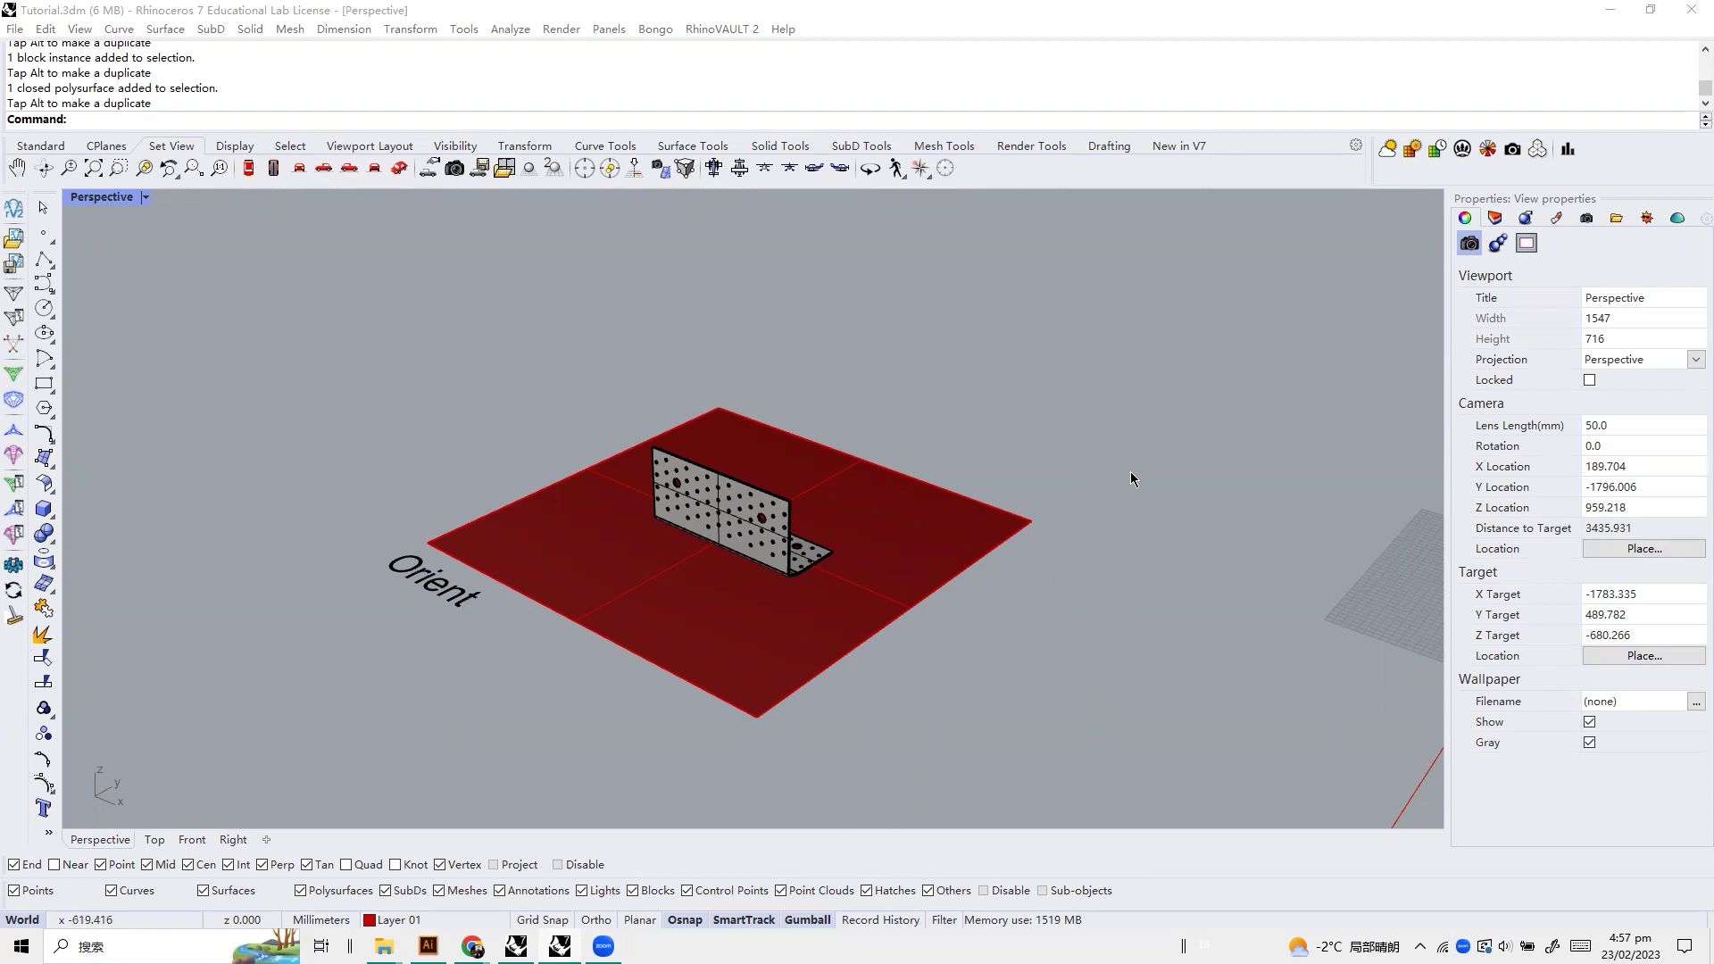
Raise the perforated angle bracket above the red Orient surface and tilt it by rotating it
right_drag(1133, 670, 1138, 700)
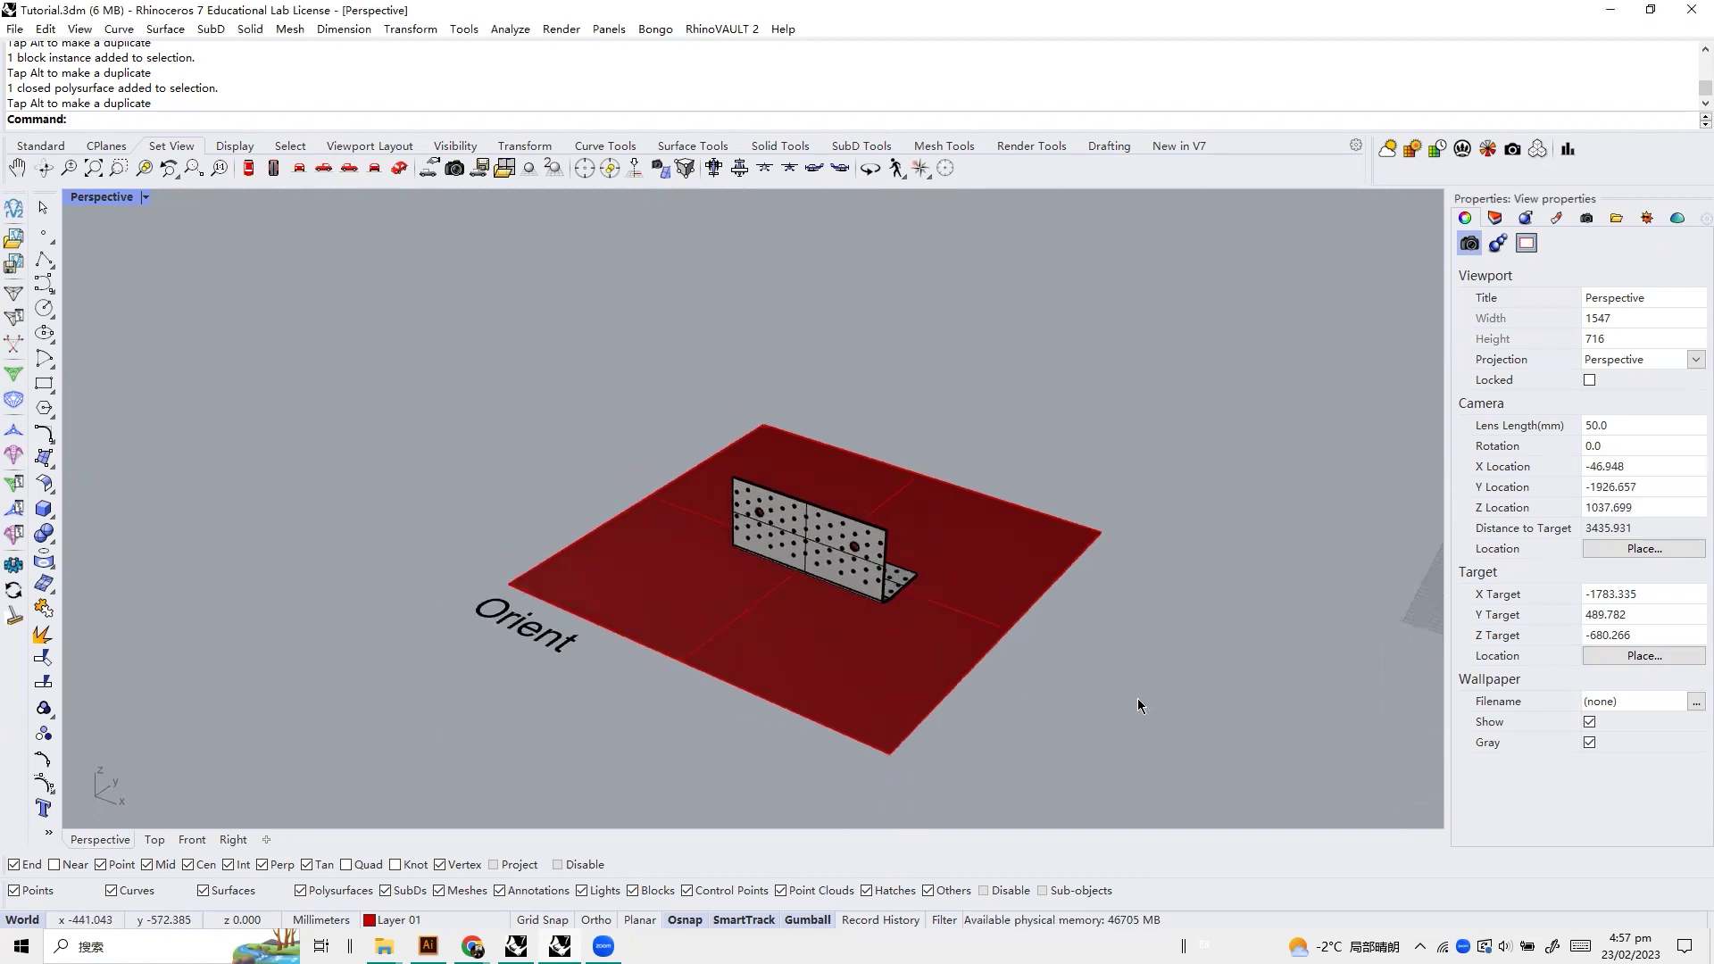
right_drag(845, 503, 820, 480)
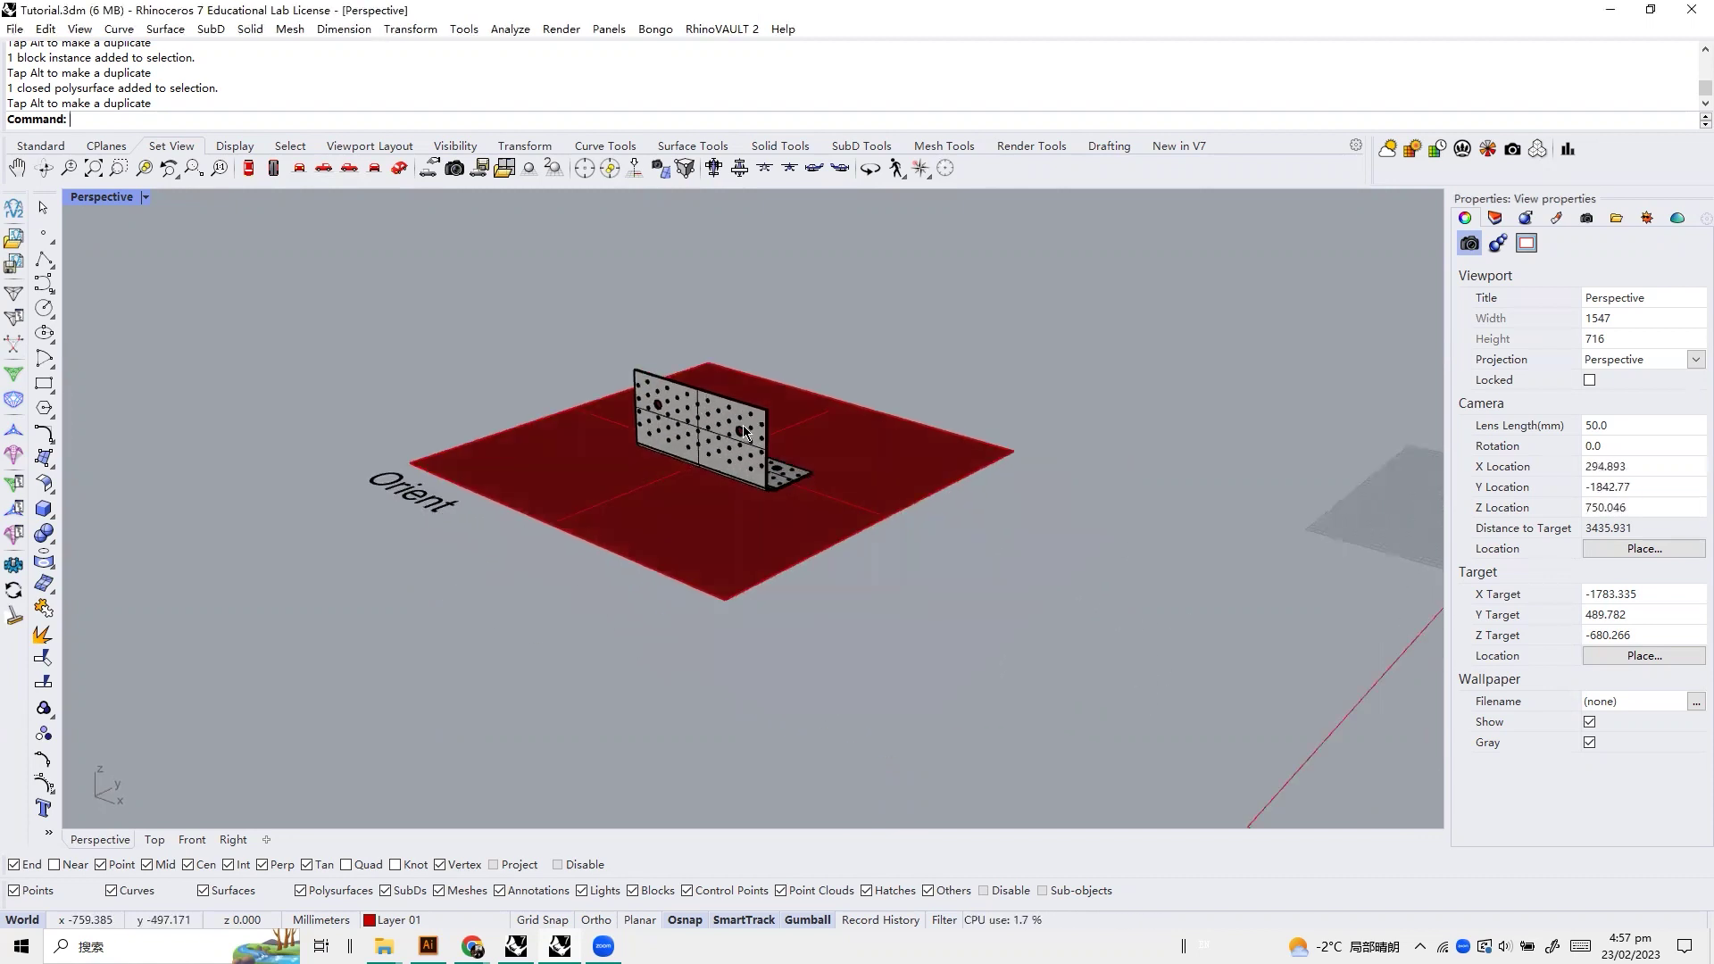
click(758, 427)
drag(721, 354, 732, 221)
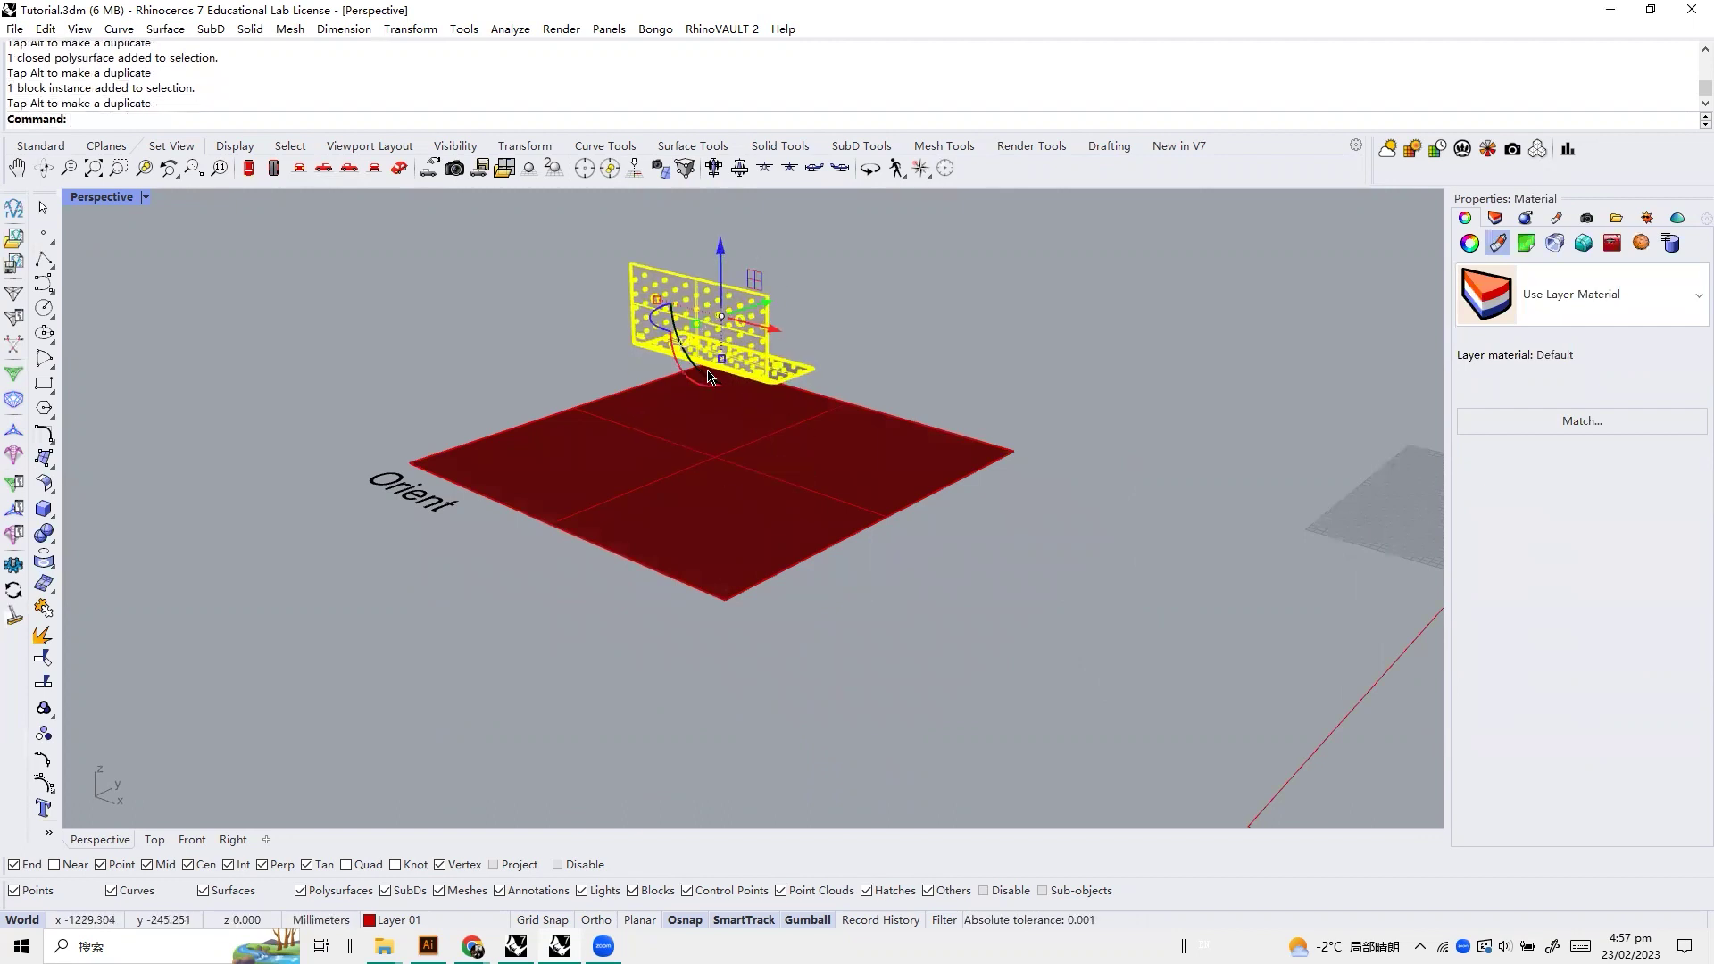
mouse_move(703, 370)
mouse_down()
mouse_move(739, 364)
mouse_move(721, 368)
mouse_up()
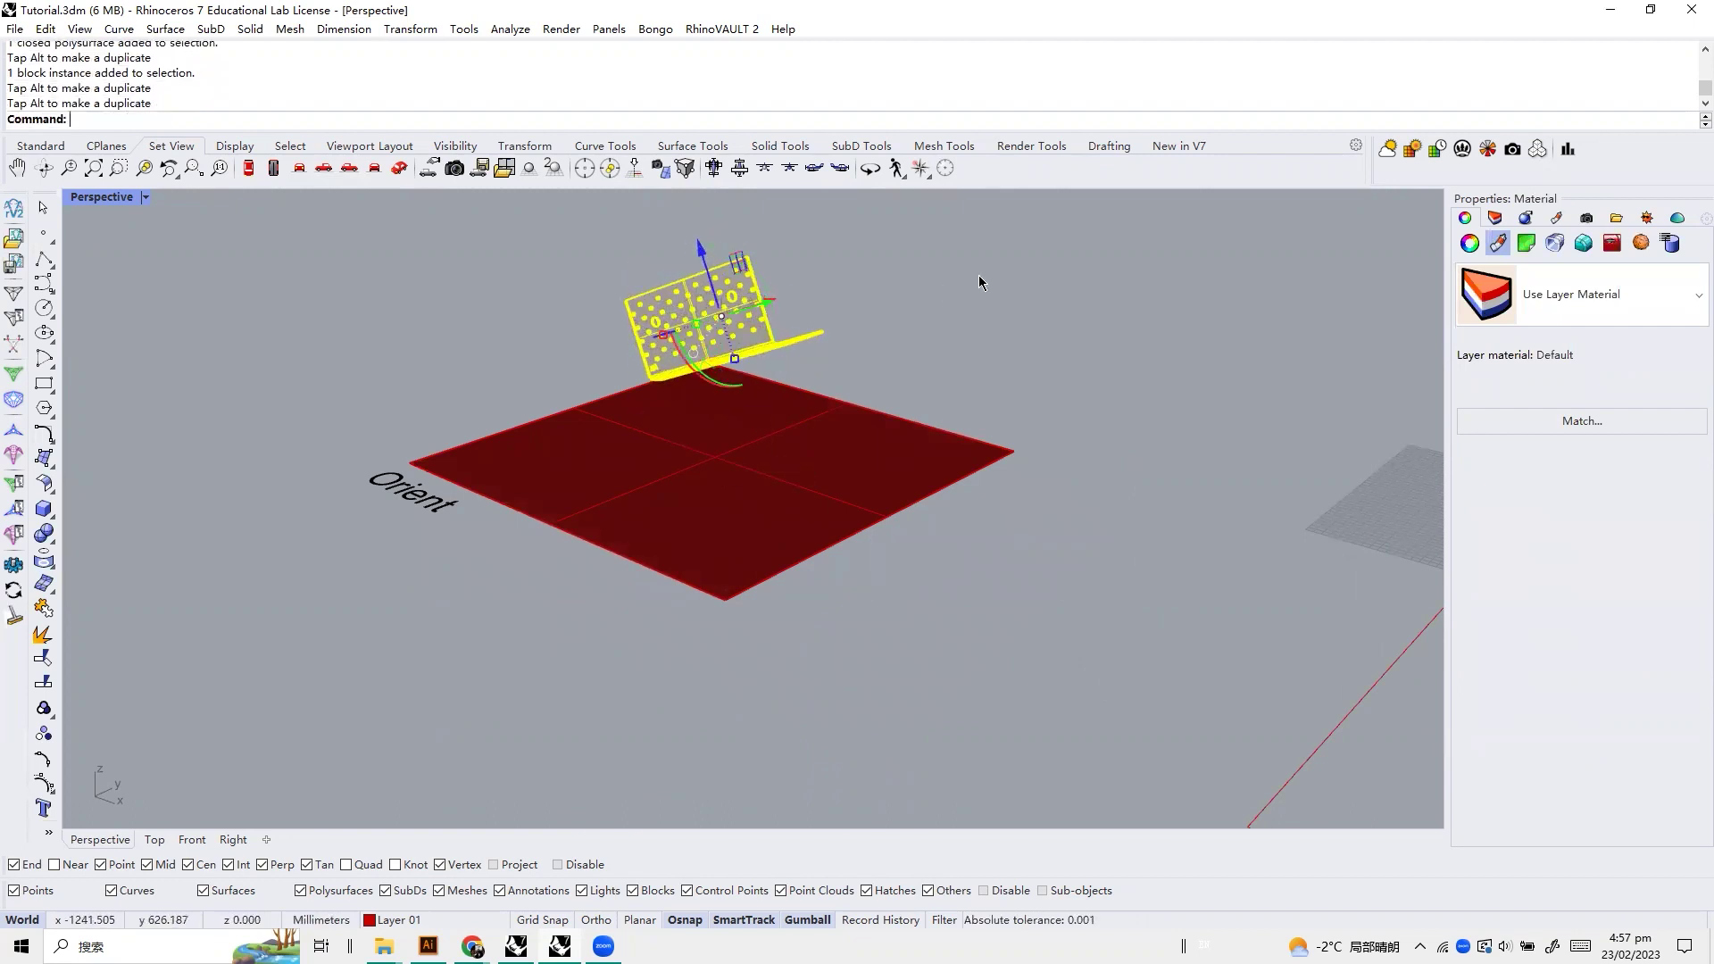
click(979, 275)
scroll(699, 335, down, 6)
scroll(700, 337, up, 6)
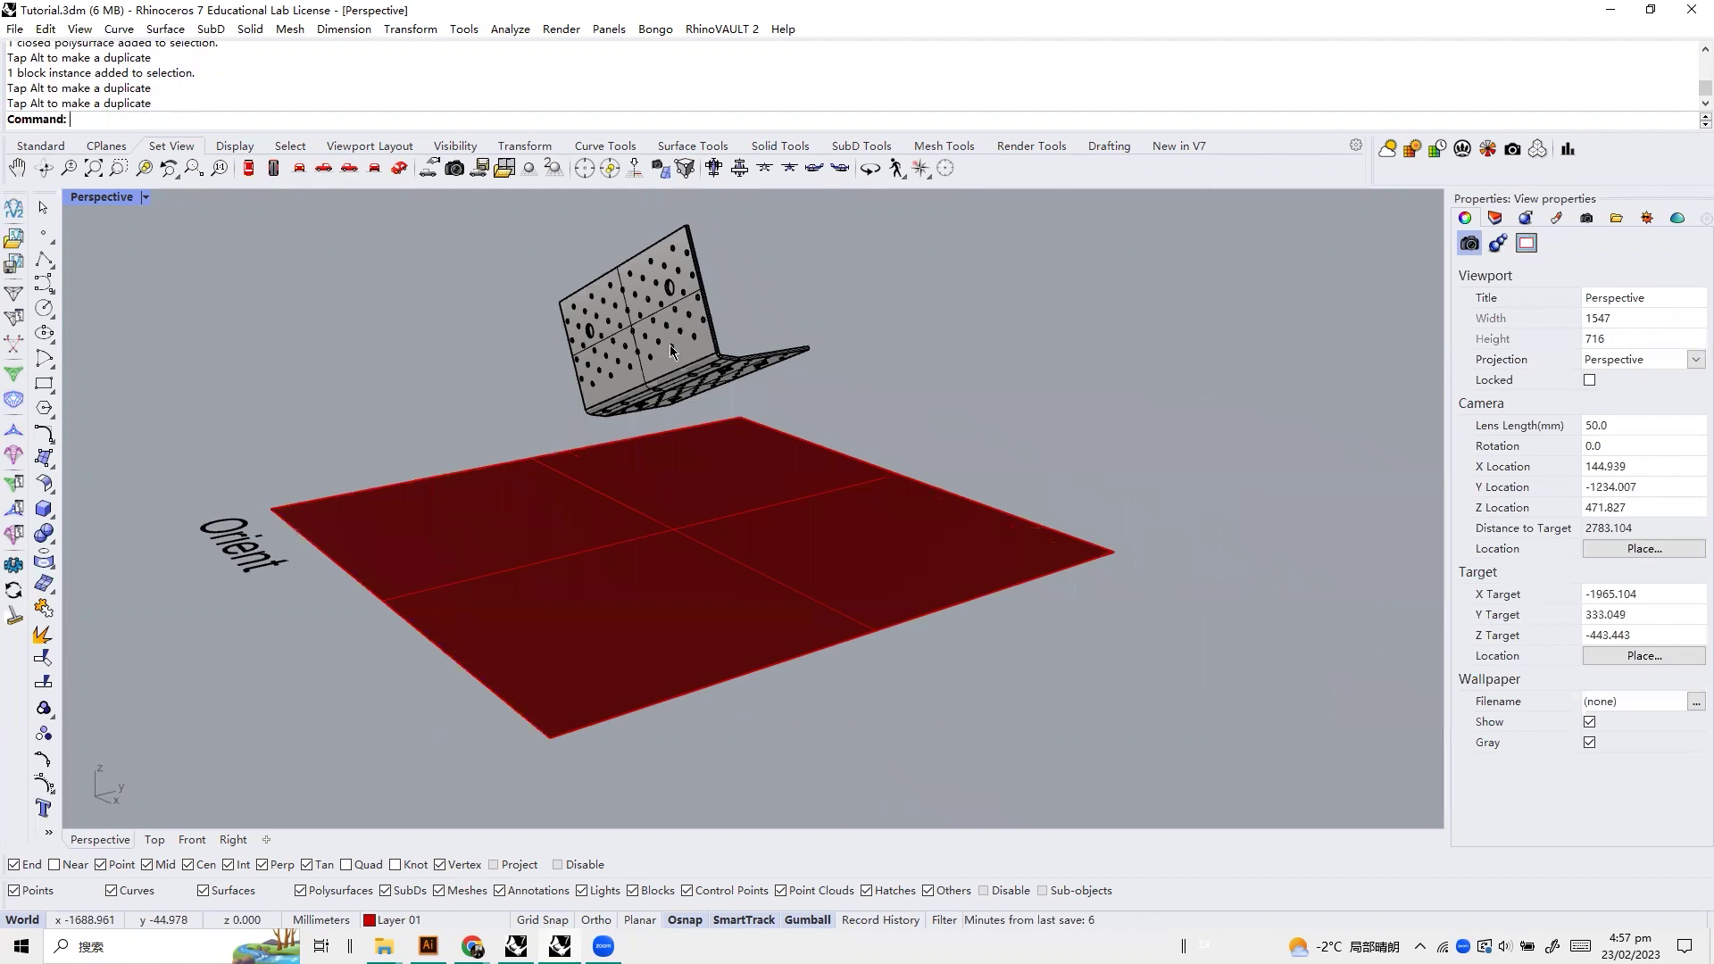
Start OrientOnSrf on the tilted bracket, using two outer corners of its lower flange as base and reference points
text(Orient)
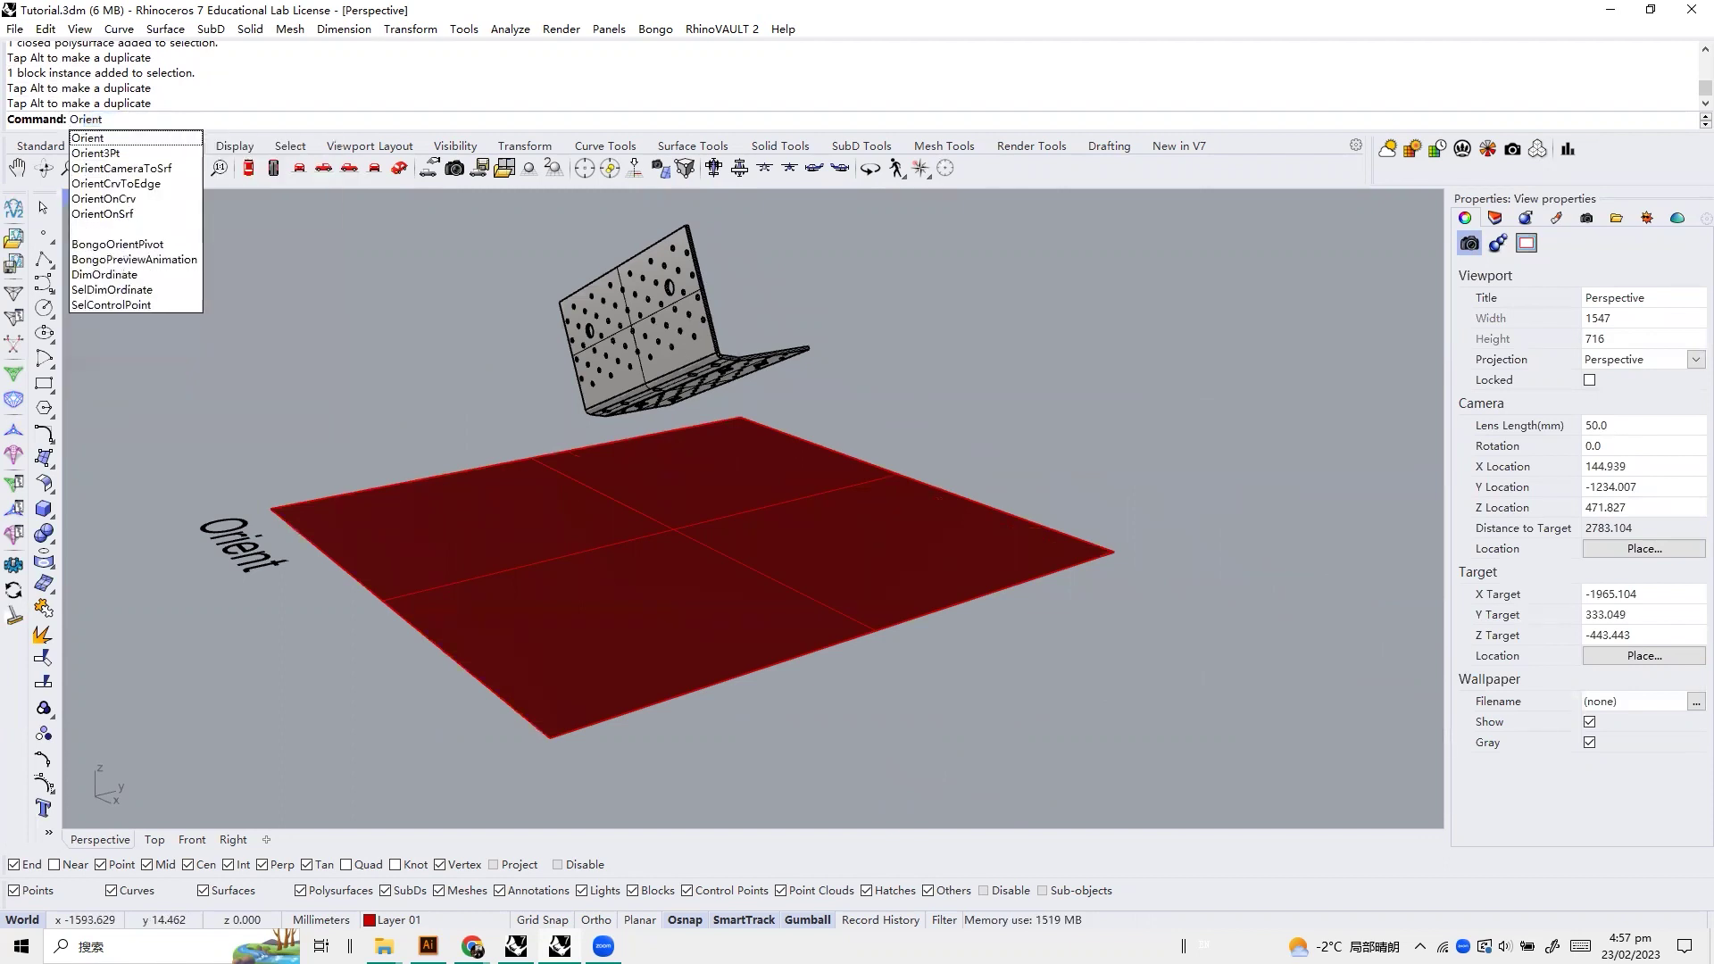
click(92, 218)
scroll(636, 352, down, 4)
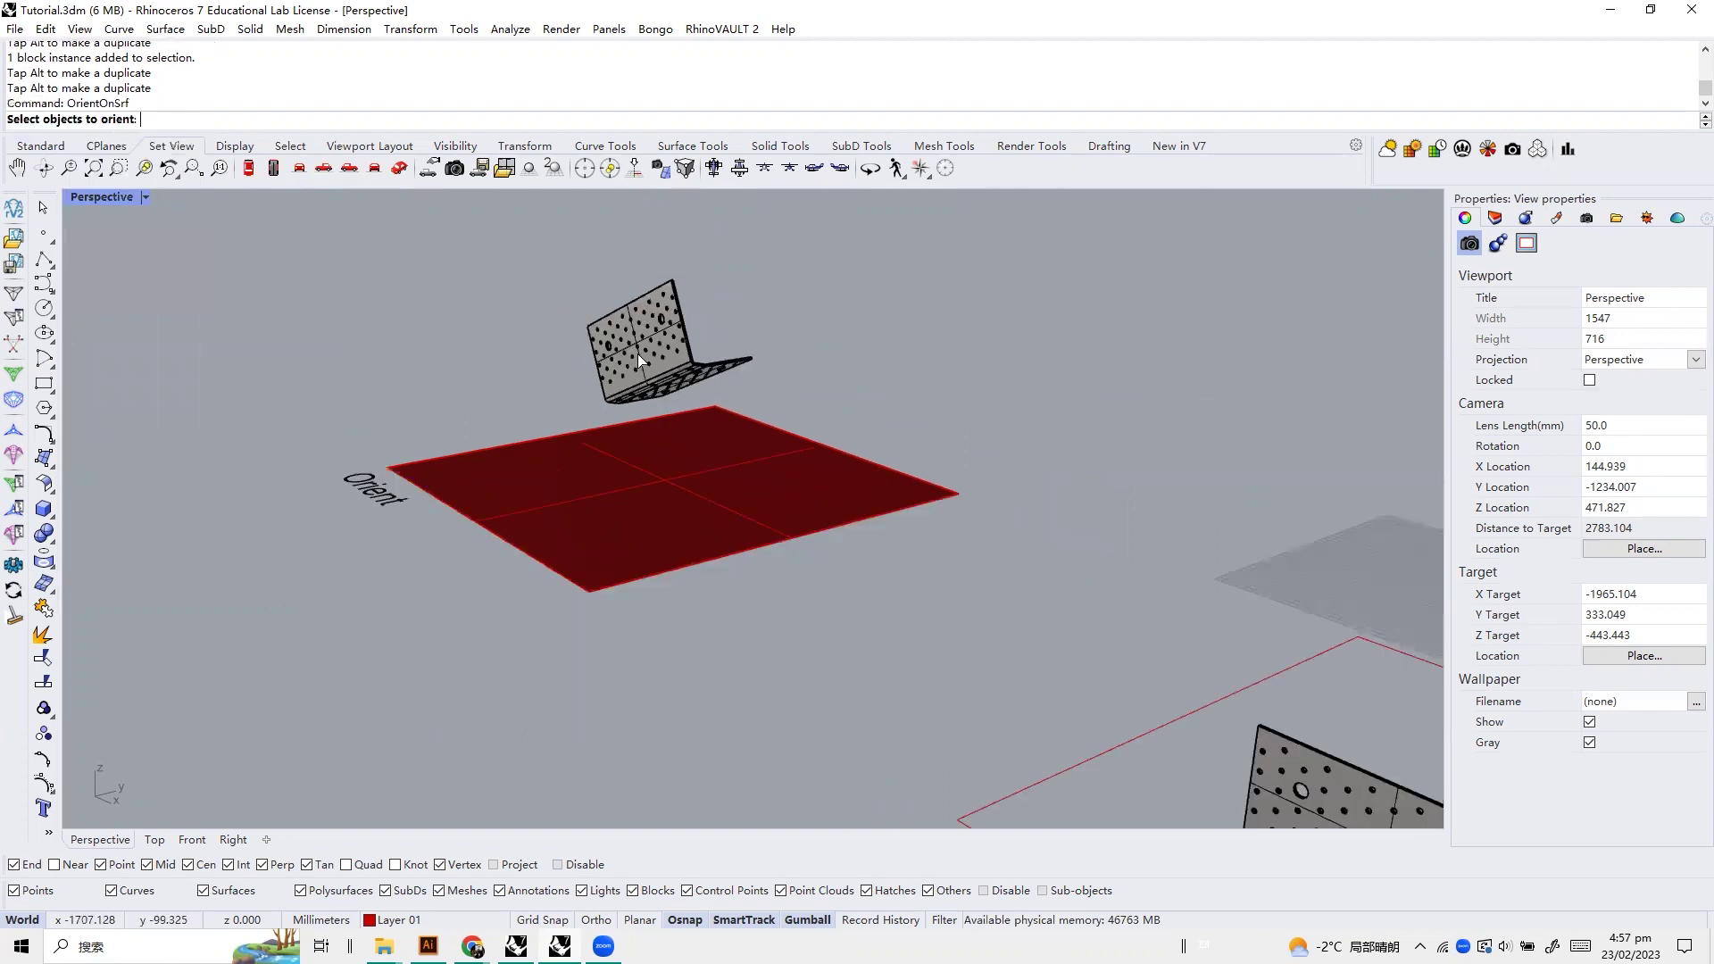
right_drag(637, 350, 632, 247)
scroll(636, 251, up, 8)
click(826, 313)
key(Return)
click(858, 289)
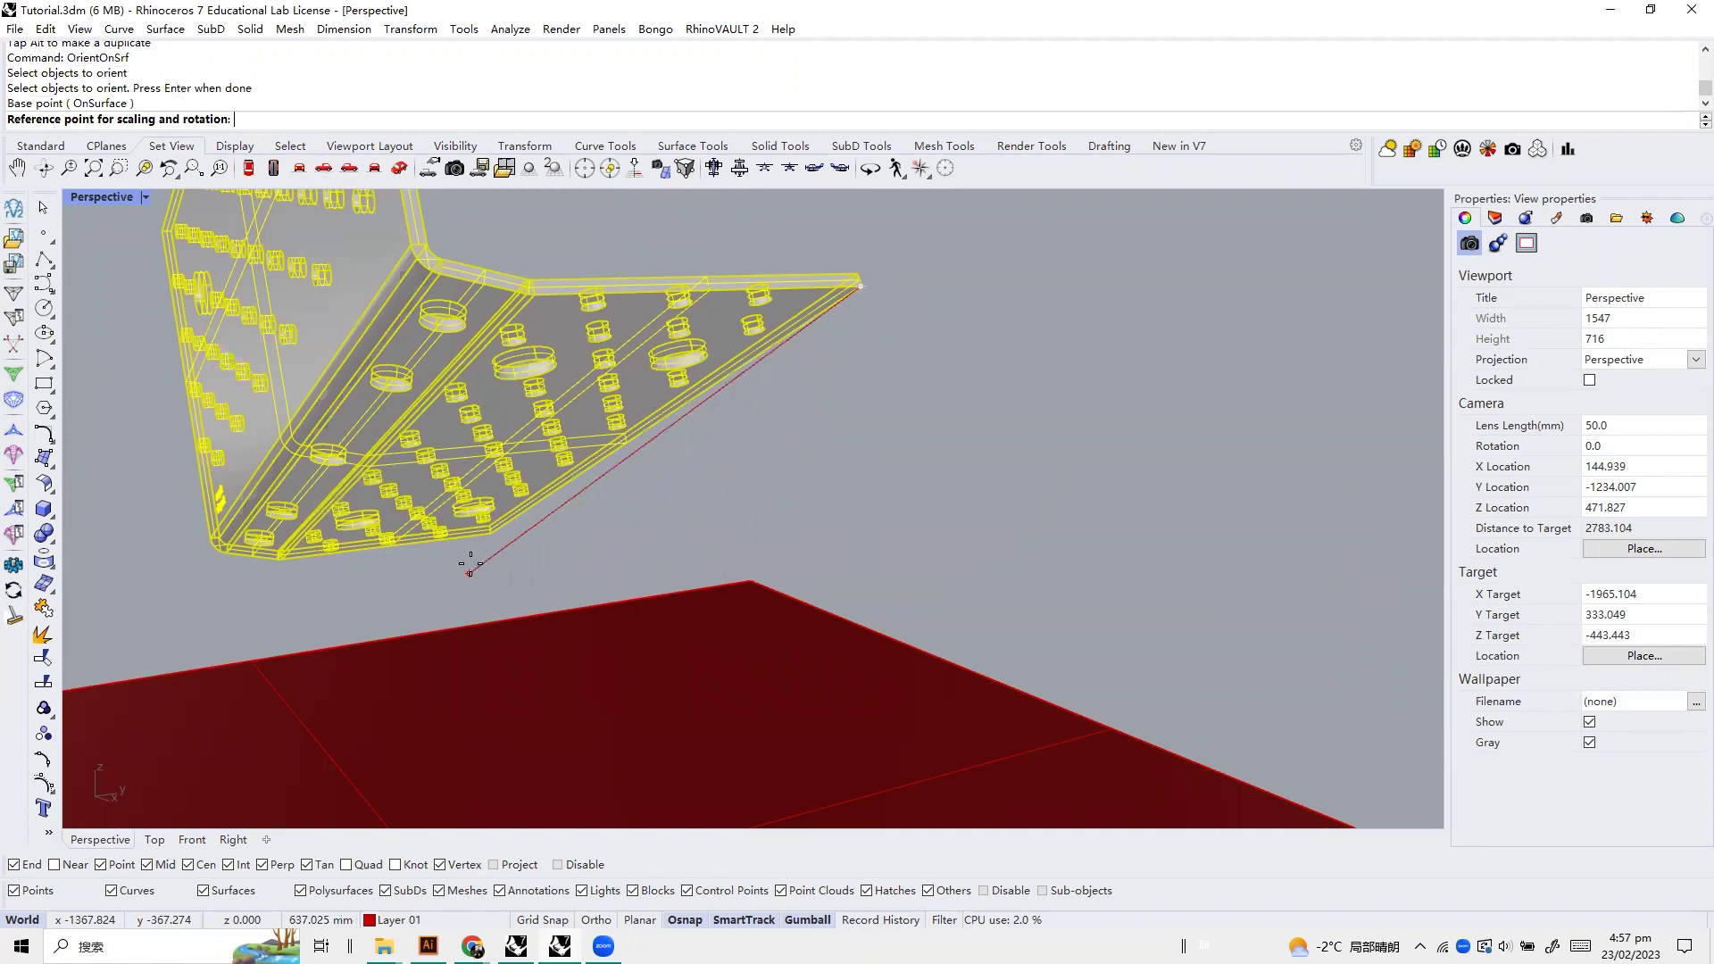
click(490, 534)
Place one rigid copy of the bracket on the red Orient surface with uniform scale 1.0 and rotation 0.0
scroll(789, 366, down, 4)
click(674, 639)
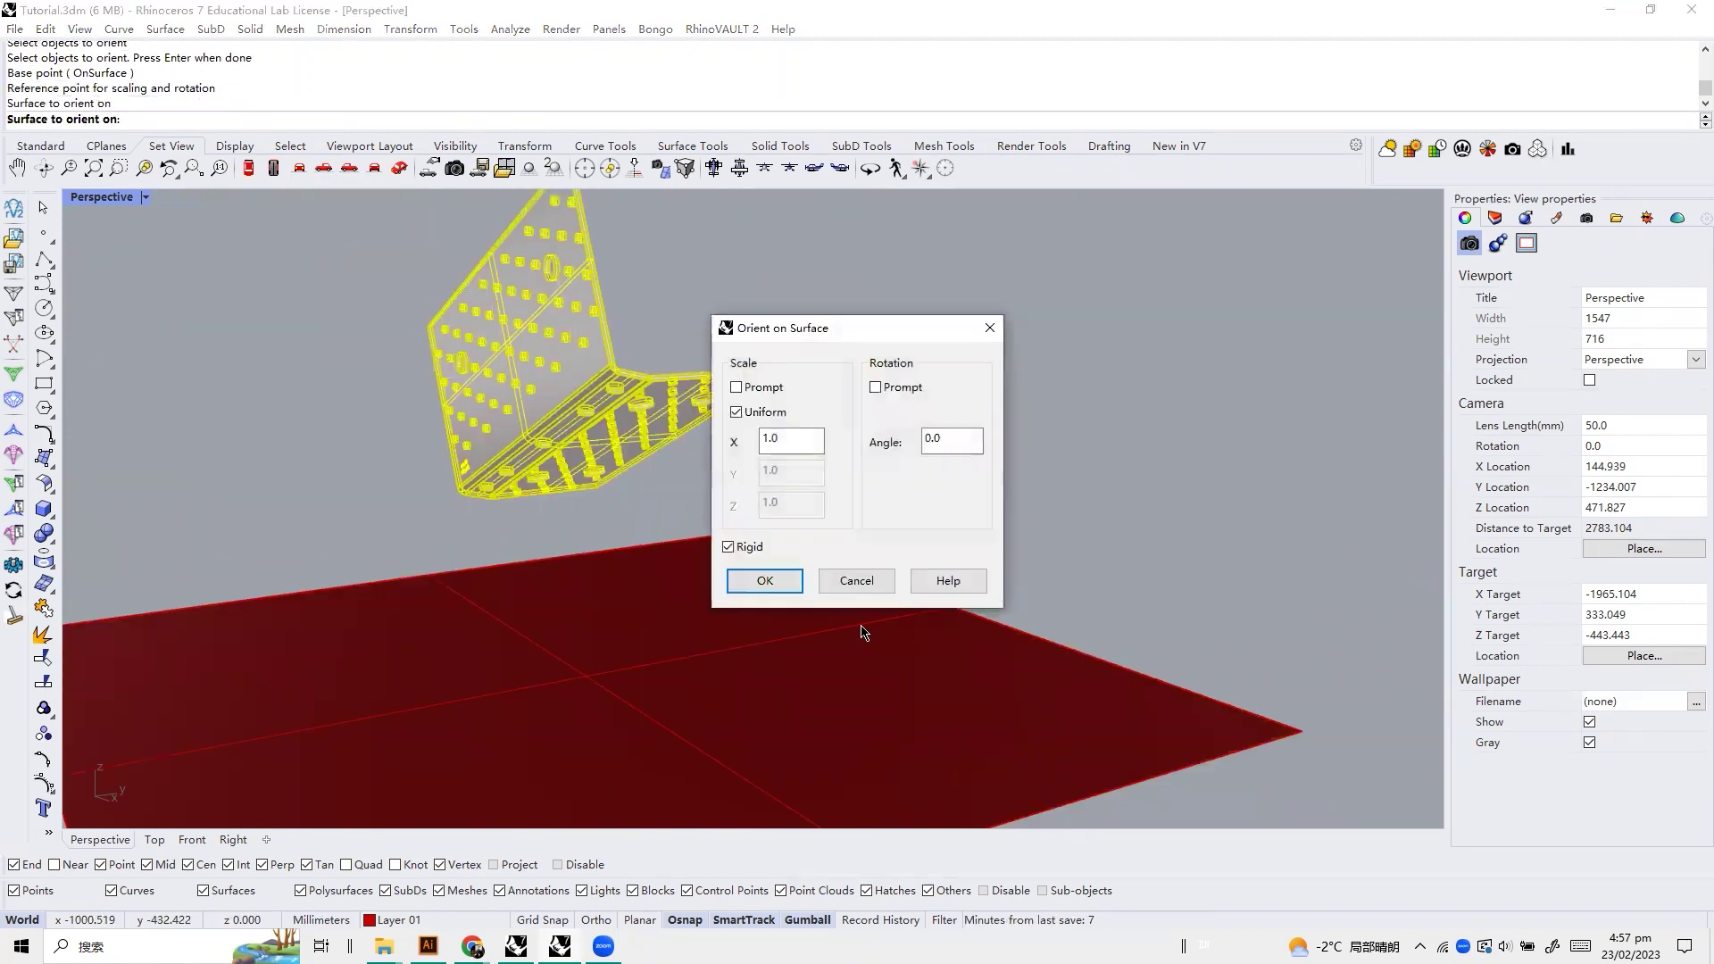
click(782, 586)
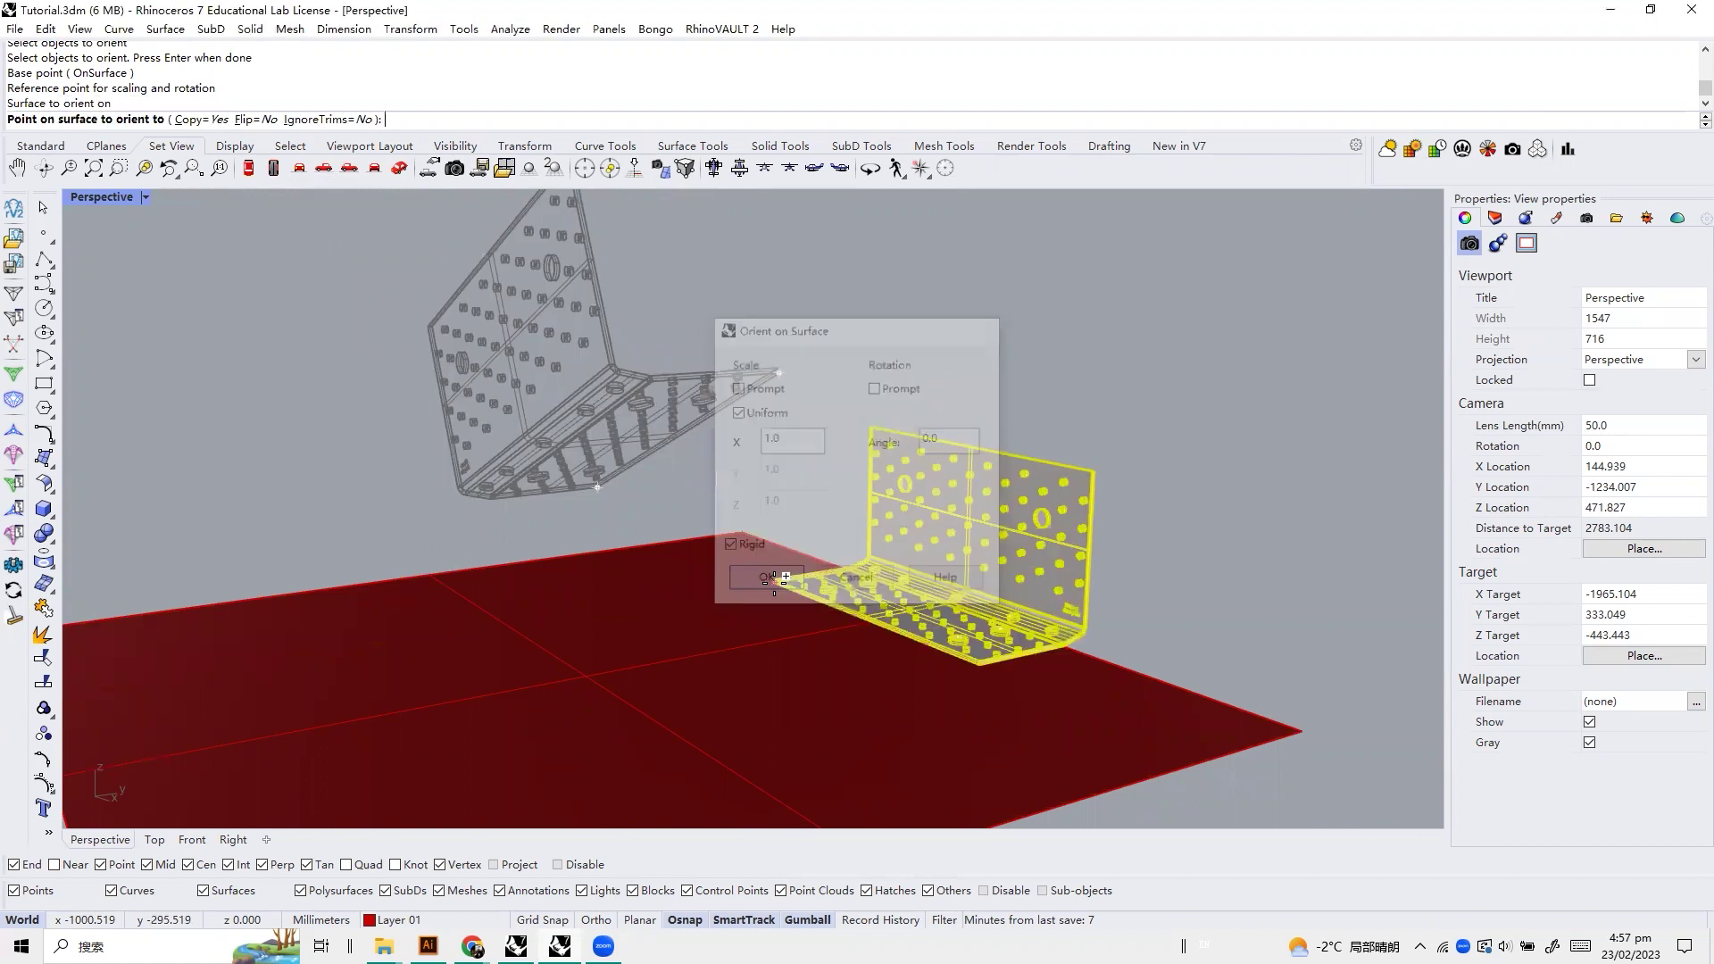
click(598, 615)
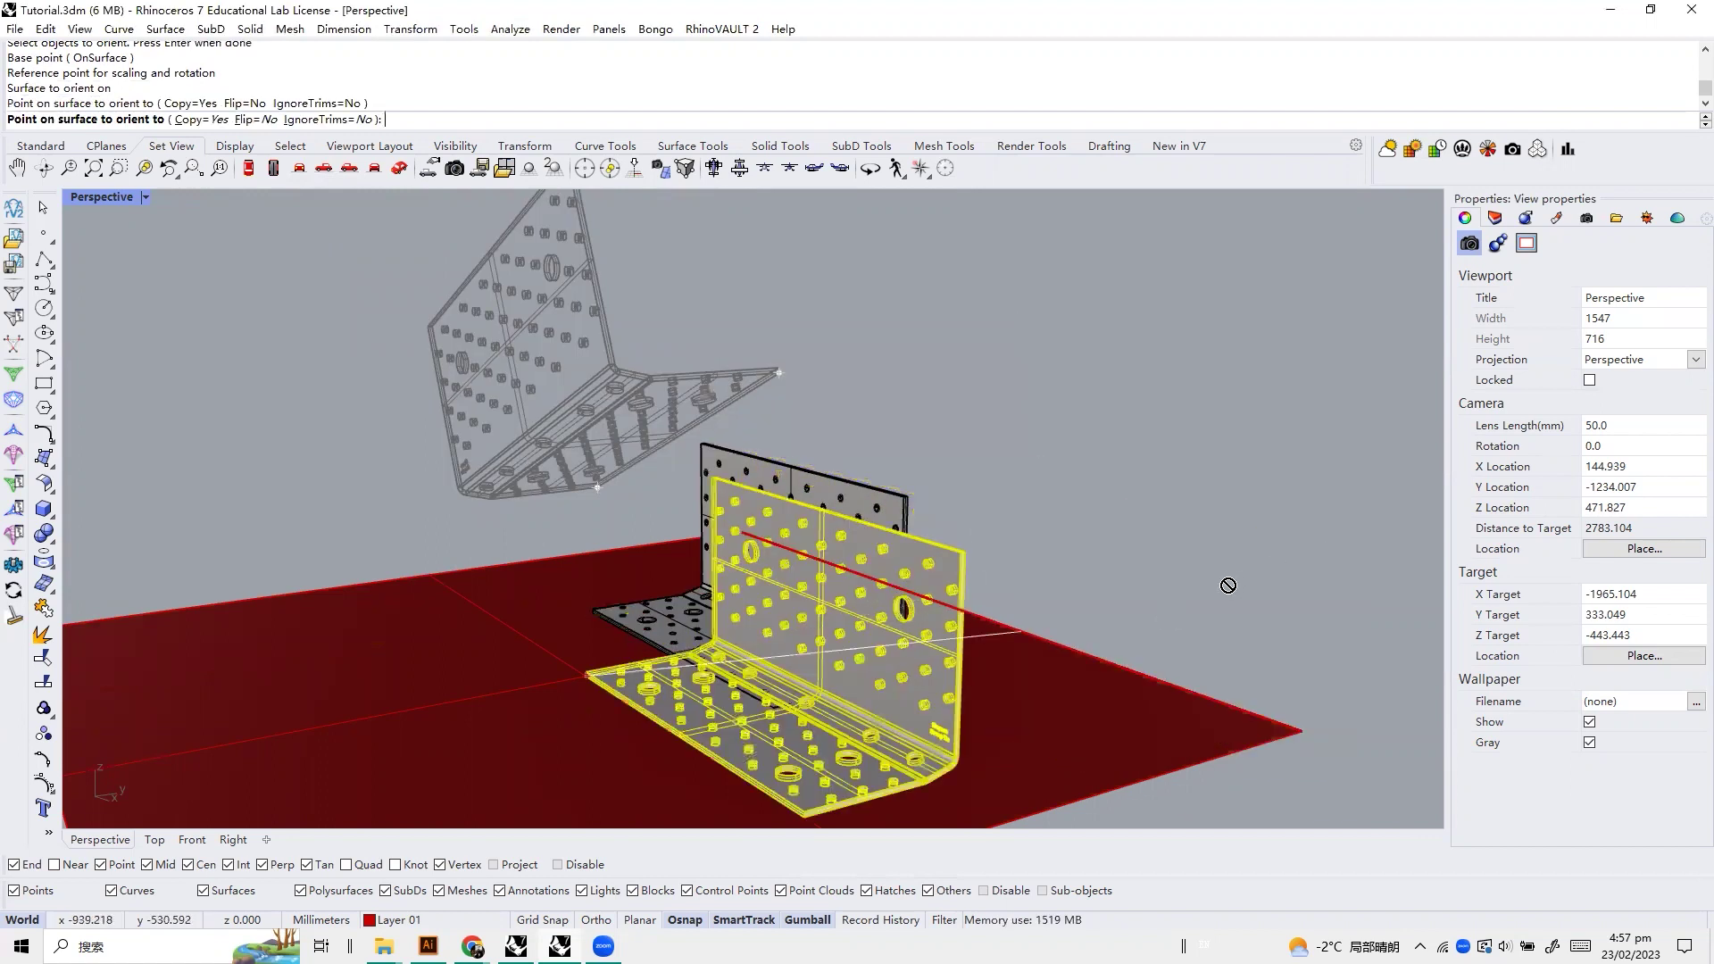
key(Return)
click(536, 375)
Align the large bracket, the screw and the small bracket by their bottoms to the Align frame's baseline in the Front view
scroll(493, 445, down, 4)
scroll(493, 445, down, 3)
right_drag(493, 444, 732, 473)
scroll(1039, 586, up, 5)
right_drag(1039, 586, 1033, 513)
scroll(1034, 511, up, 2)
click(1033, 511)
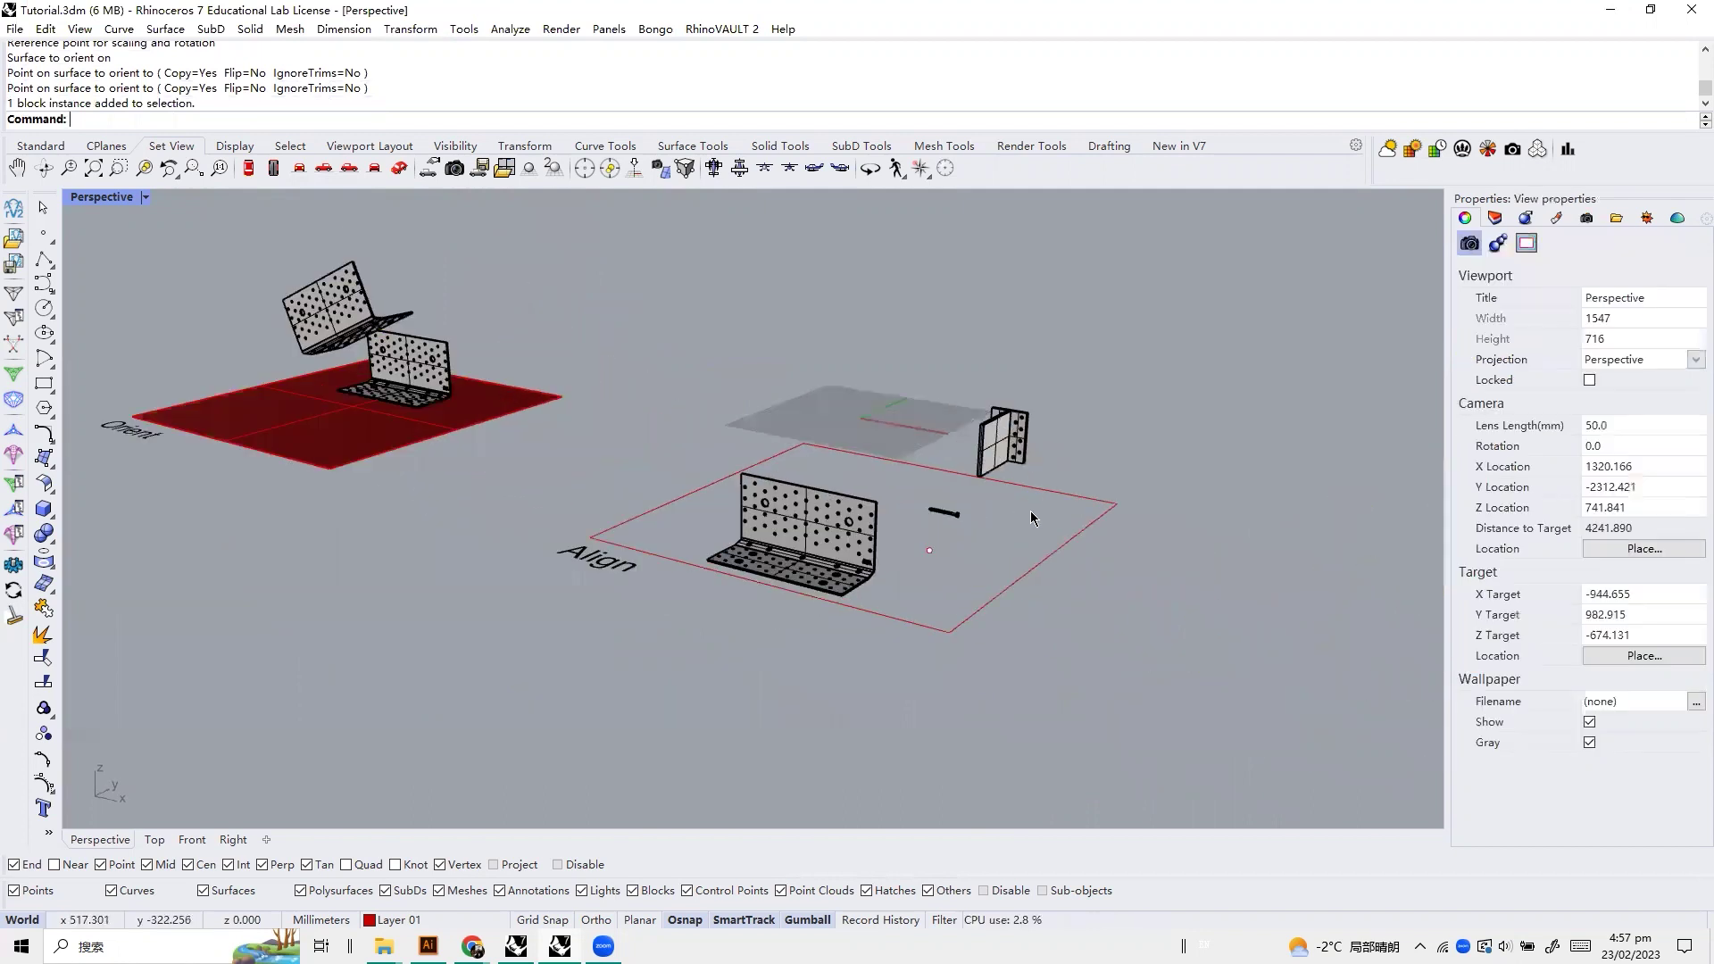
scroll(1034, 517, up, 2)
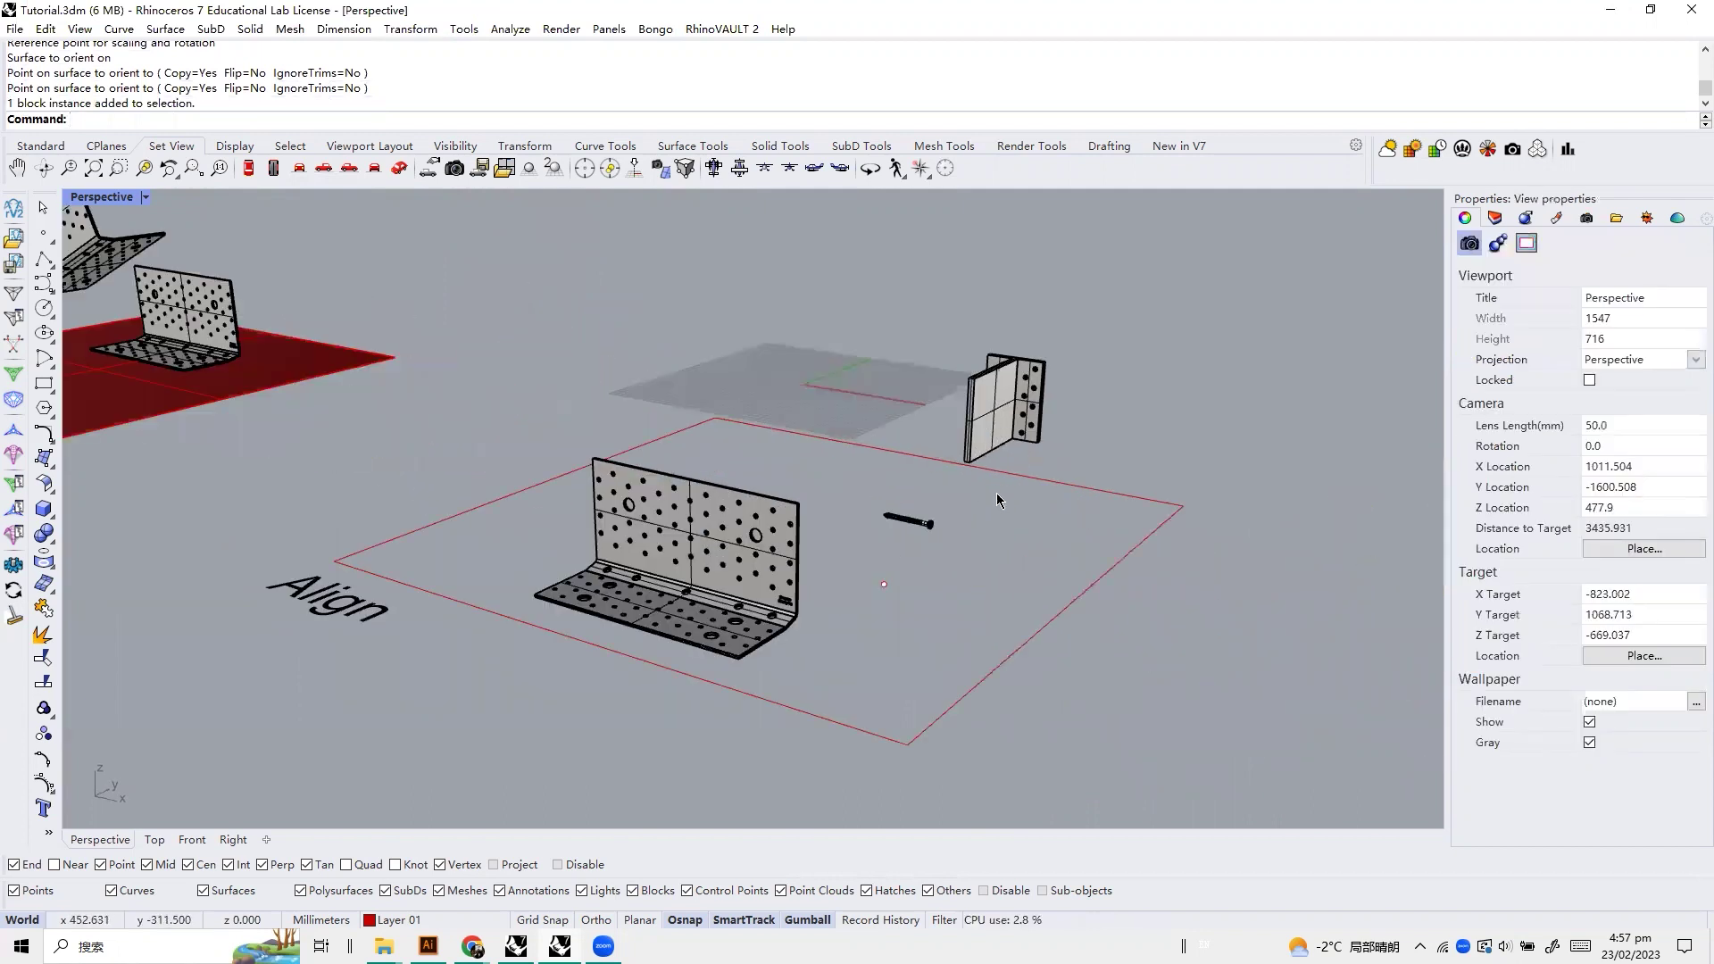
click(993, 427)
shift+click(910, 525)
shift+click(766, 541)
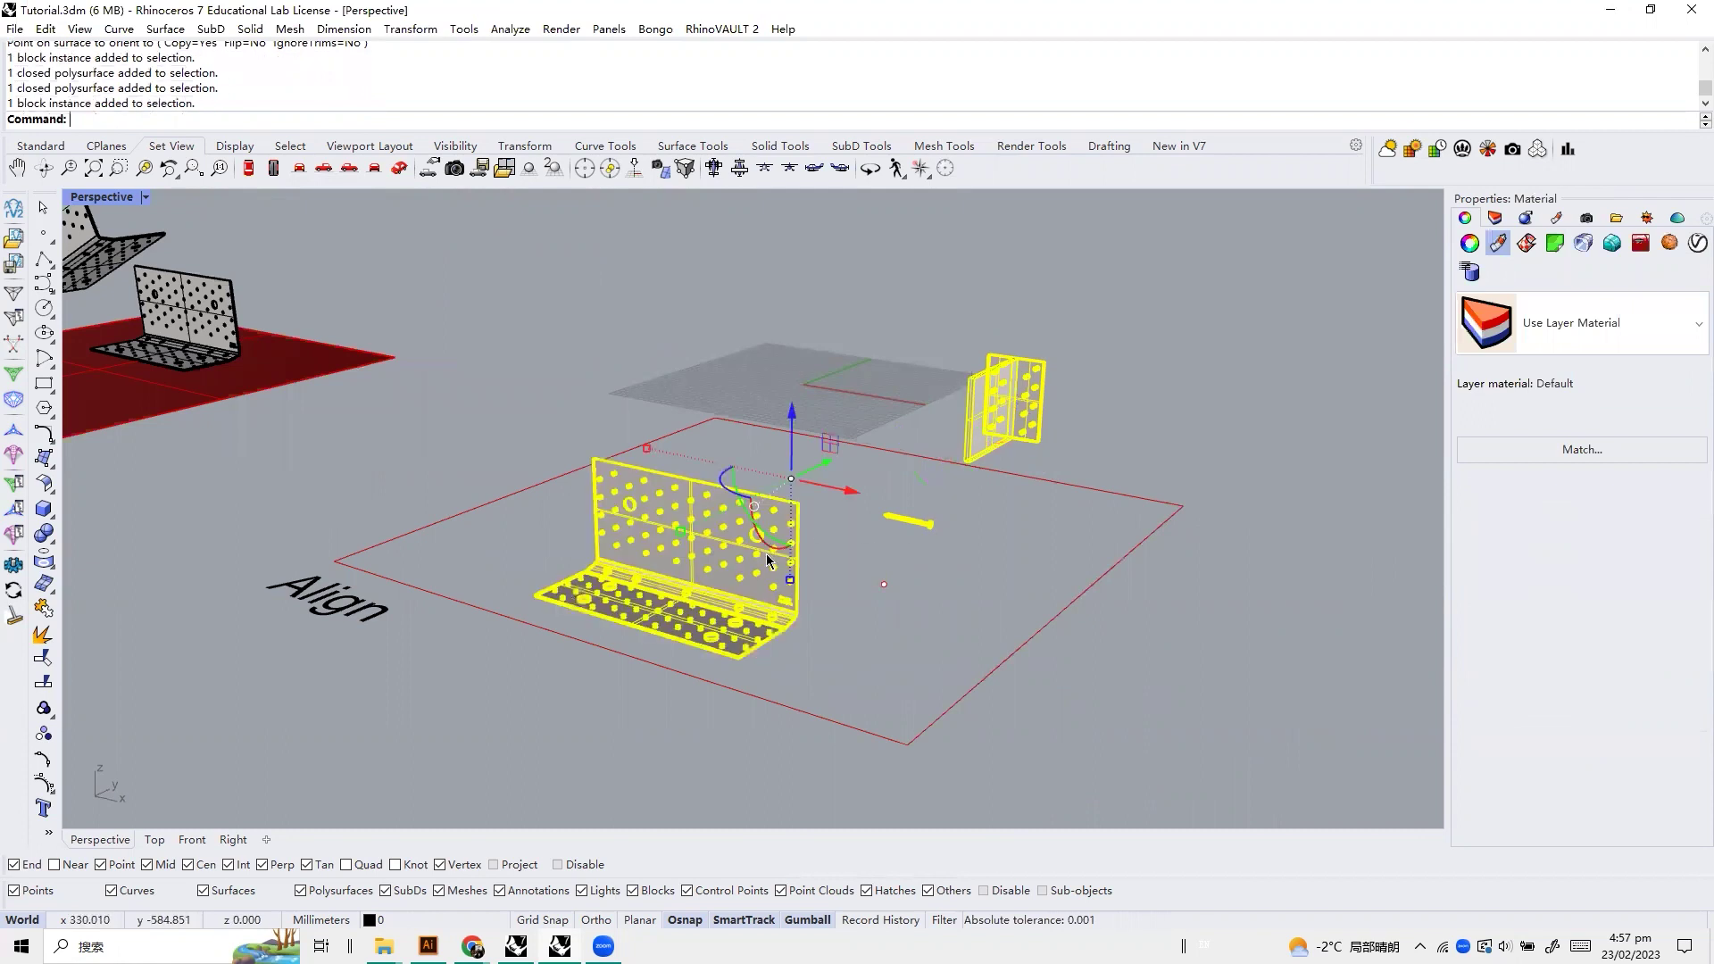
click(200, 839)
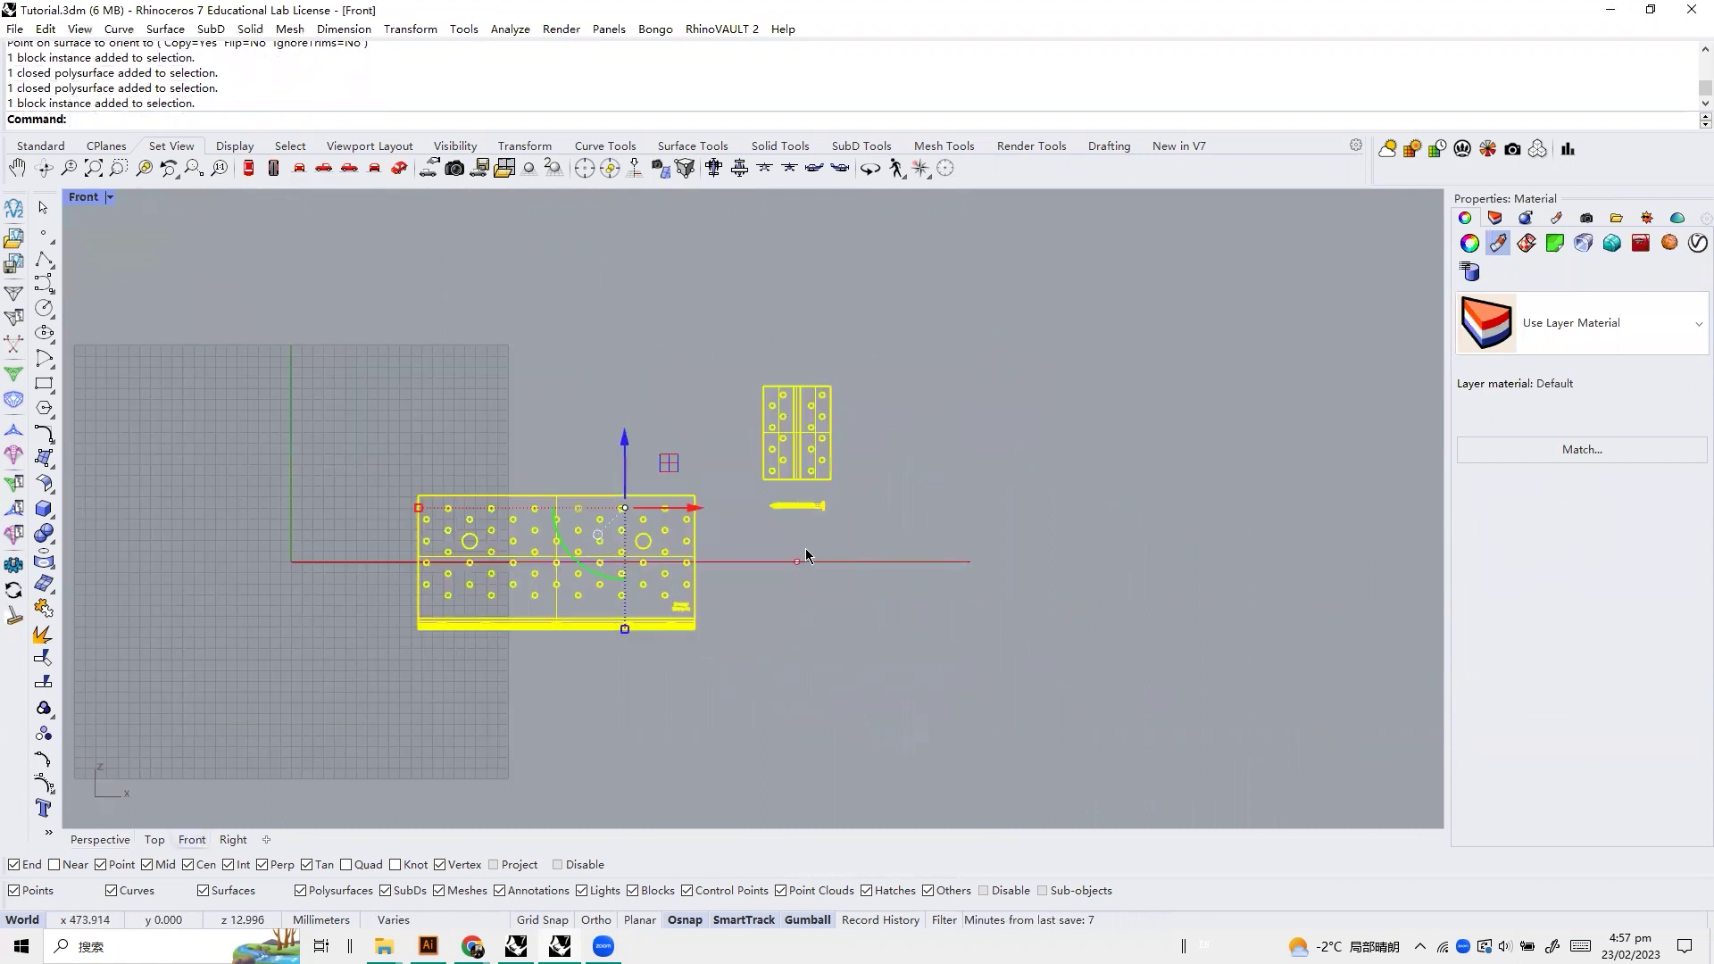
text(ALign)
key(Return)
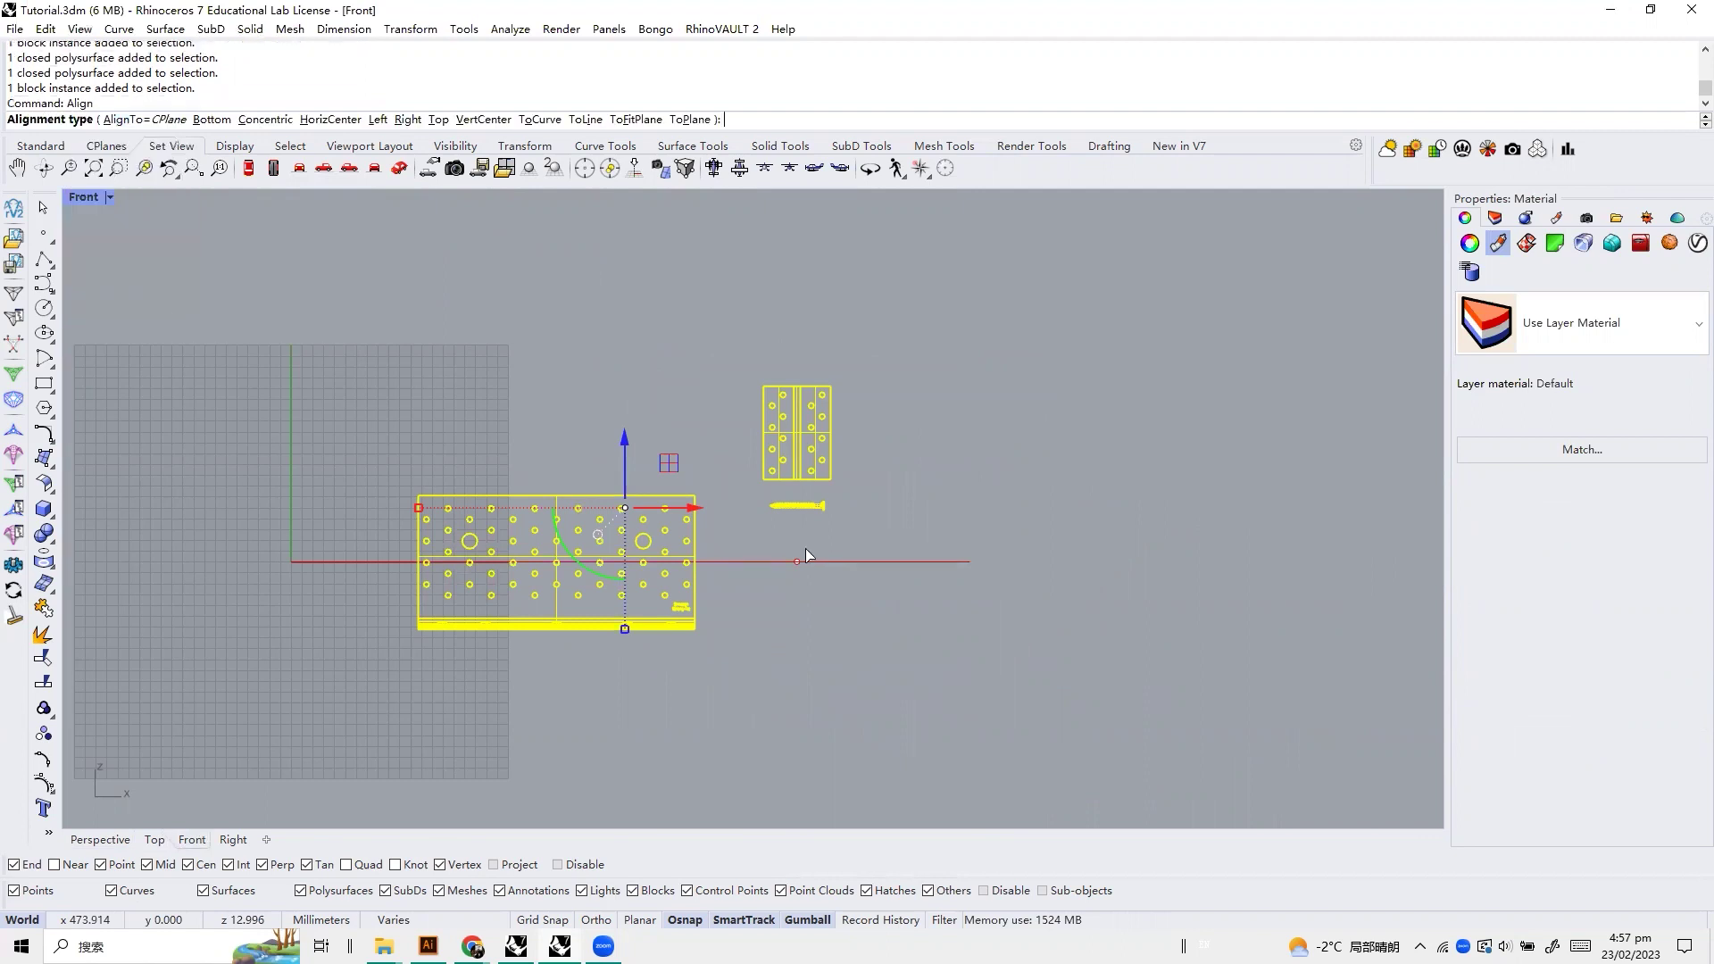
click(211, 119)
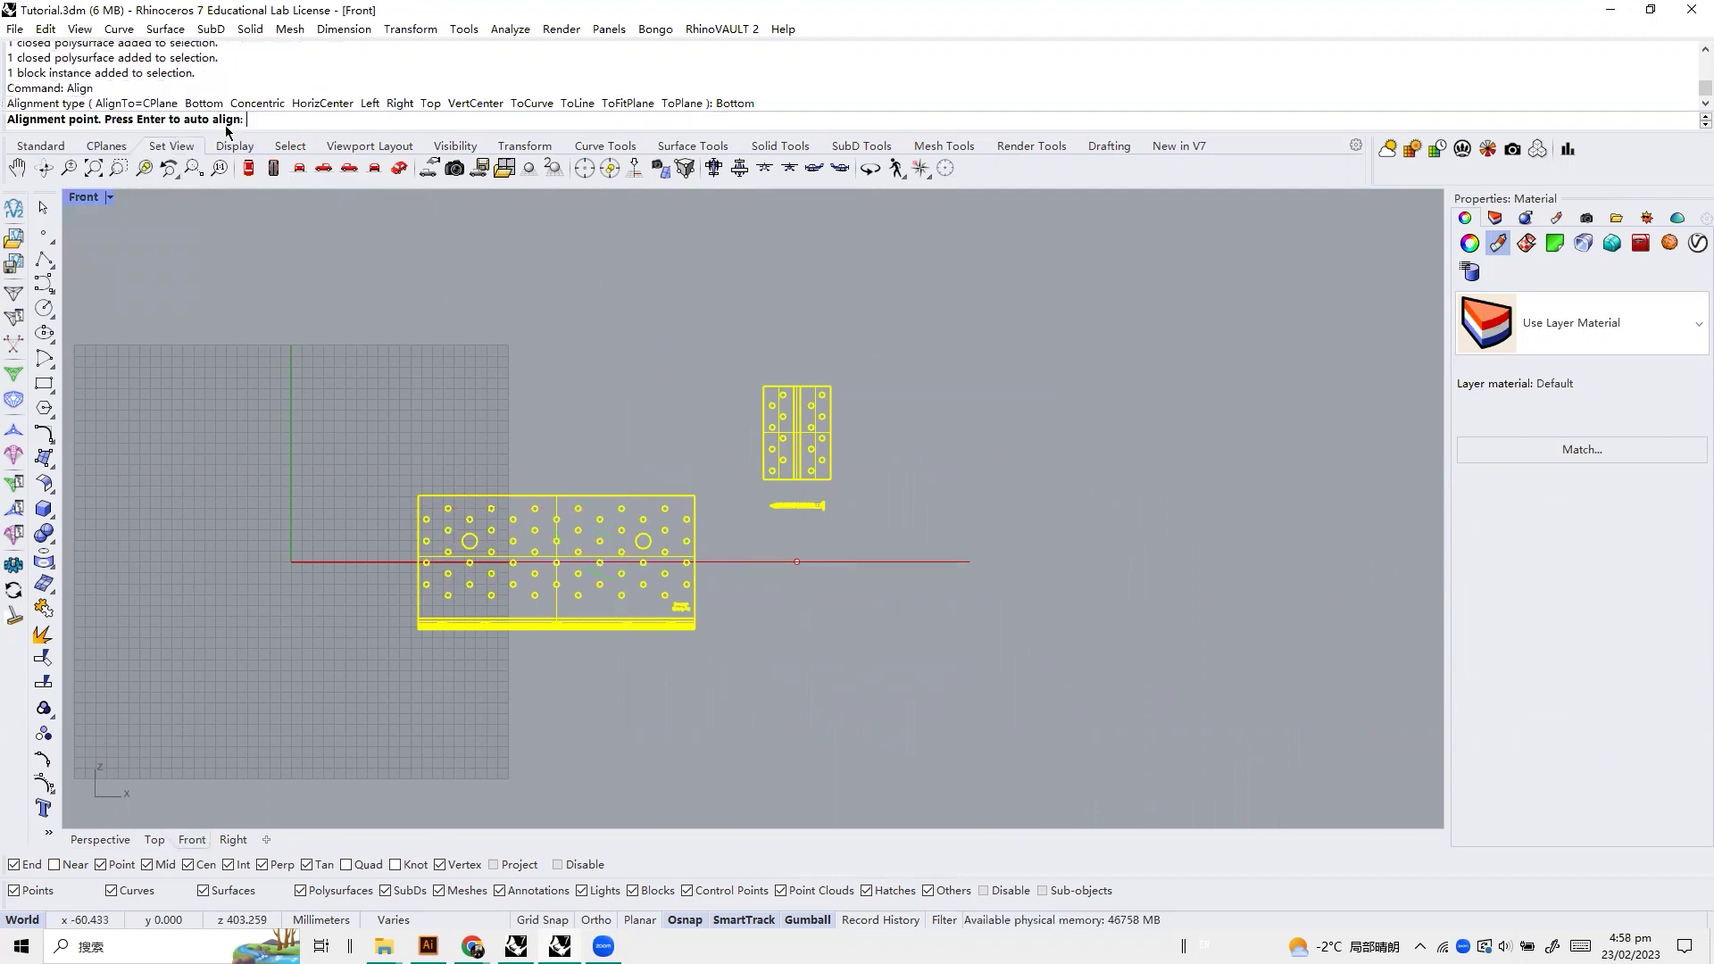
click(824, 563)
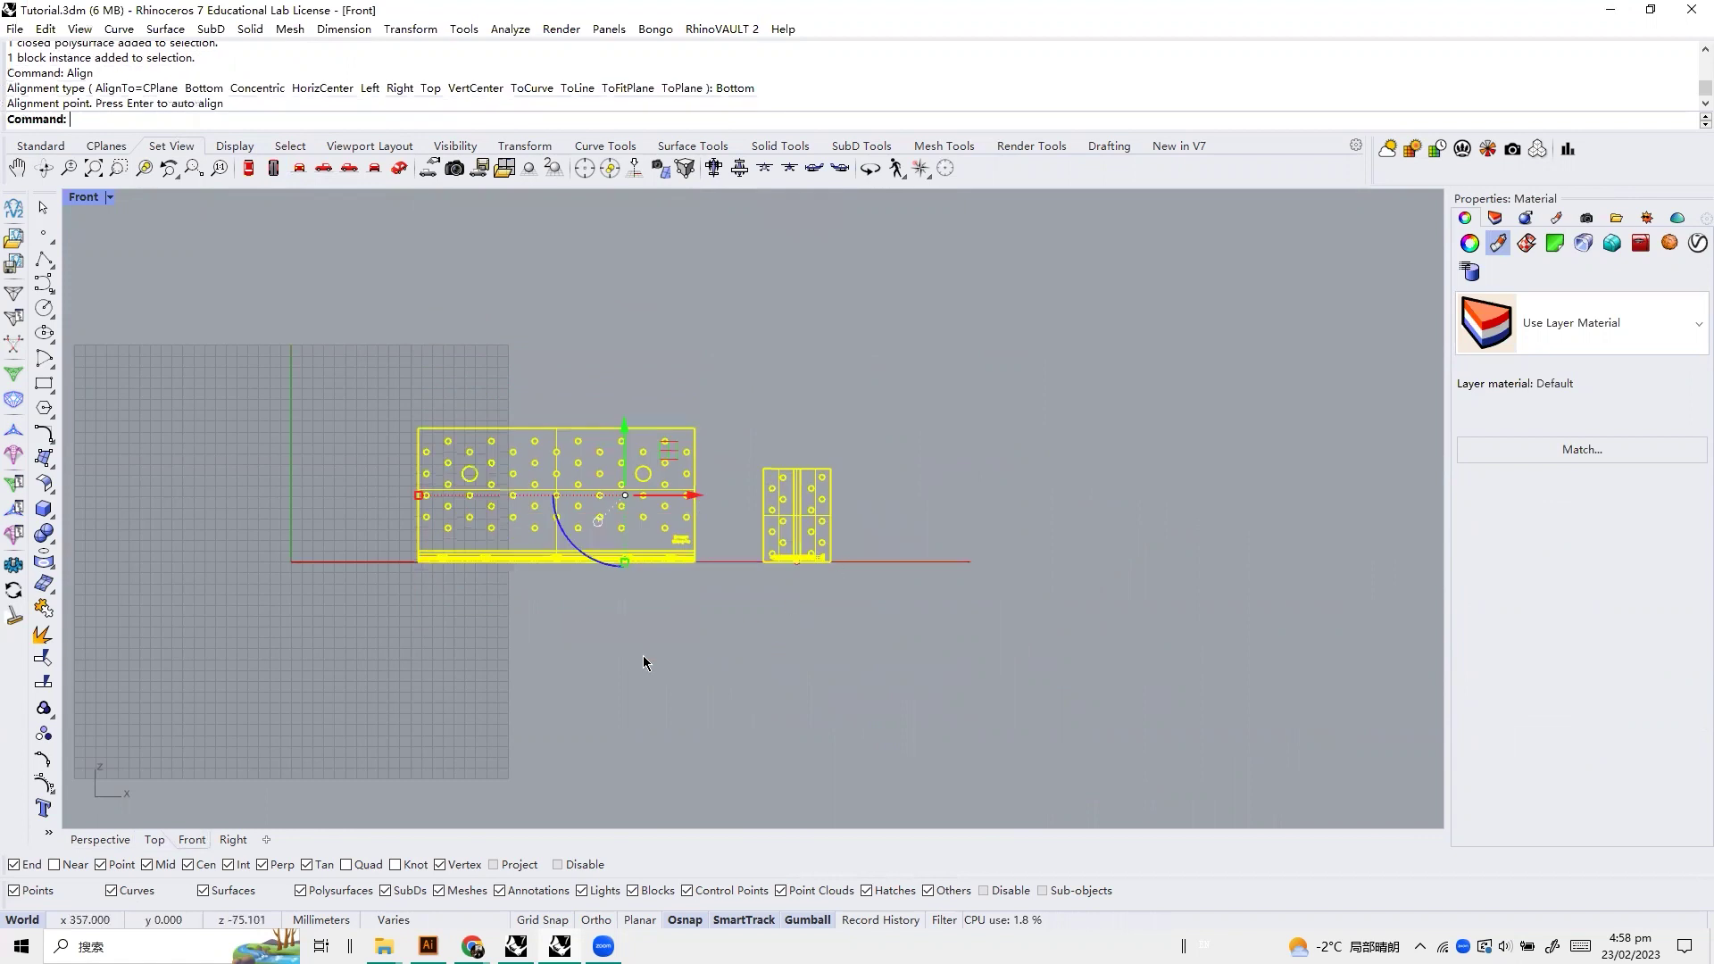
click(100, 840)
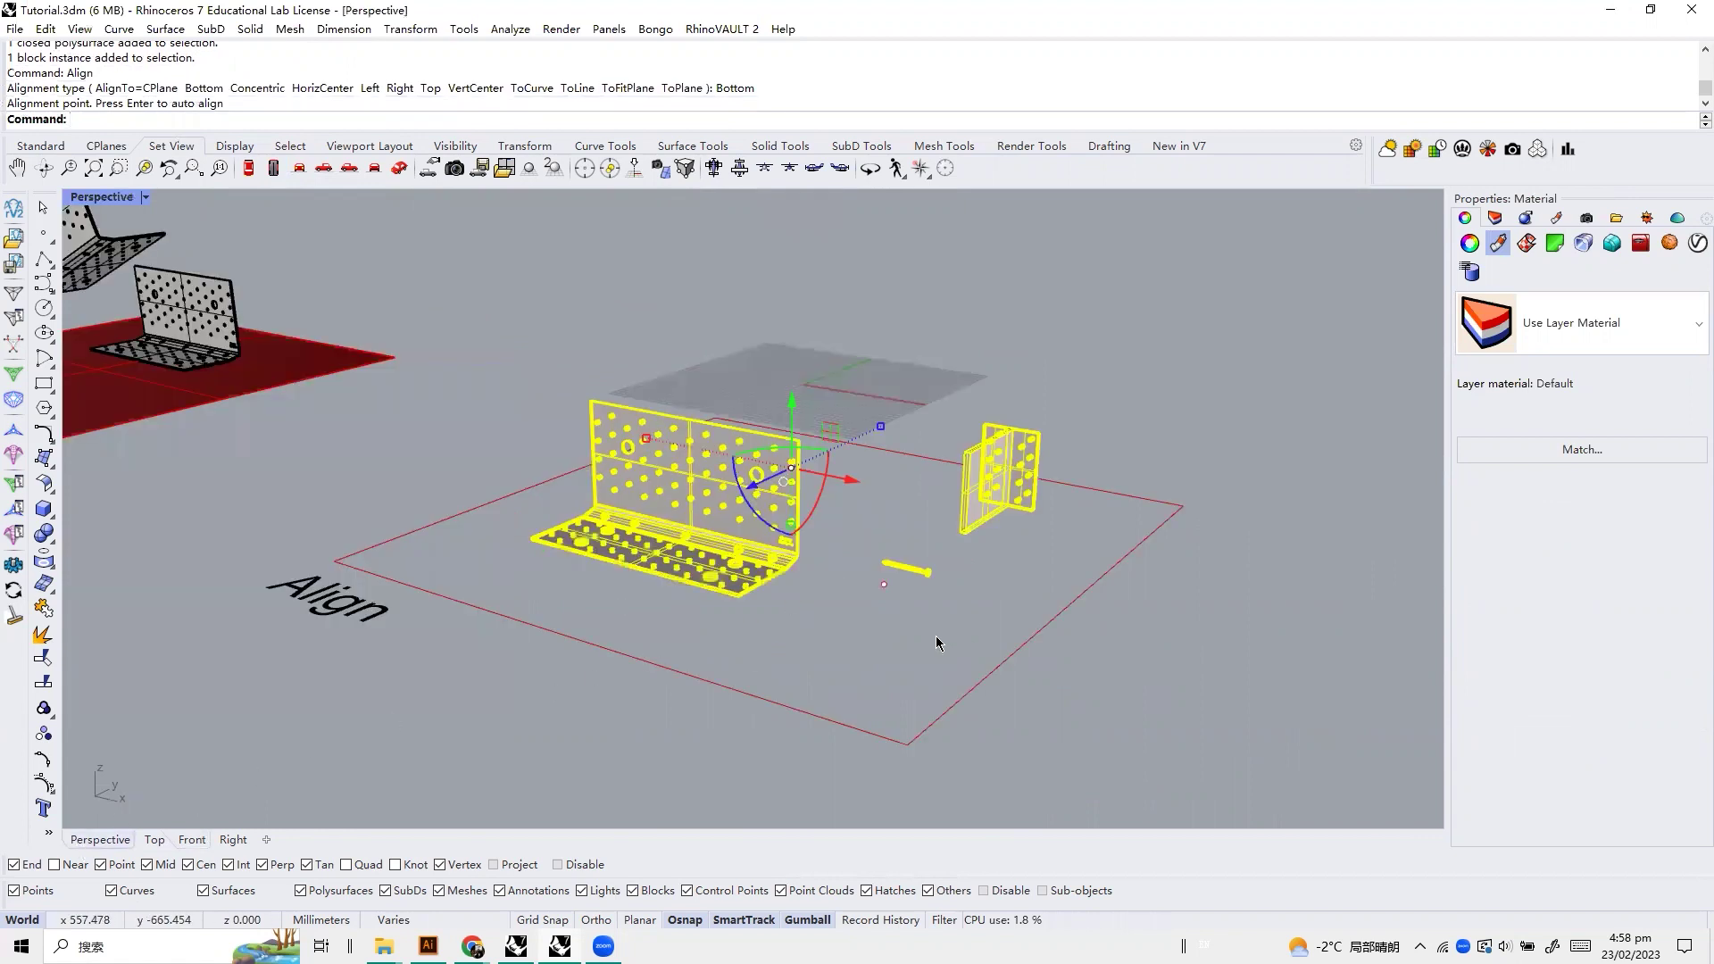
click(887, 649)
Create a block named Col_Stee from the whole red column assembly, with its base point at the foot of the column
scroll(269, 375, down, 9)
right_drag(689, 559, 887, 452)
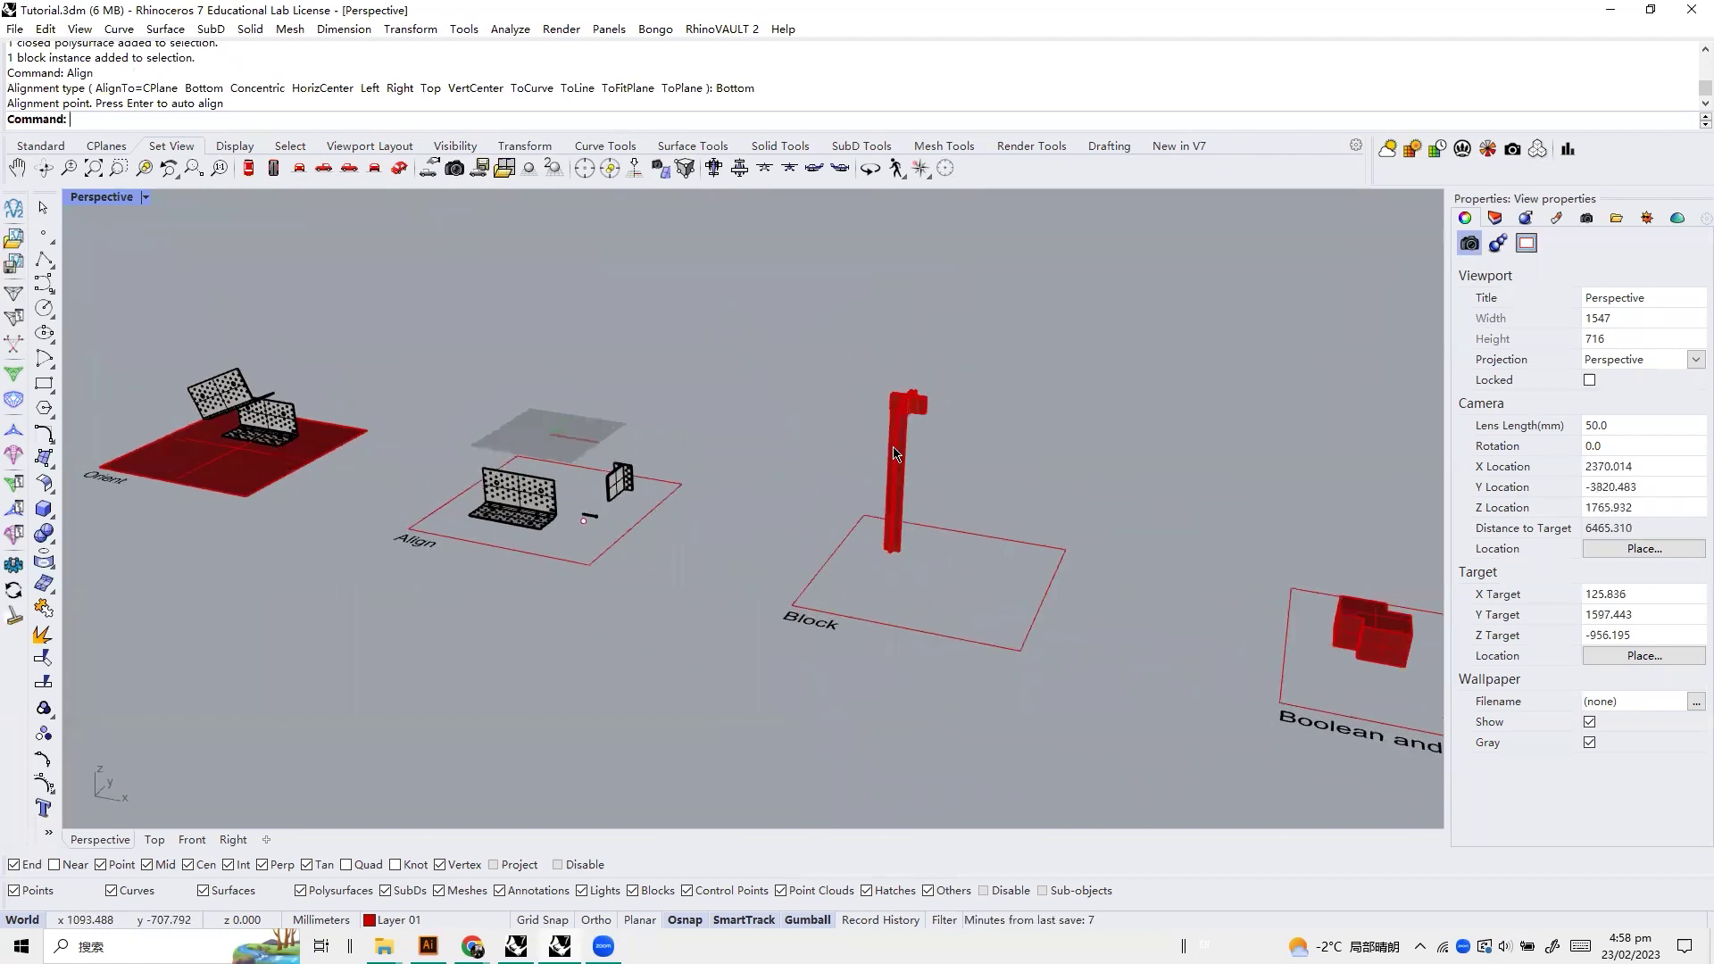
scroll(927, 522, up, 2)
scroll(459, 507, down, 2)
scroll(850, 486, up, 4)
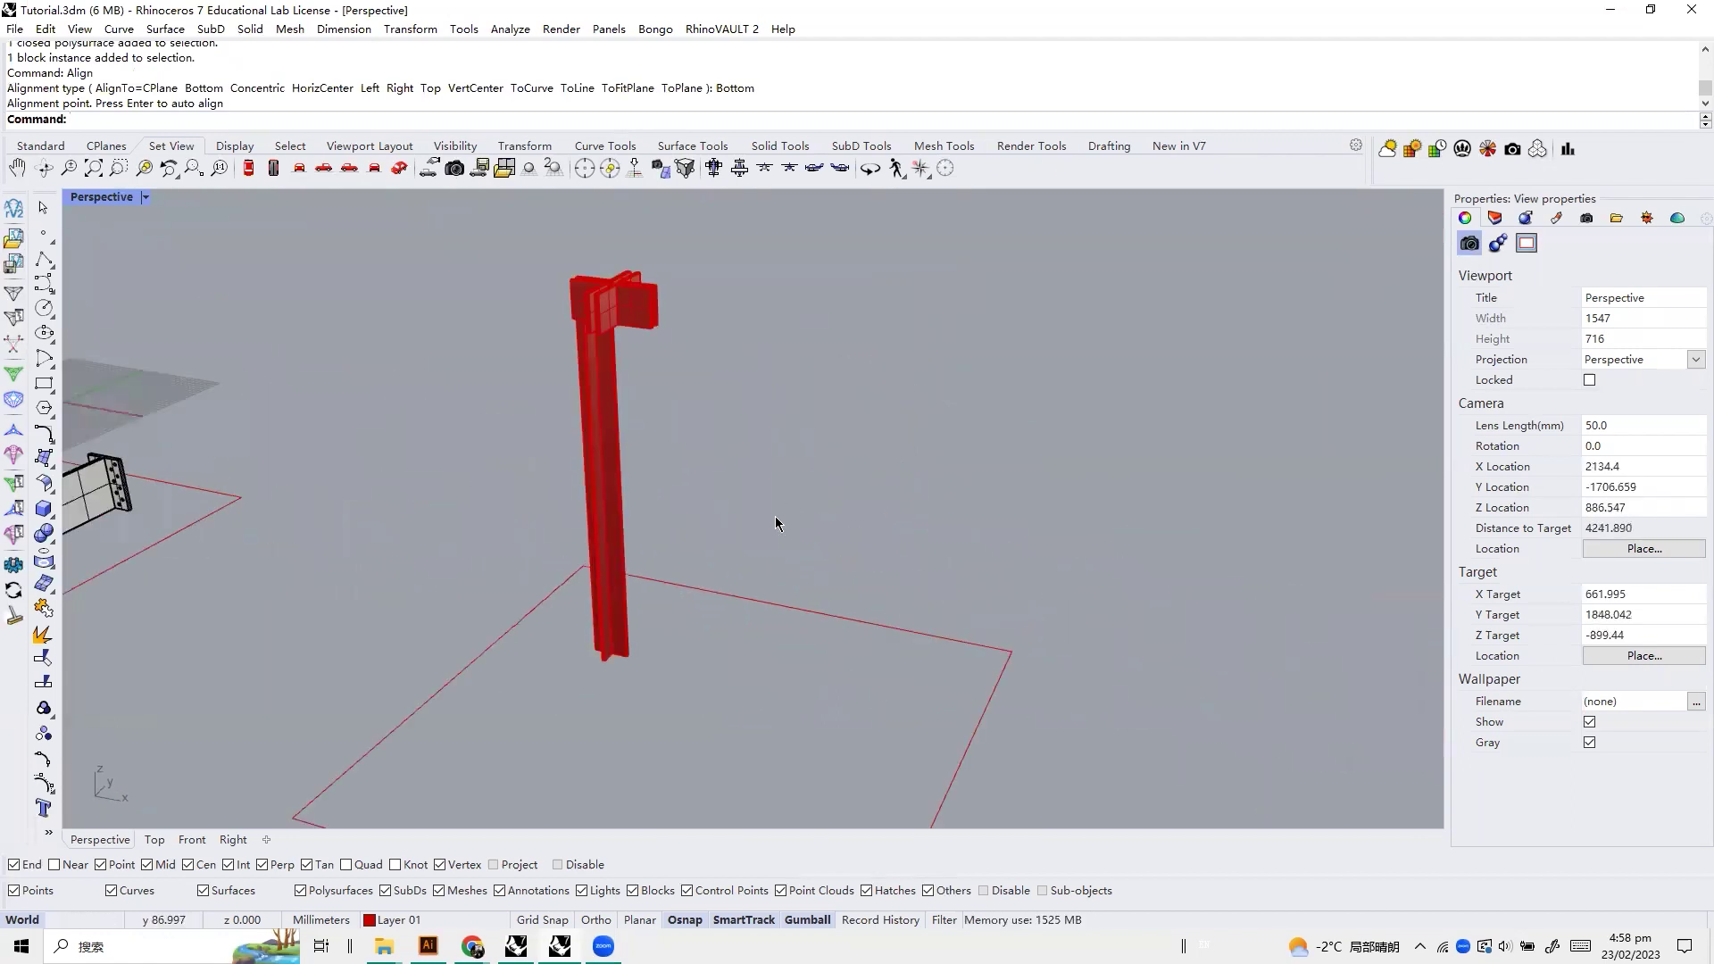
scroll(768, 522, down, 2)
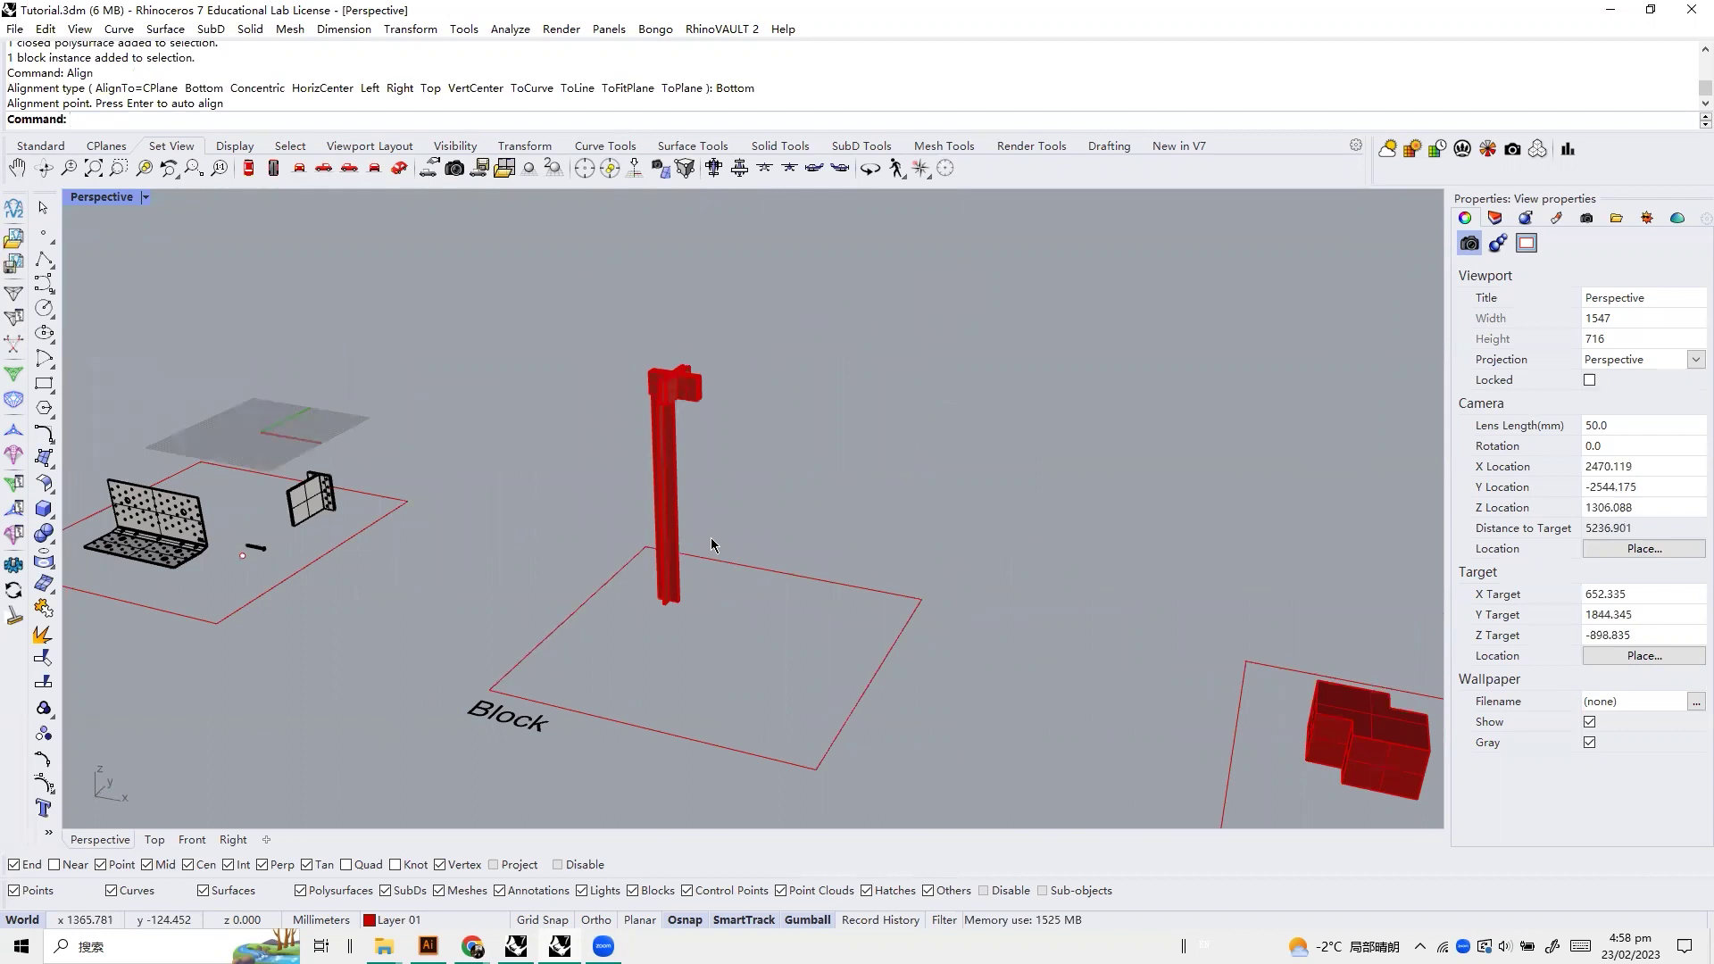
scroll(712, 539, up, 2)
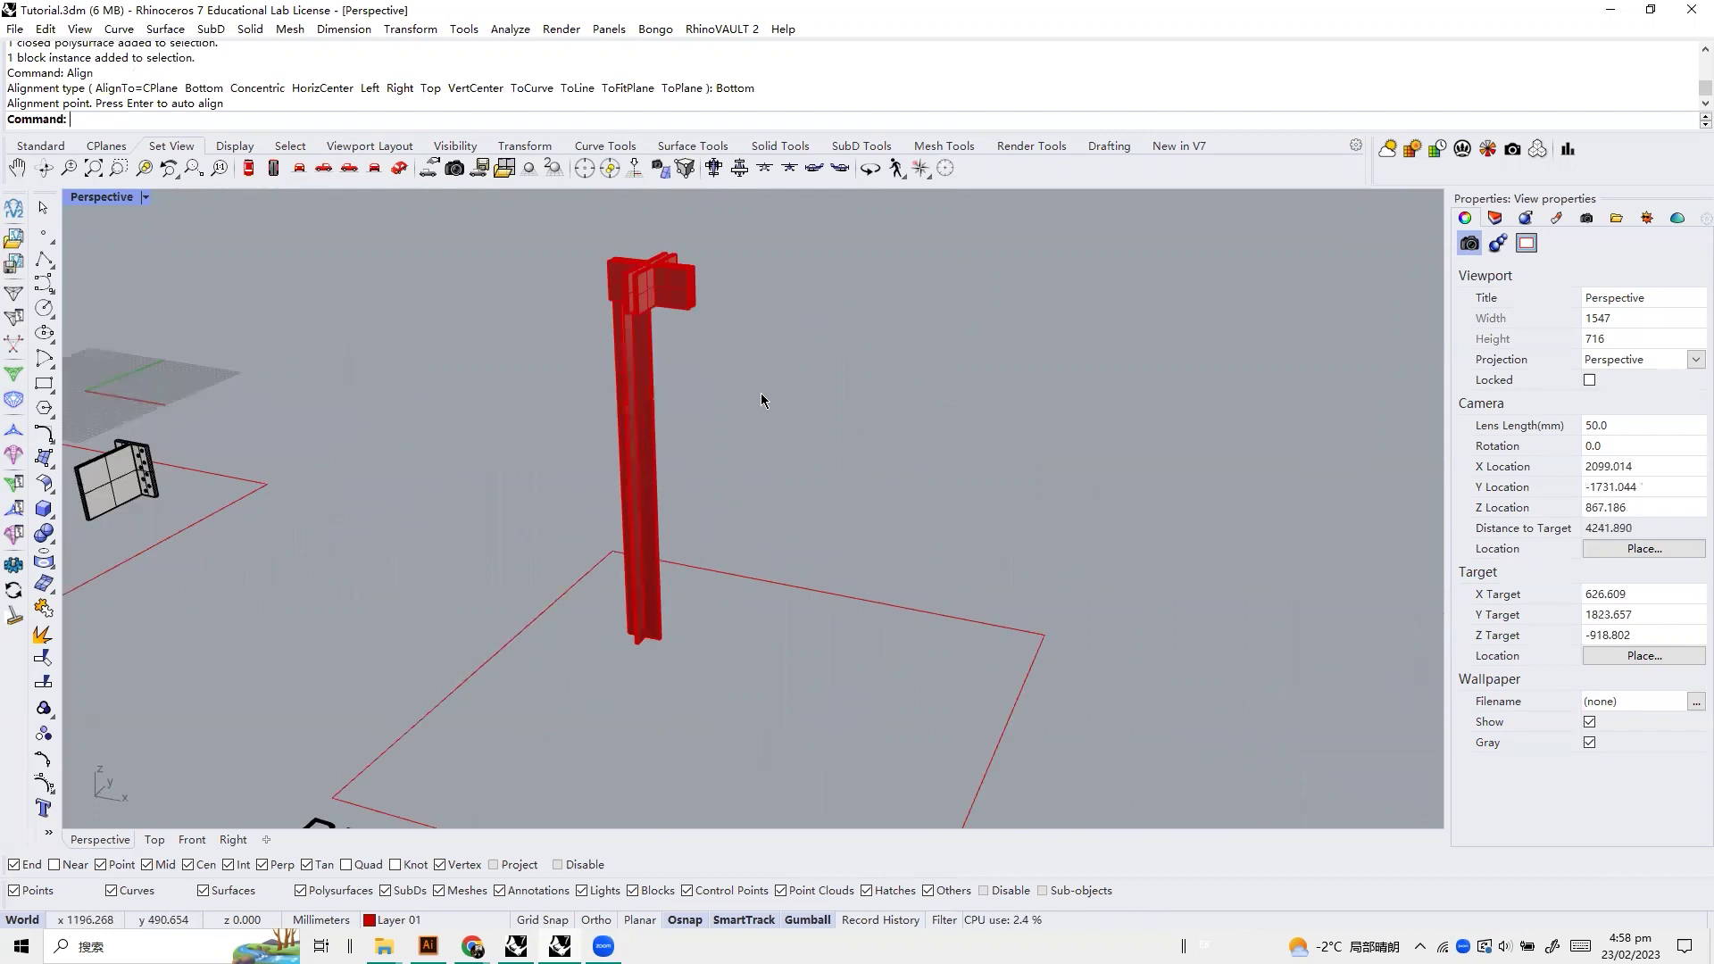
drag(745, 371, 857, 436)
scroll(734, 372, down, 5)
scroll(759, 440, up, 5)
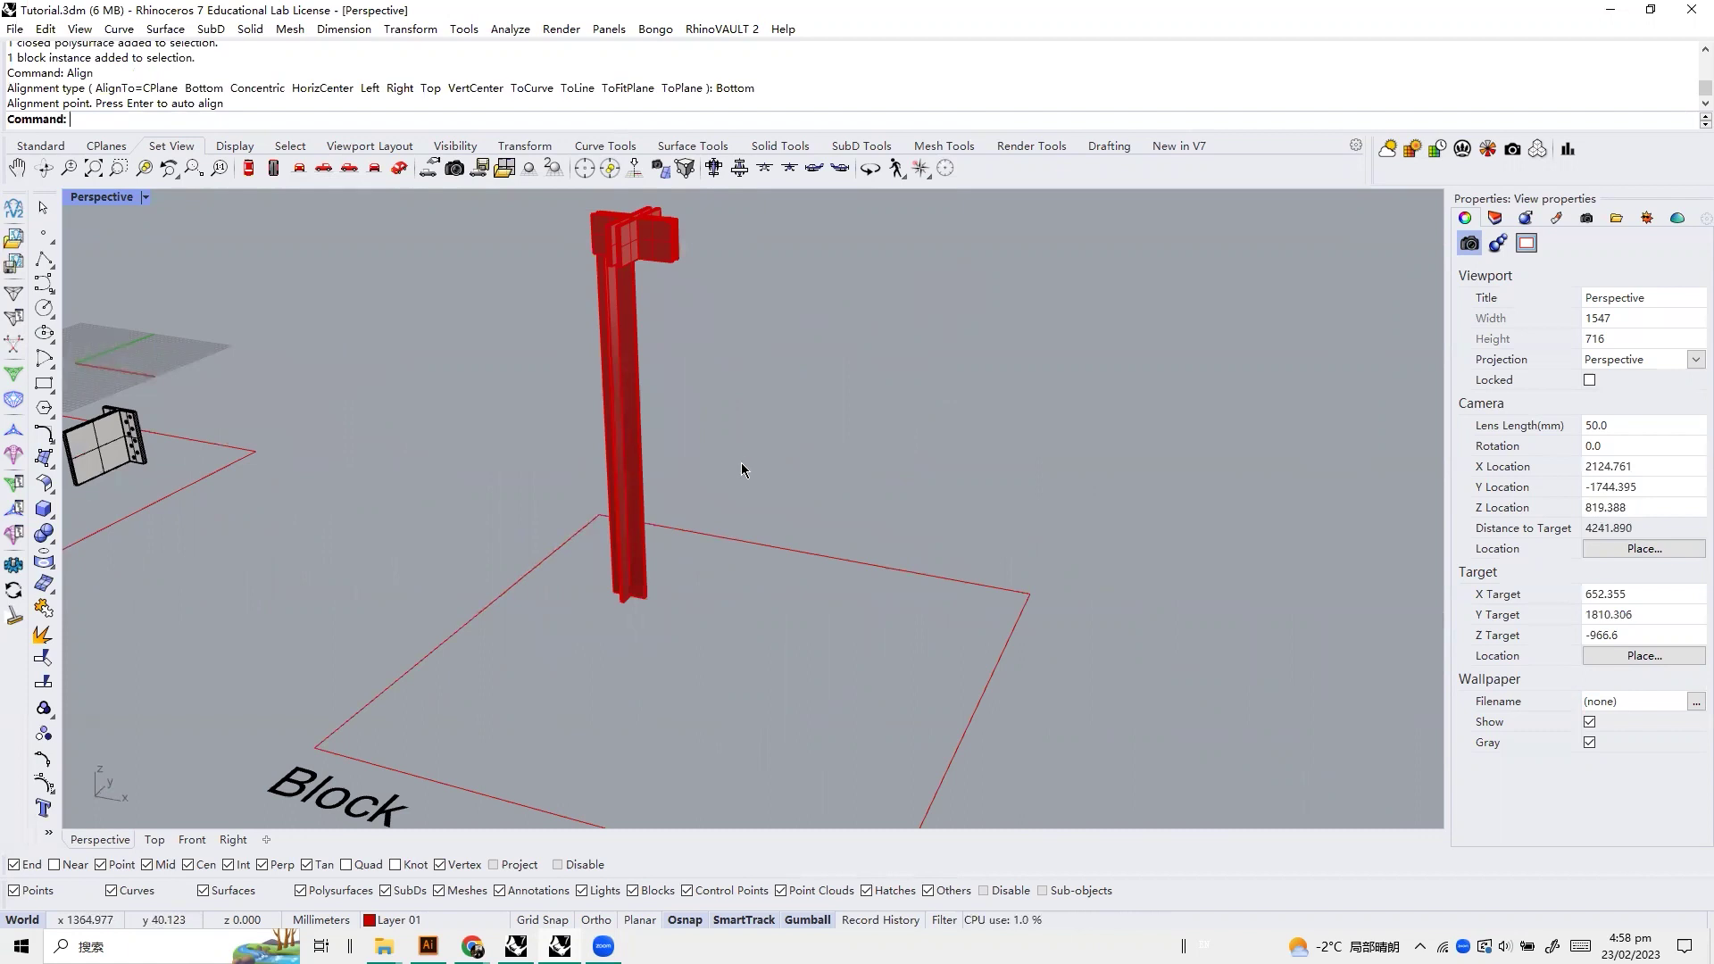
right_drag(741, 463, 718, 484)
drag(751, 501, 512, 338)
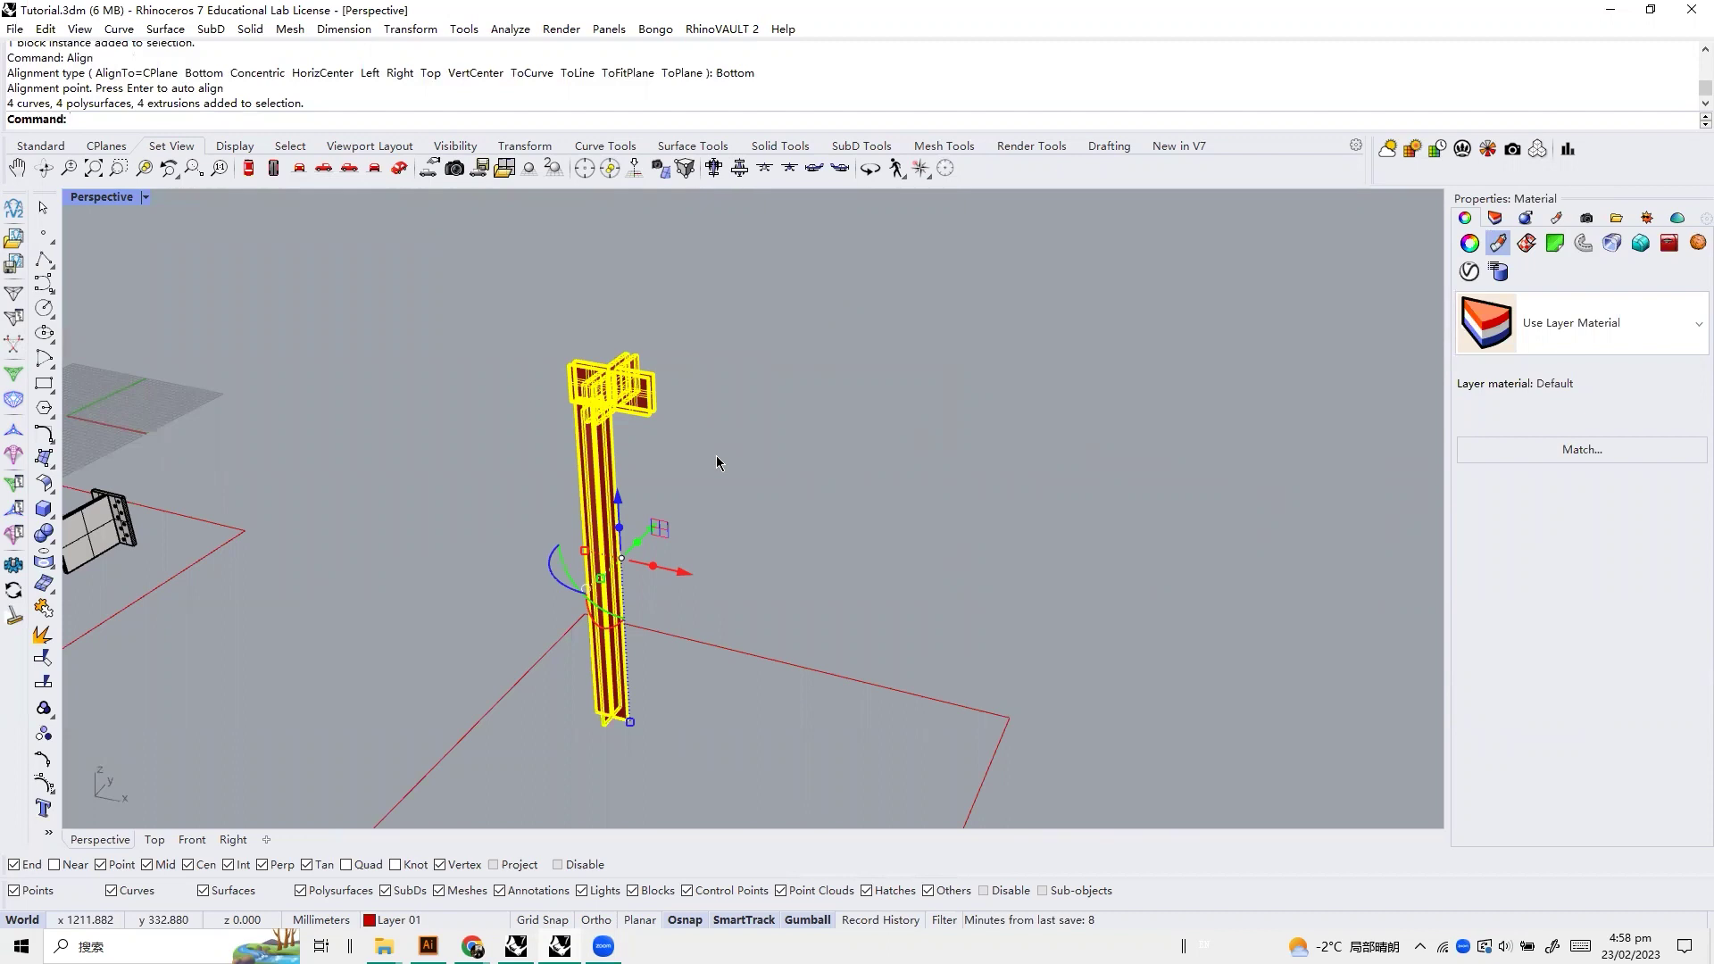
text(lock)
key(Return)
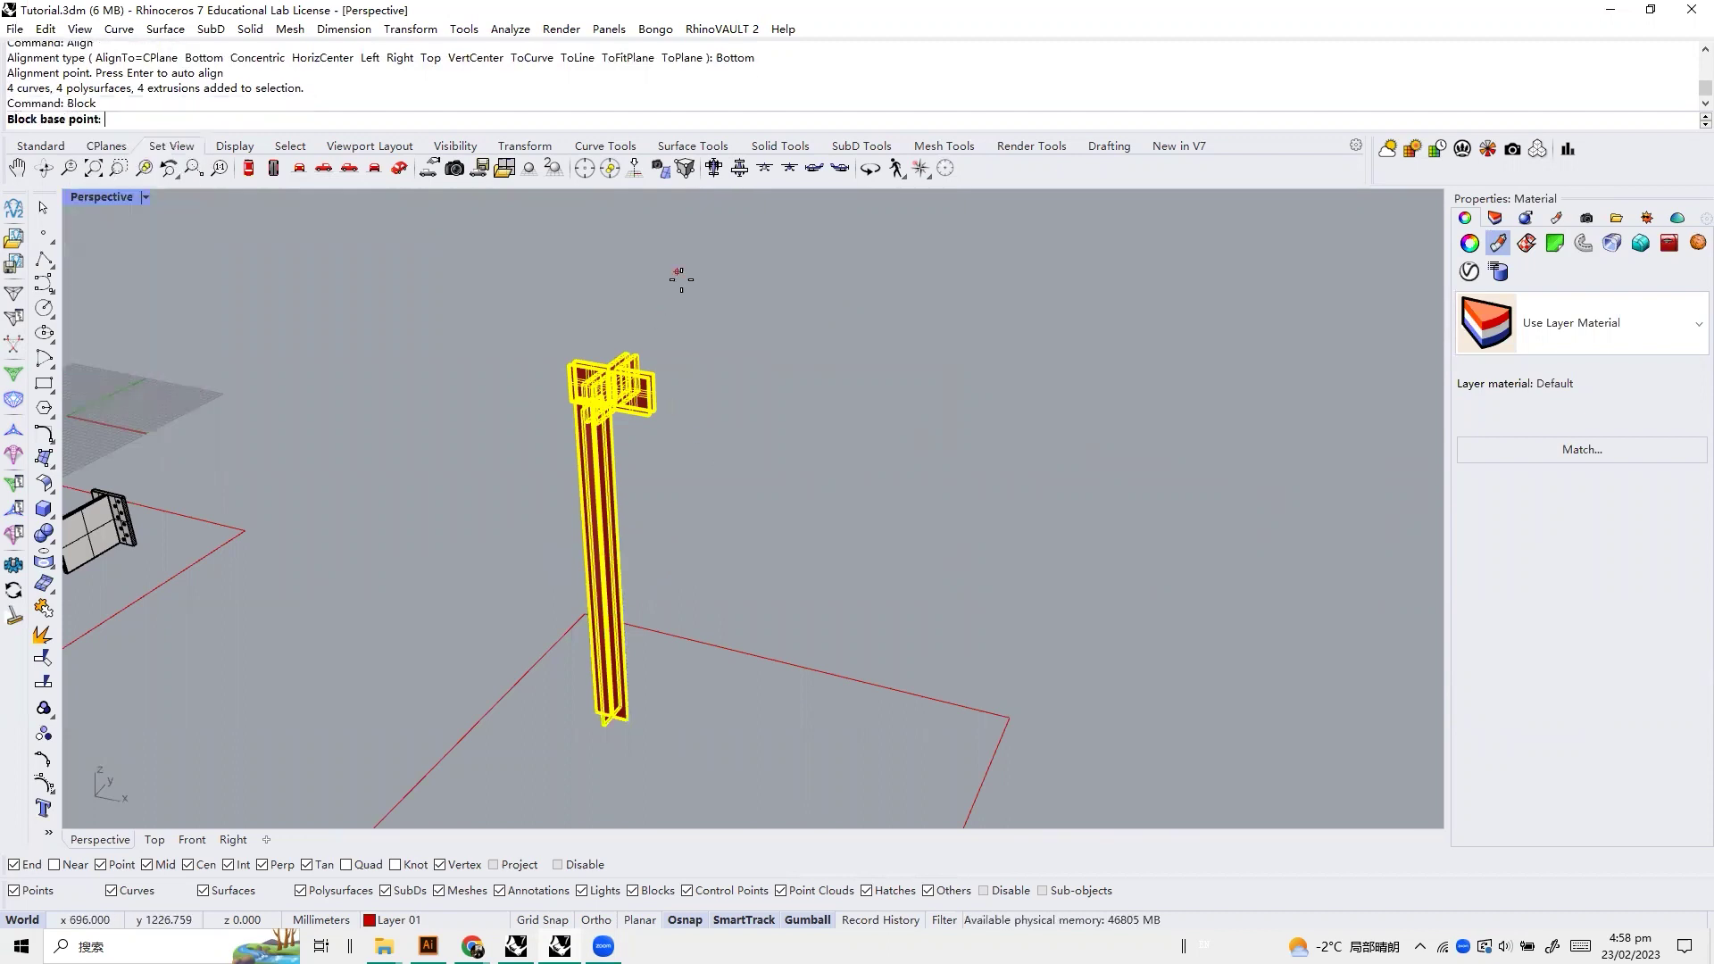
click(598, 717)
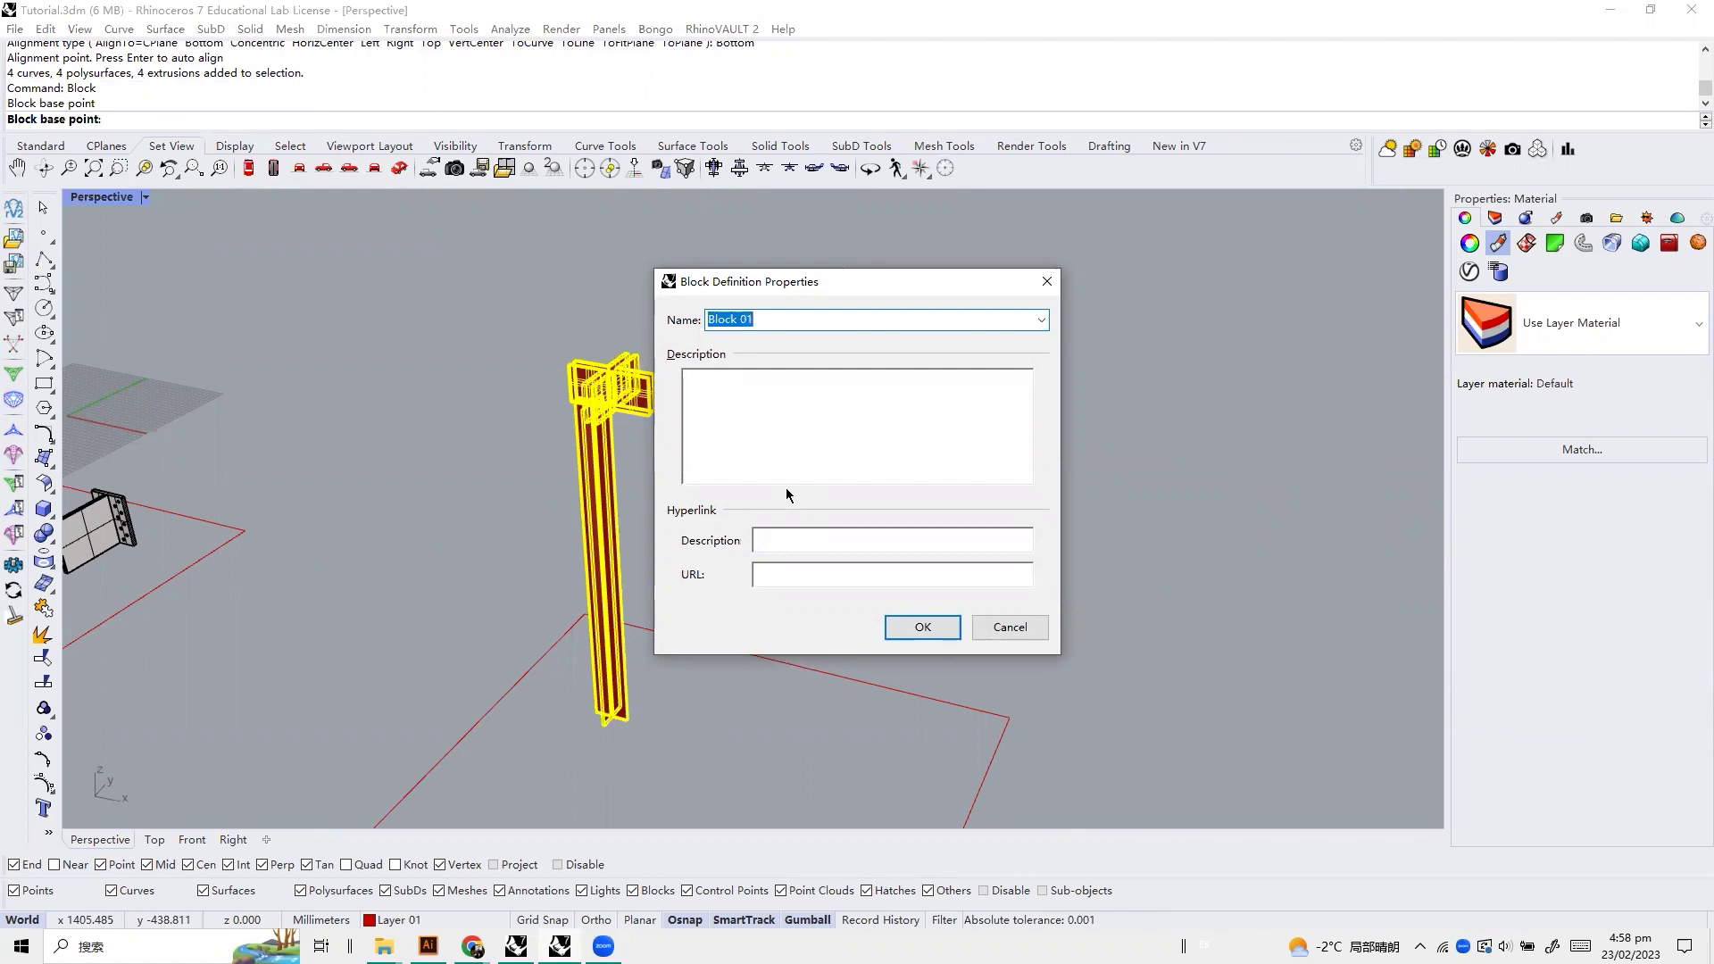
text(Col_Stee)
click(949, 631)
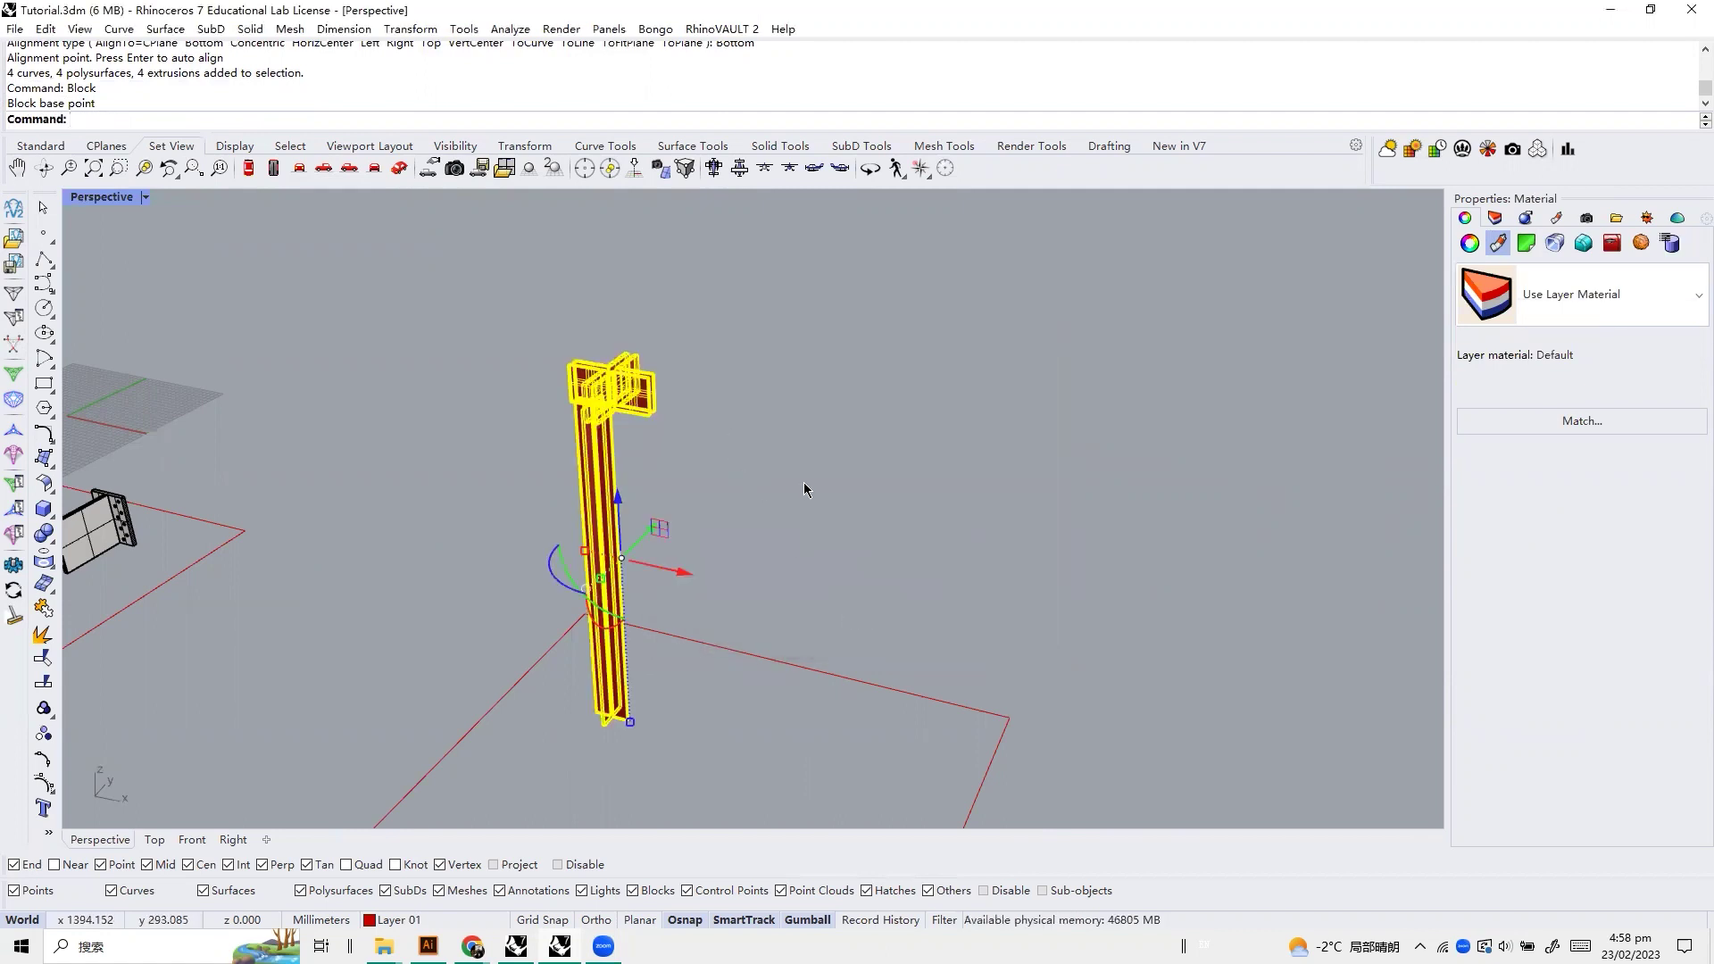
click(693, 407)
Array the column block 2 by 2 across the Block frame, spaced about 359 mm in X and -352 mm in Y
shift+right_drag(693, 407, 701, 328)
click(608, 564)
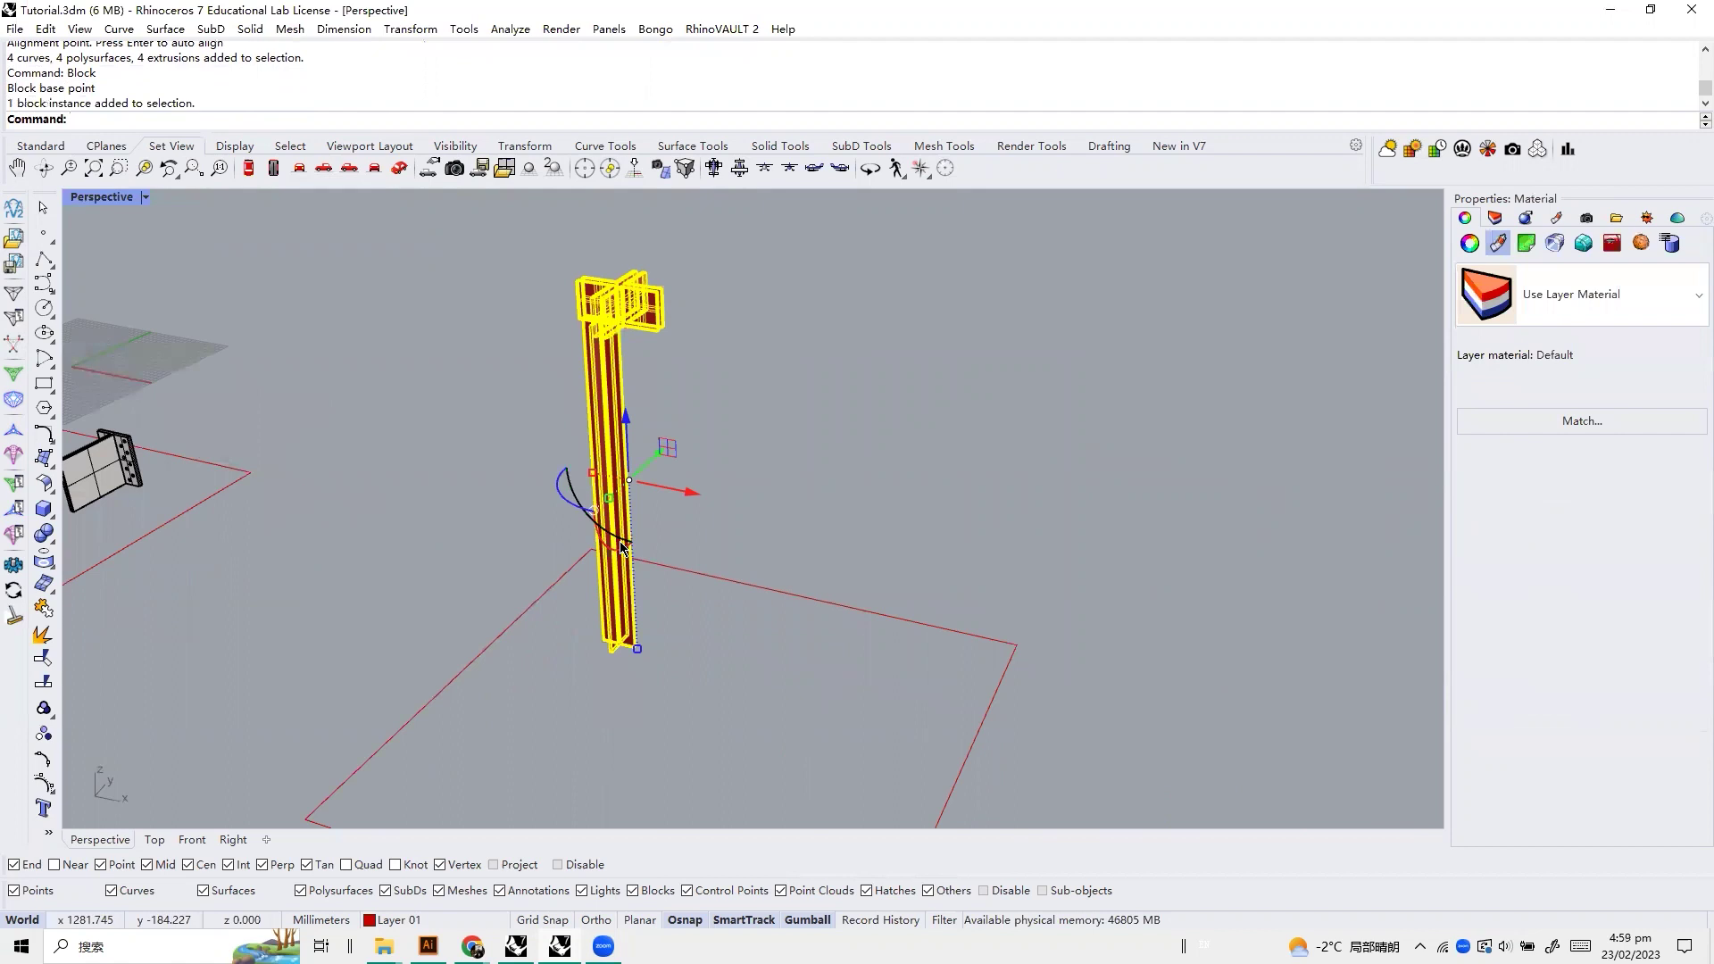
scroll(650, 636, down, 3)
text(ARR)
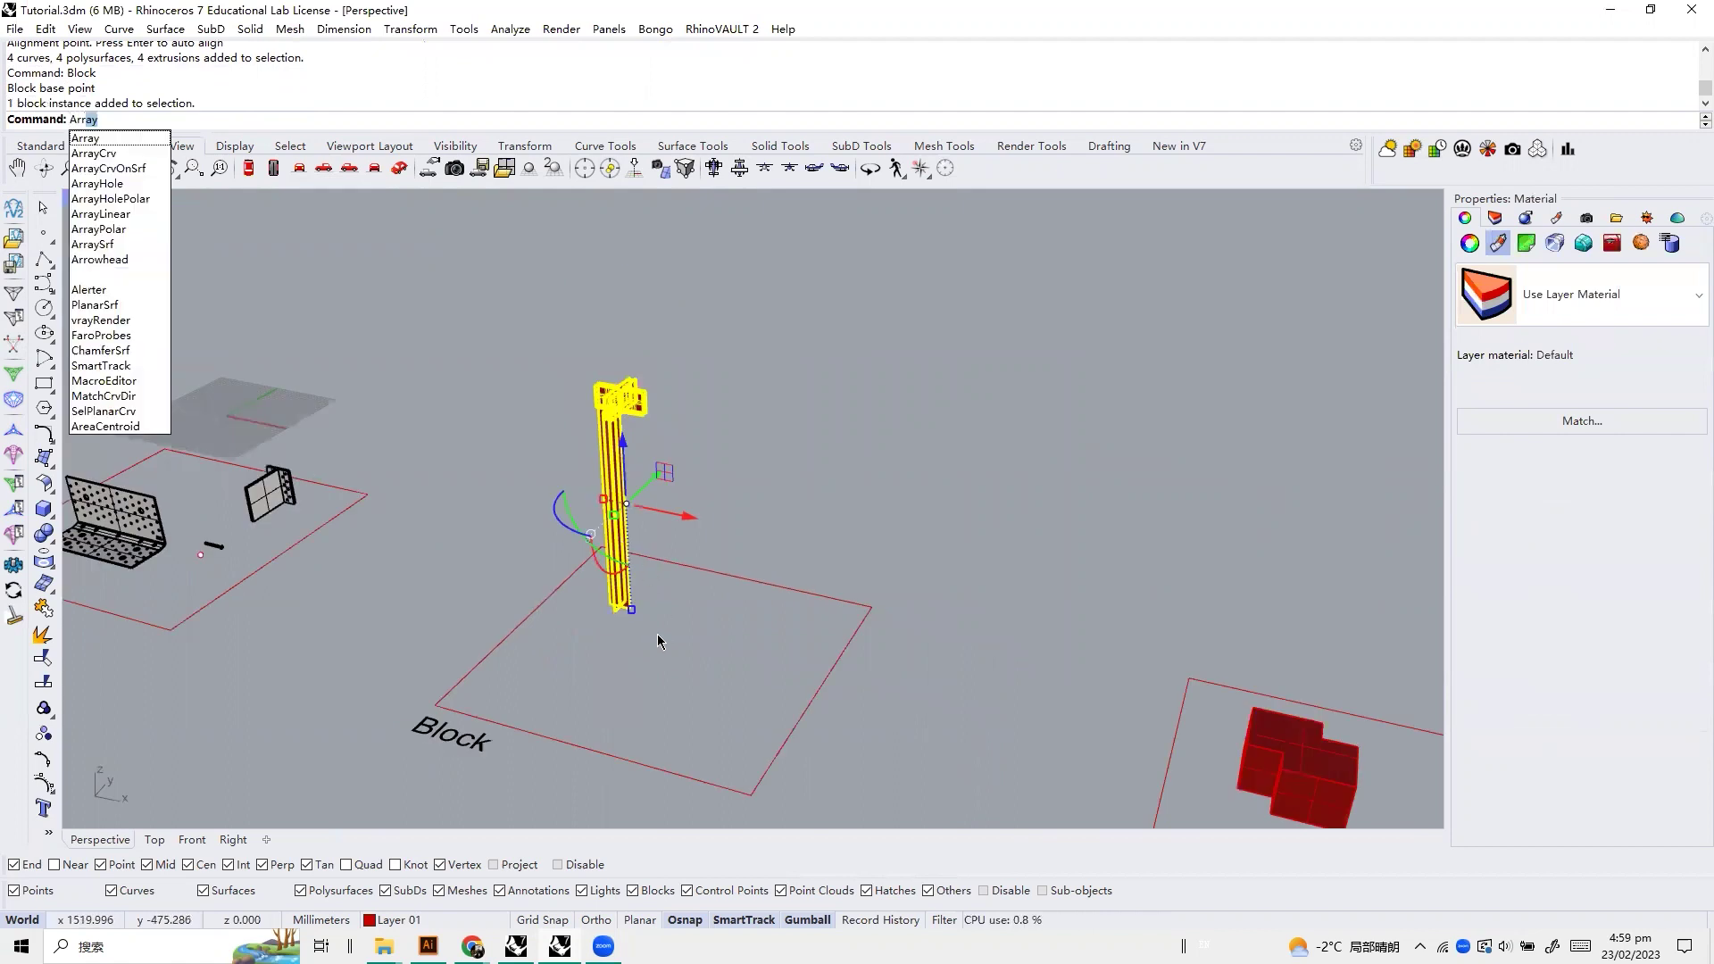
key(Return)
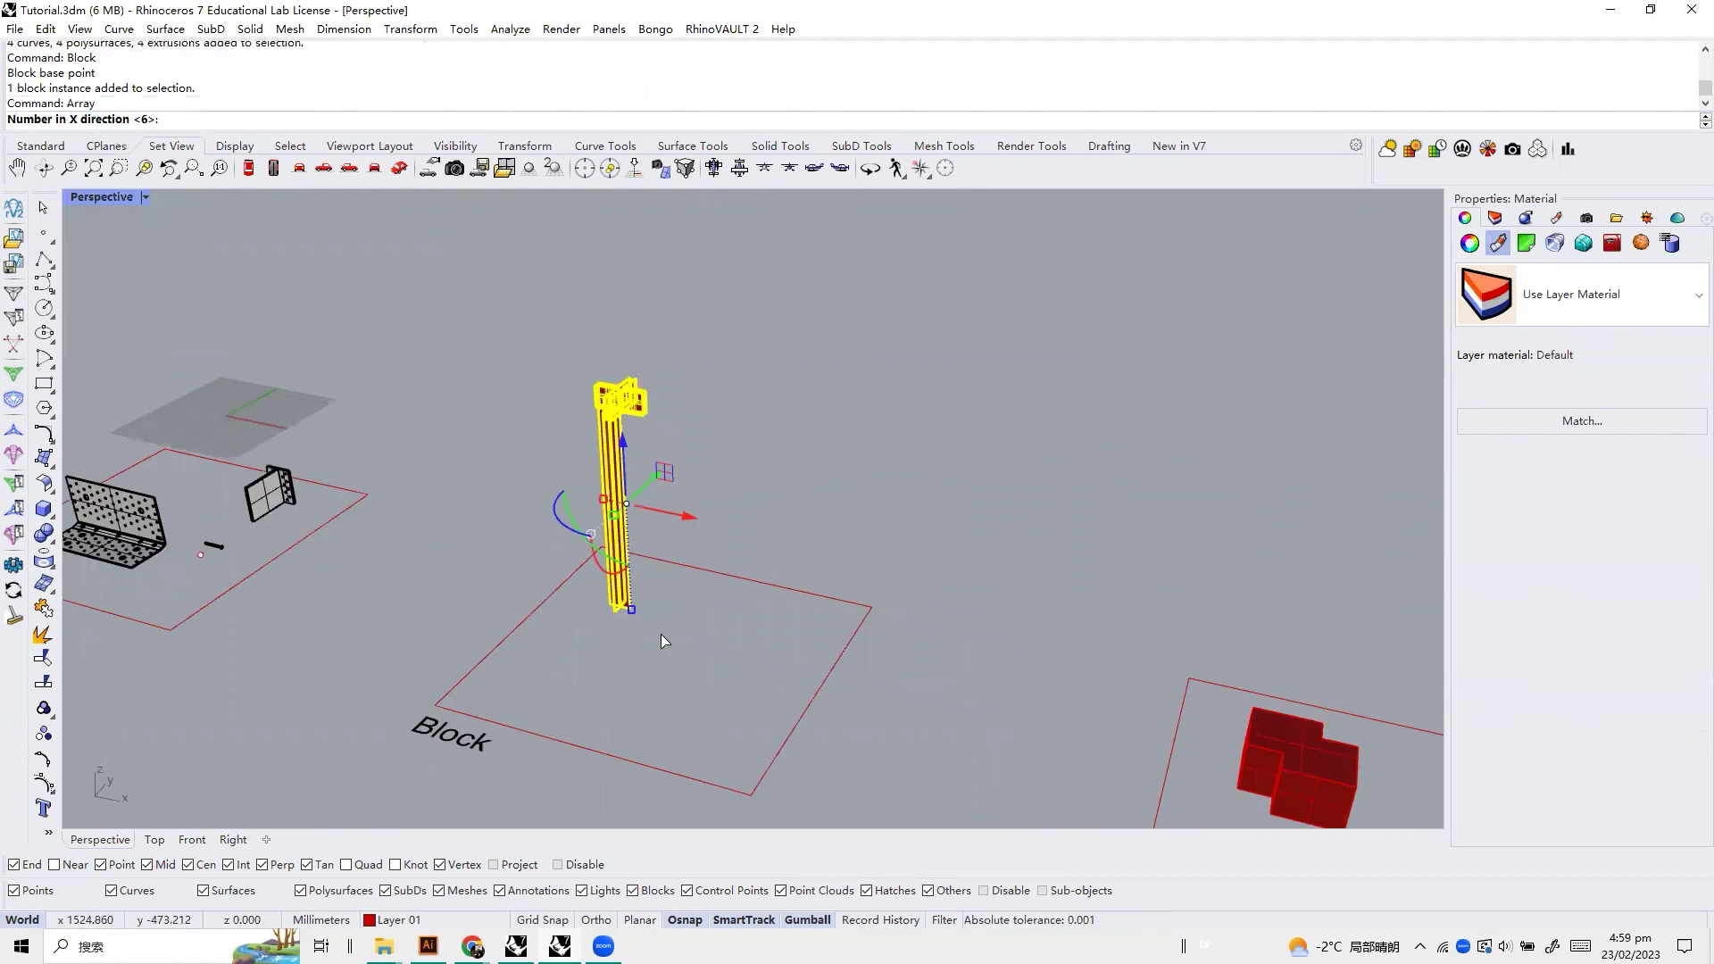
text(2)
key(Return)
text(2)
key(Return)
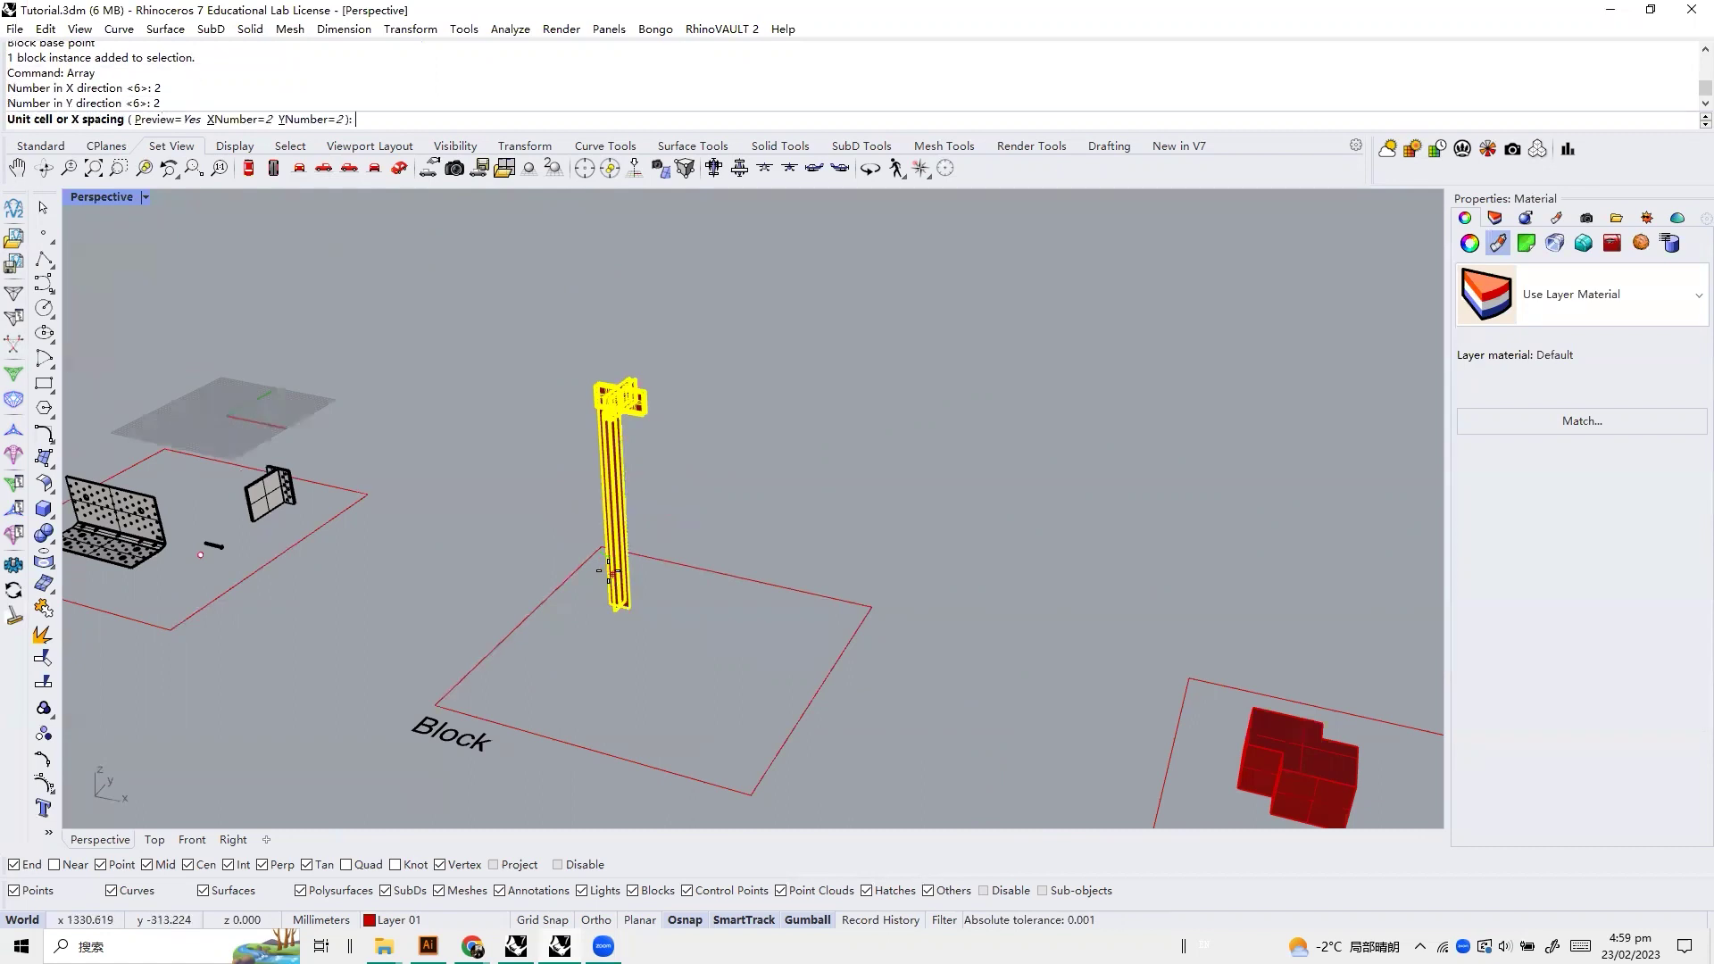
click(630, 607)
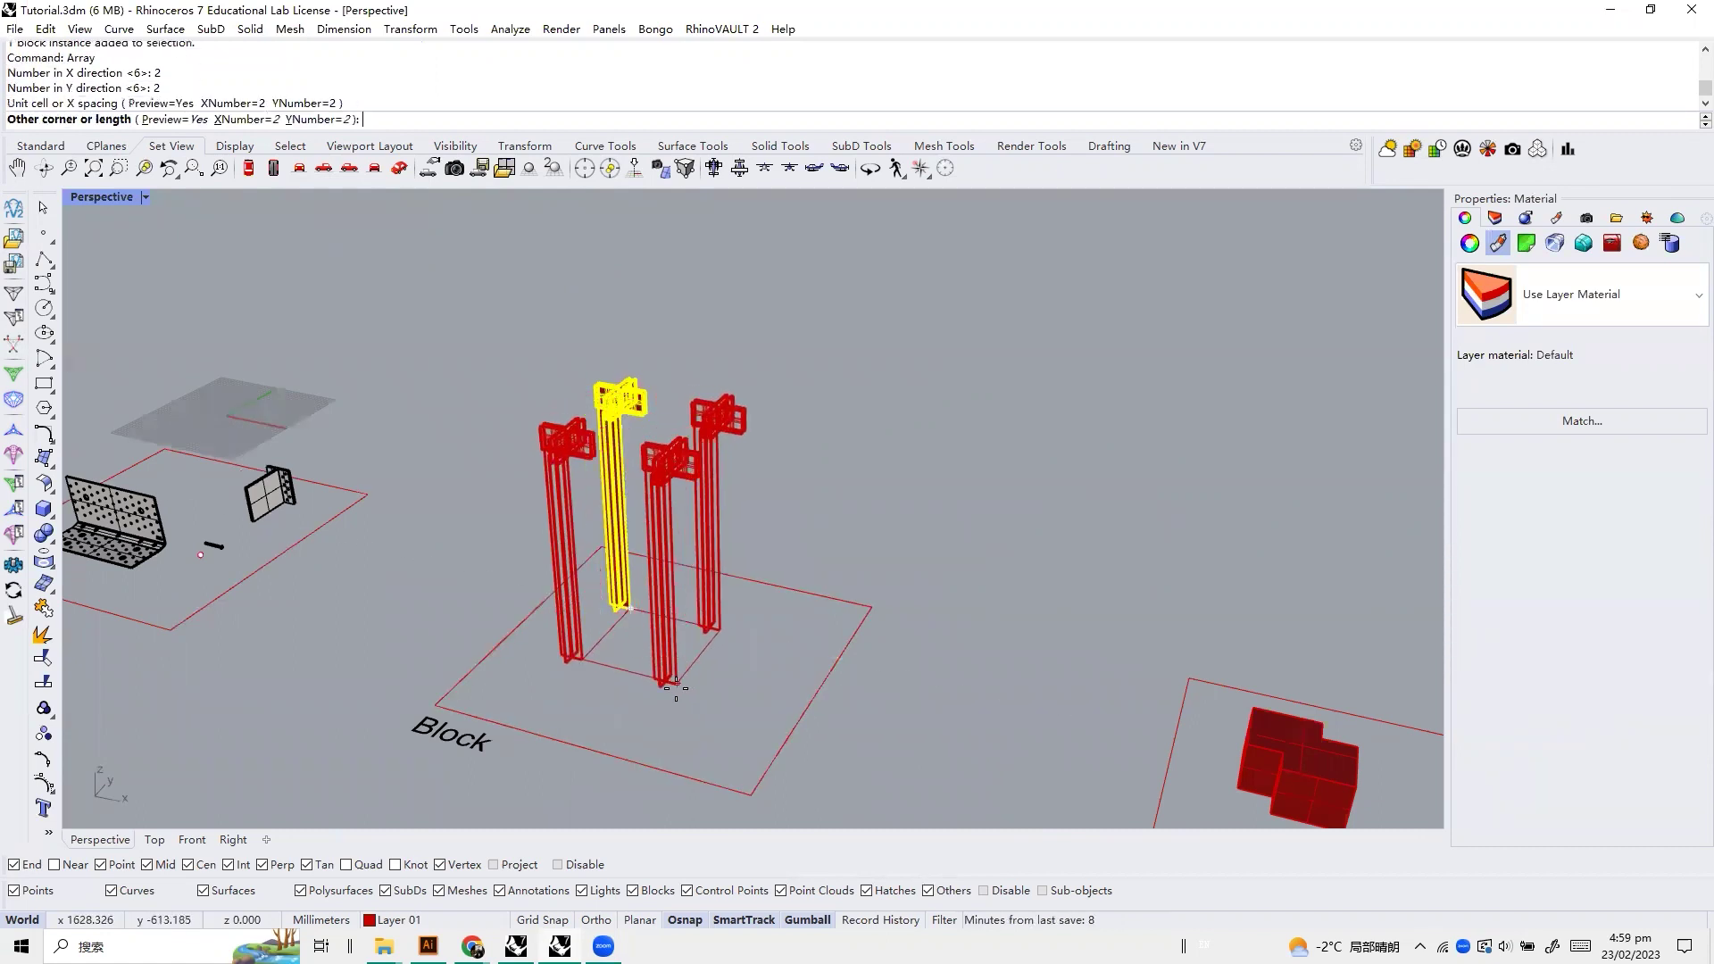
click(720, 754)
key(Return)
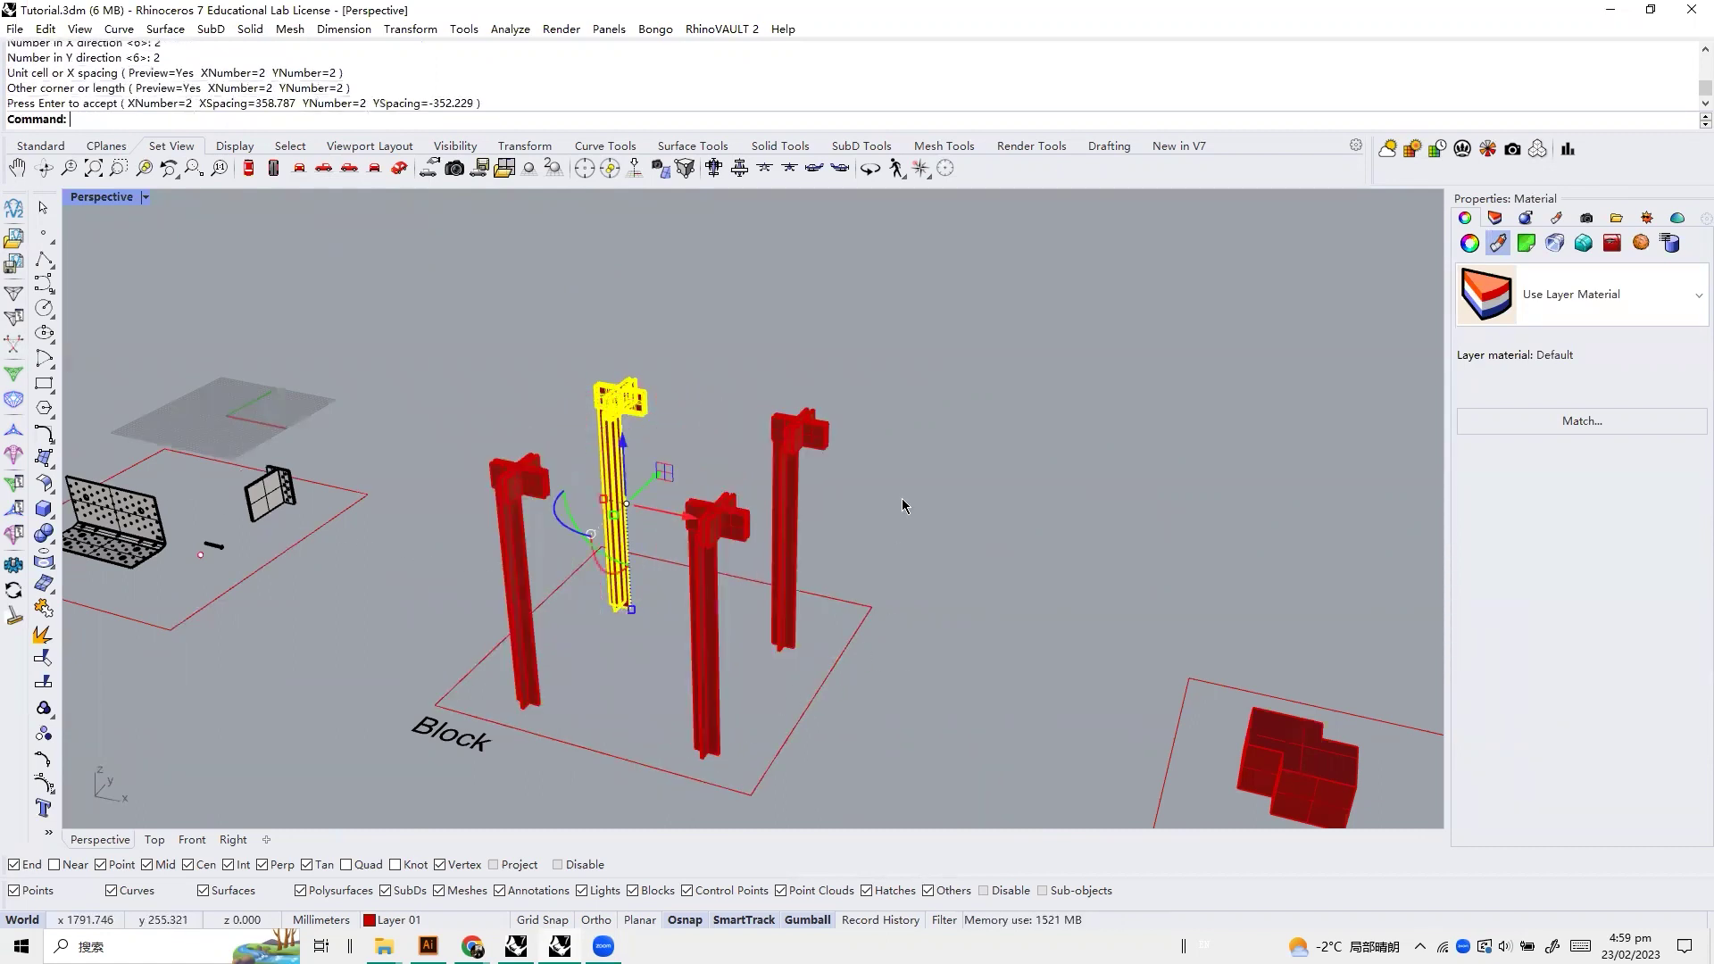
click(907, 504)
Edit the Col_Steel block through the column nearest the Block label, shift its four shaft extrusions slightly along X, and finish block editing
shift+right_drag(657, 511, 645, 523)
right_drag(754, 513, 788, 443)
scroll(754, 345, up, 4)
scroll(602, 462, down, 5)
double_click(473, 475)
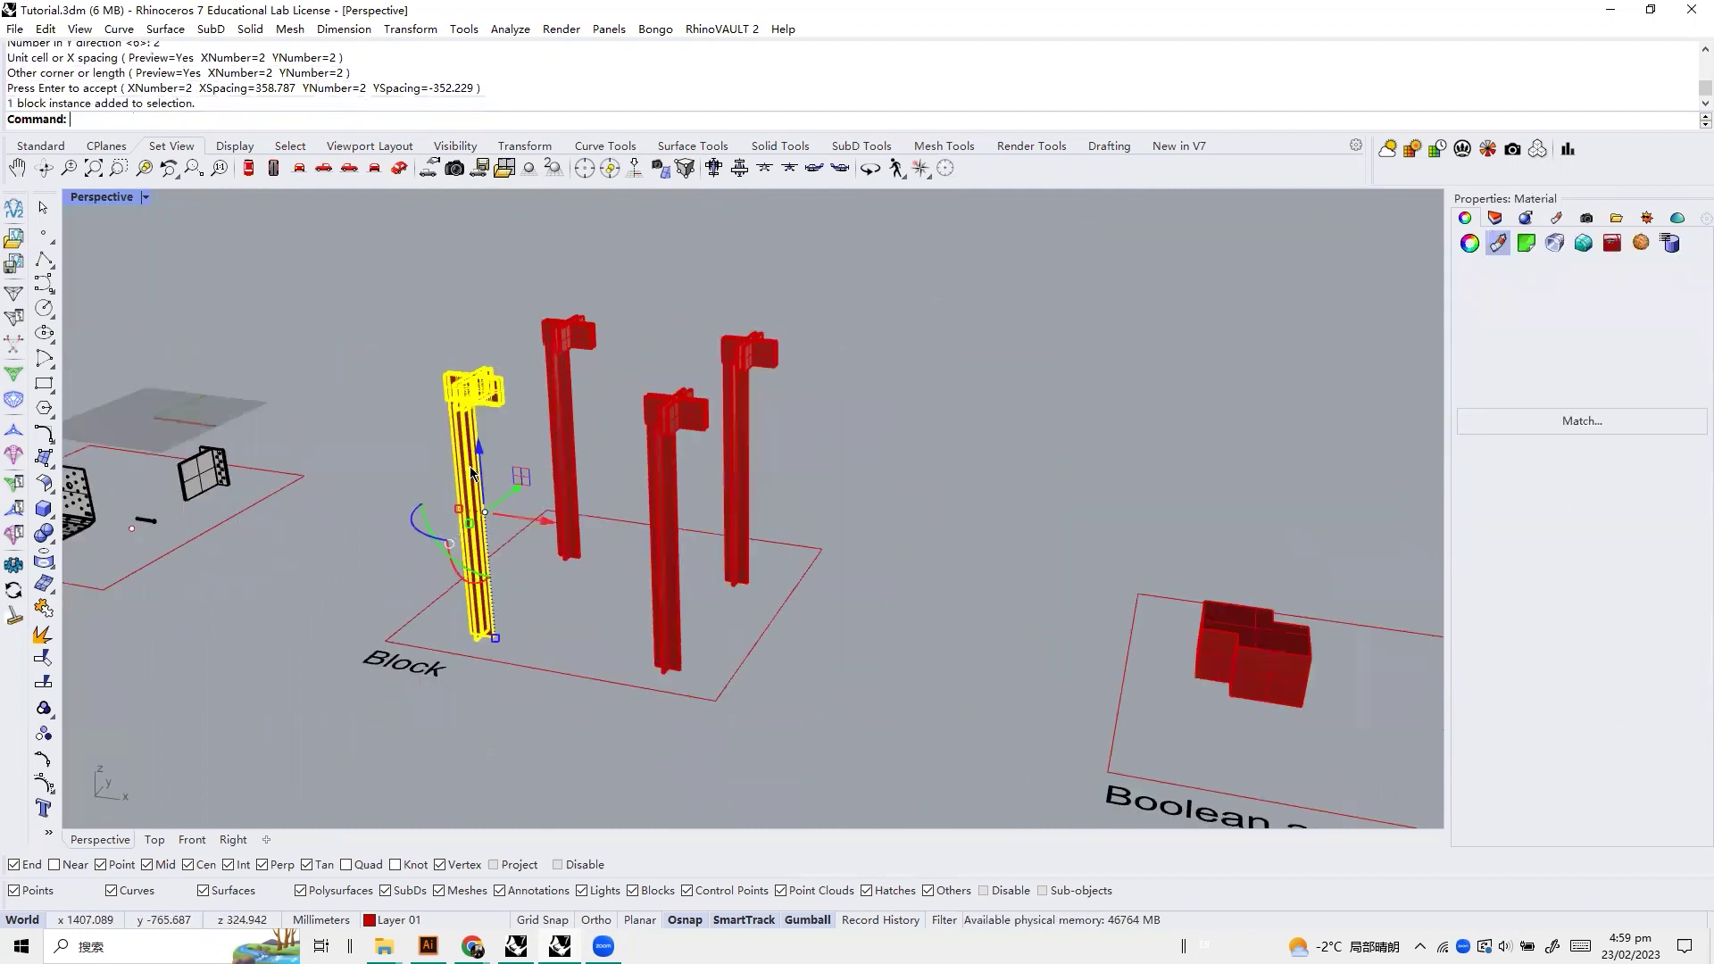
drag(517, 451, 397, 490)
drag(536, 534, 540, 543)
click(1088, 413)
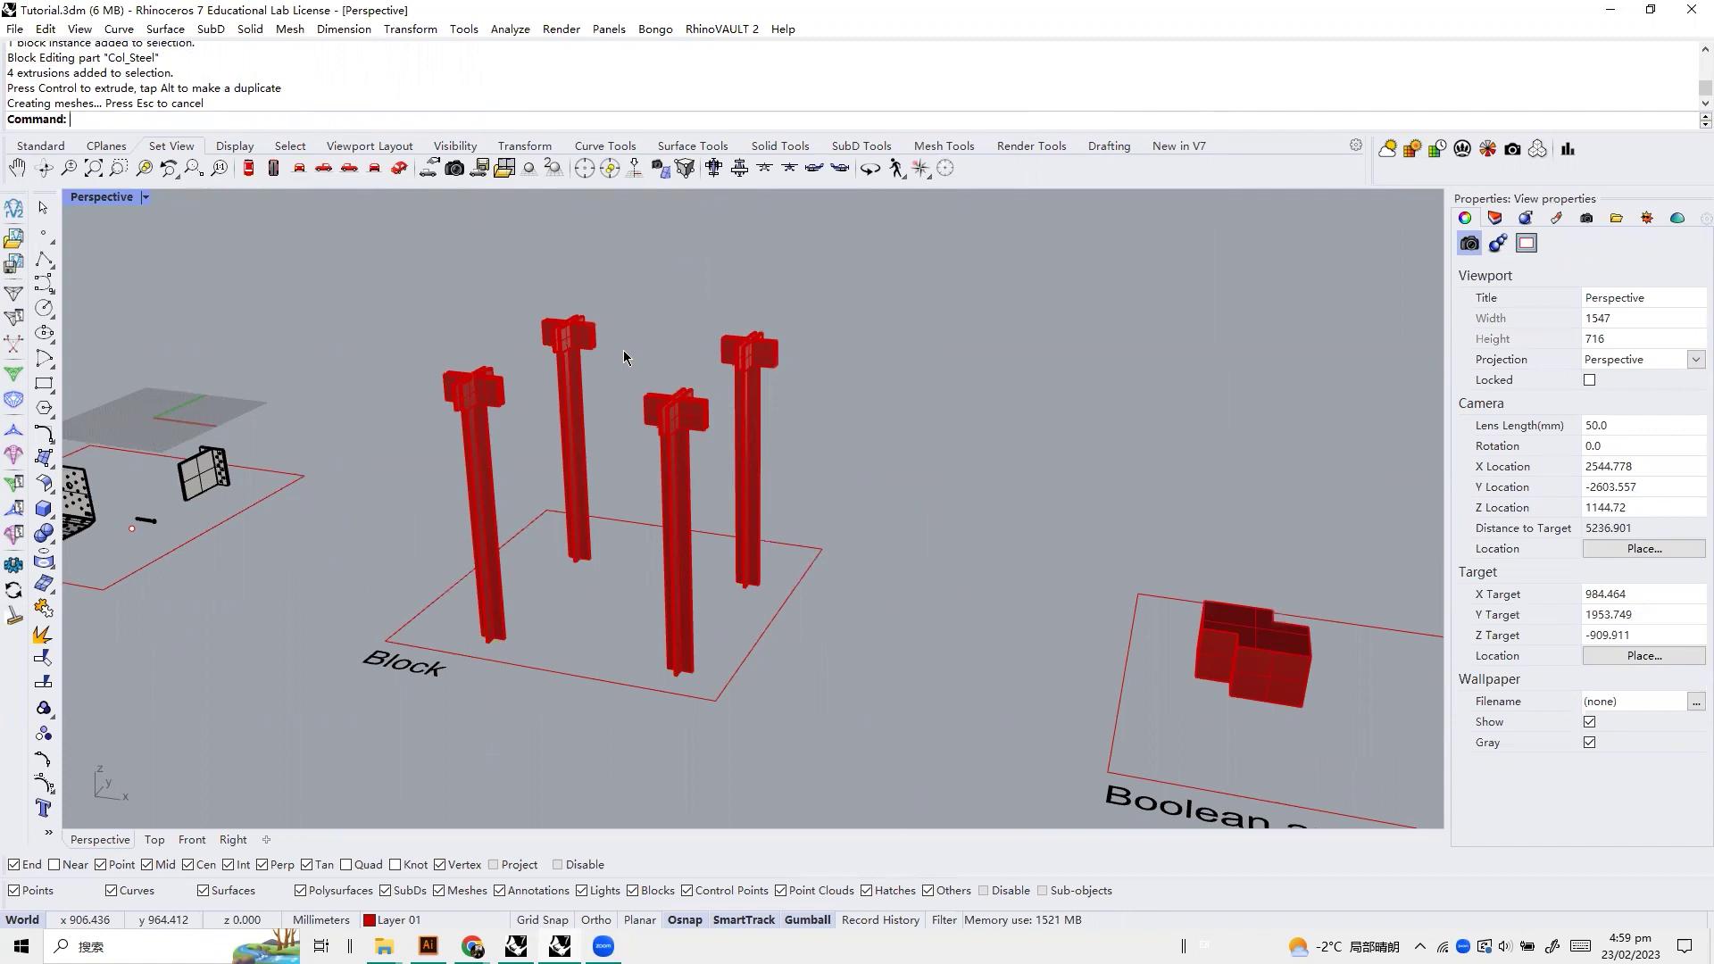
Select all instances of the Col_Steel block by block name, then clear the selection
text(lAll)
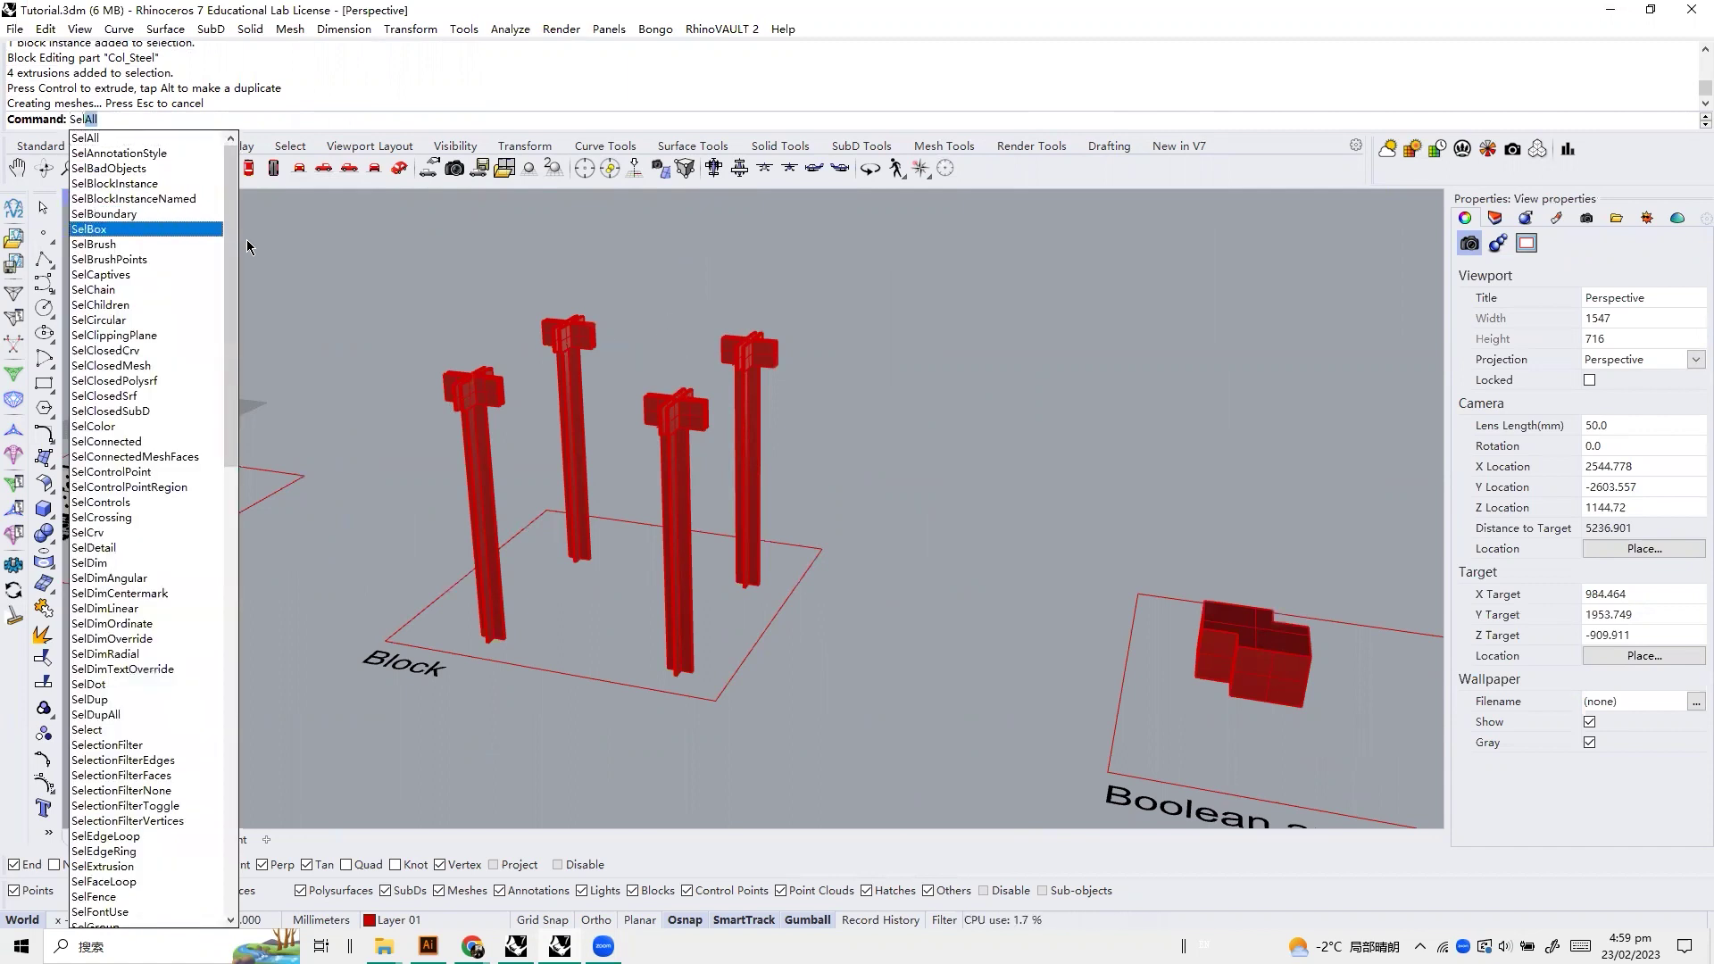
click(187, 199)
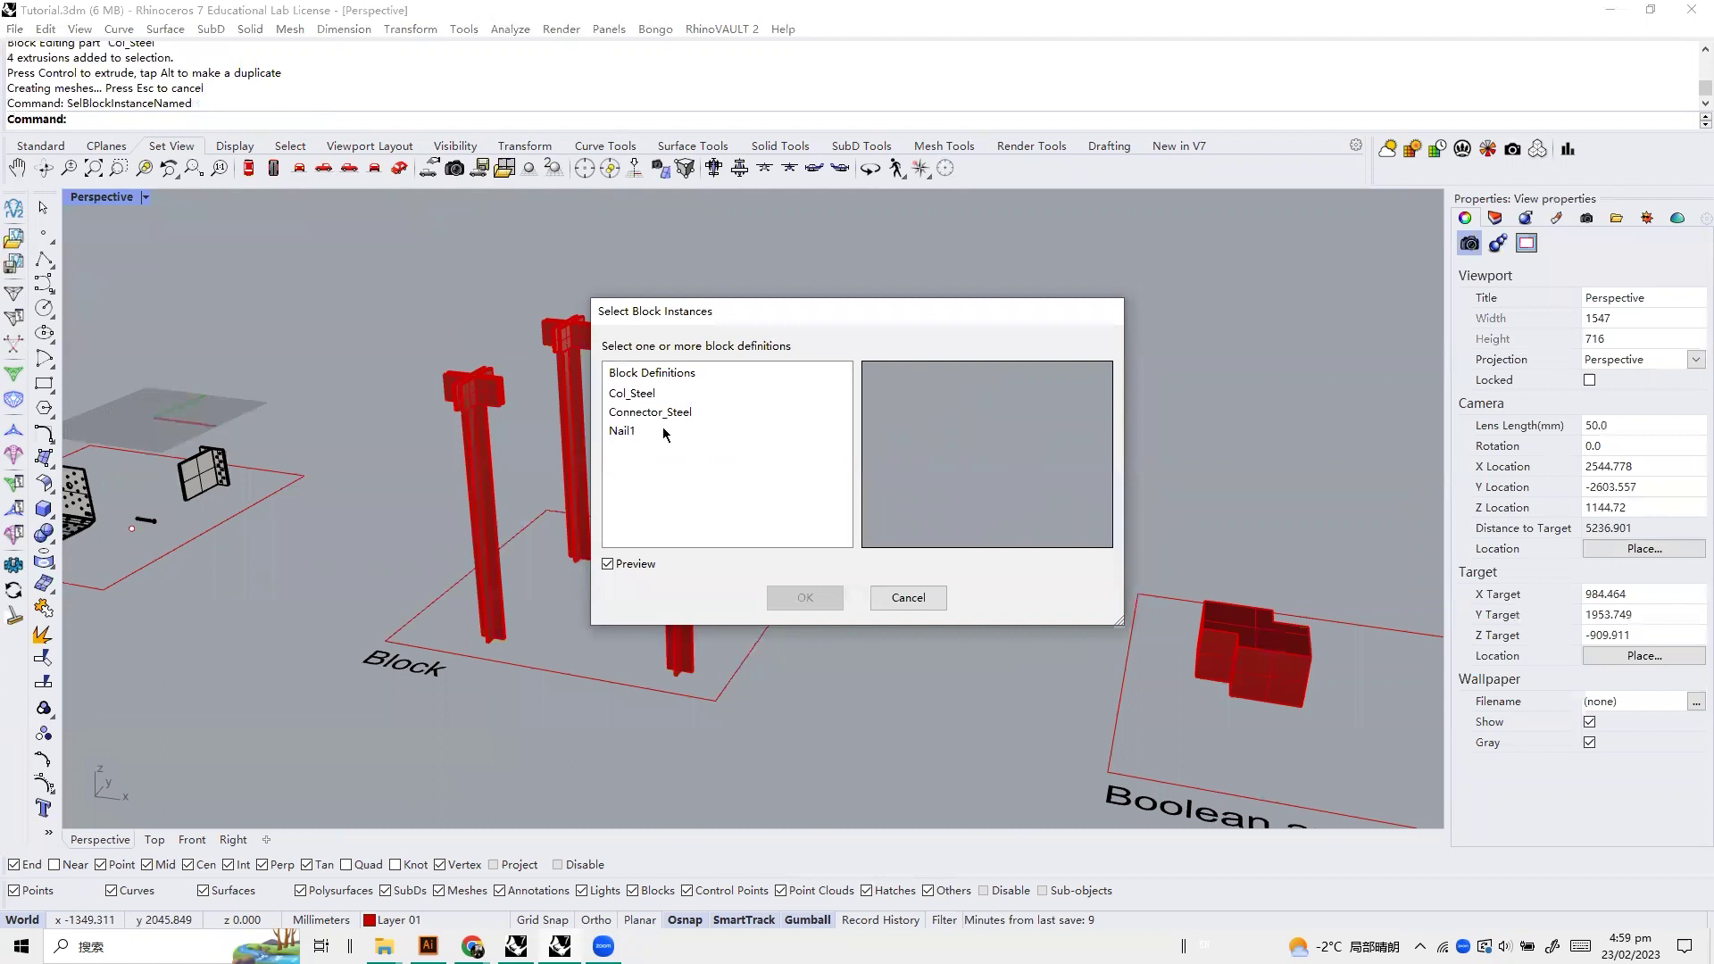
click(661, 396)
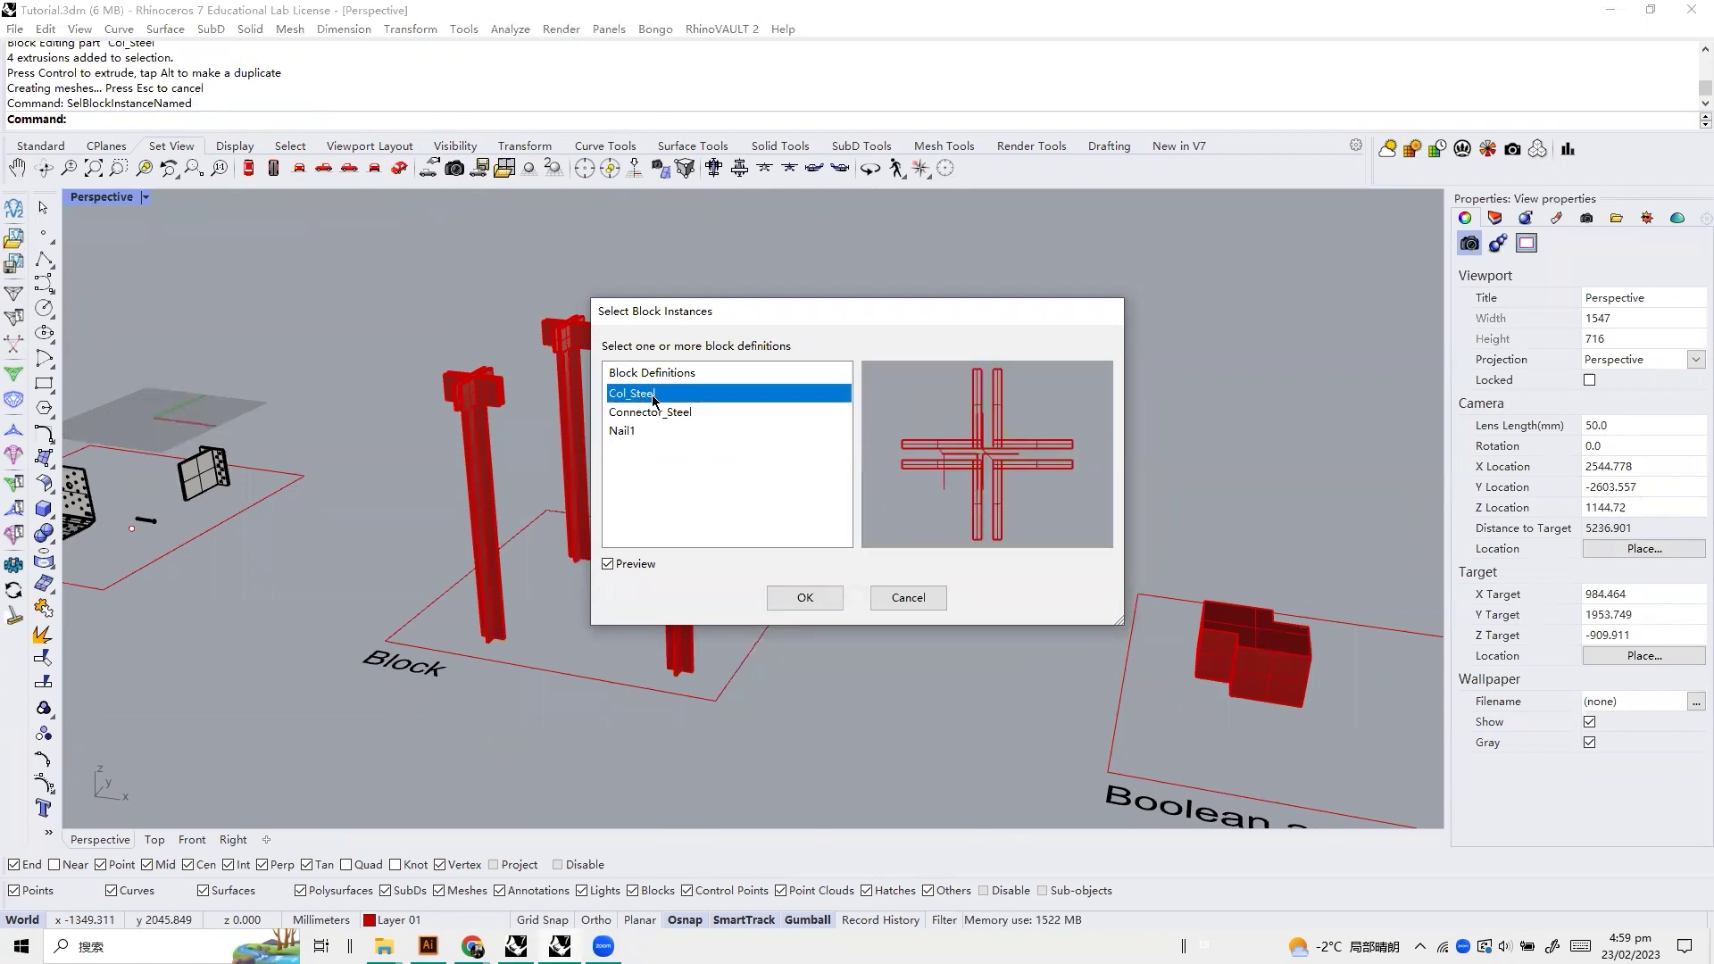
click(804, 599)
scroll(558, 539, down, 5)
scroll(589, 505, up, 5)
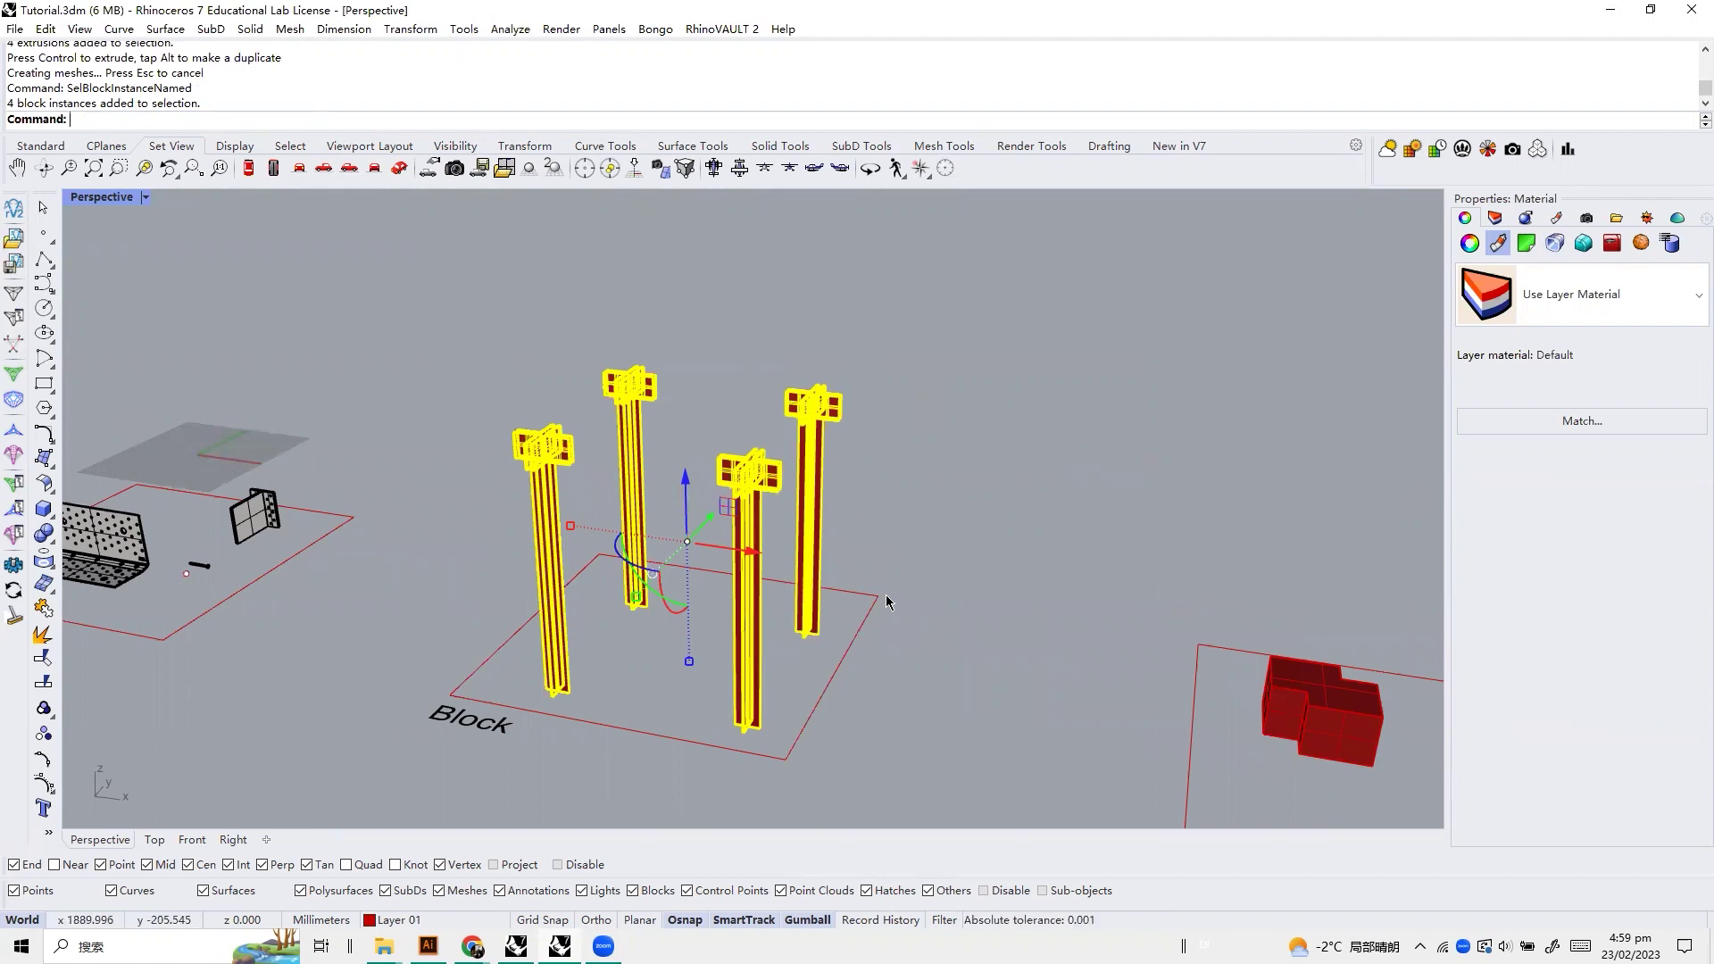
click(920, 491)
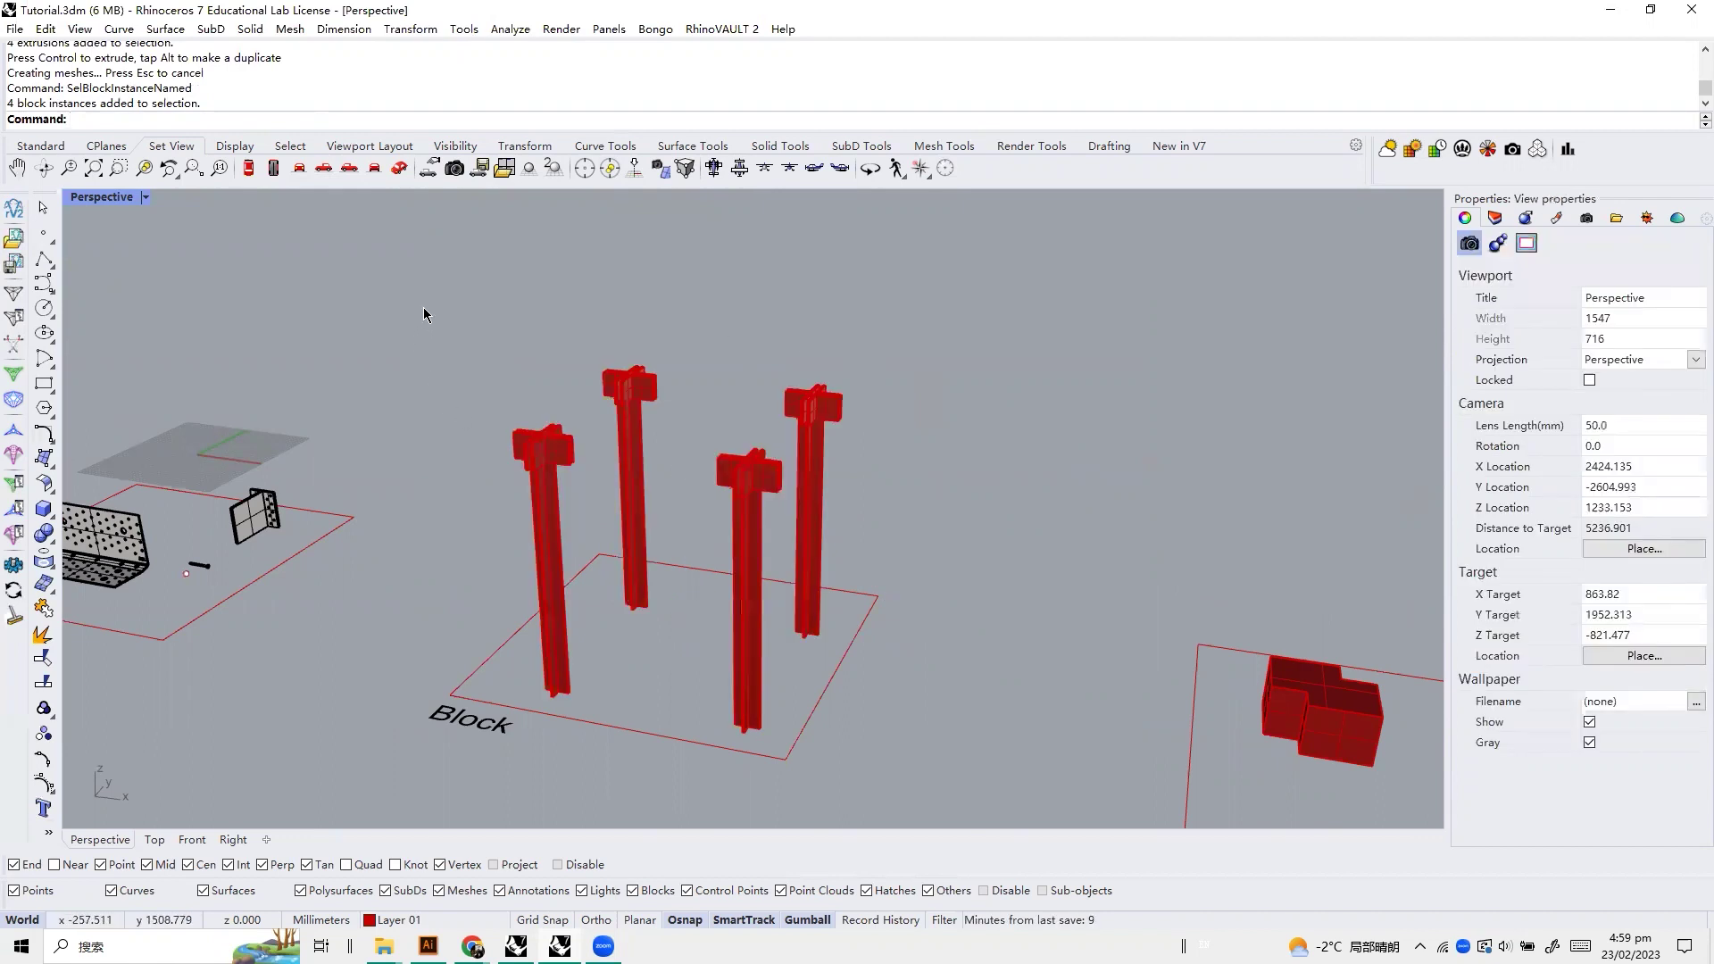
scroll(574, 566, down, 2)
right_drag(647, 509, 466, 318)
scroll(466, 317, up, 2)
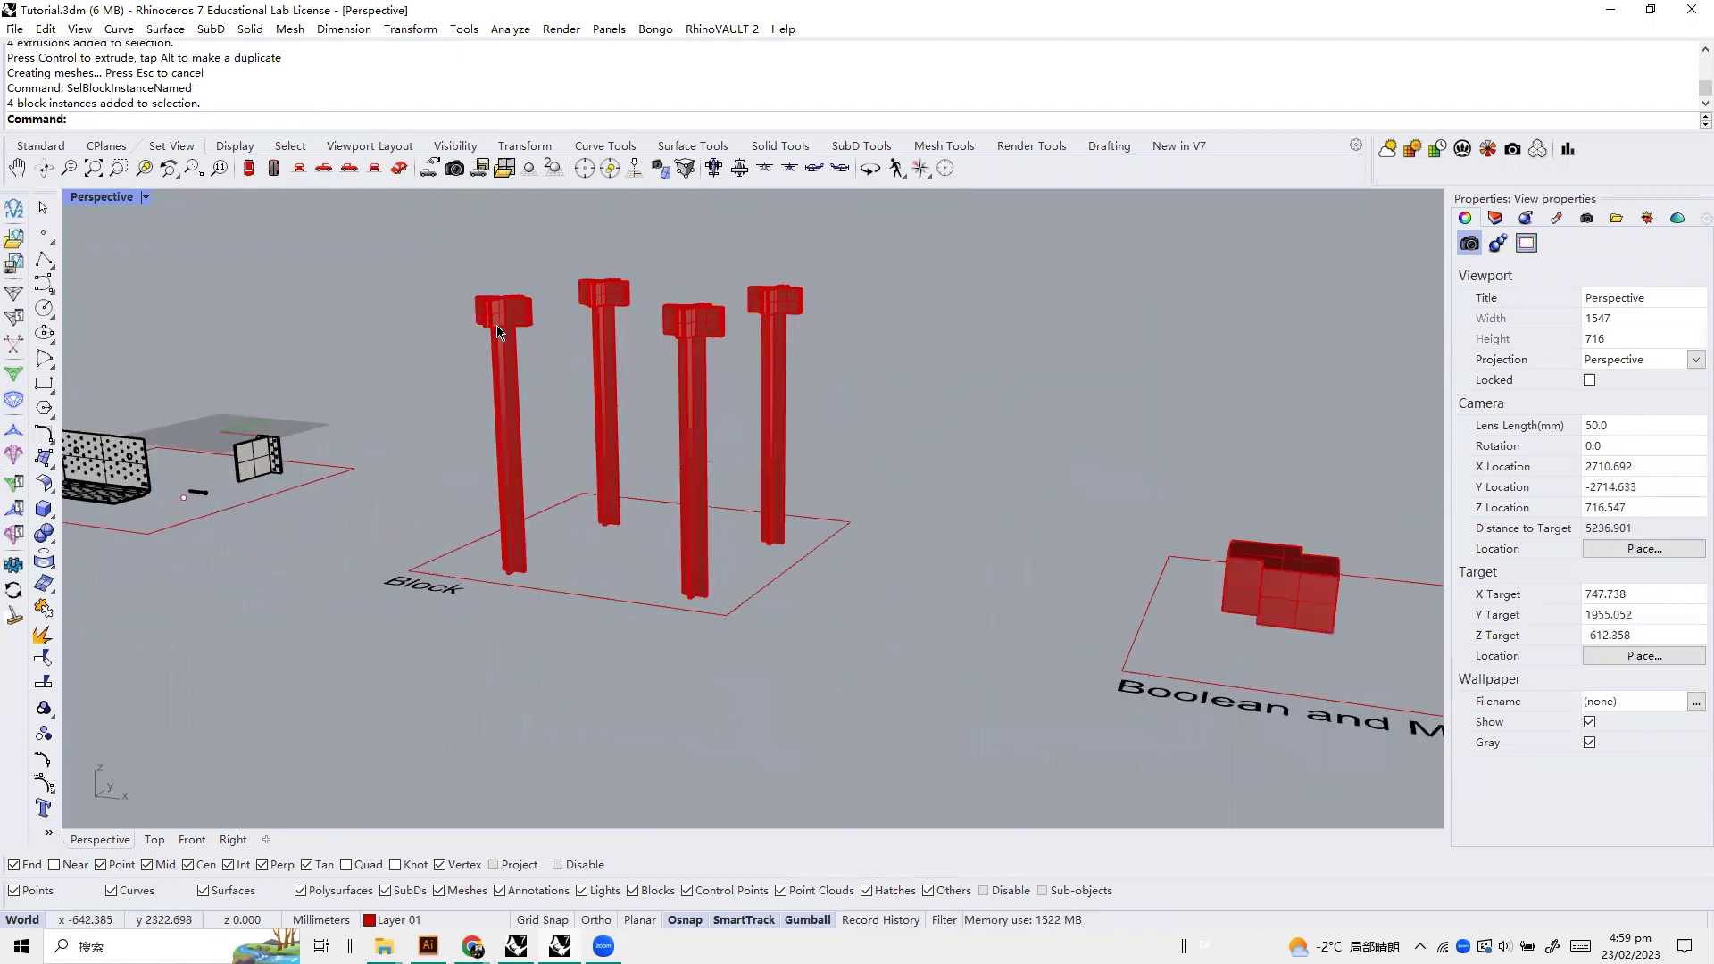
right_drag(666, 417, 604, 444)
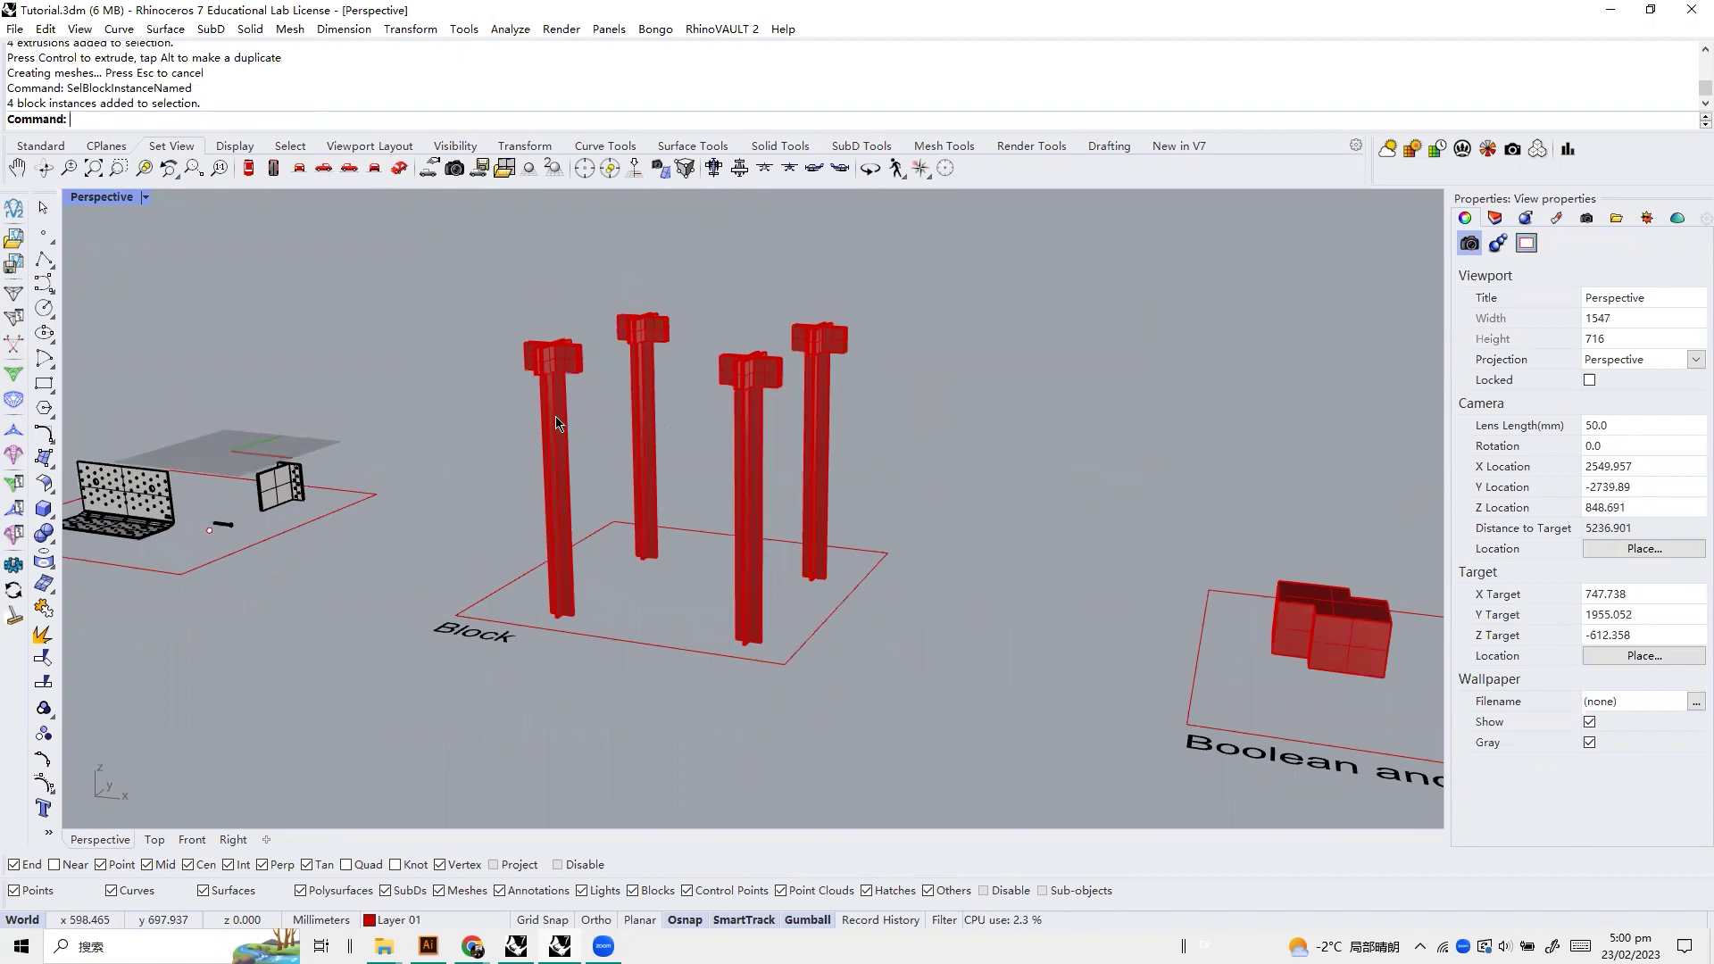
right_drag(543, 441, 536, 452)
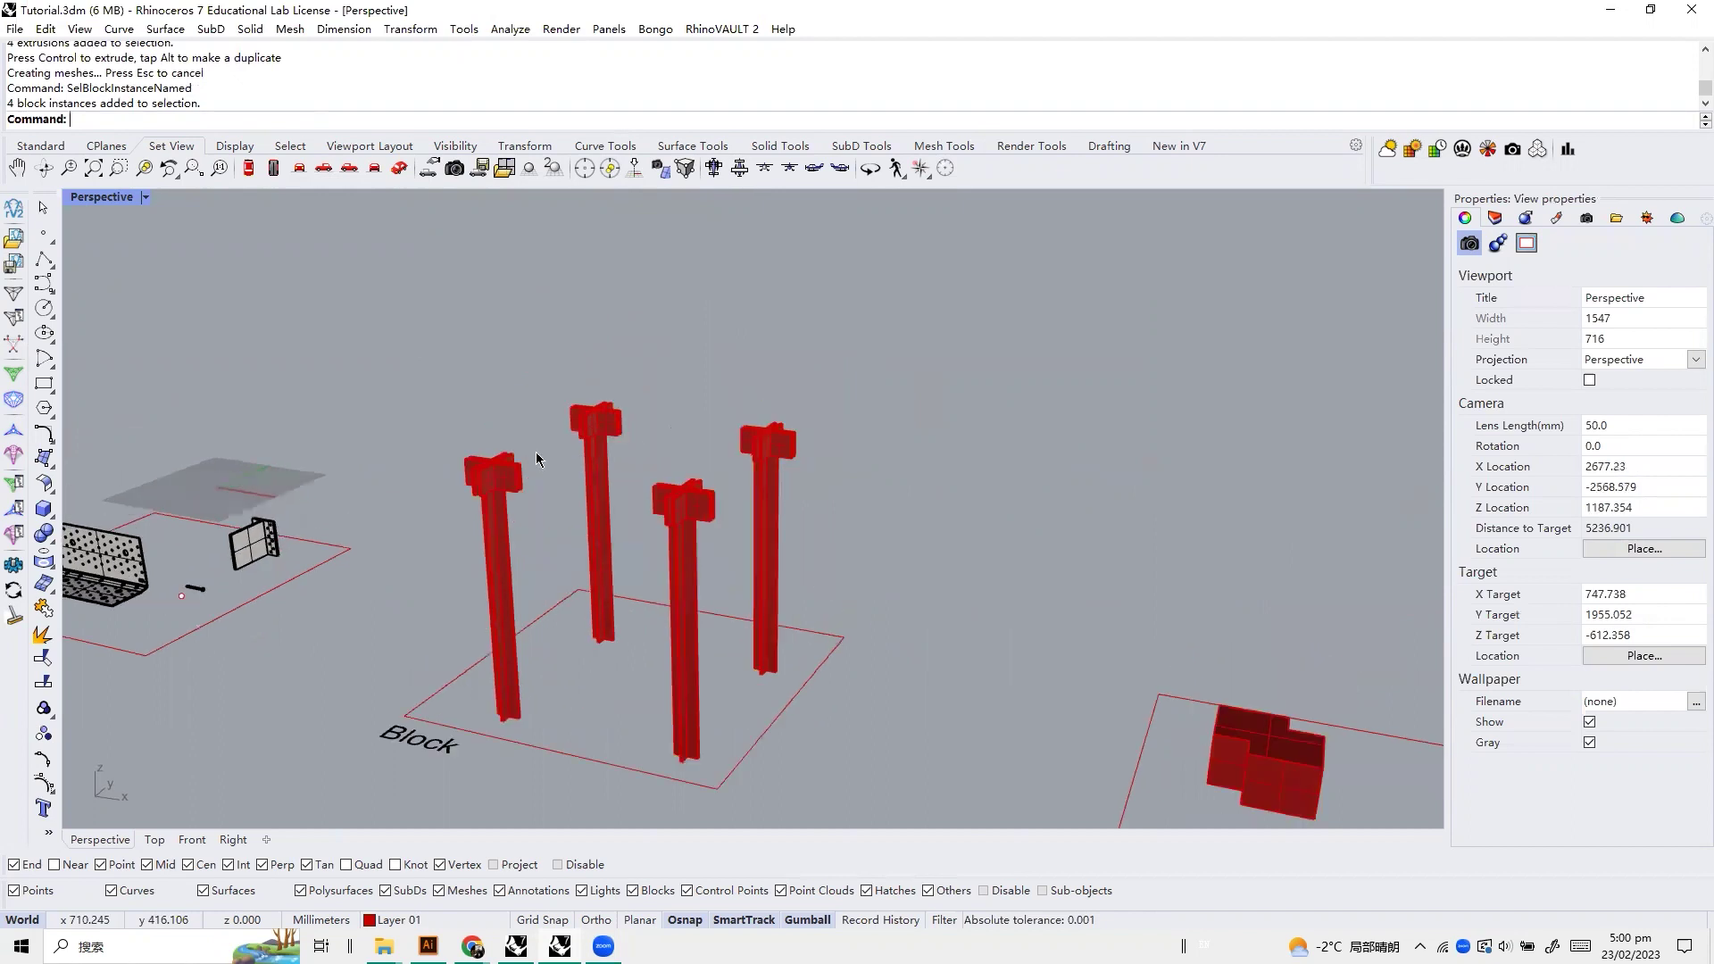
click(507, 713)
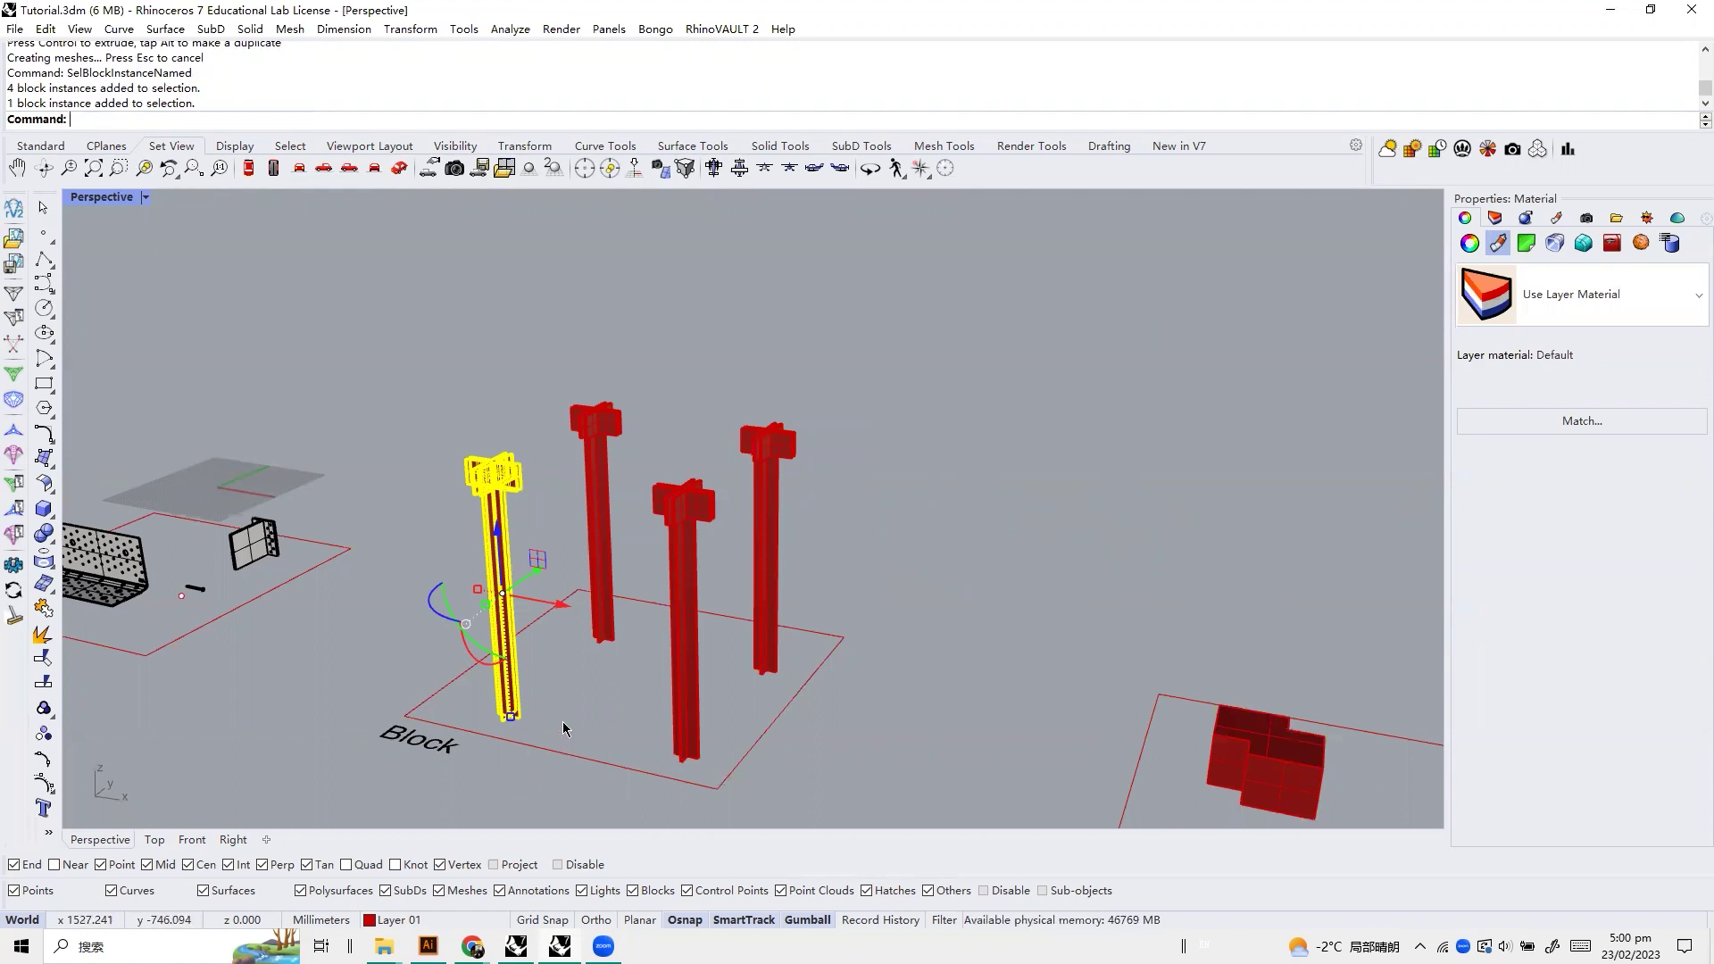
scroll(527, 734, up, 3)
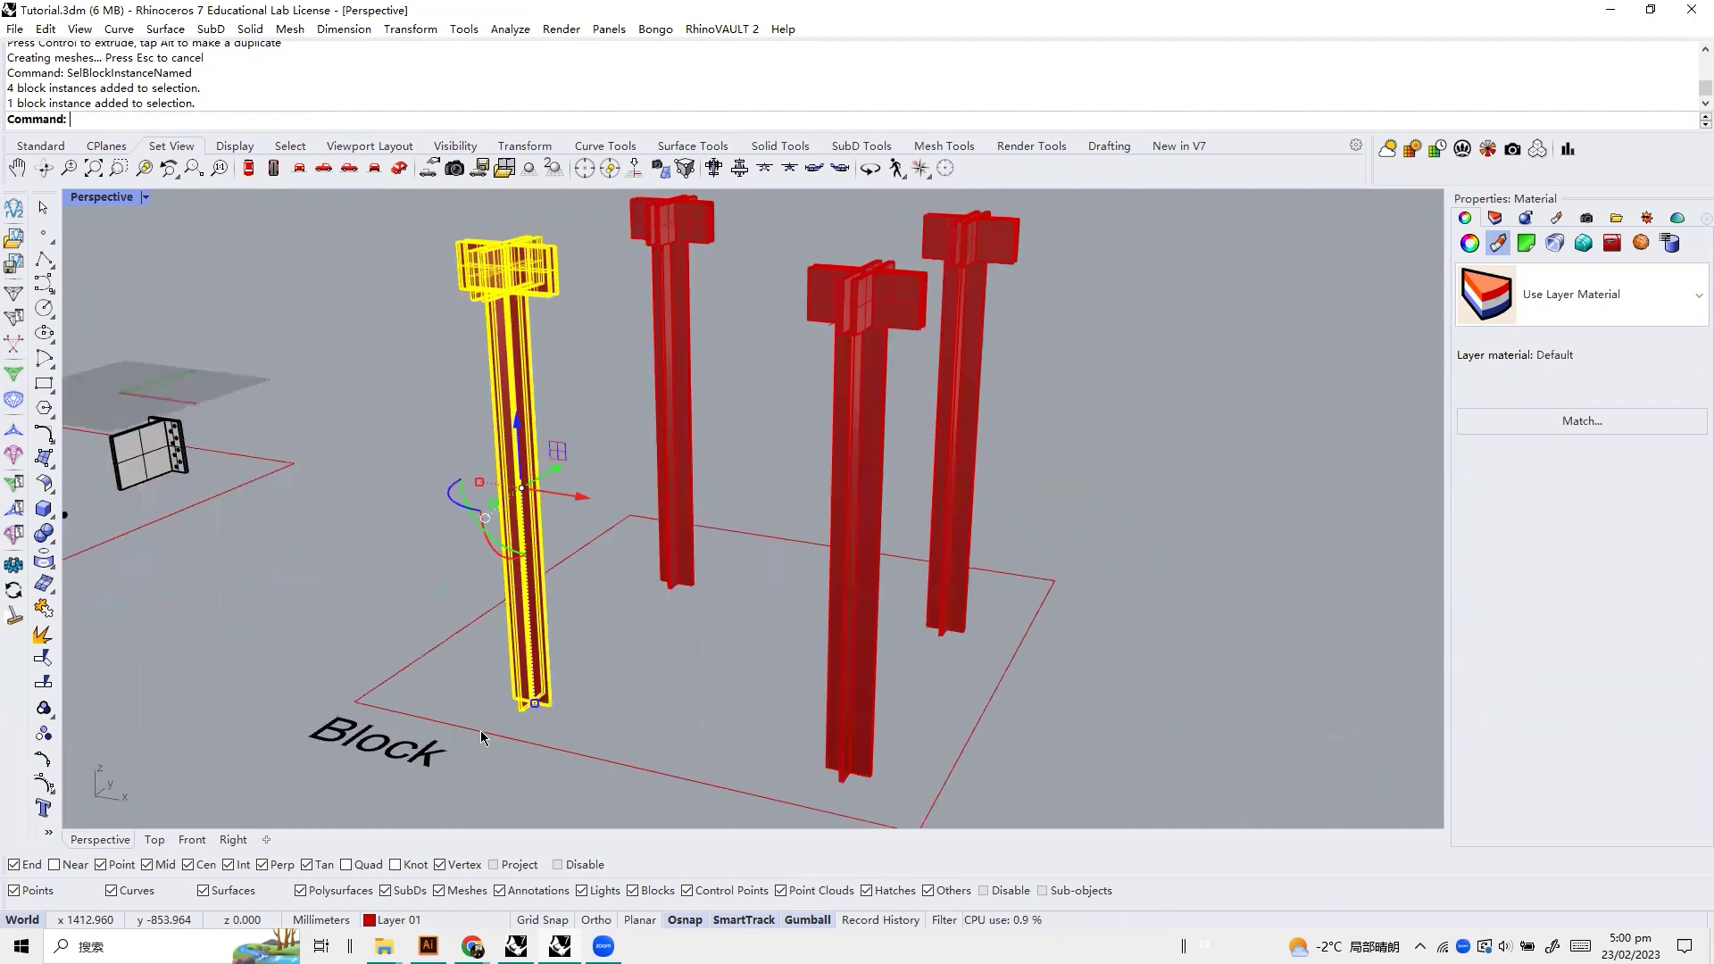
click(531, 698)
text(s)
key(Return)
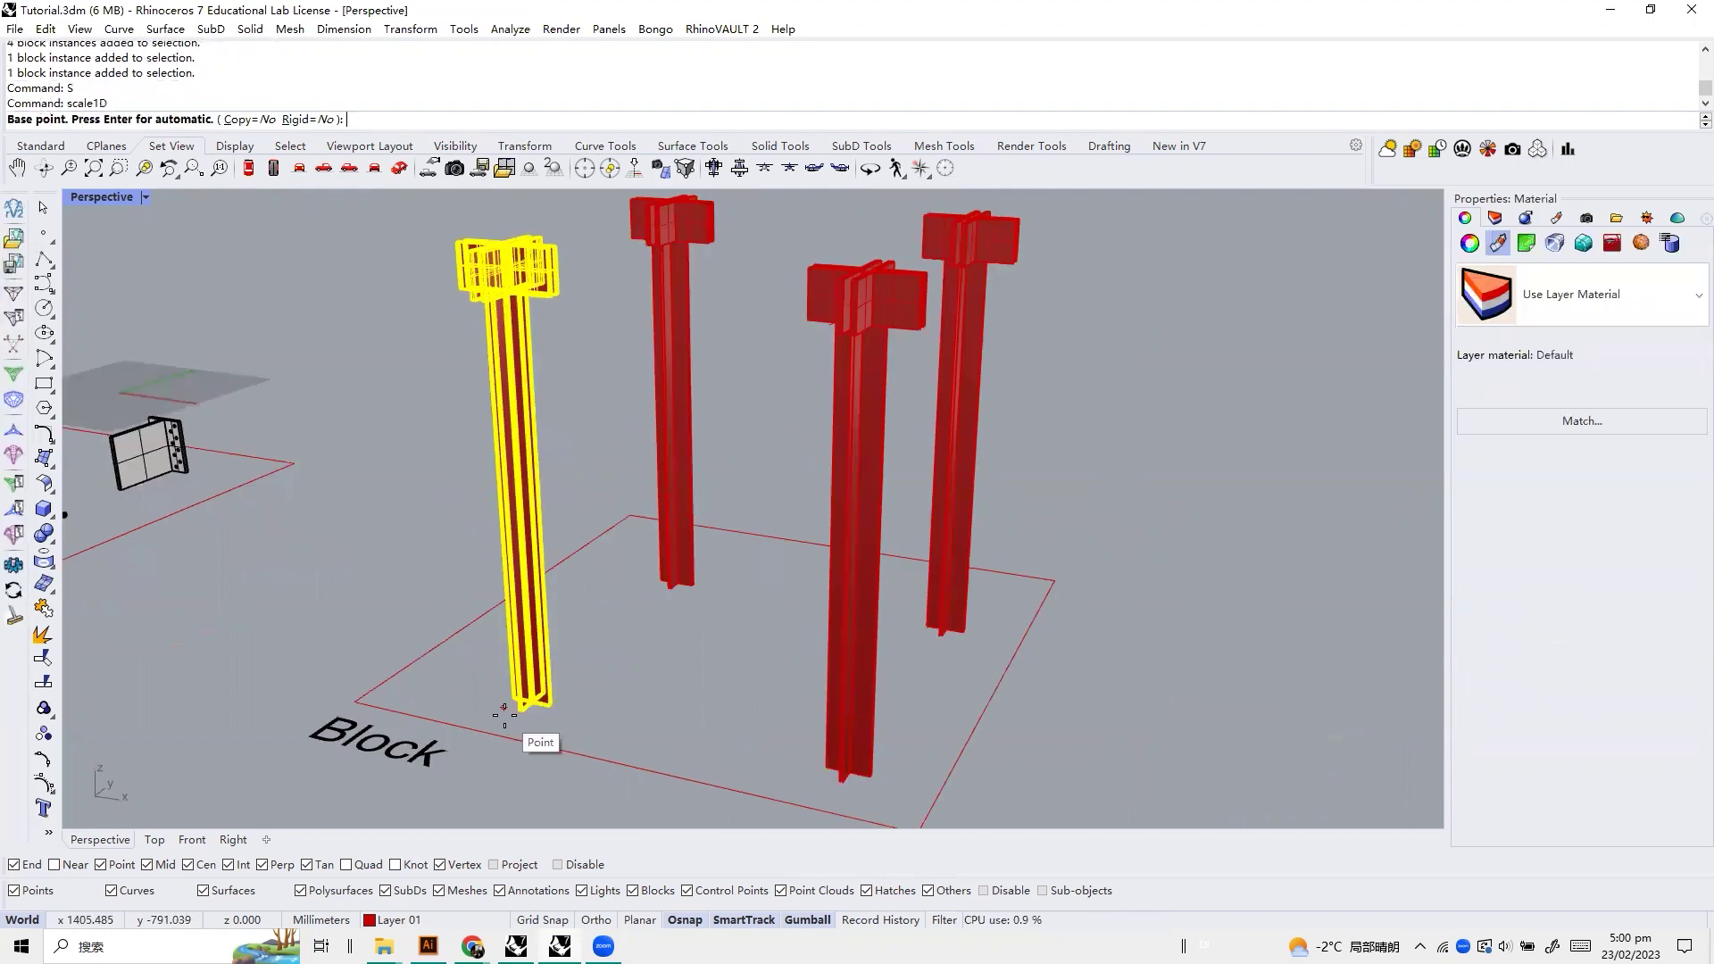
scroll(527, 705, up, 5)
click(518, 691)
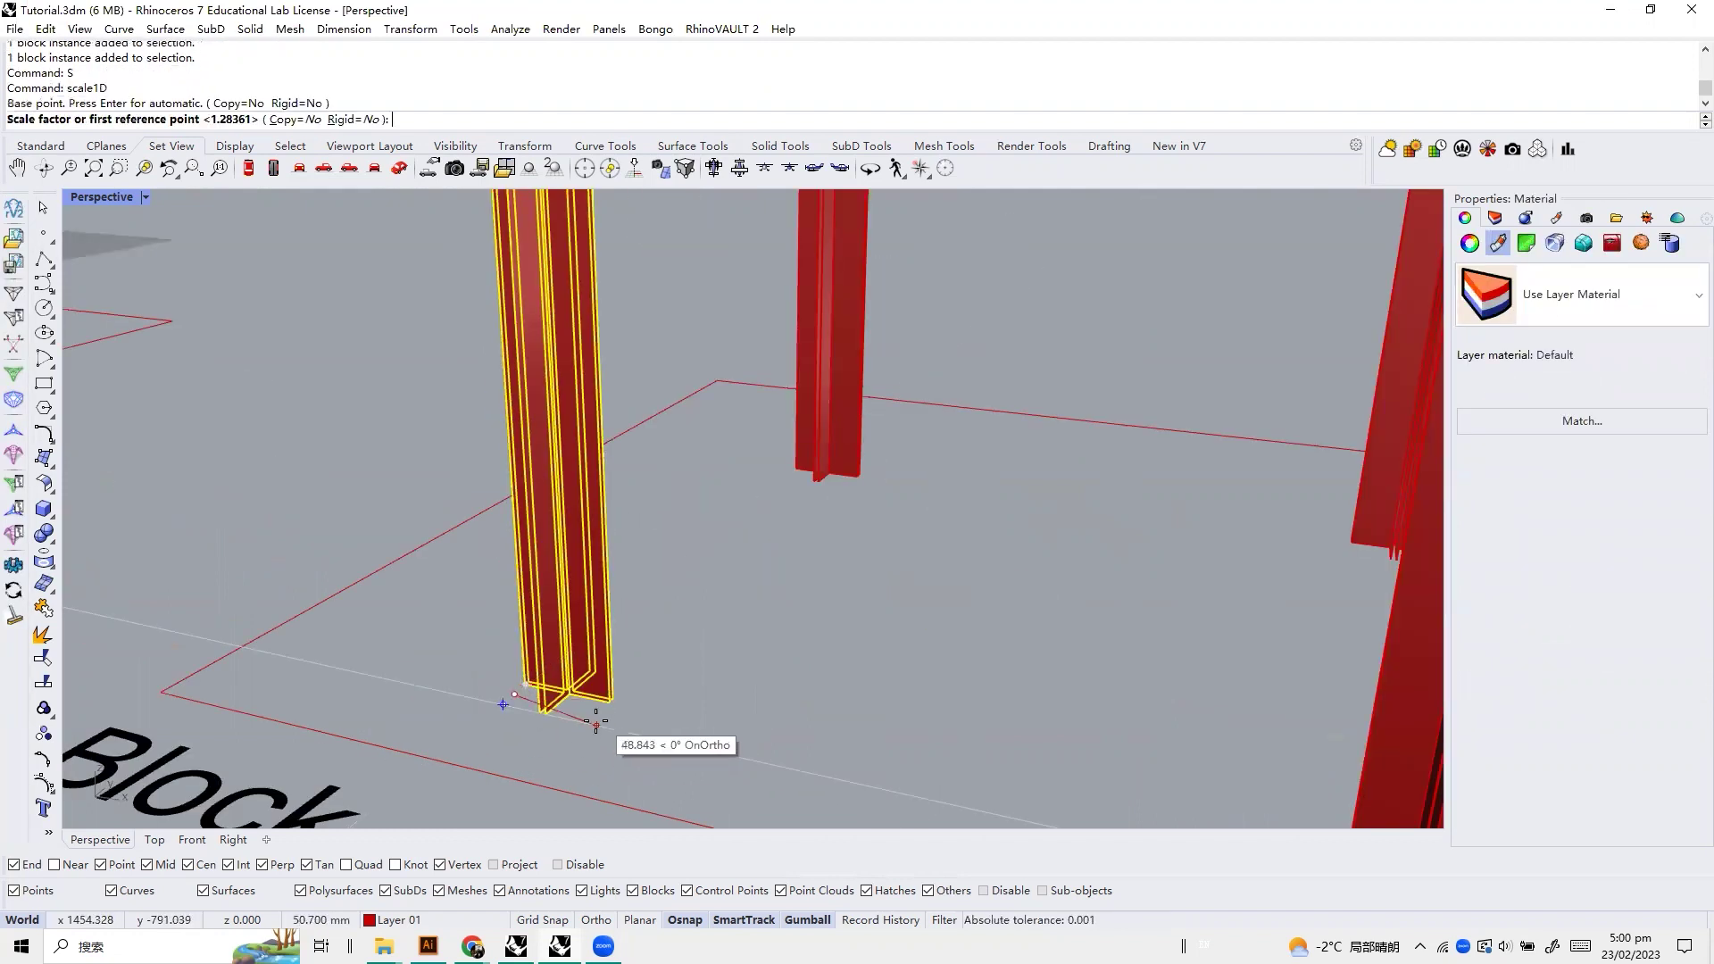
key(Escape)
text(s)
key(Return)
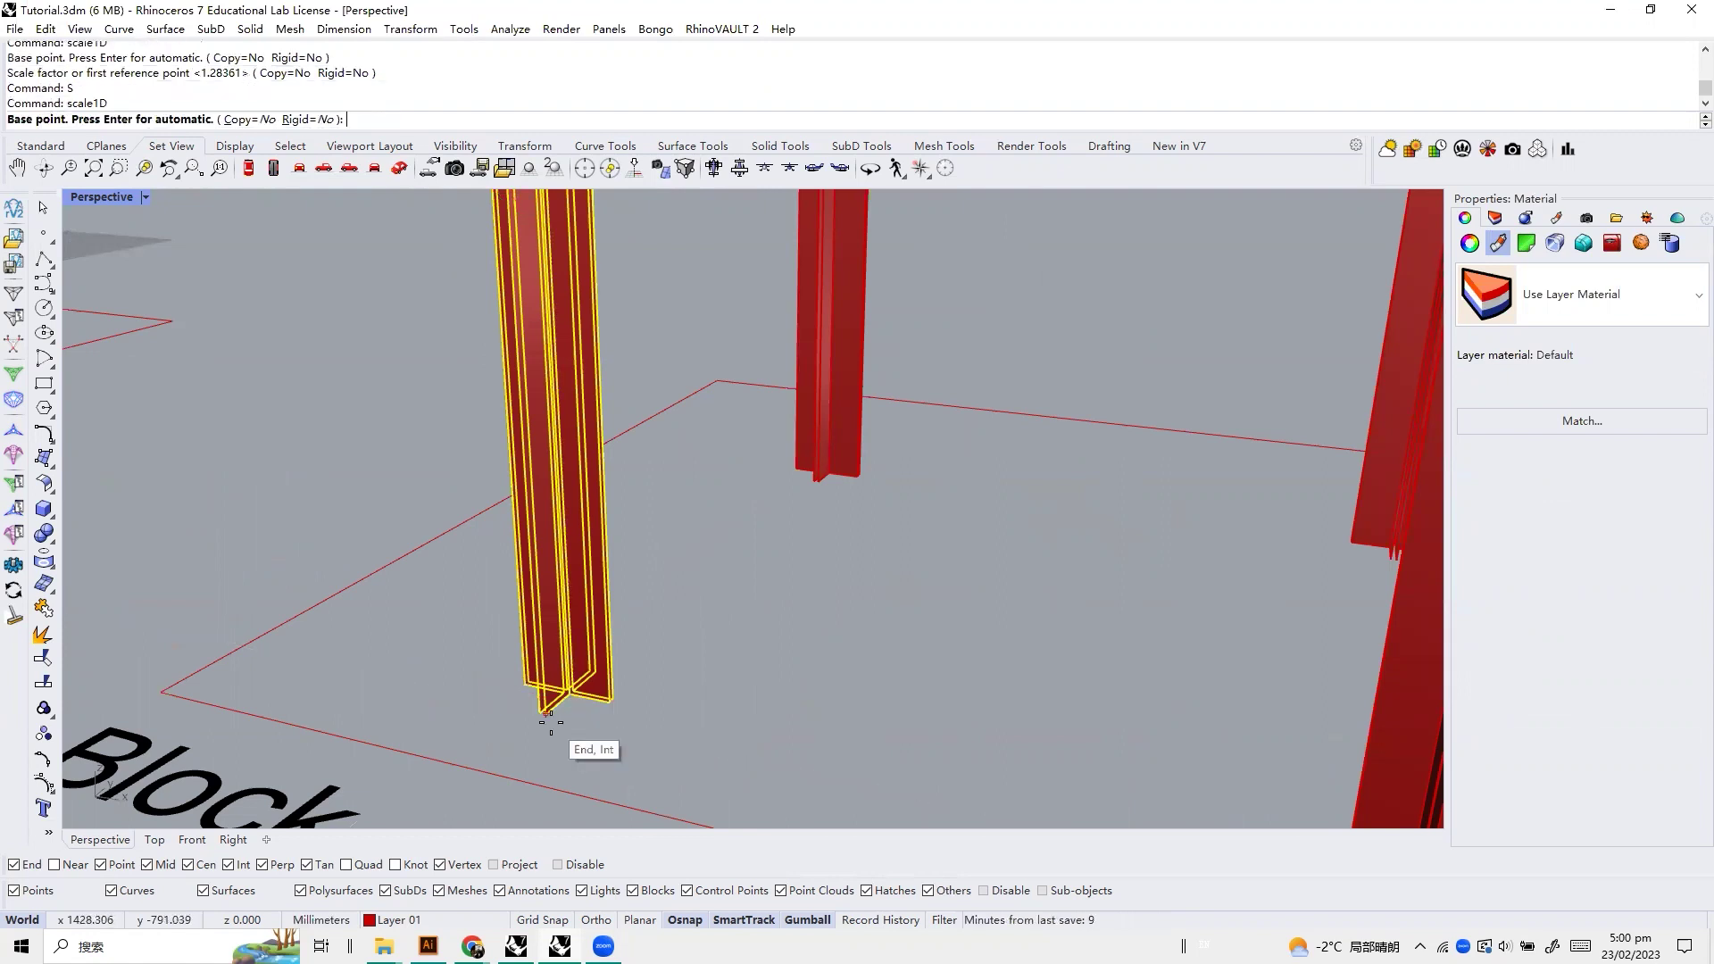
click(154, 839)
scroll(345, 486, down, 6)
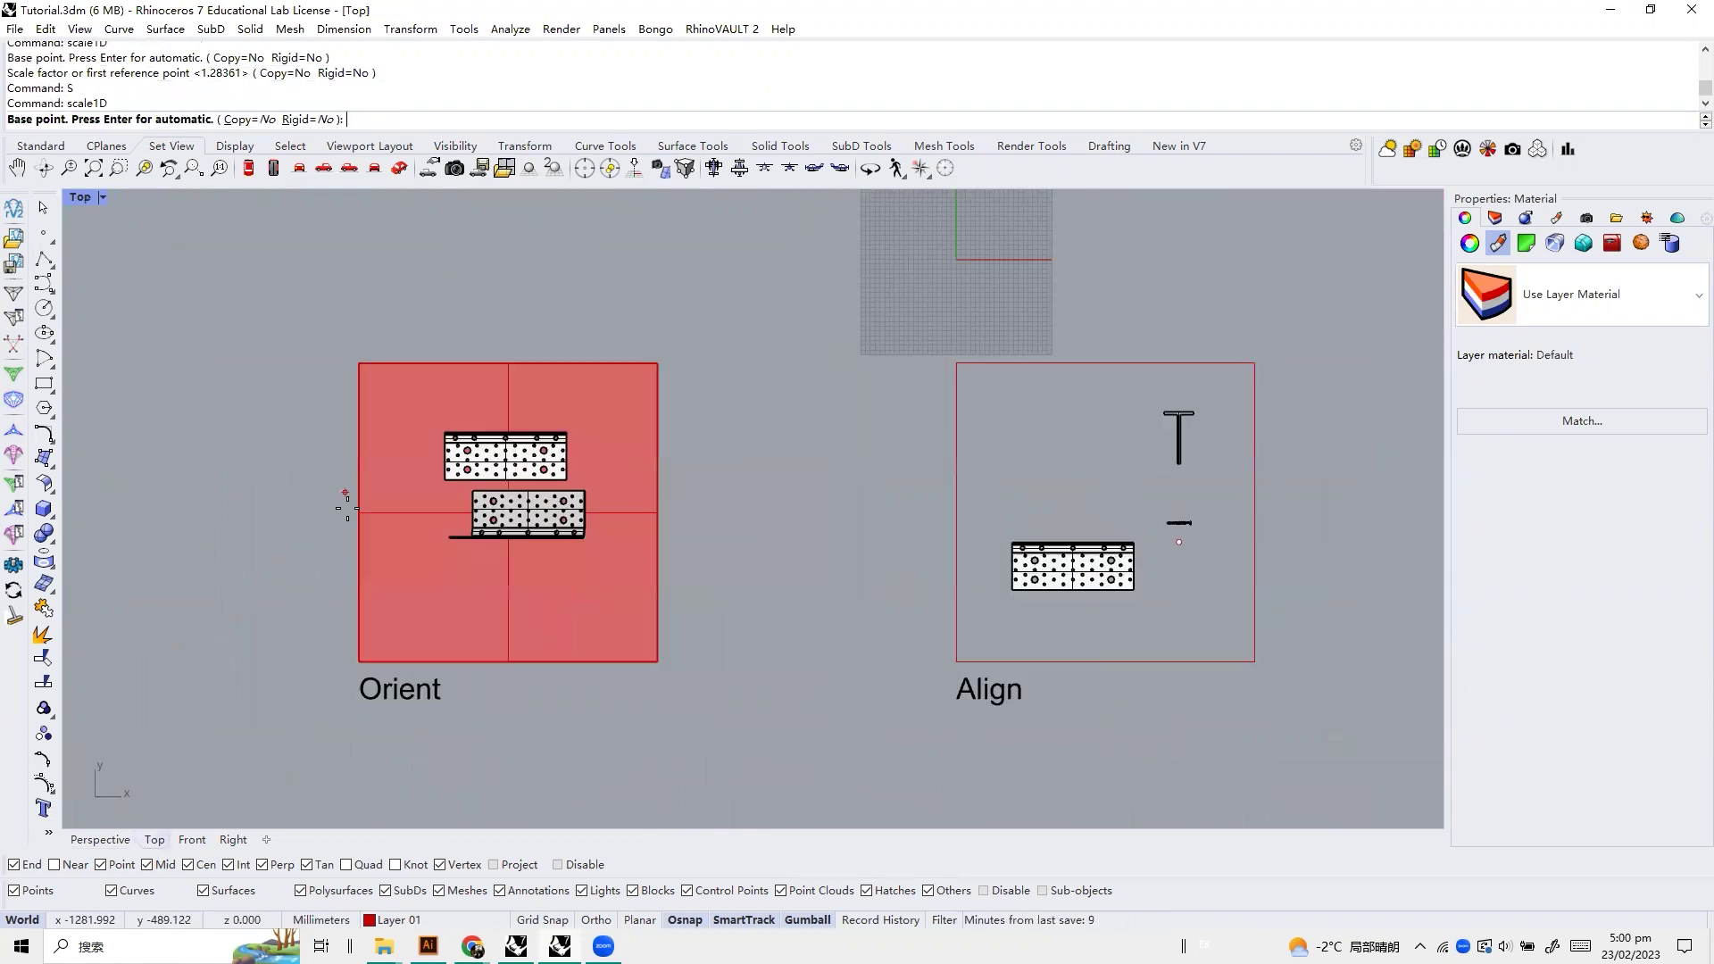
scroll(544, 604, up, 6)
click(437, 640)
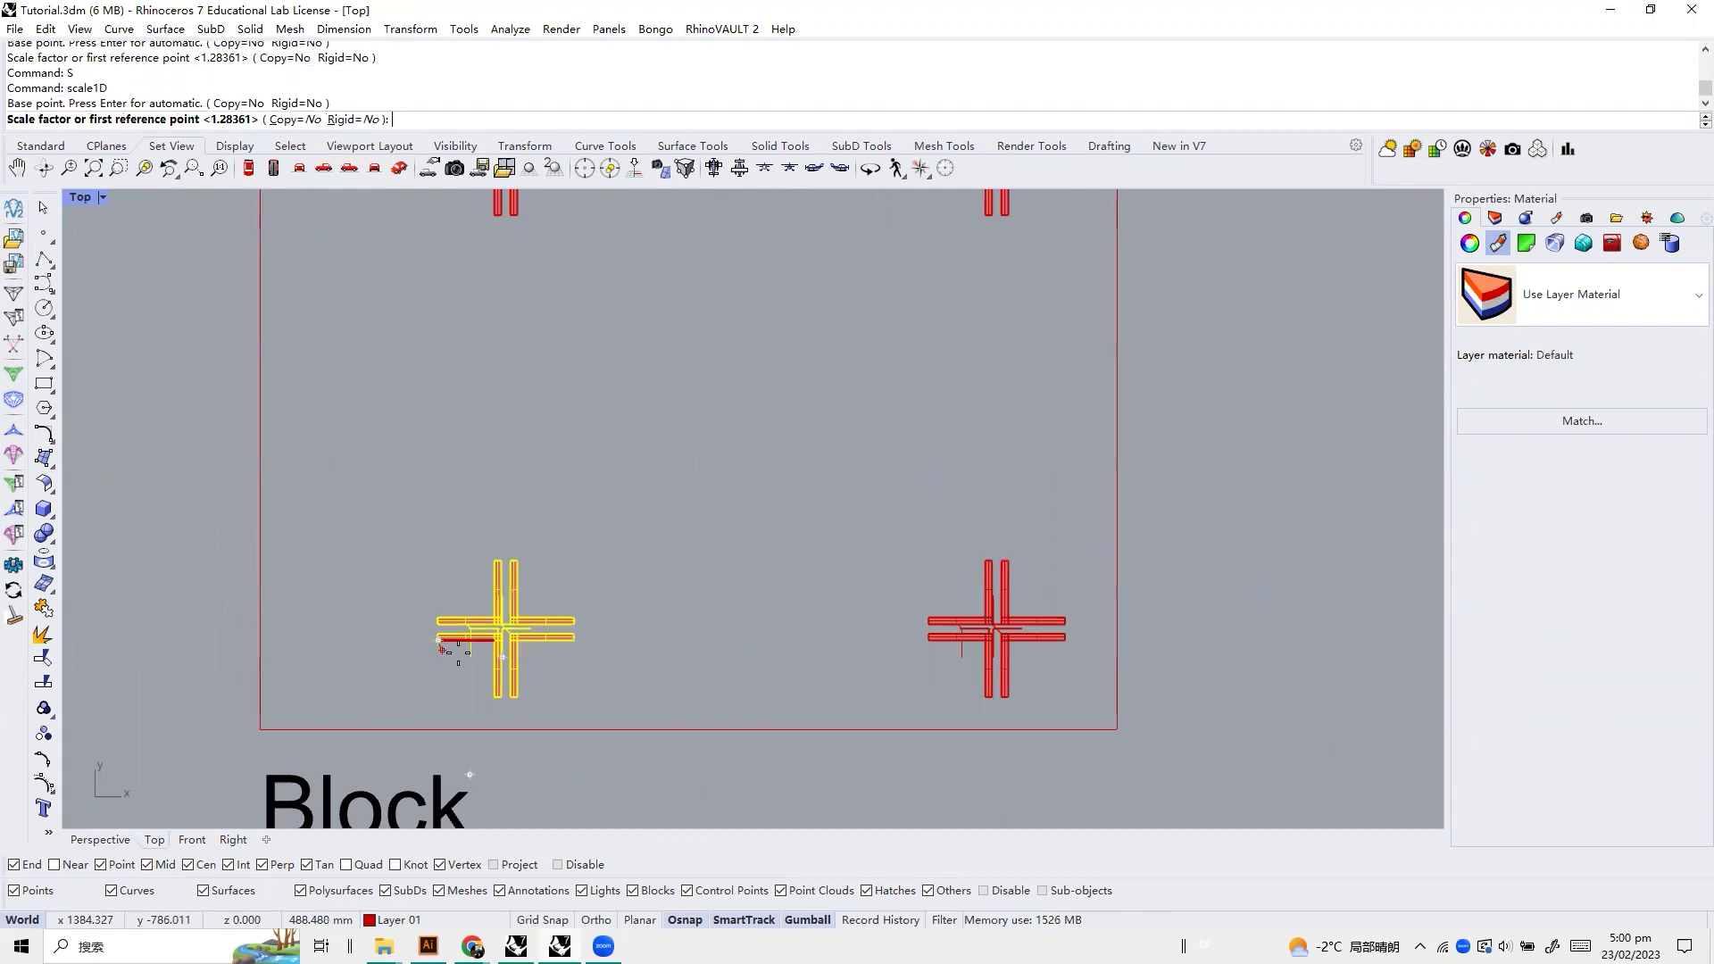
key(Escape)
Turn on projected snapping and stretch the selected column block along X with Scale1D to roughly twice its width in the Top view
click(501, 864)
text(s)
key(Return)
click(437, 640)
click(576, 641)
click(741, 649)
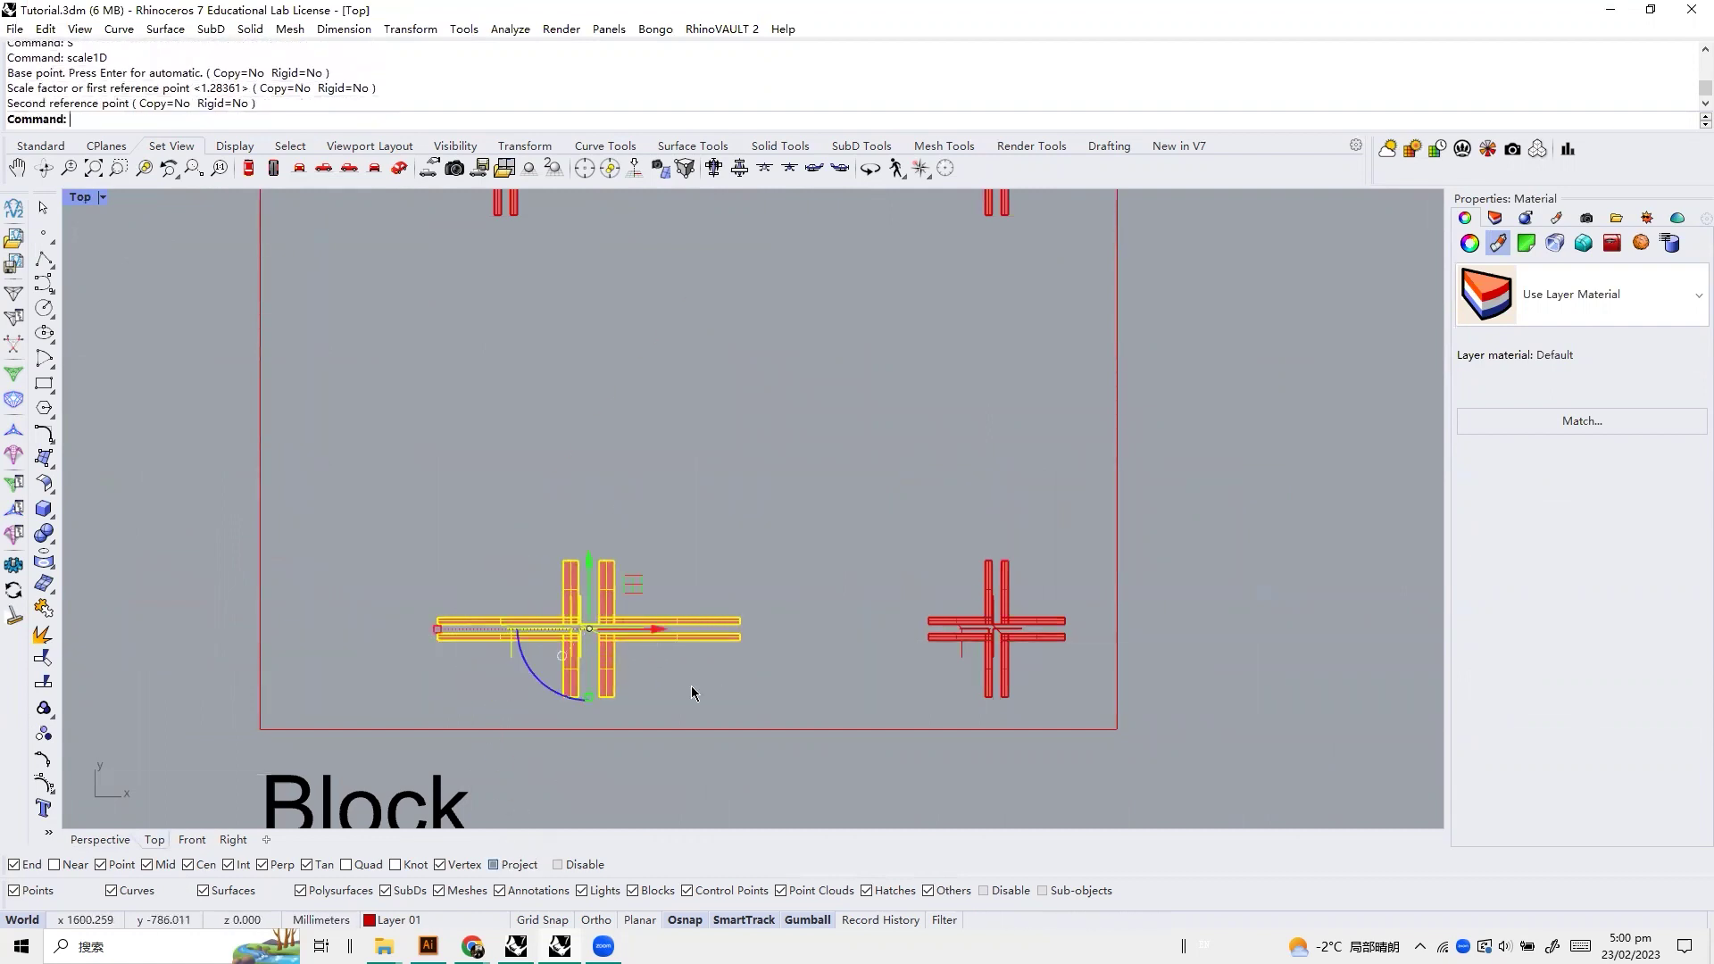
Return to the Perspective view and try to open the stretched column block for editing
click(100, 839)
scroll(701, 634, down, 5)
key(Escape)
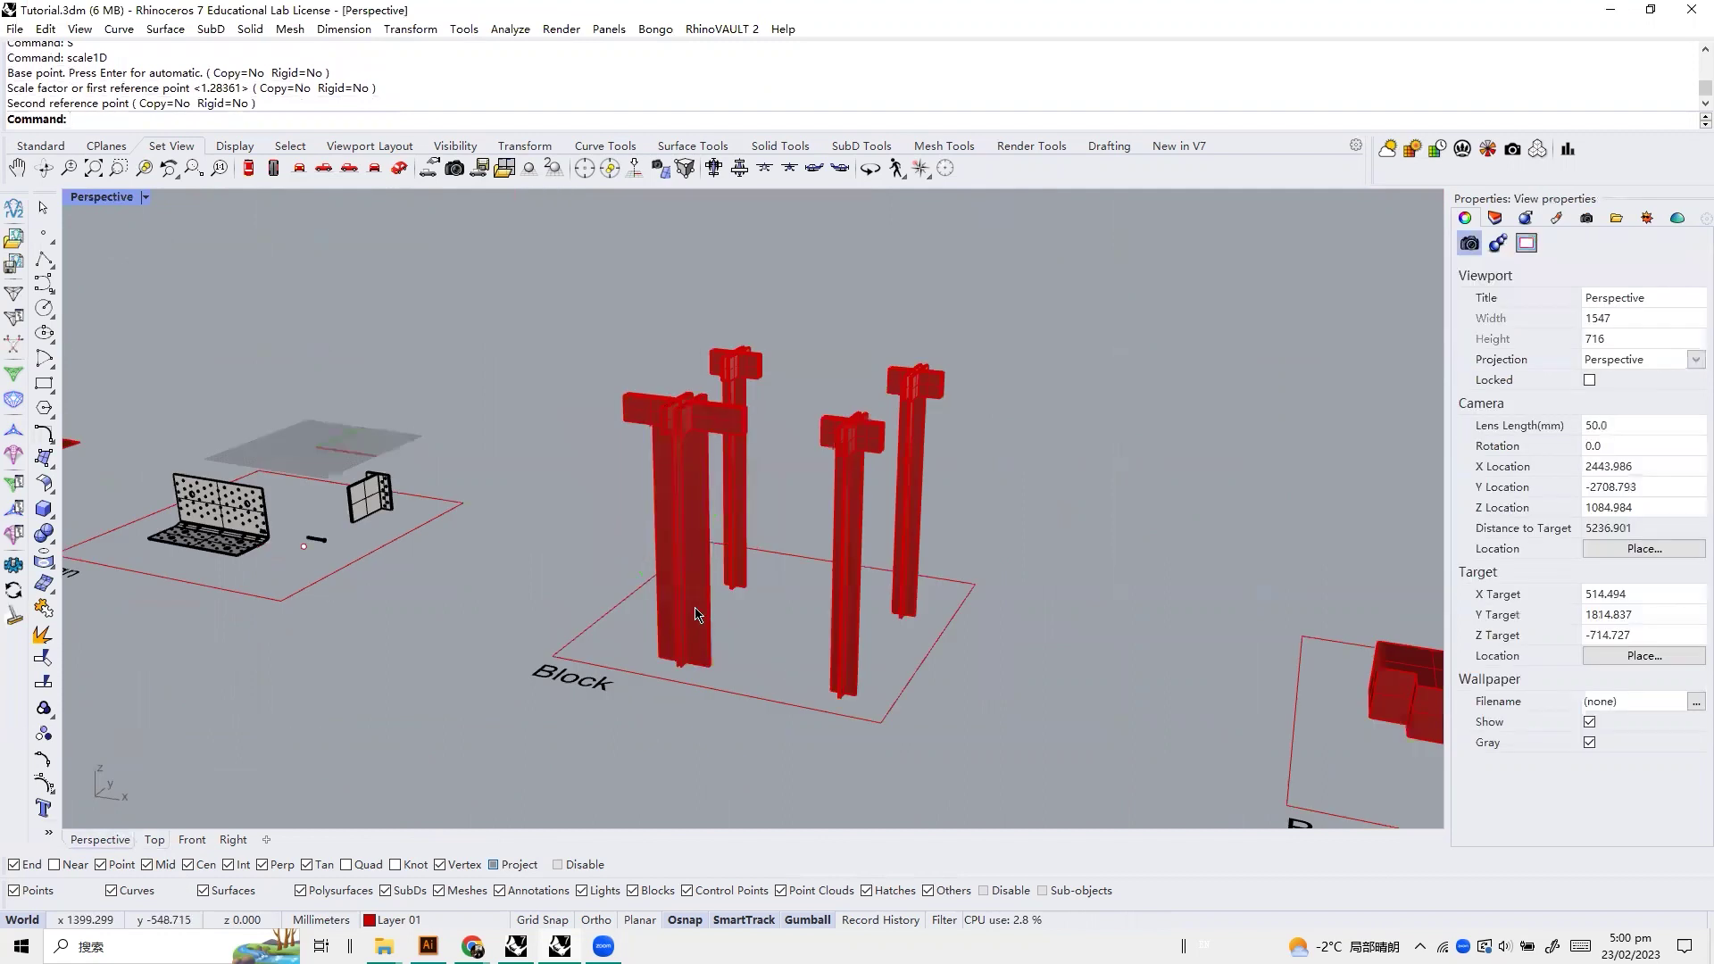
double_click(699, 617)
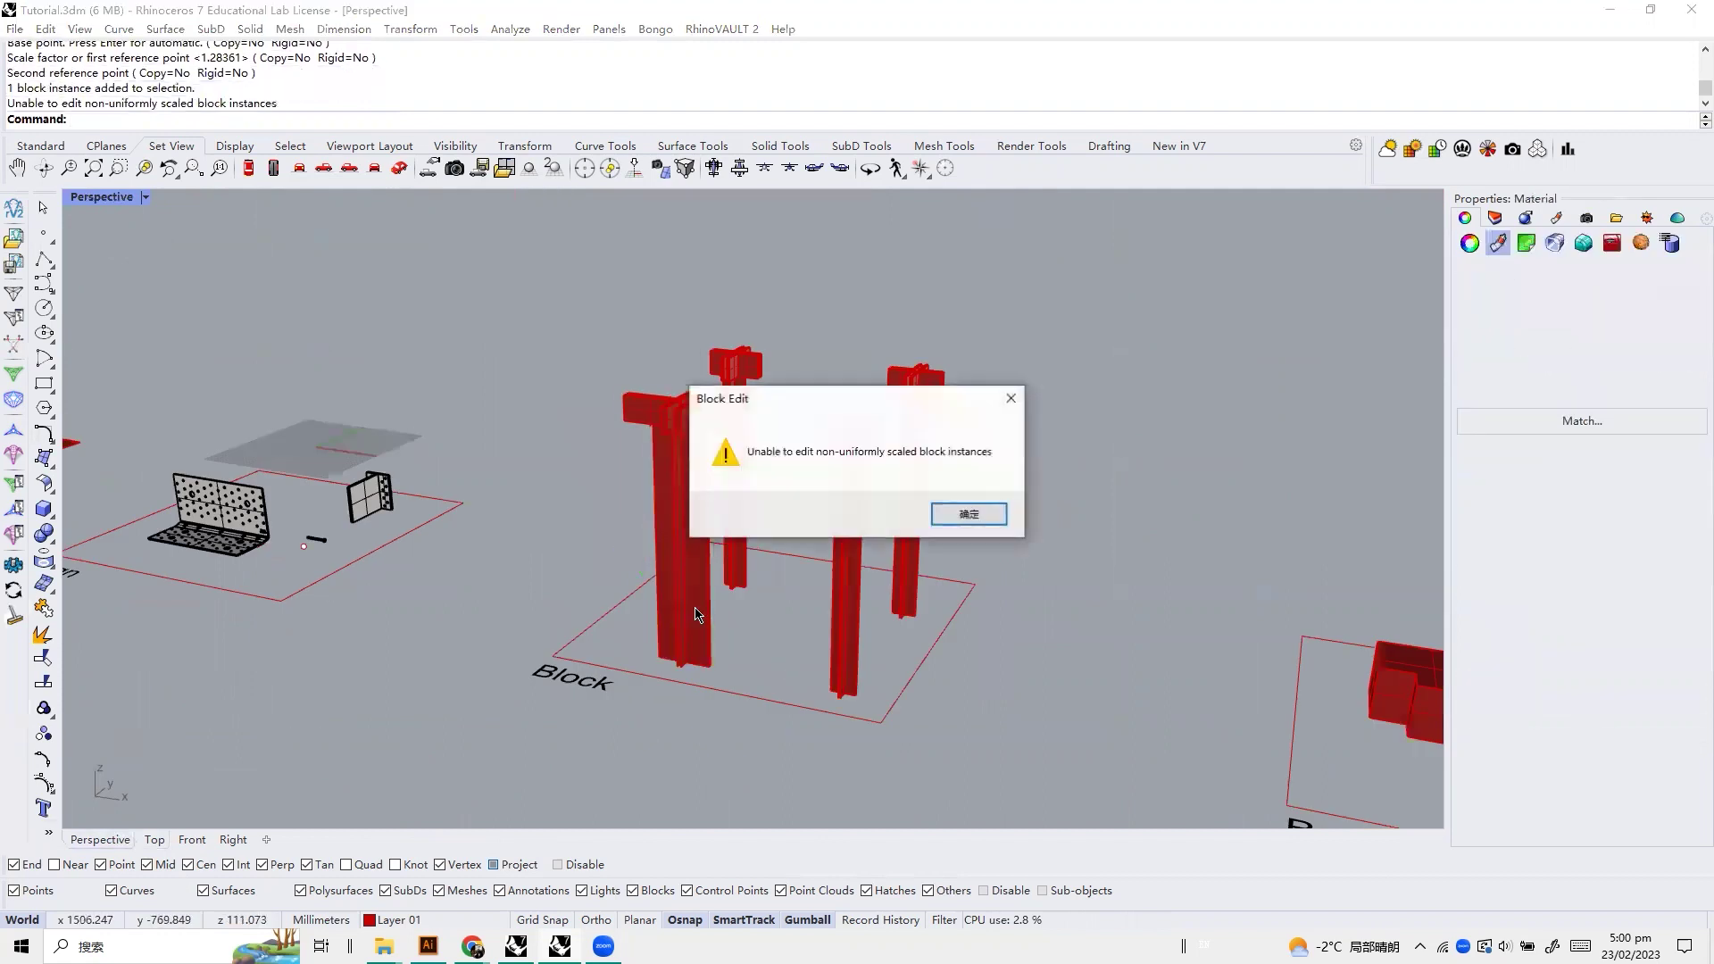
click(991, 518)
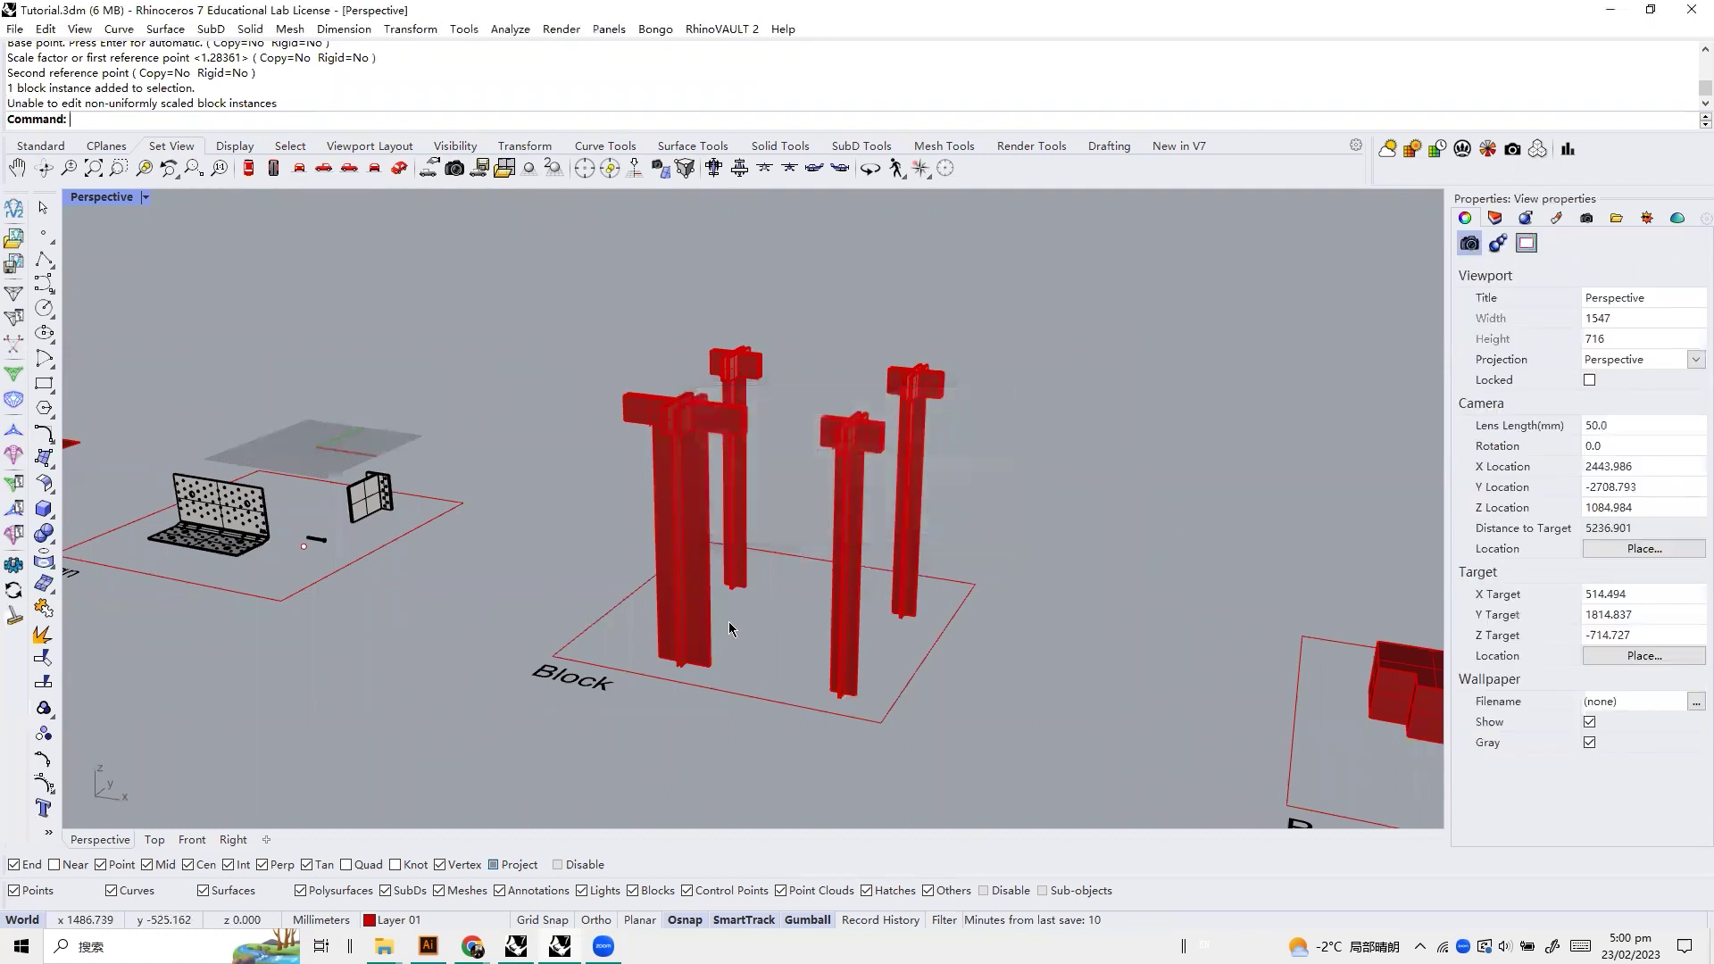
Reset the scale of the stretched column block with BlockResetScale
click(694, 600)
text(Block)
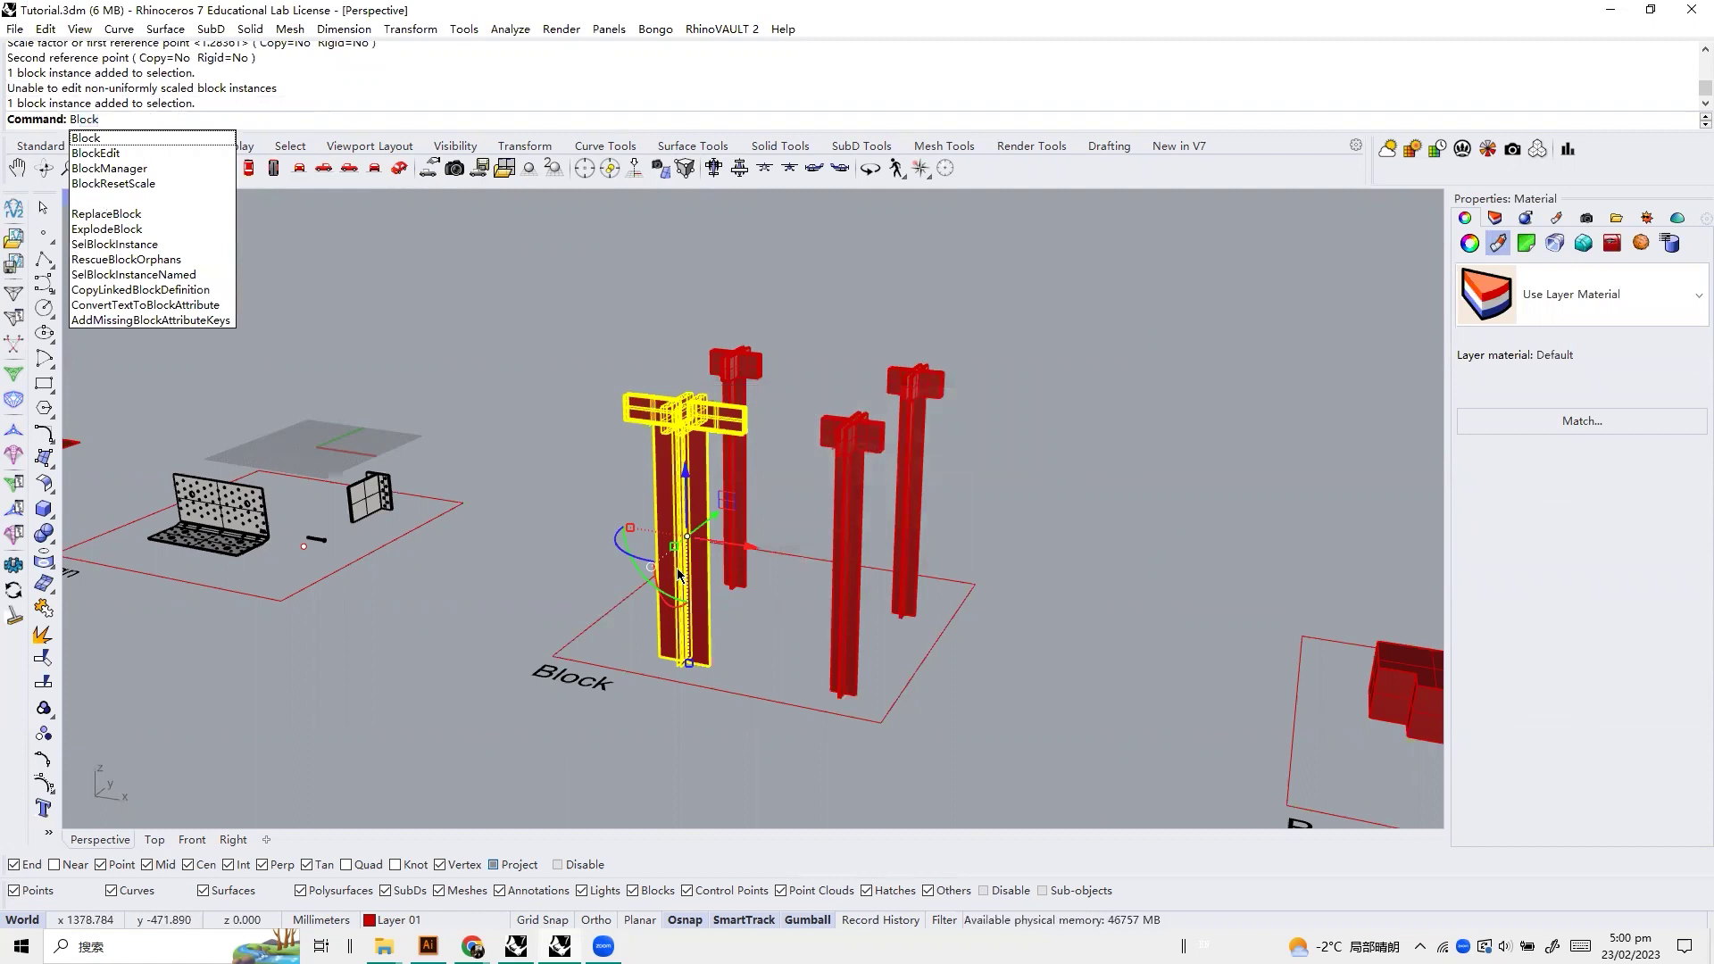
click(152, 185)
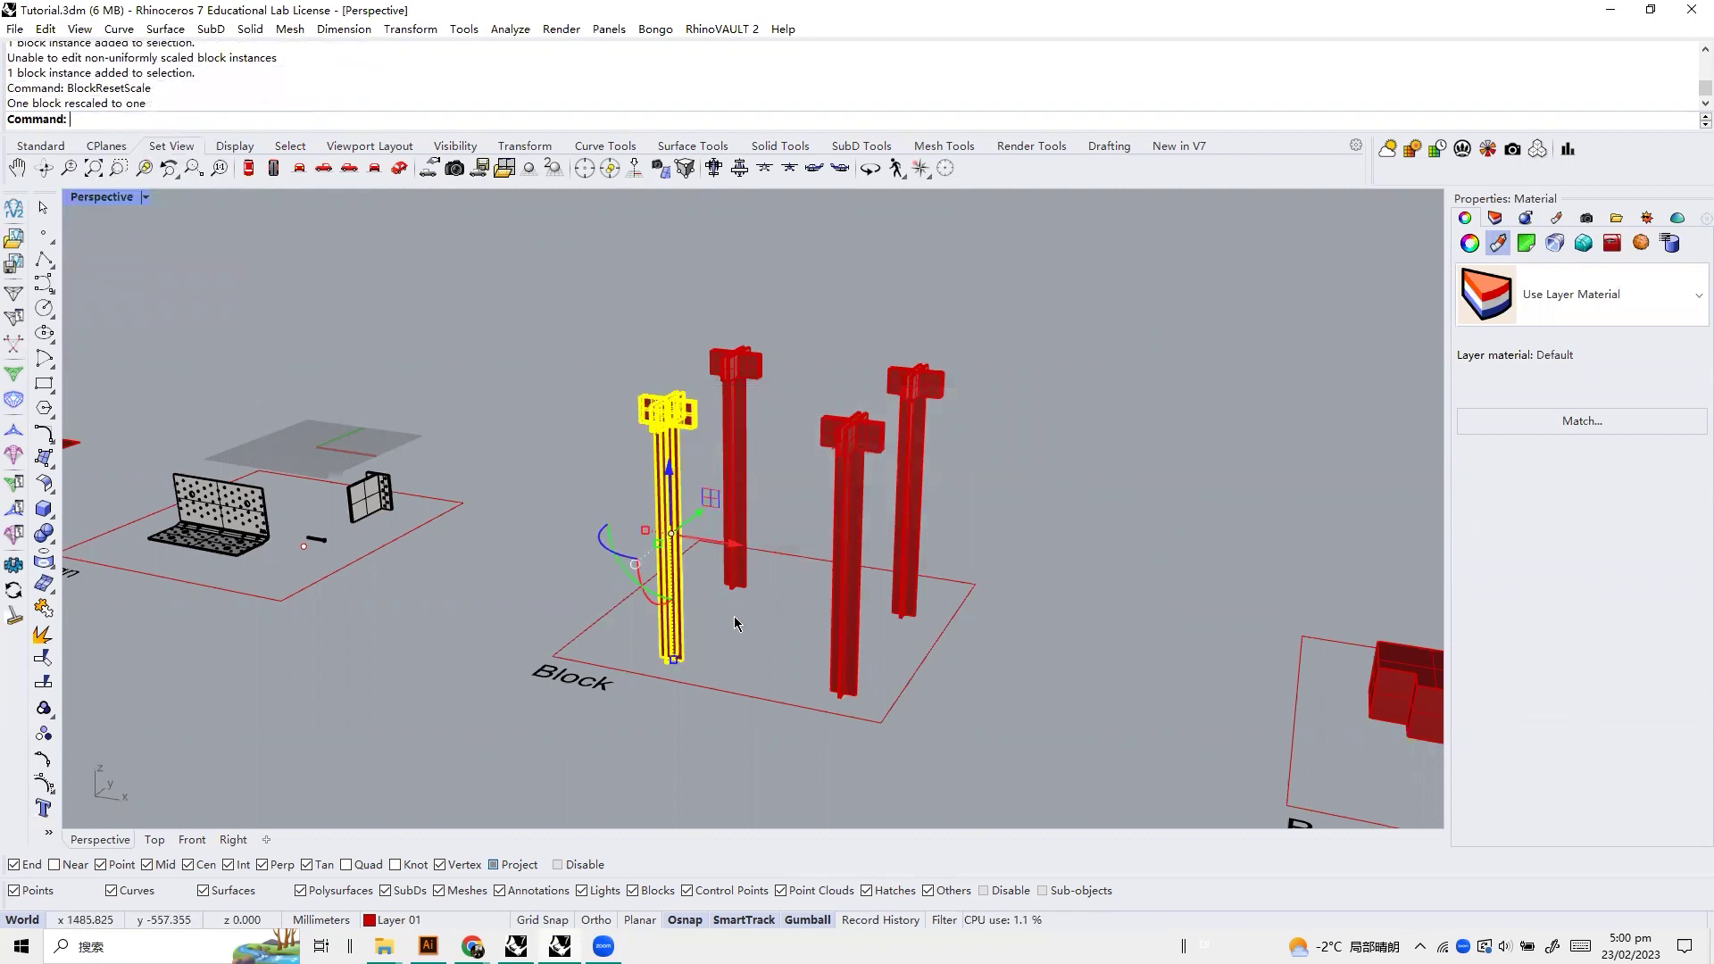
scroll(727, 629, up, 2)
click(753, 678)
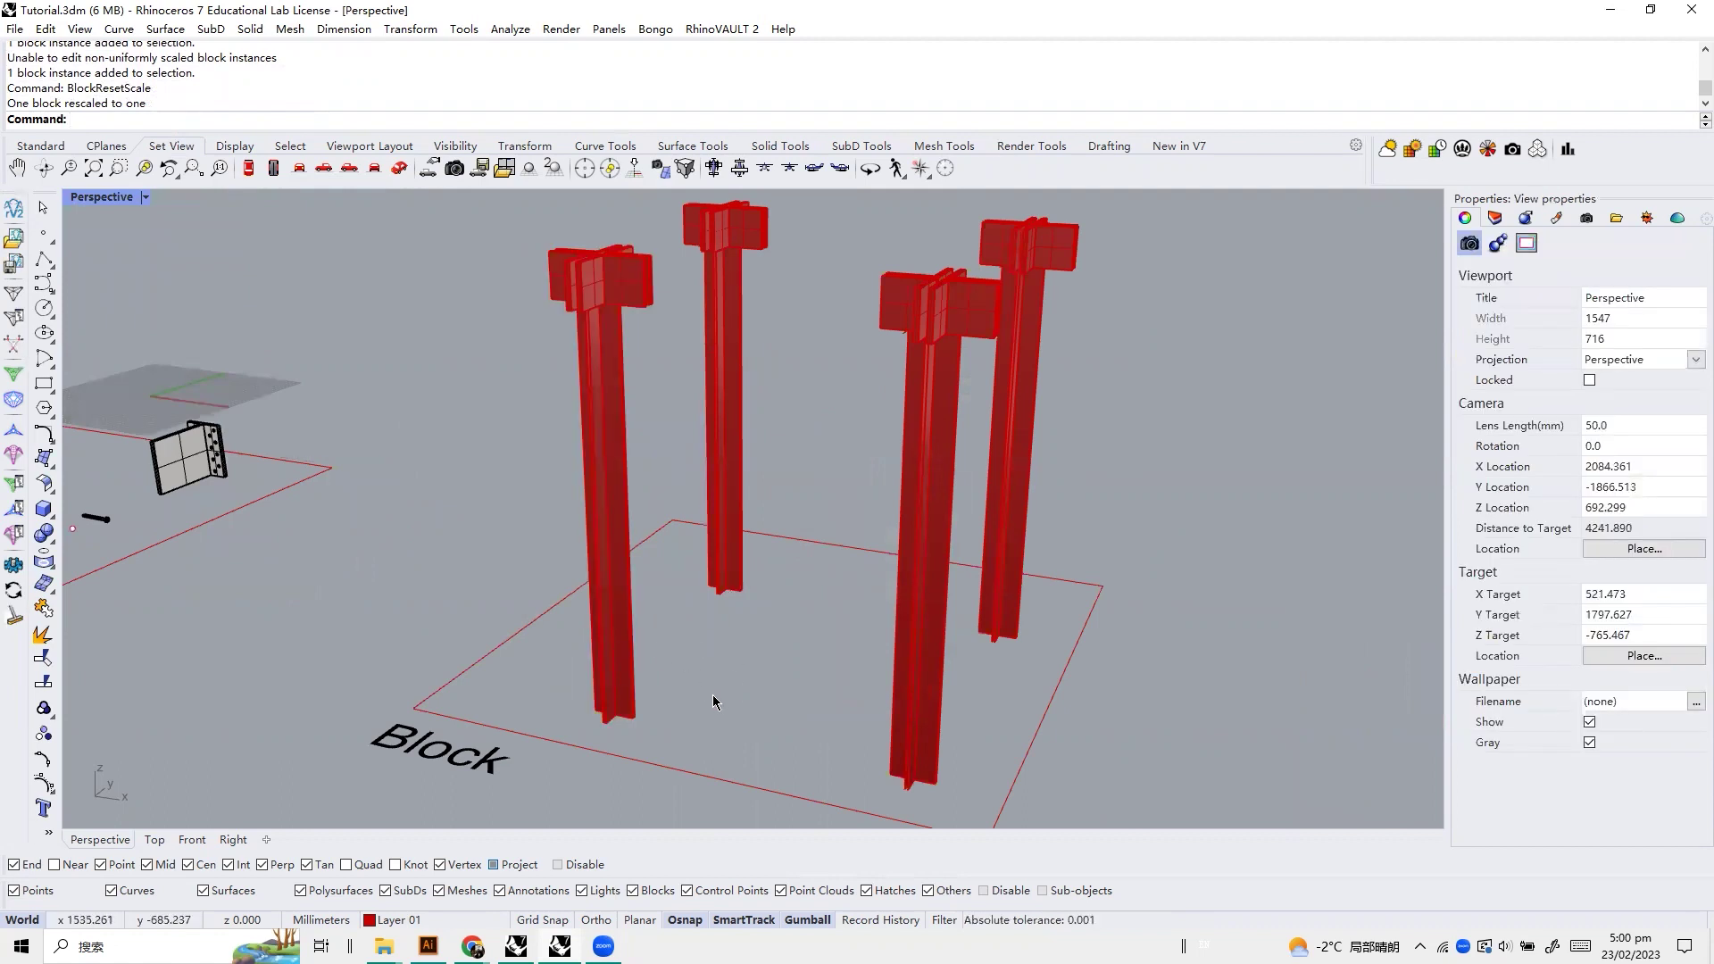
Undo the last block edit, the block scale reset and the Scale1D stretch on the column, then clear the selection
click(625, 700)
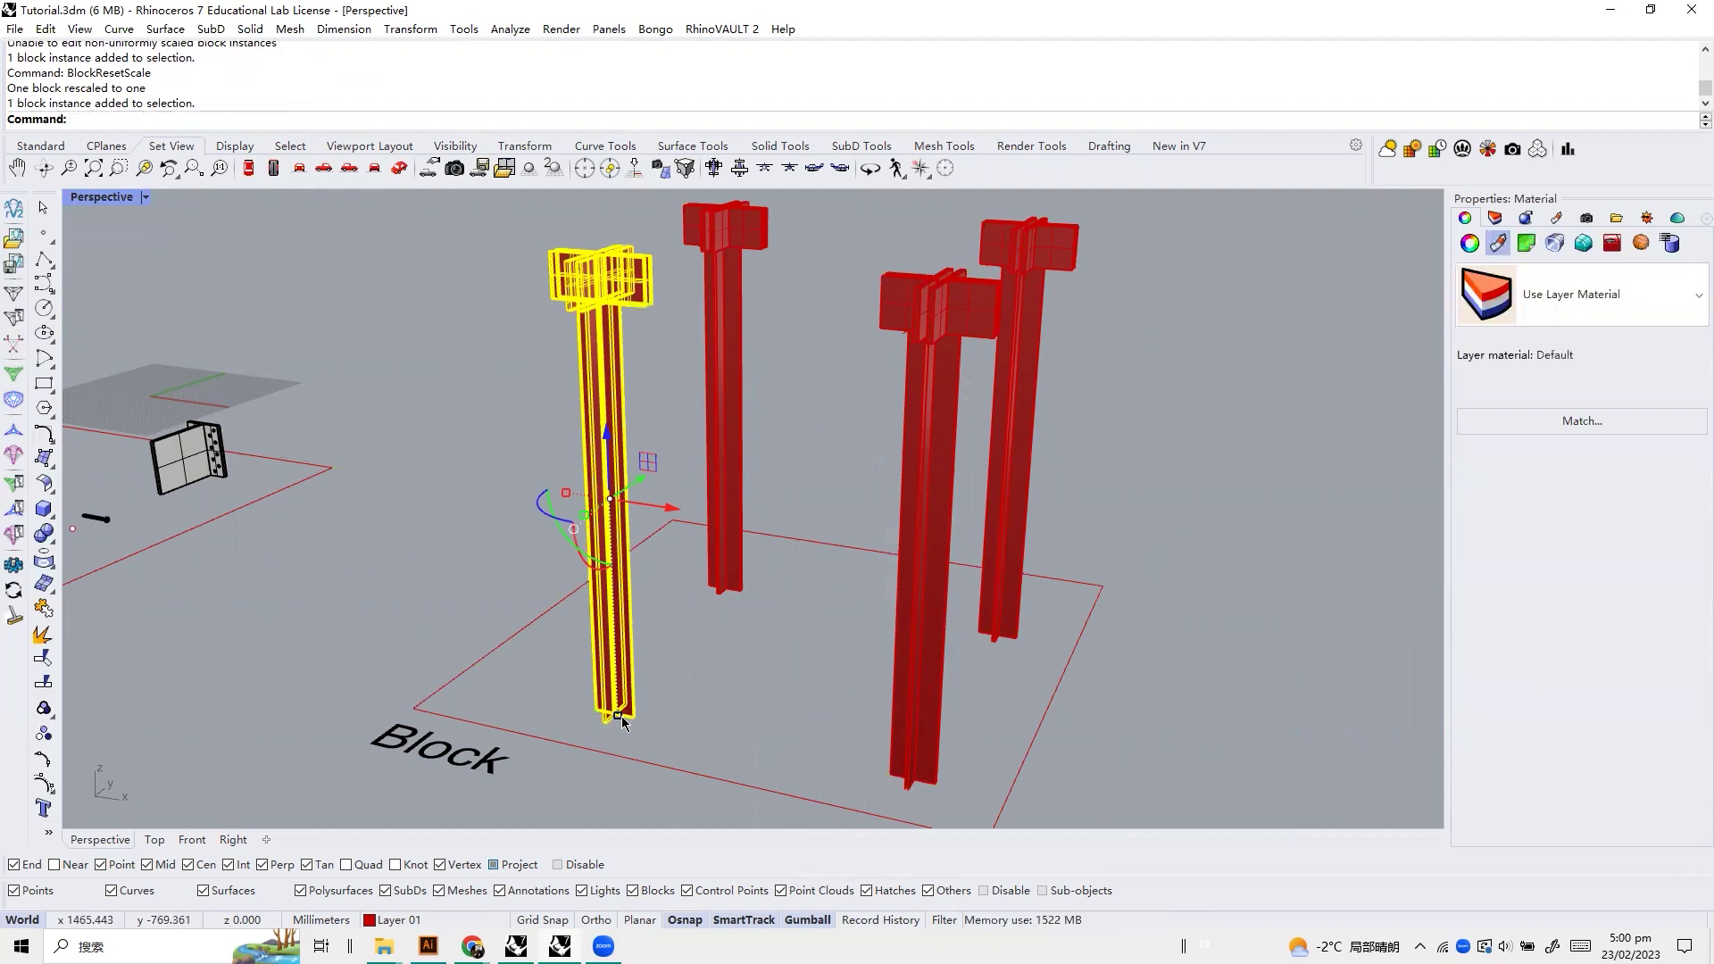
key(ctrl+z)
key(ctrl+z)
key(ctrl+z)
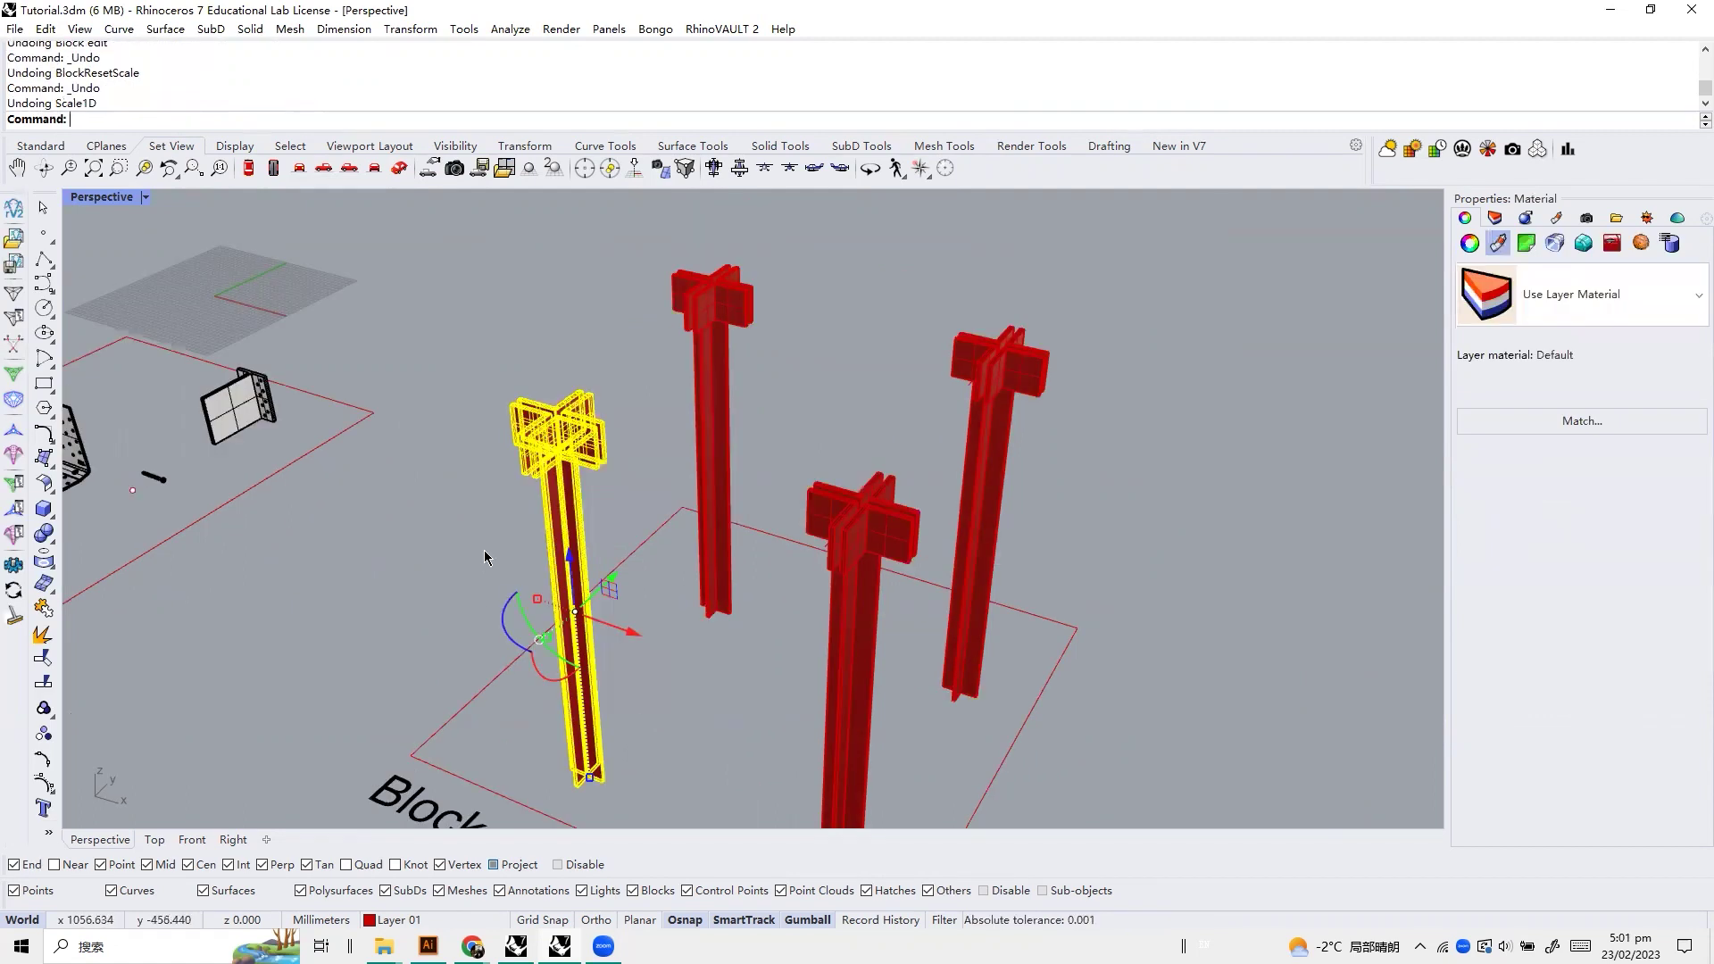
scroll(409, 504, down, 3)
click(411, 501)
Examine the existing red solid in the Boolean and Mergefaces frame, including the edges and faces where its two volumes overlap
scroll(449, 370, down, 5)
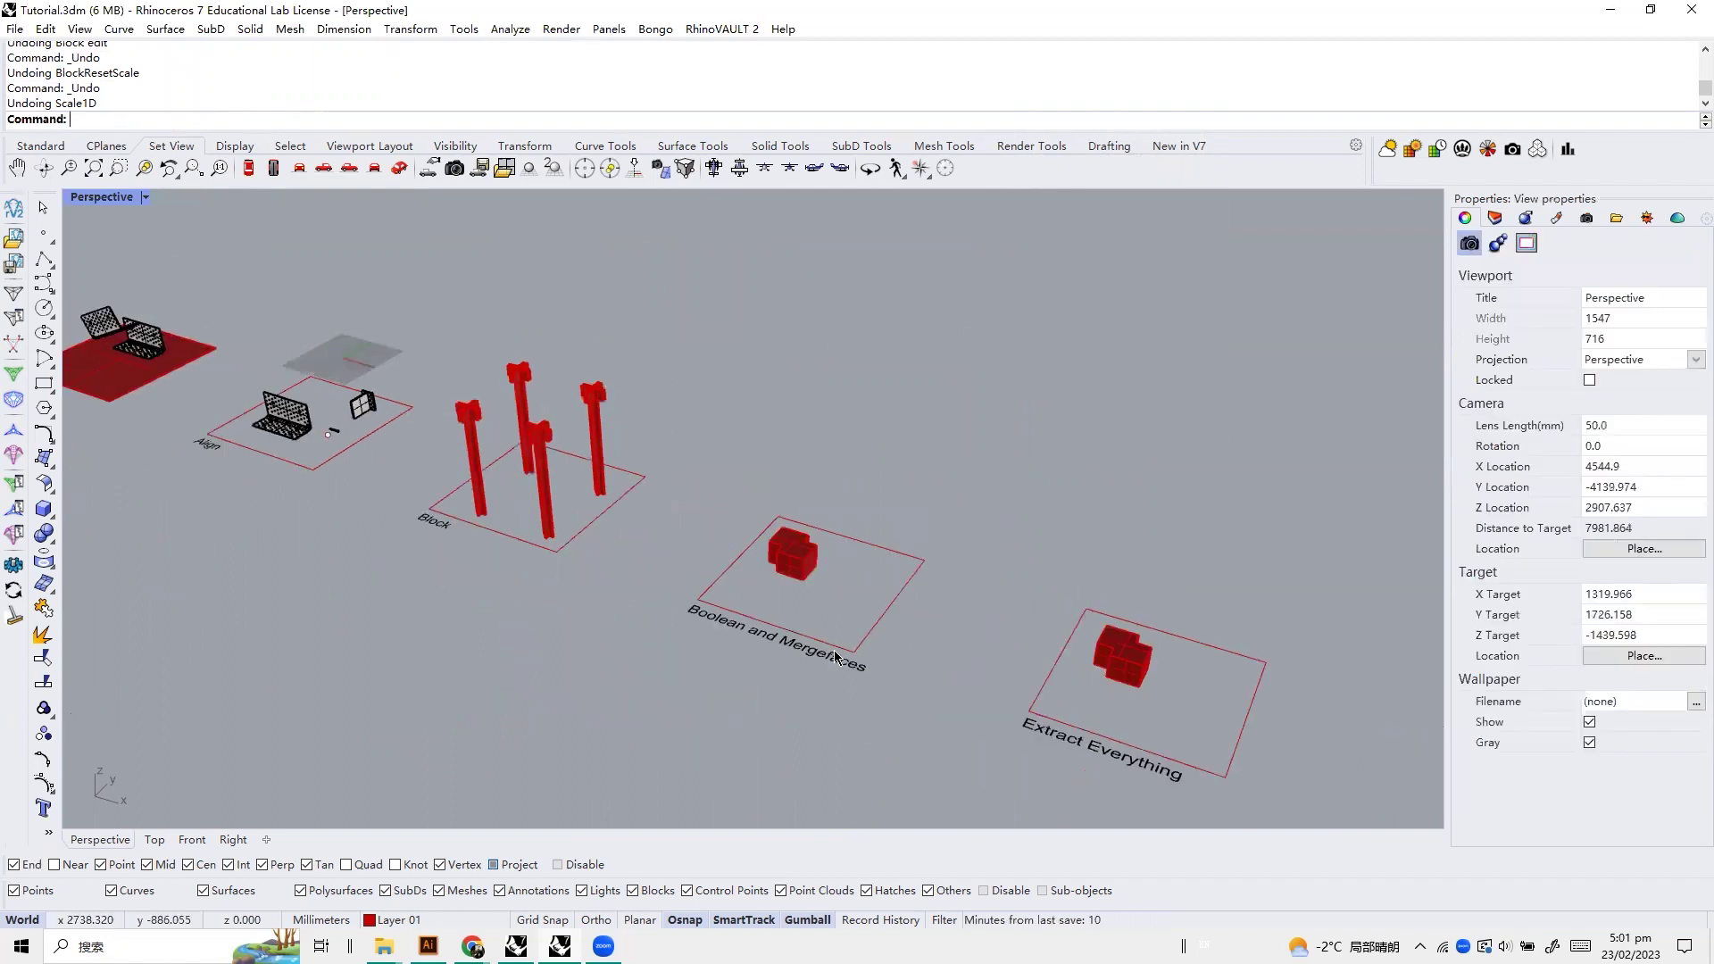
scroll(968, 692, up, 4)
scroll(968, 656, down, 5)
scroll(1067, 552, up, 7)
right_drag(1067, 552, 864, 473)
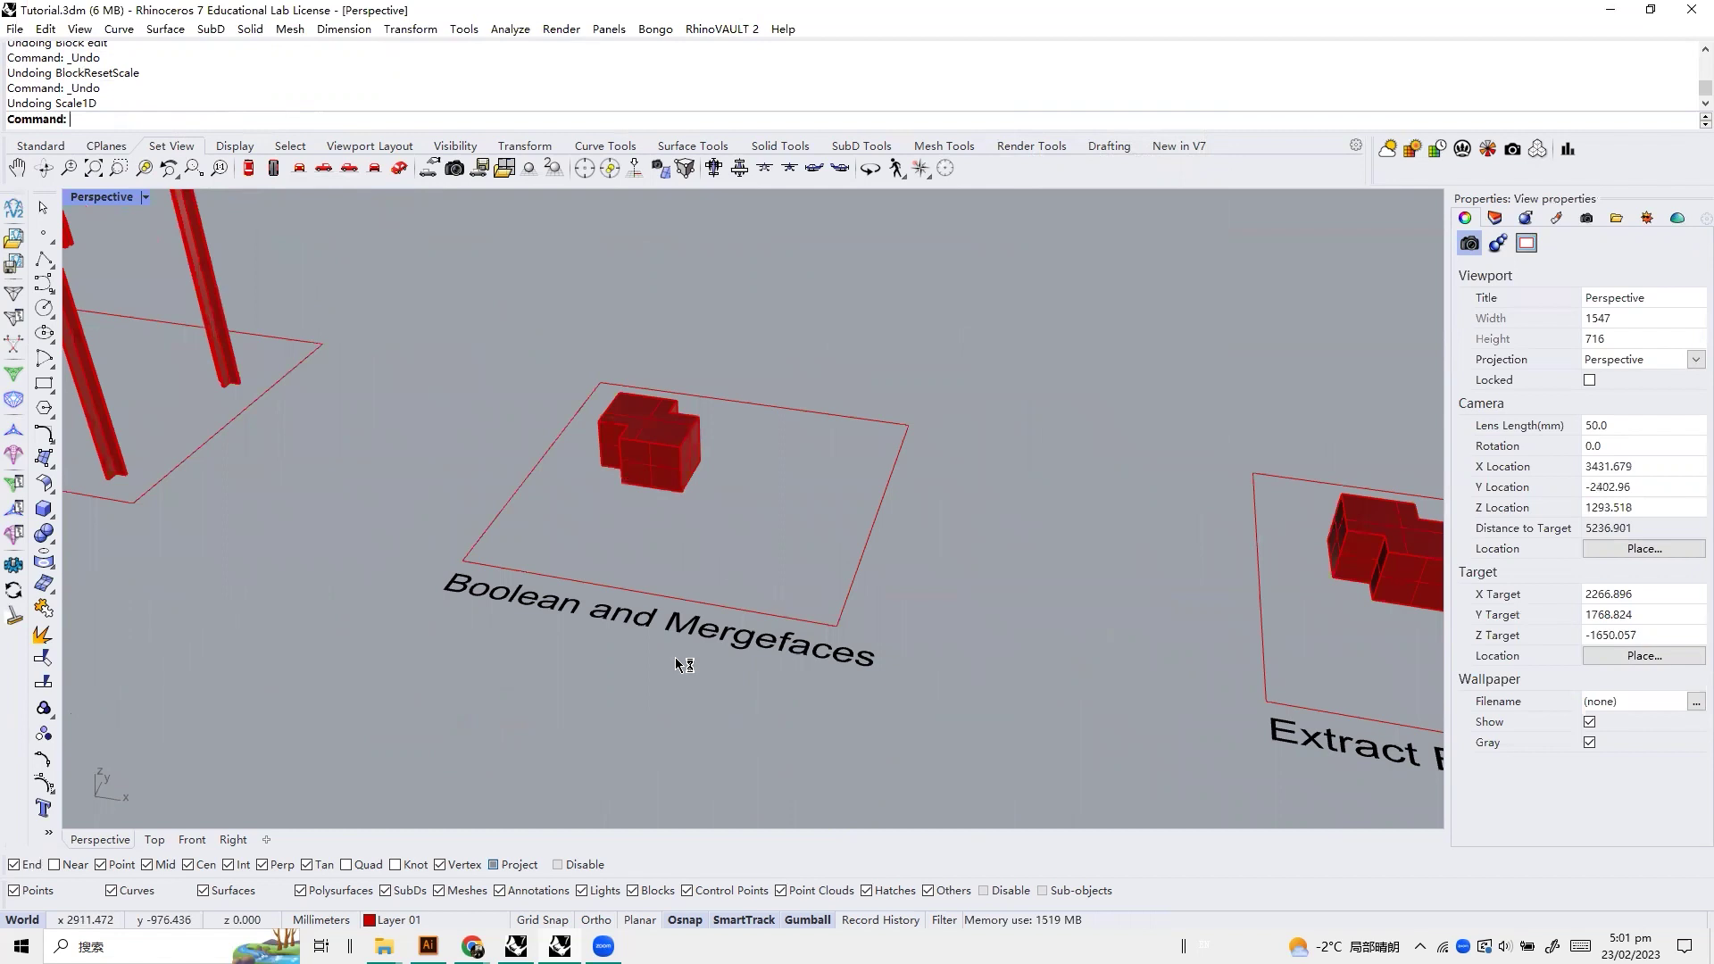
right_drag(675, 657, 655, 659)
scroll(596, 442, up, 2)
click(672, 516)
click(793, 532)
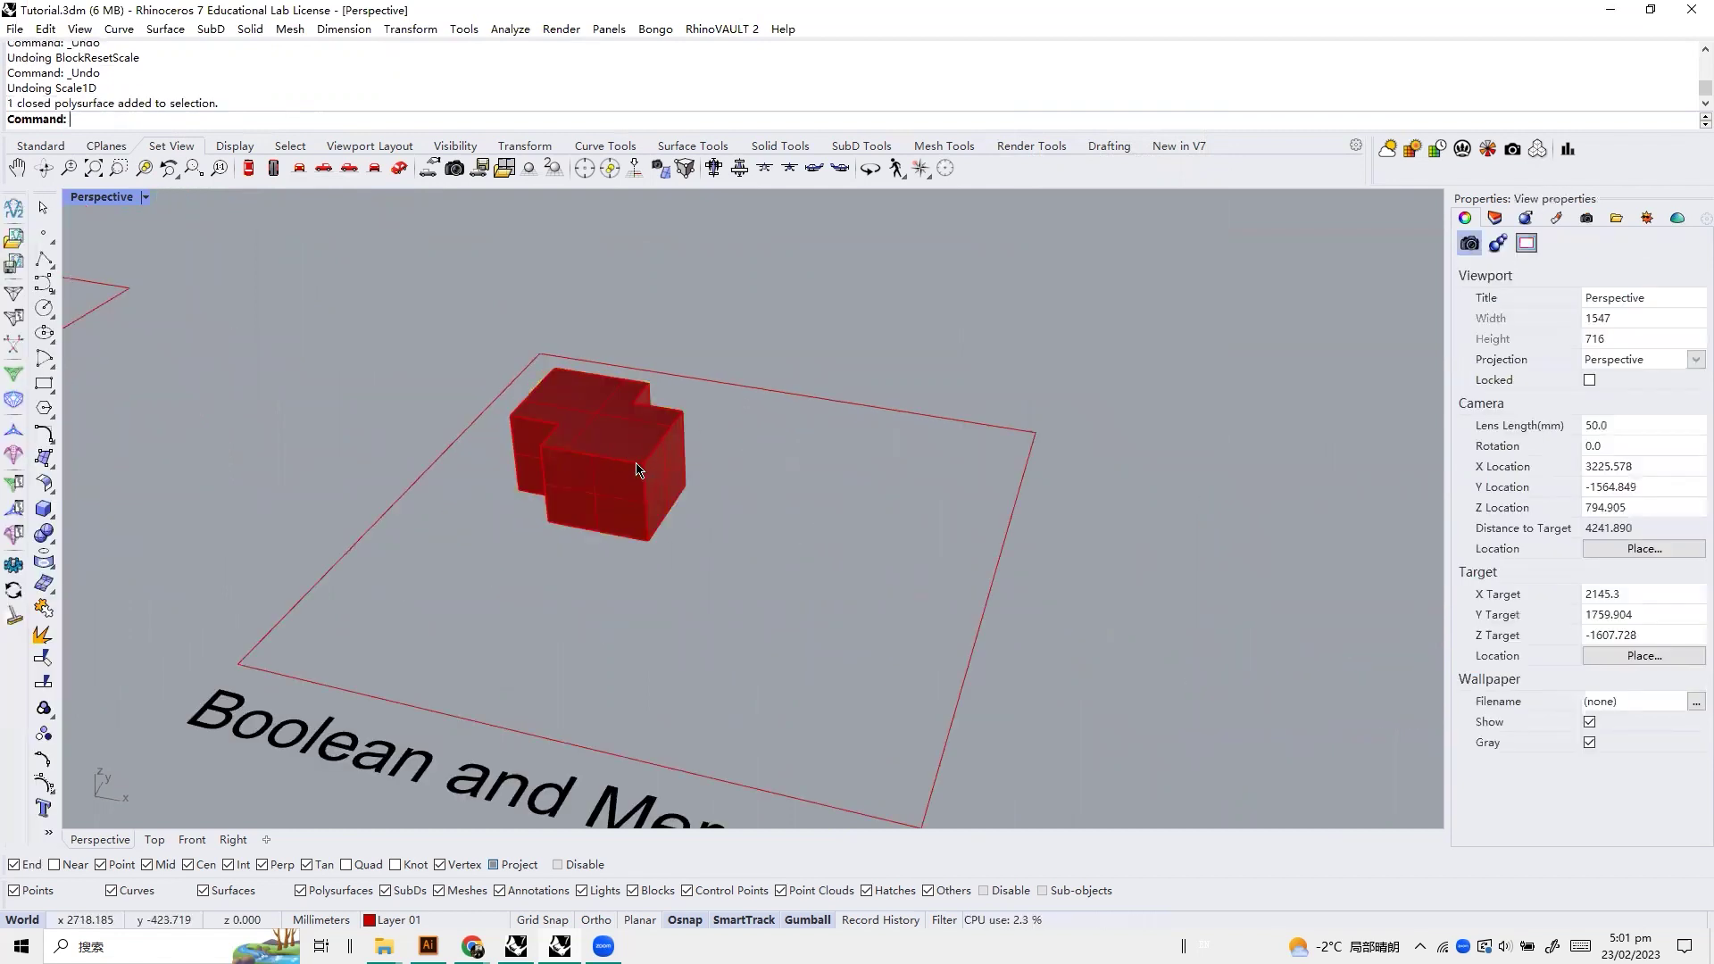
scroll(598, 479, up, 3)
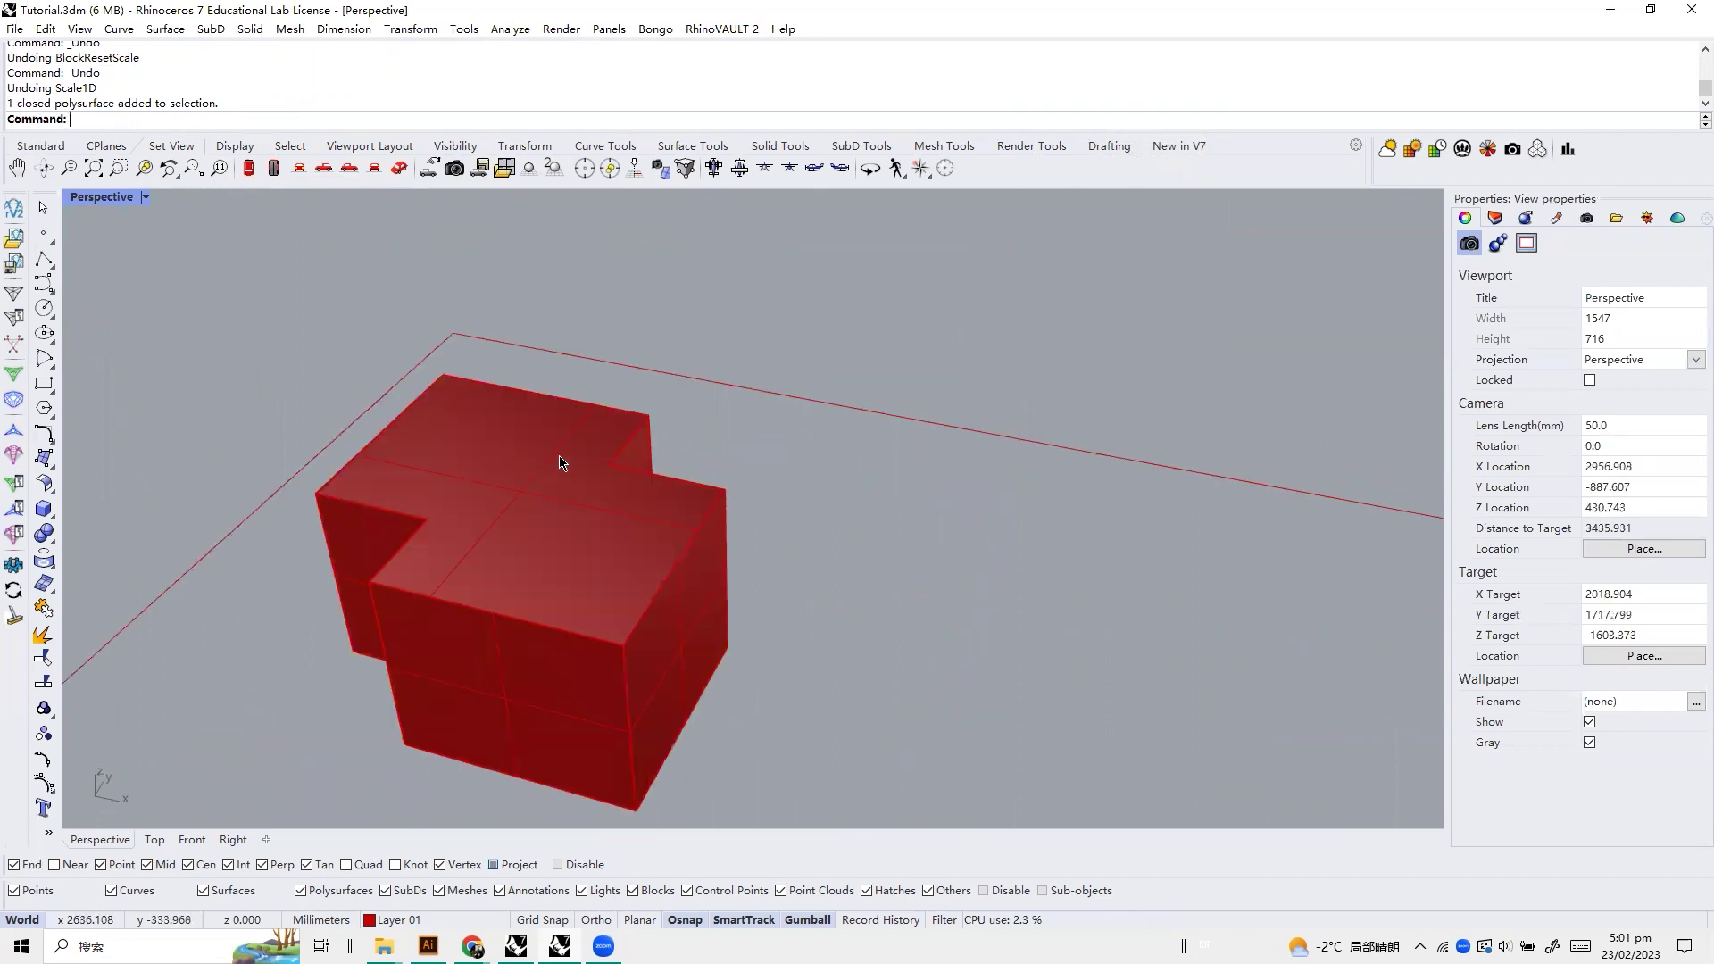
Draw a solid box in front of the existing solid inside the Boolean and Mergefaces frame
scroll(546, 489, down, 2)
click(43, 508)
click(484, 643)
click(523, 725)
click(609, 666)
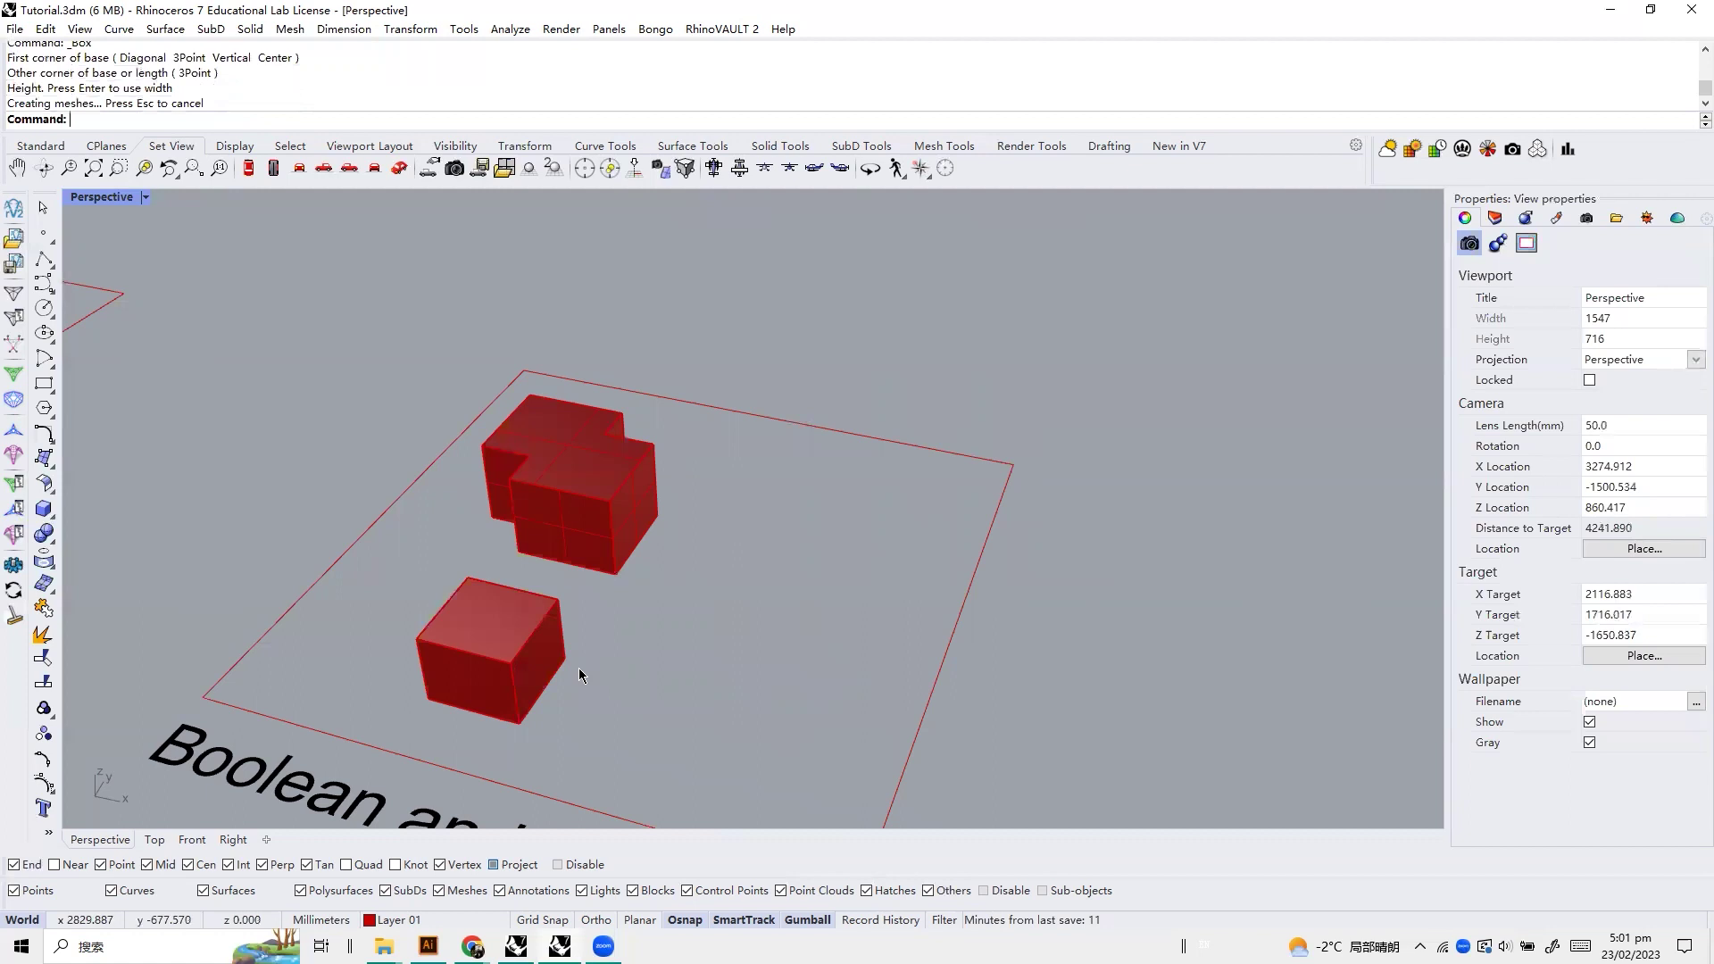
Duplicate the new box and offset the copy diagonally so that it partly overlaps the original
click(551, 657)
alt+drag(559, 667, 624, 684)
drag(594, 625, 574, 654)
Join the two overlapping boxes into one solid with BooleanUnion
drag(665, 622, 509, 650)
middle_click(516, 647)
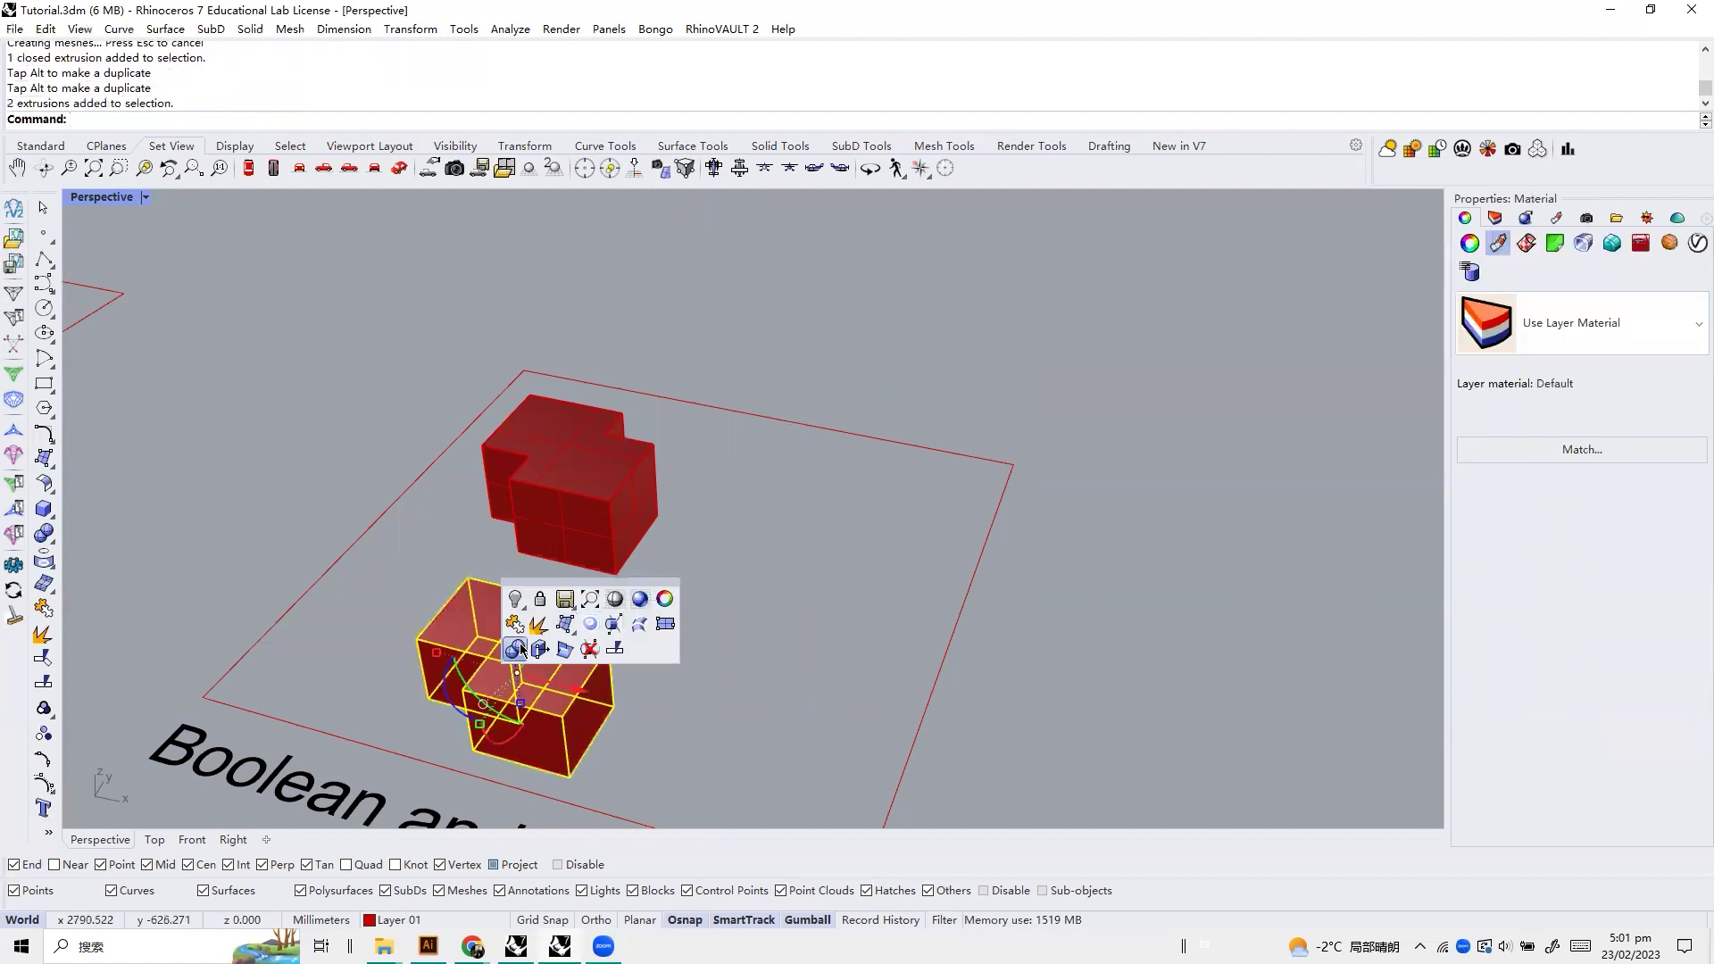
click(515, 649)
right_drag(636, 556, 566, 476)
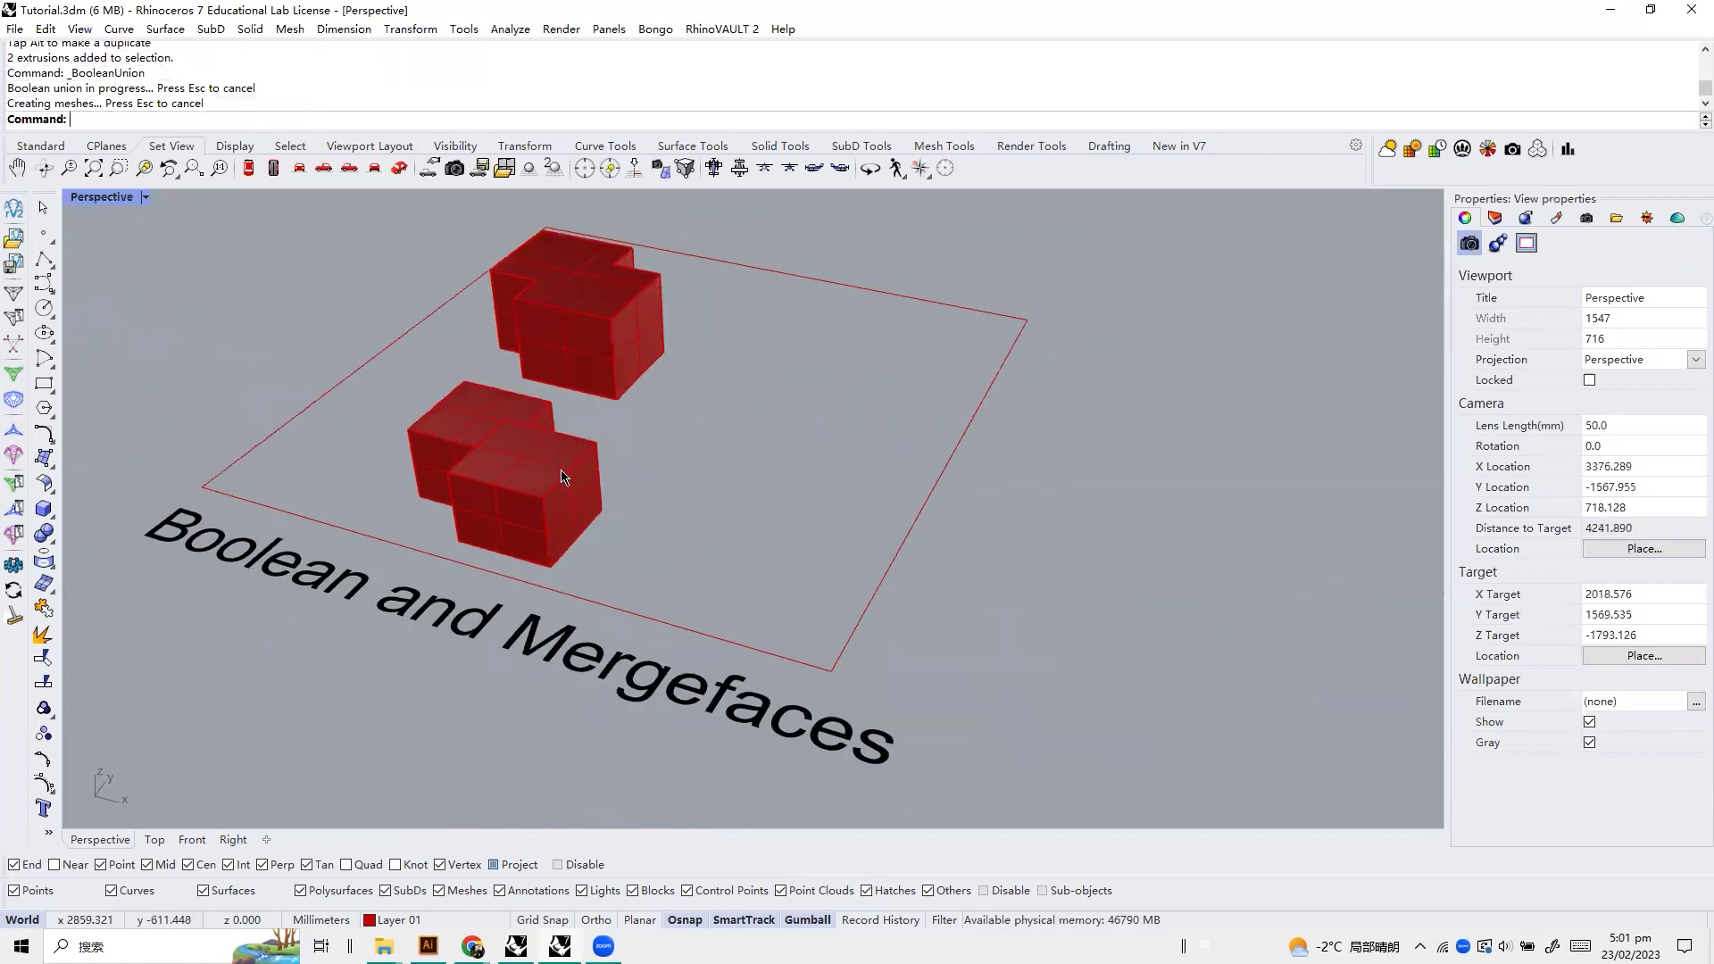
Try the Arctic display mode in the perspective viewport, and switch the viewport to the Pen display mode
click(88, 194)
click(210, 395)
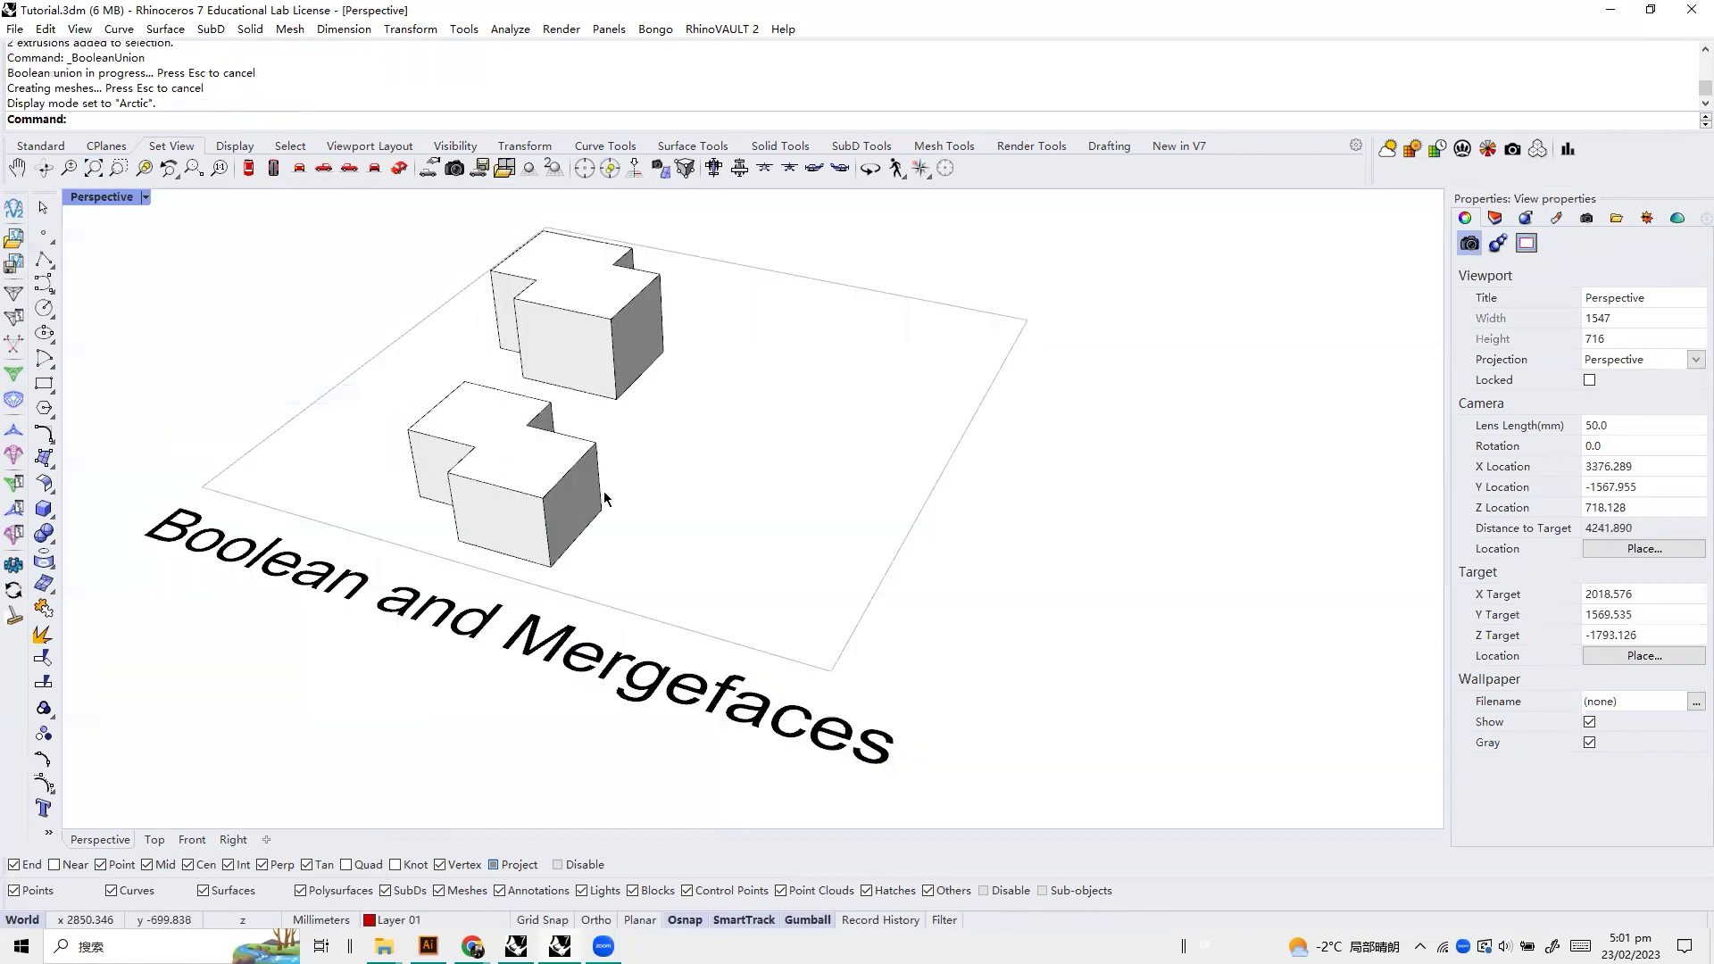
click(113, 200)
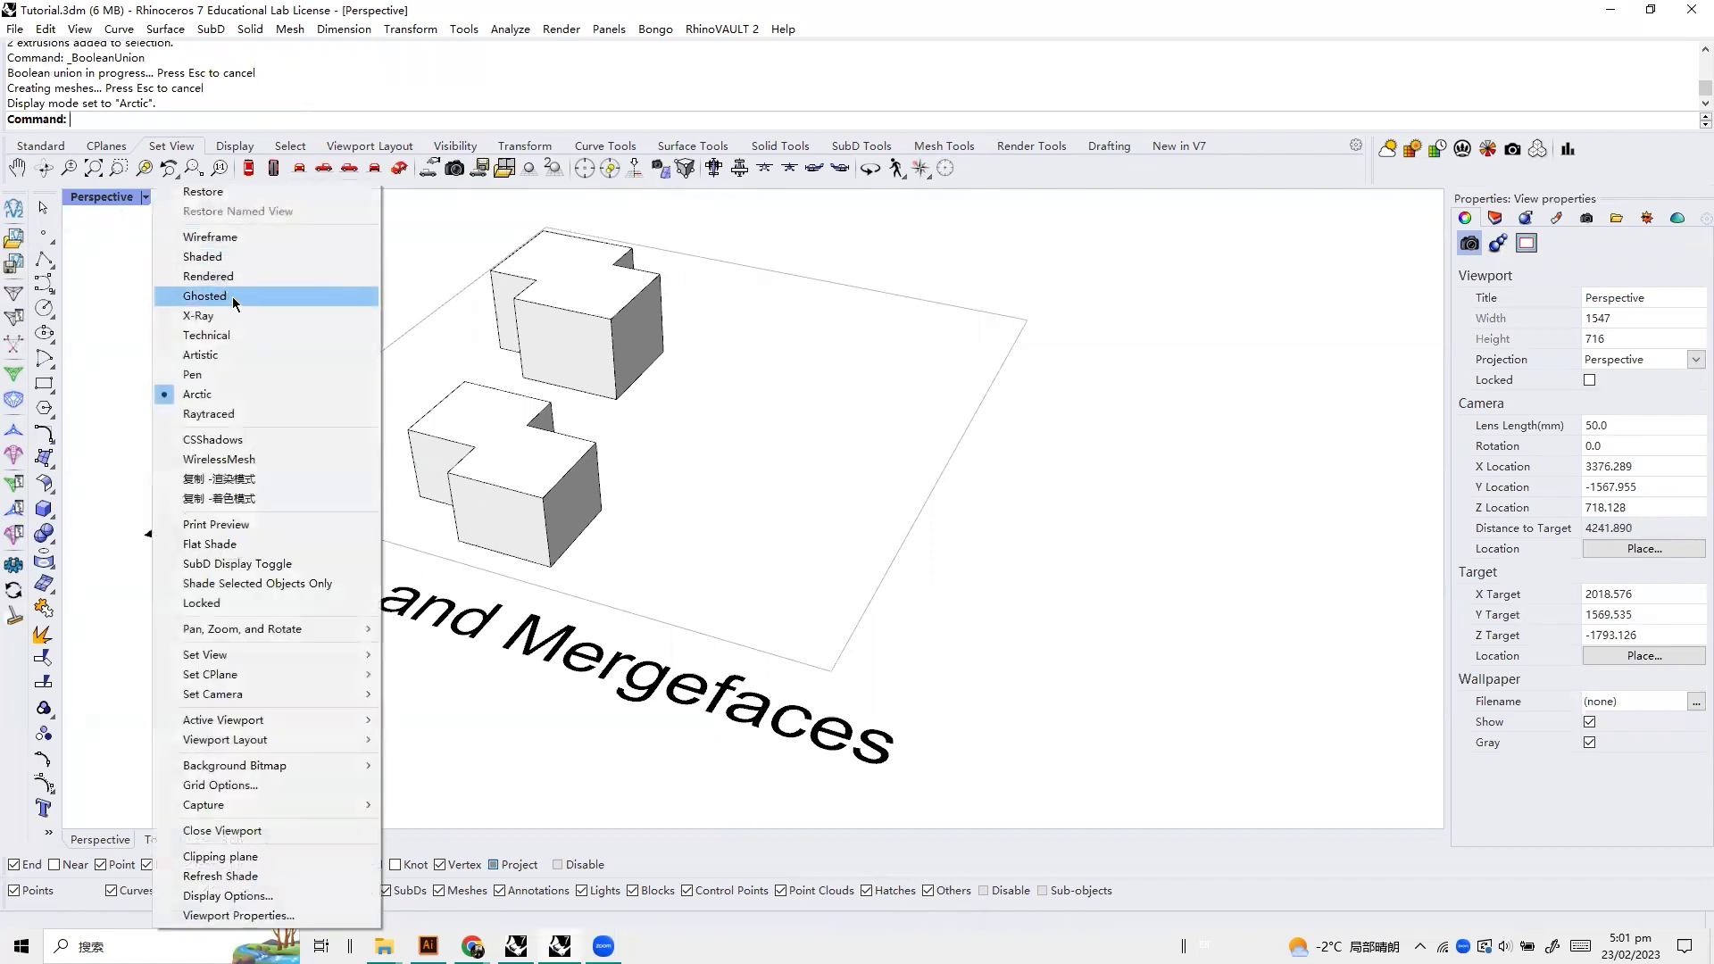
click(237, 374)
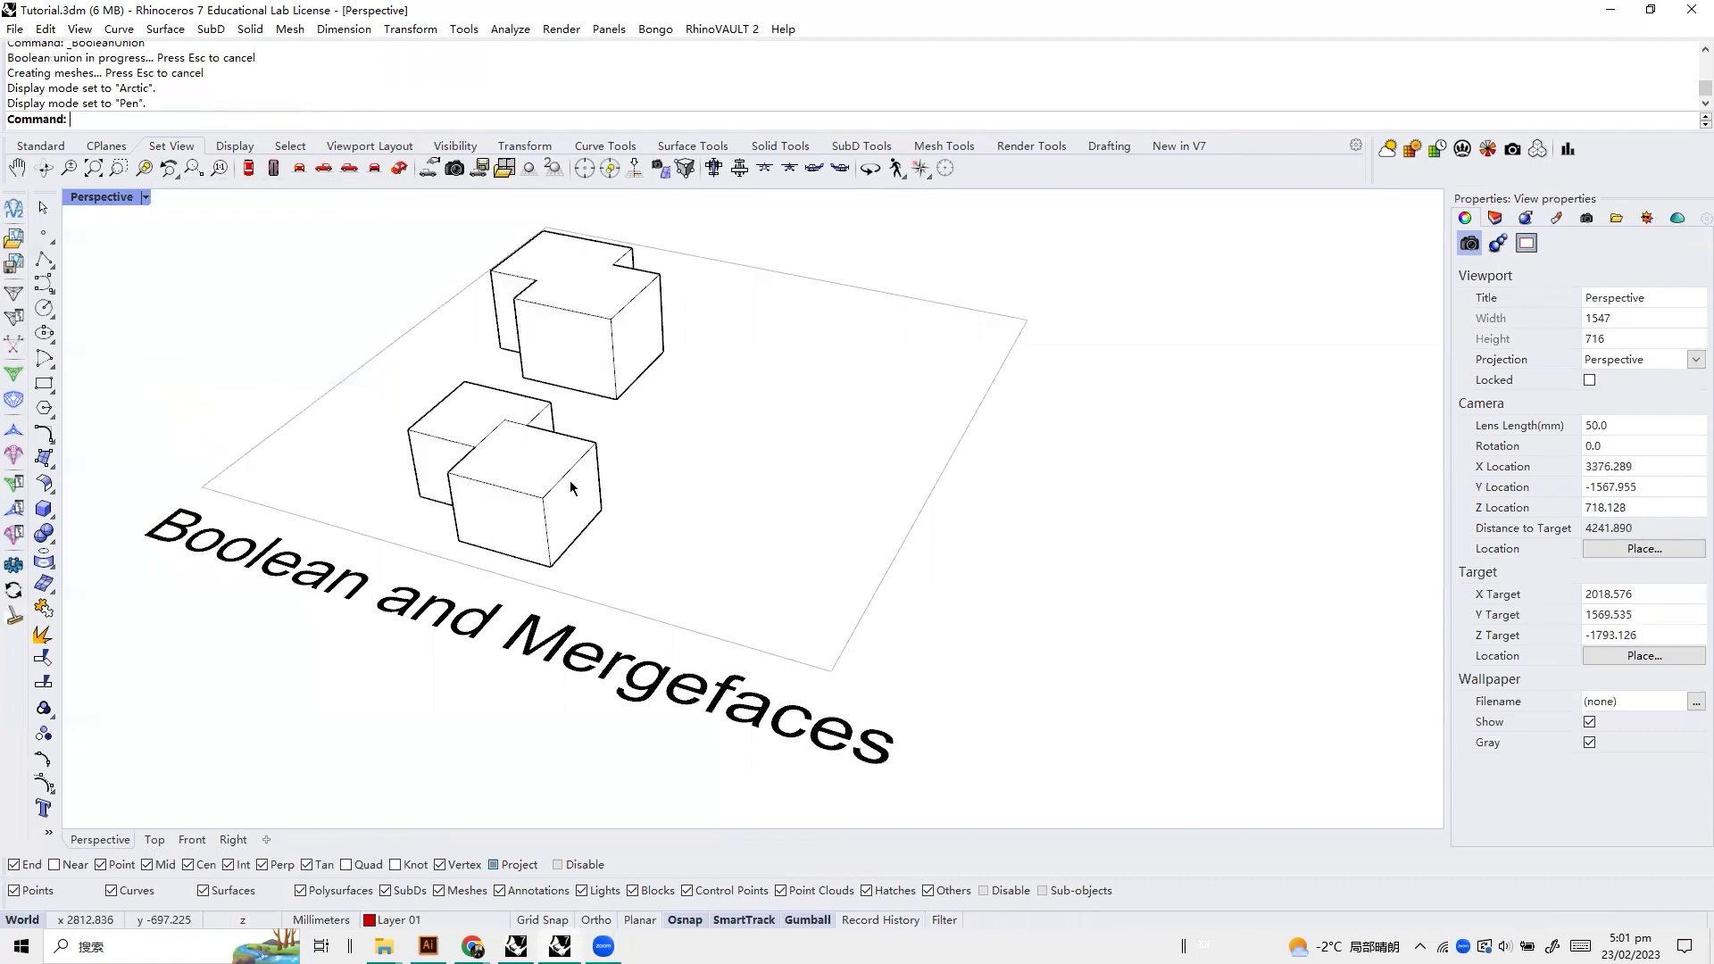
Merge the coplanar faces of the newly joined front solid with MergeAllCoplanarFaces
right_drag(571, 481, 534, 546)
scroll(613, 539, down, 2)
scroll(532, 495, up, 5)
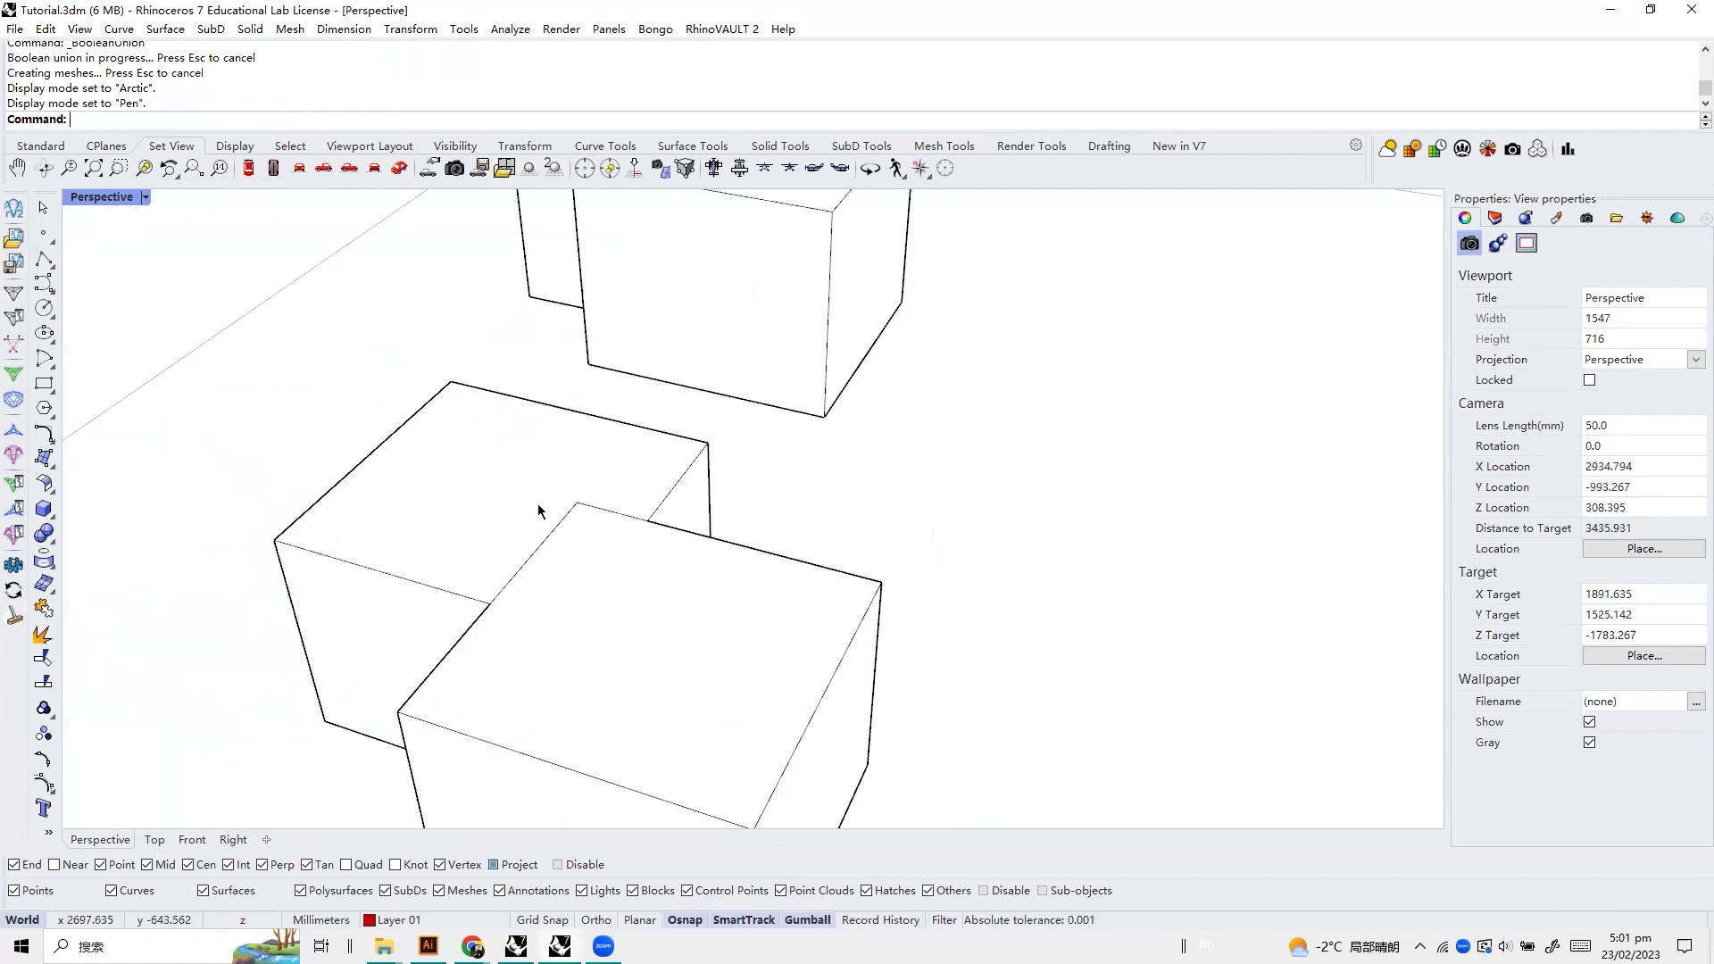
scroll(559, 524, down, 5)
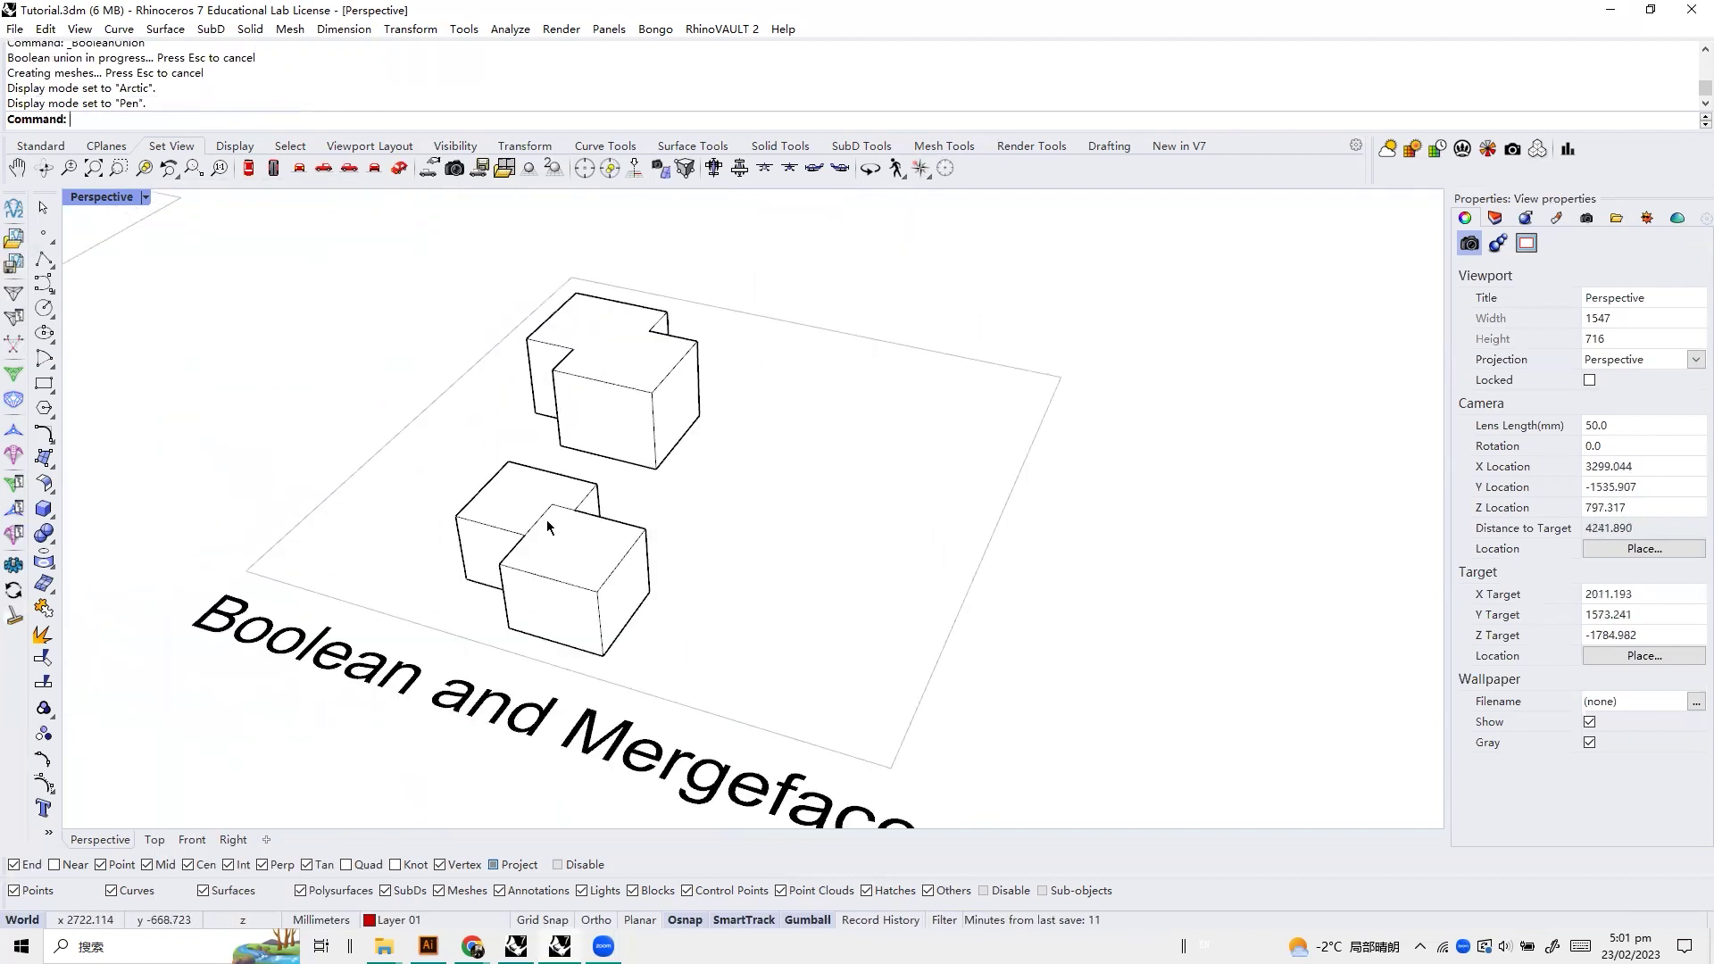
scroll(554, 509, up, 5)
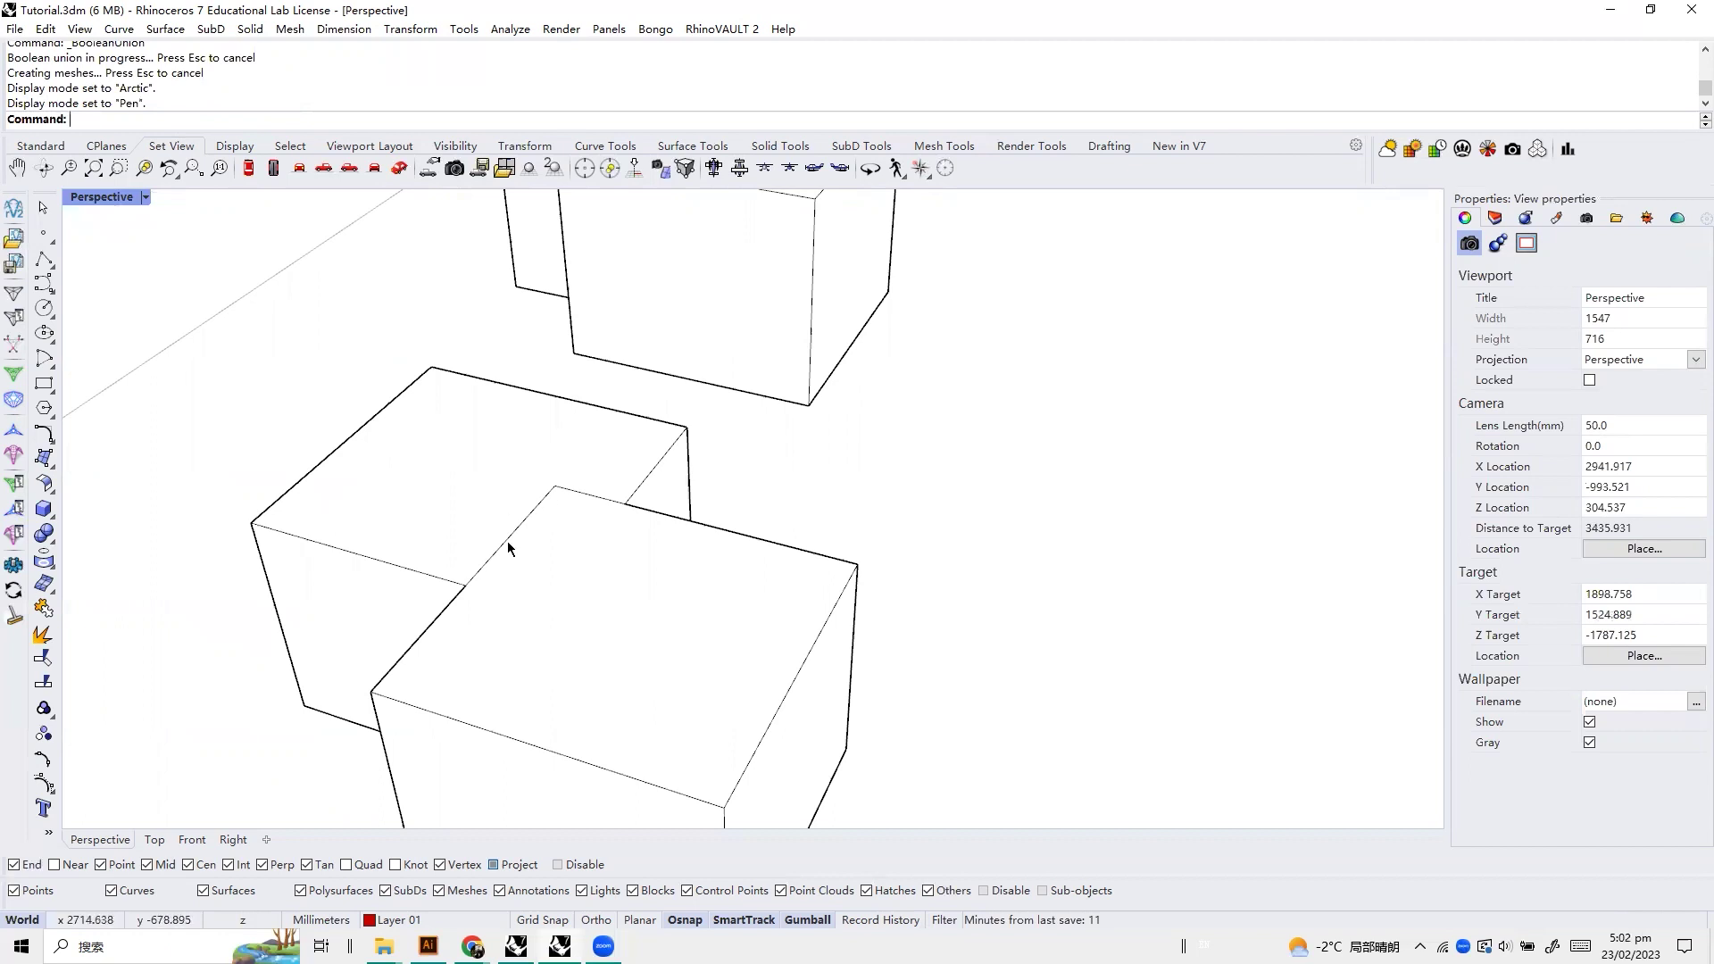
text(rgeAllCoplanarFaces)
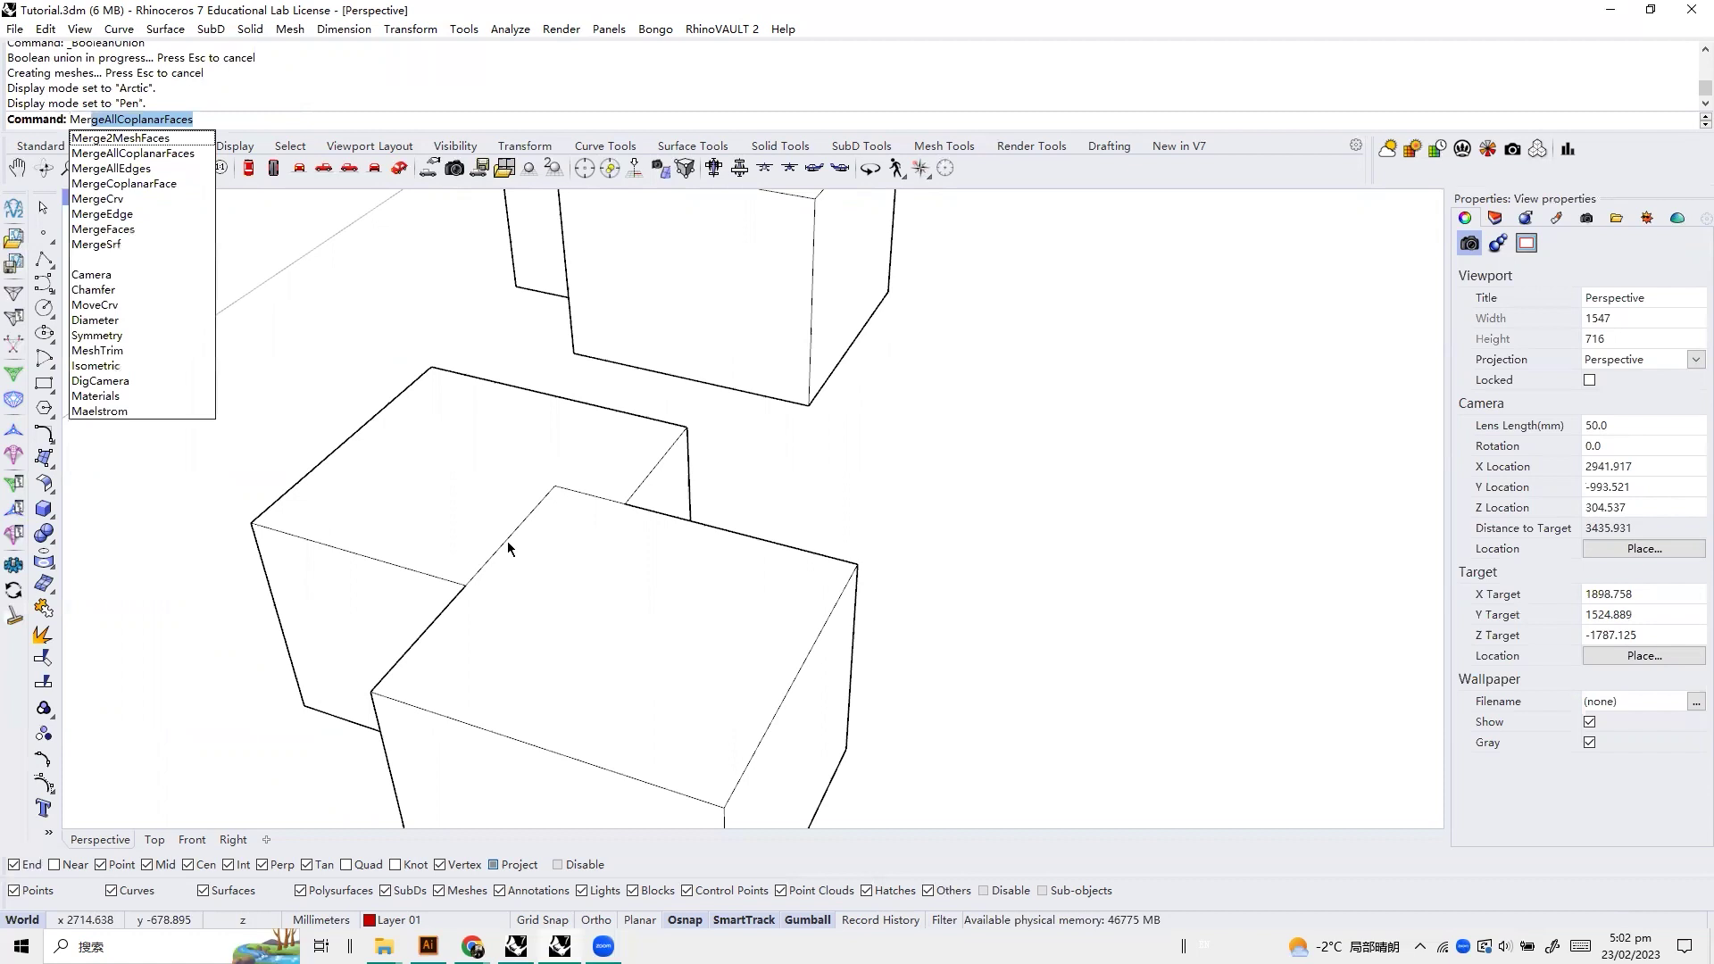
key(Return)
click(617, 586)
key(Return)
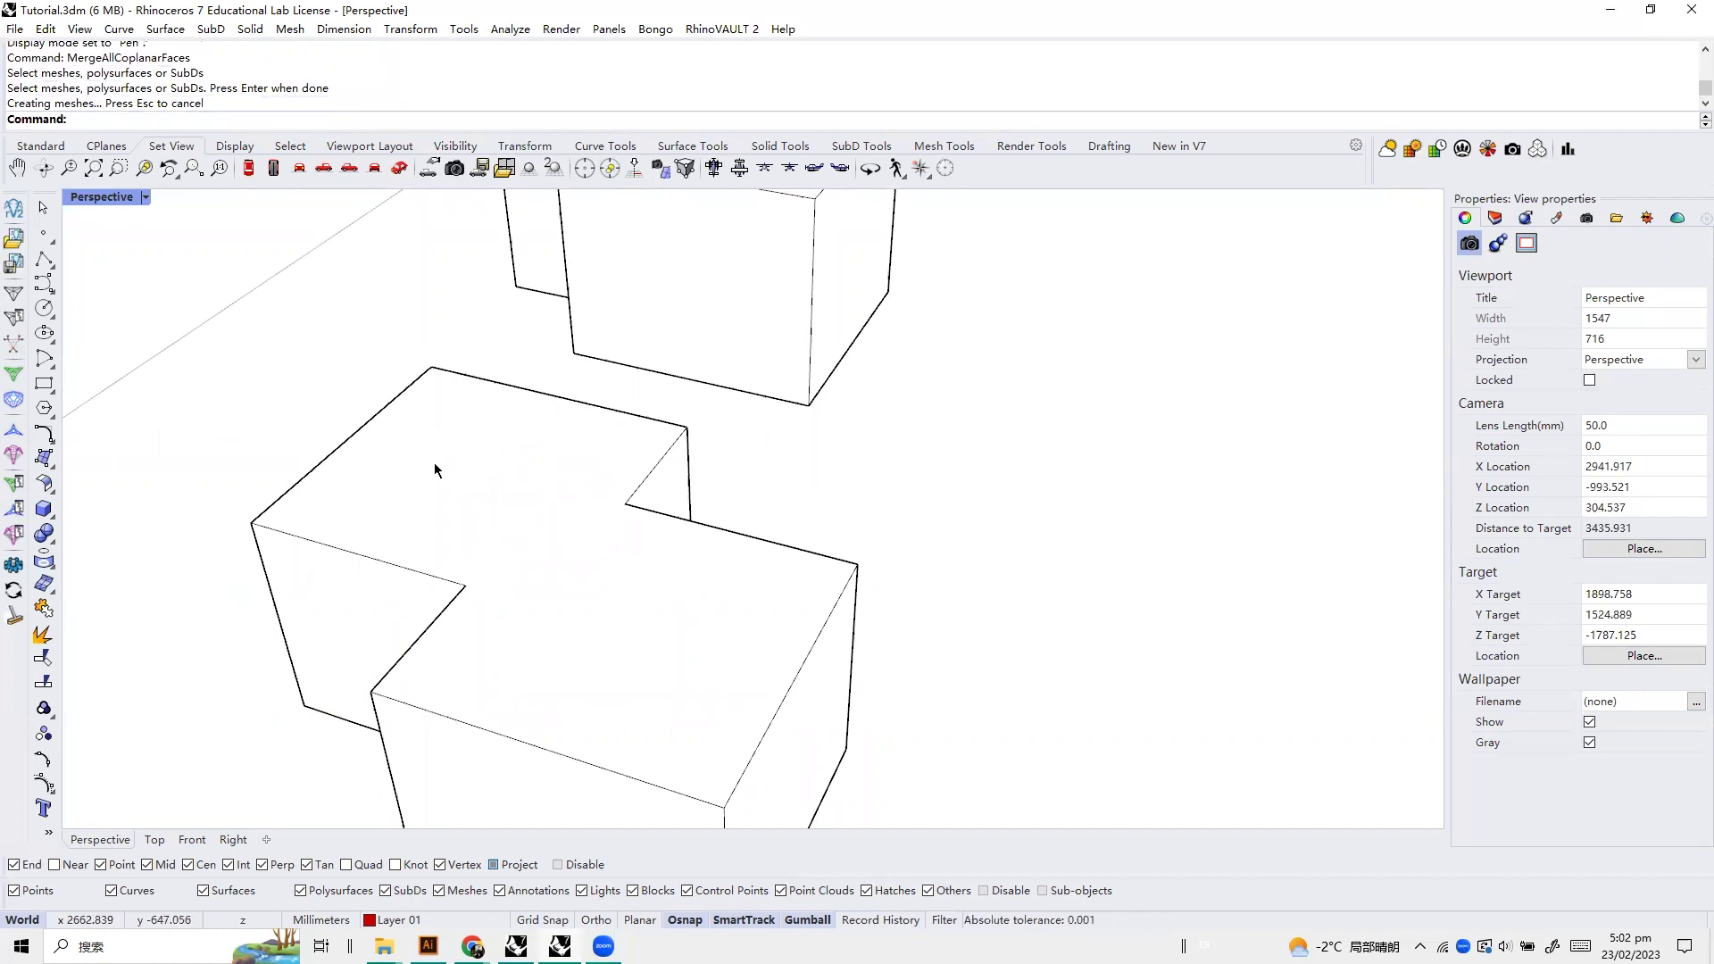
scroll(533, 505, down, 3)
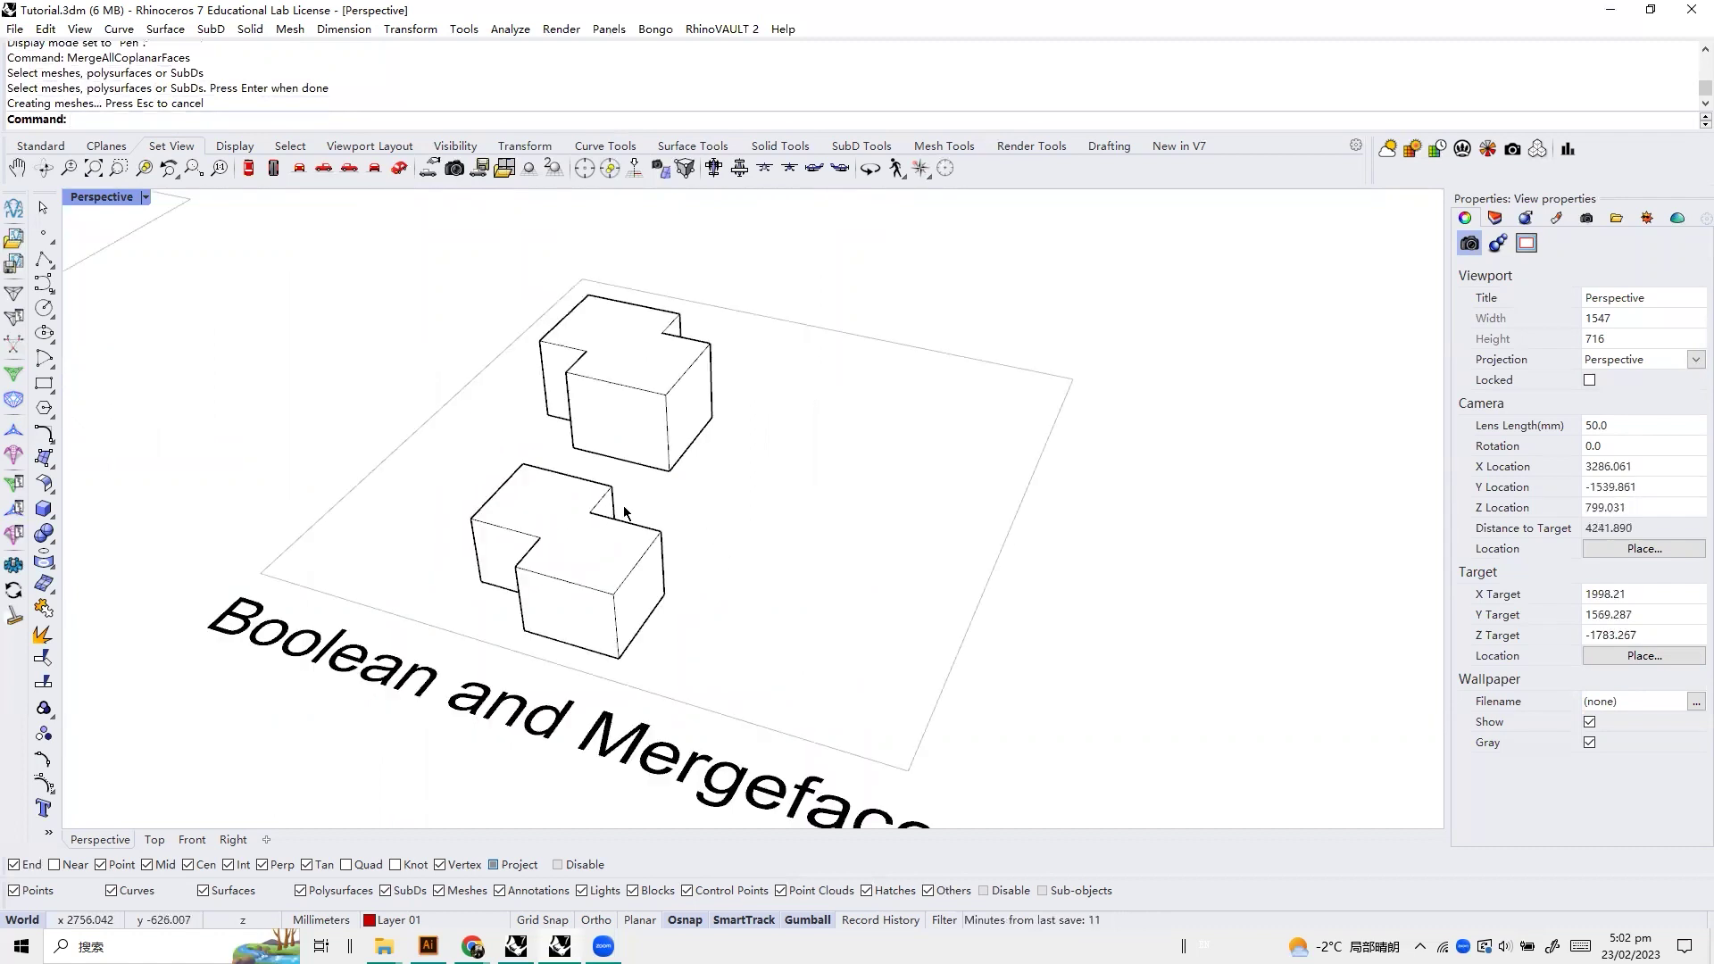
right_drag(645, 507, 640, 504)
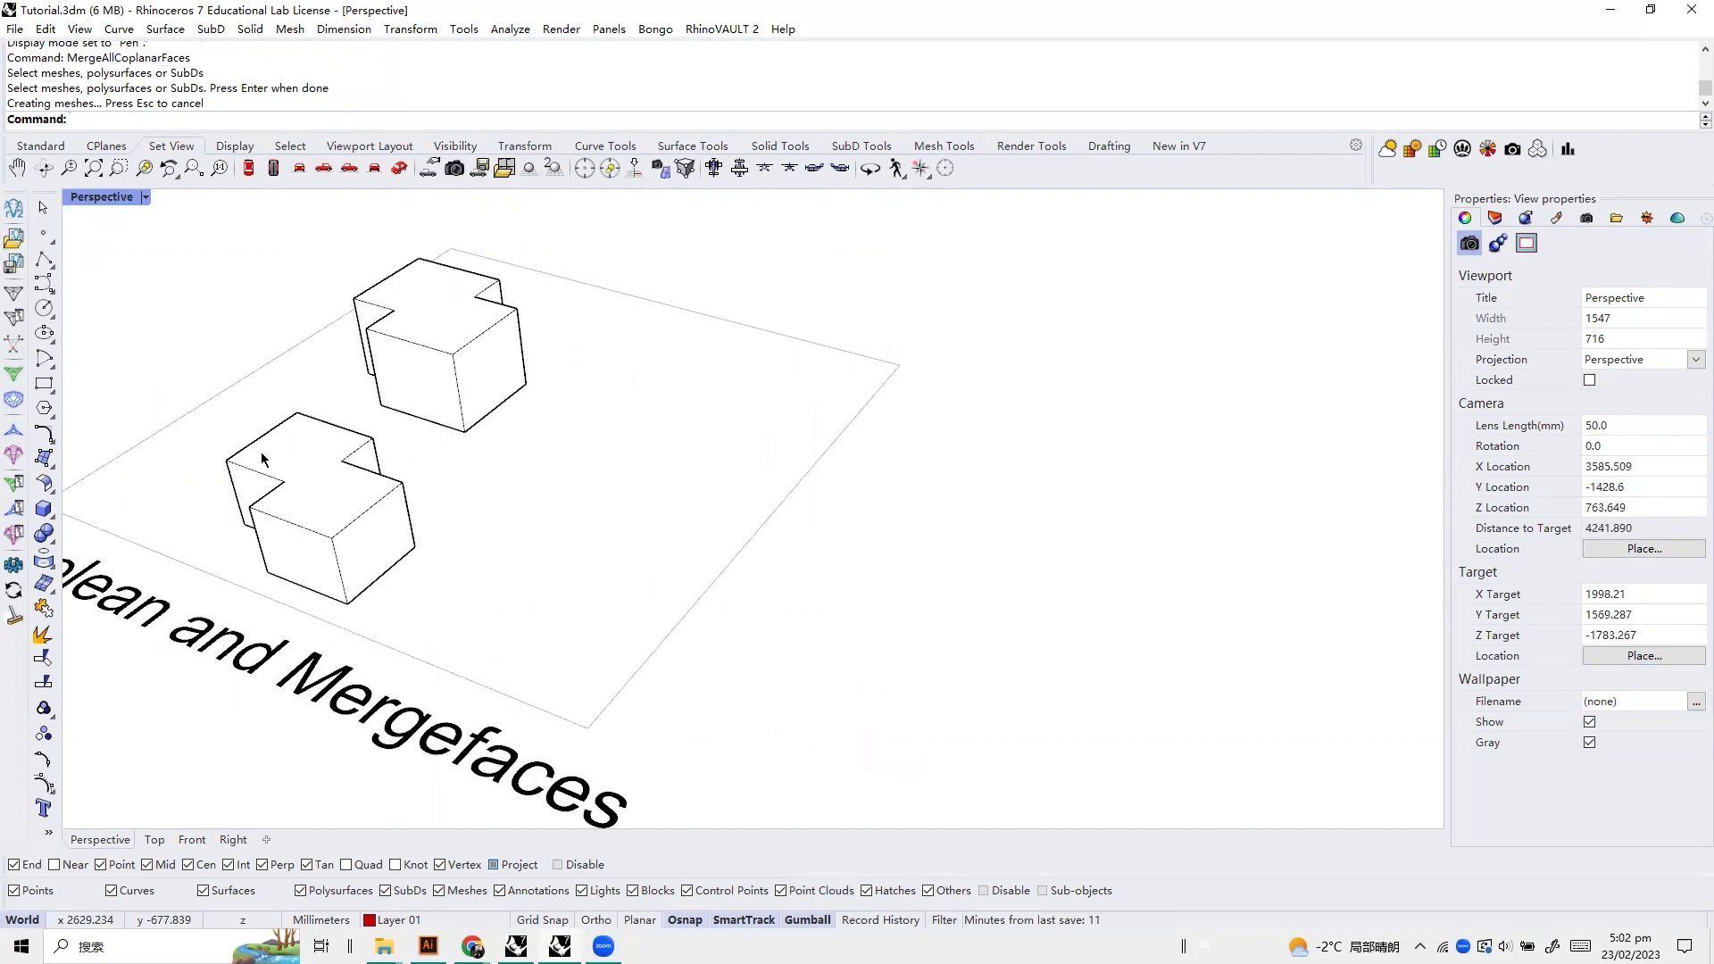
right_drag(497, 470, 512, 472)
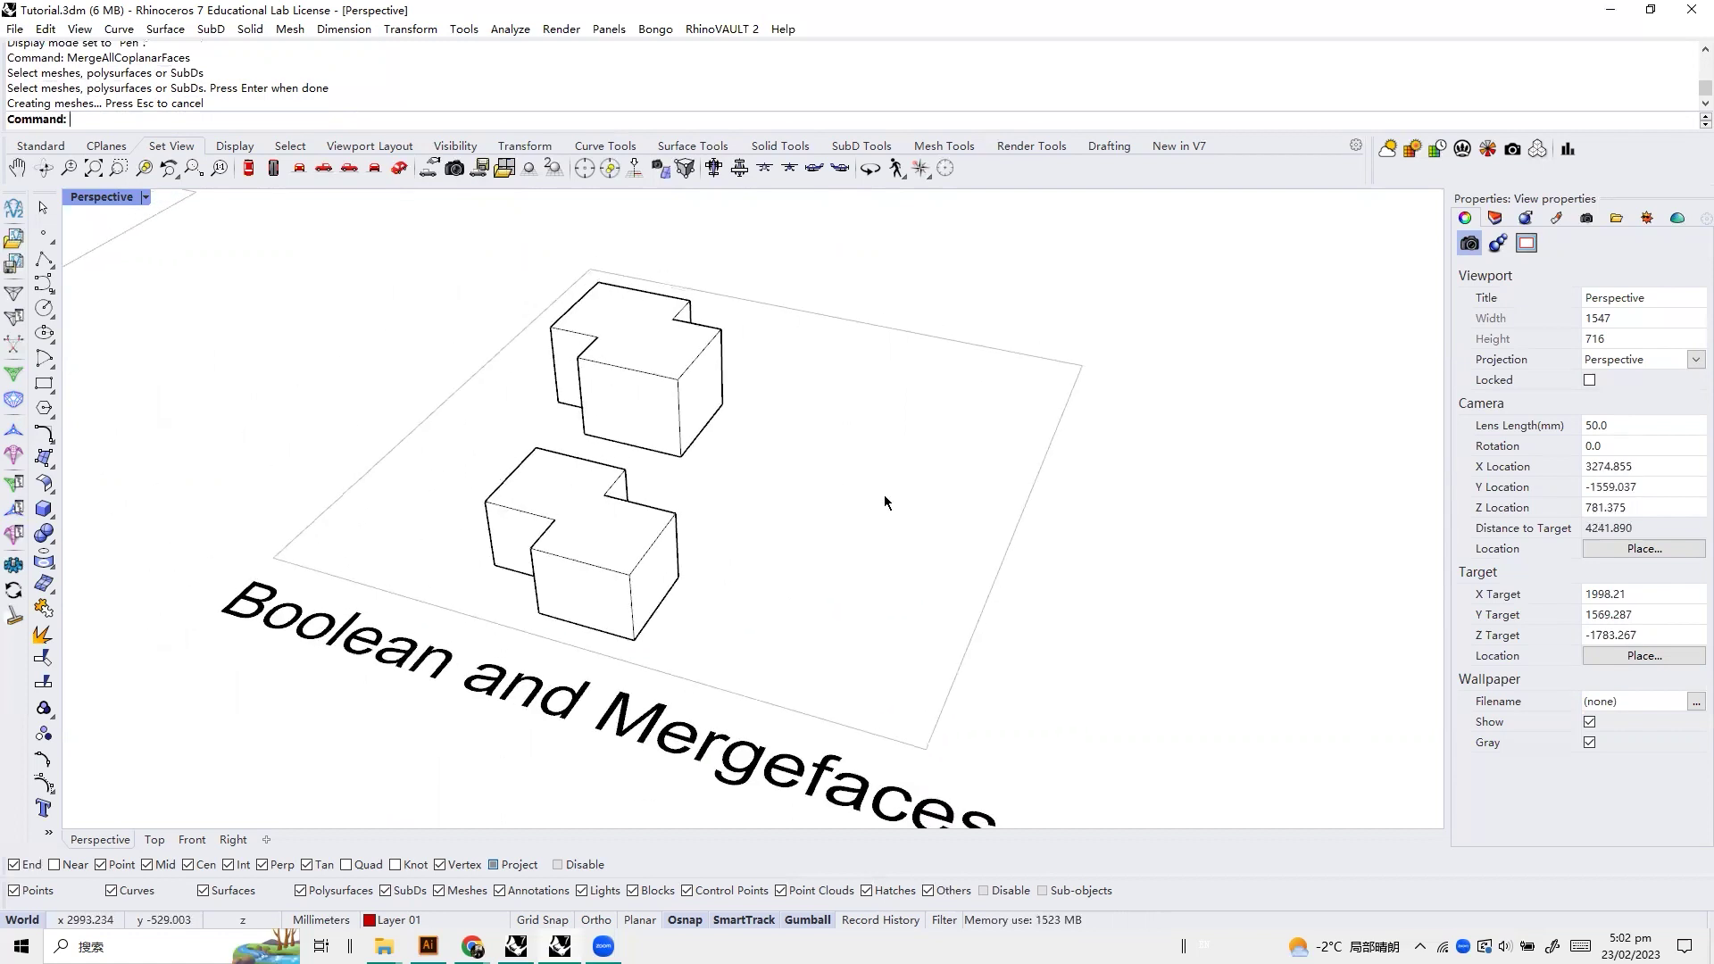
Extract the wireframe curves of the solid in the Extract Everything frame with ExtractWireframe
scroll(223, 434, down, 3)
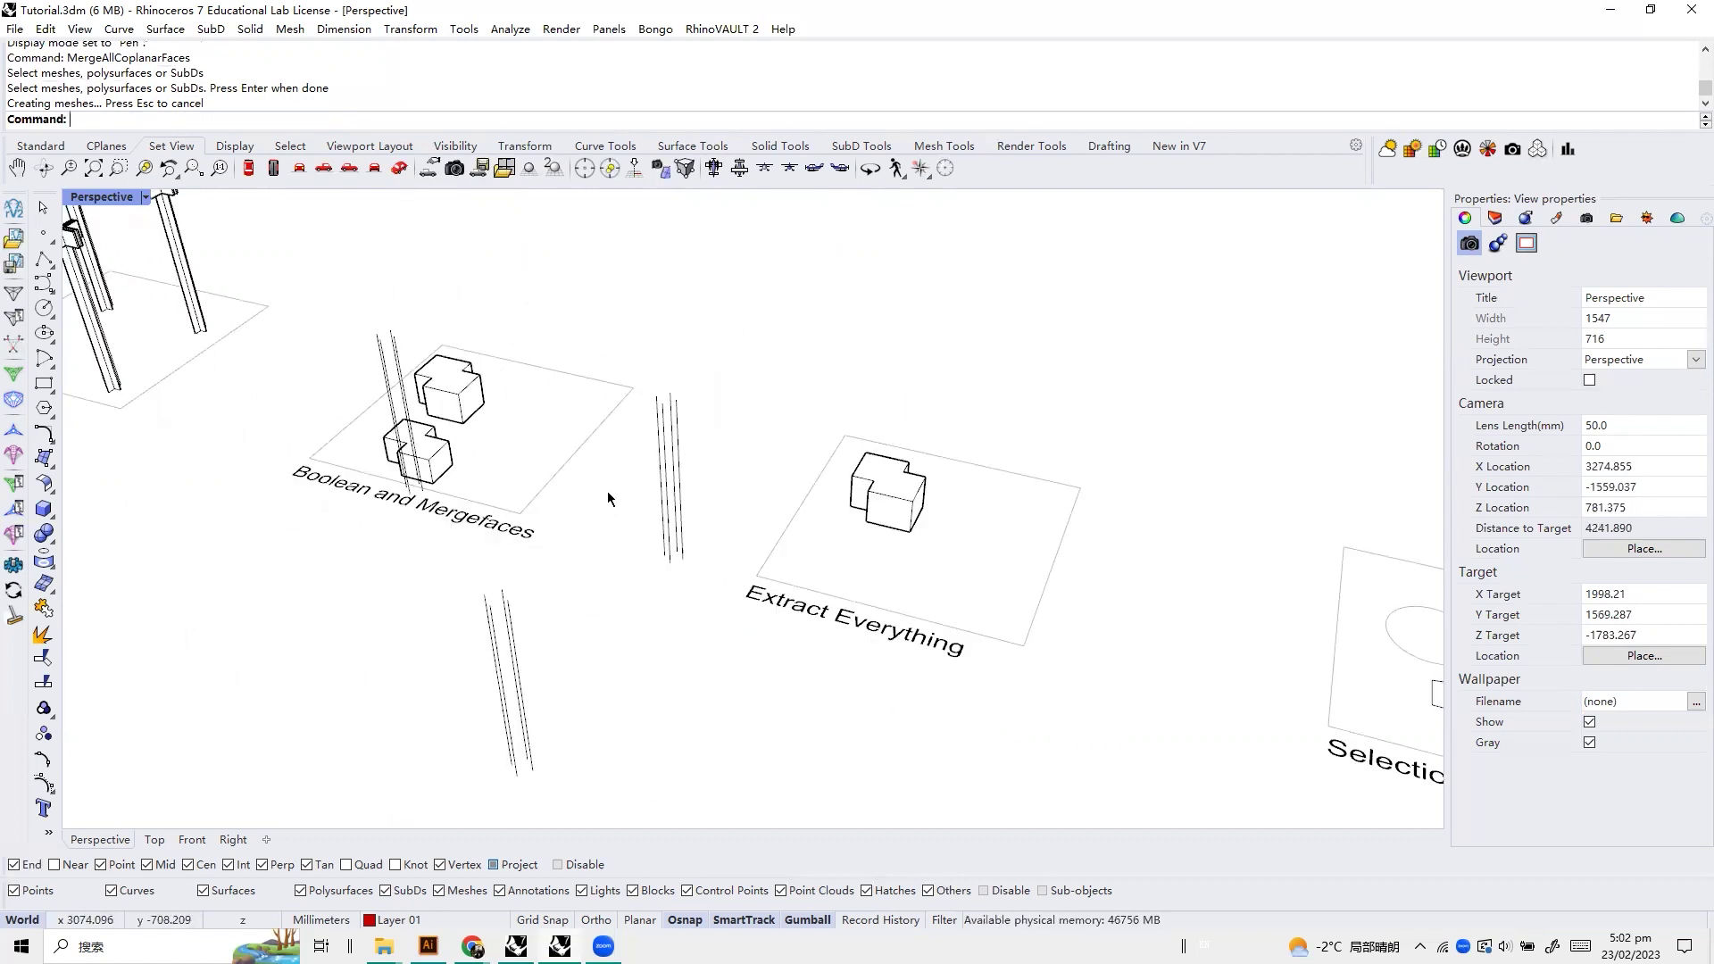
scroll(807, 532, down, 2)
scroll(746, 527, up, 2)
scroll(766, 501, up, 2)
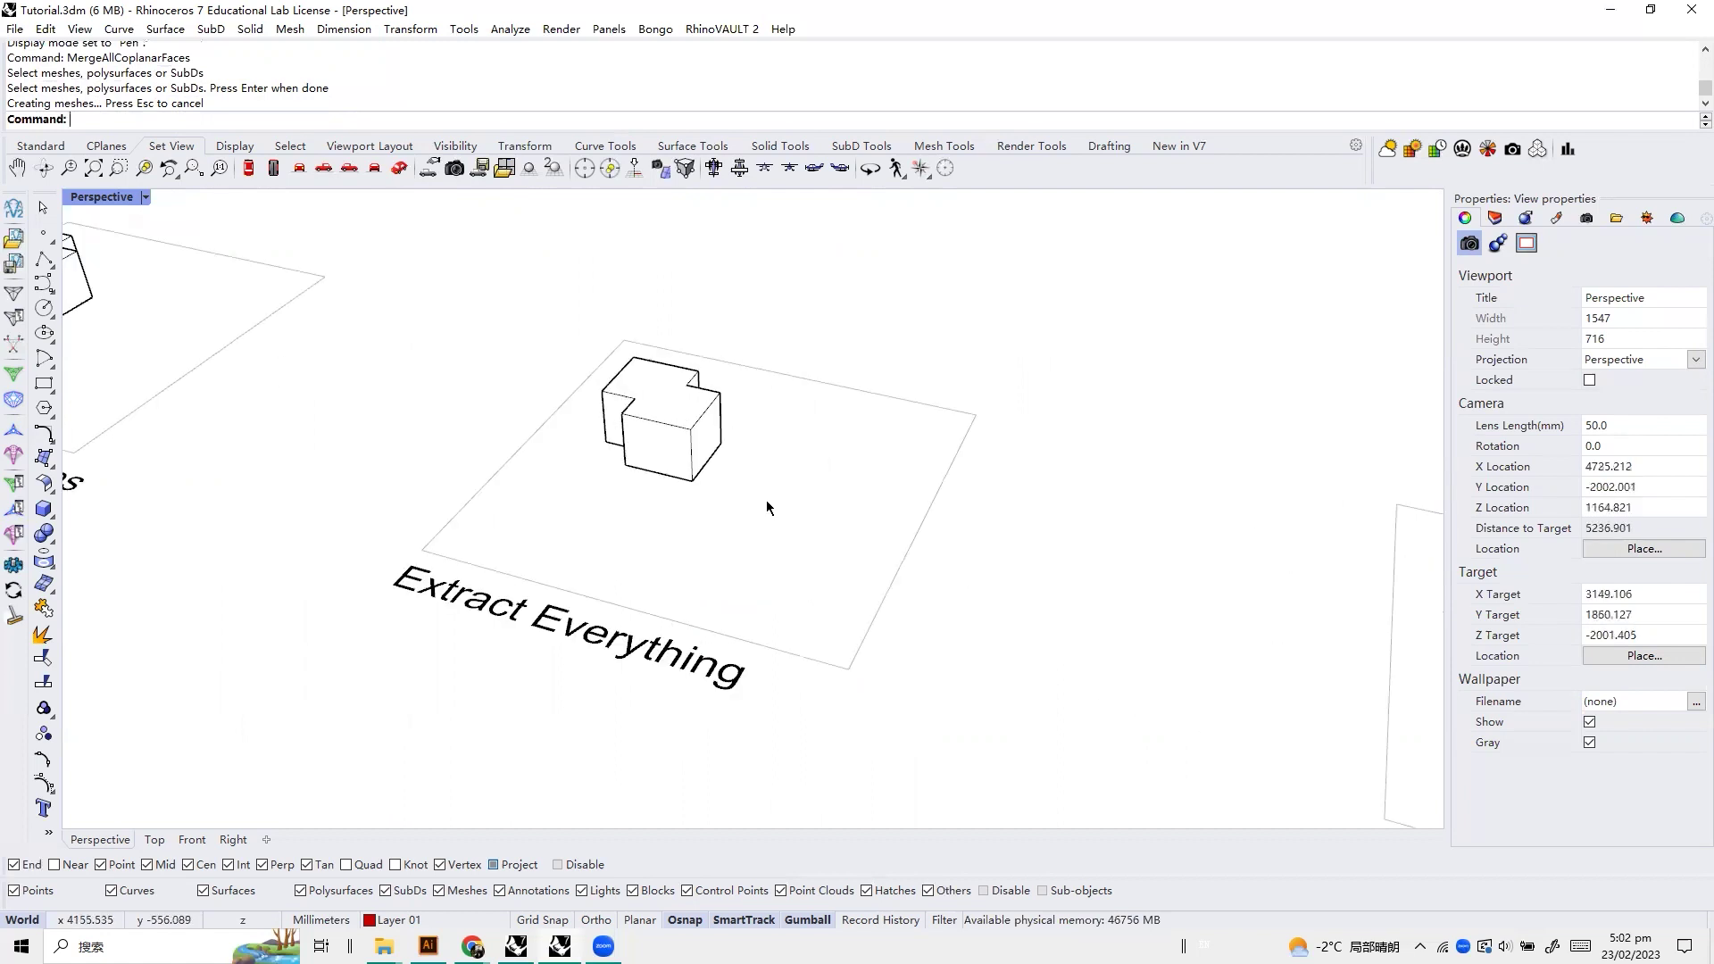
scroll(663, 368, up, 2)
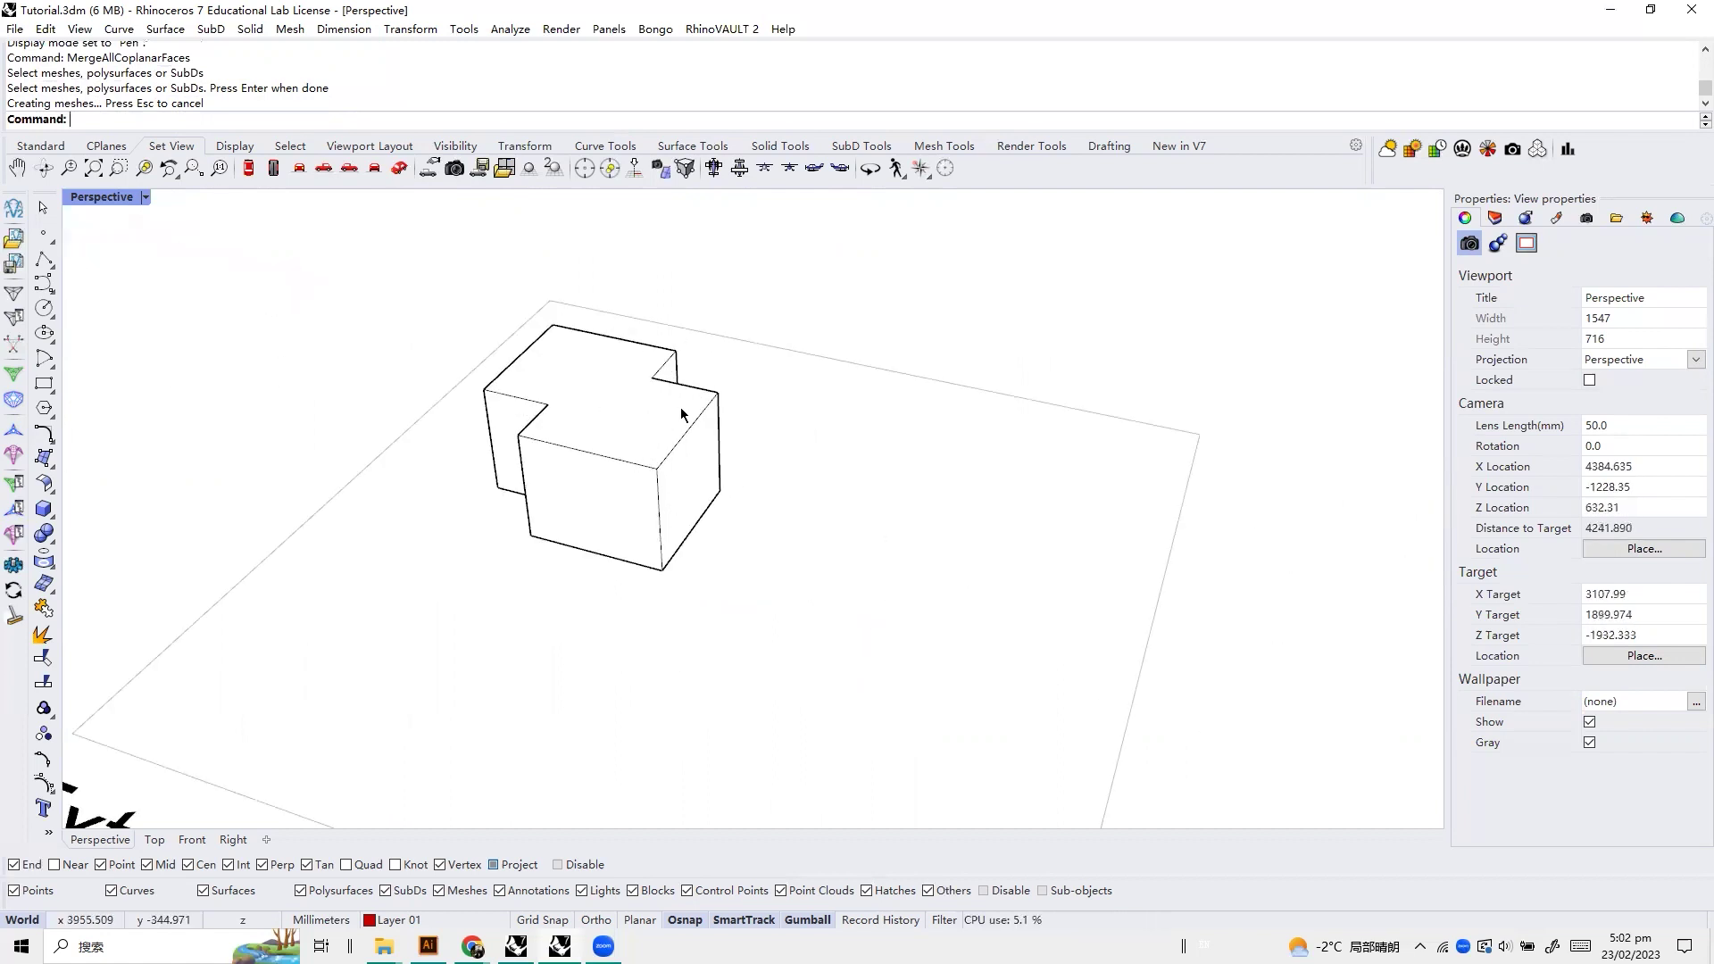
shift+right_drag(642, 436, 679, 482)
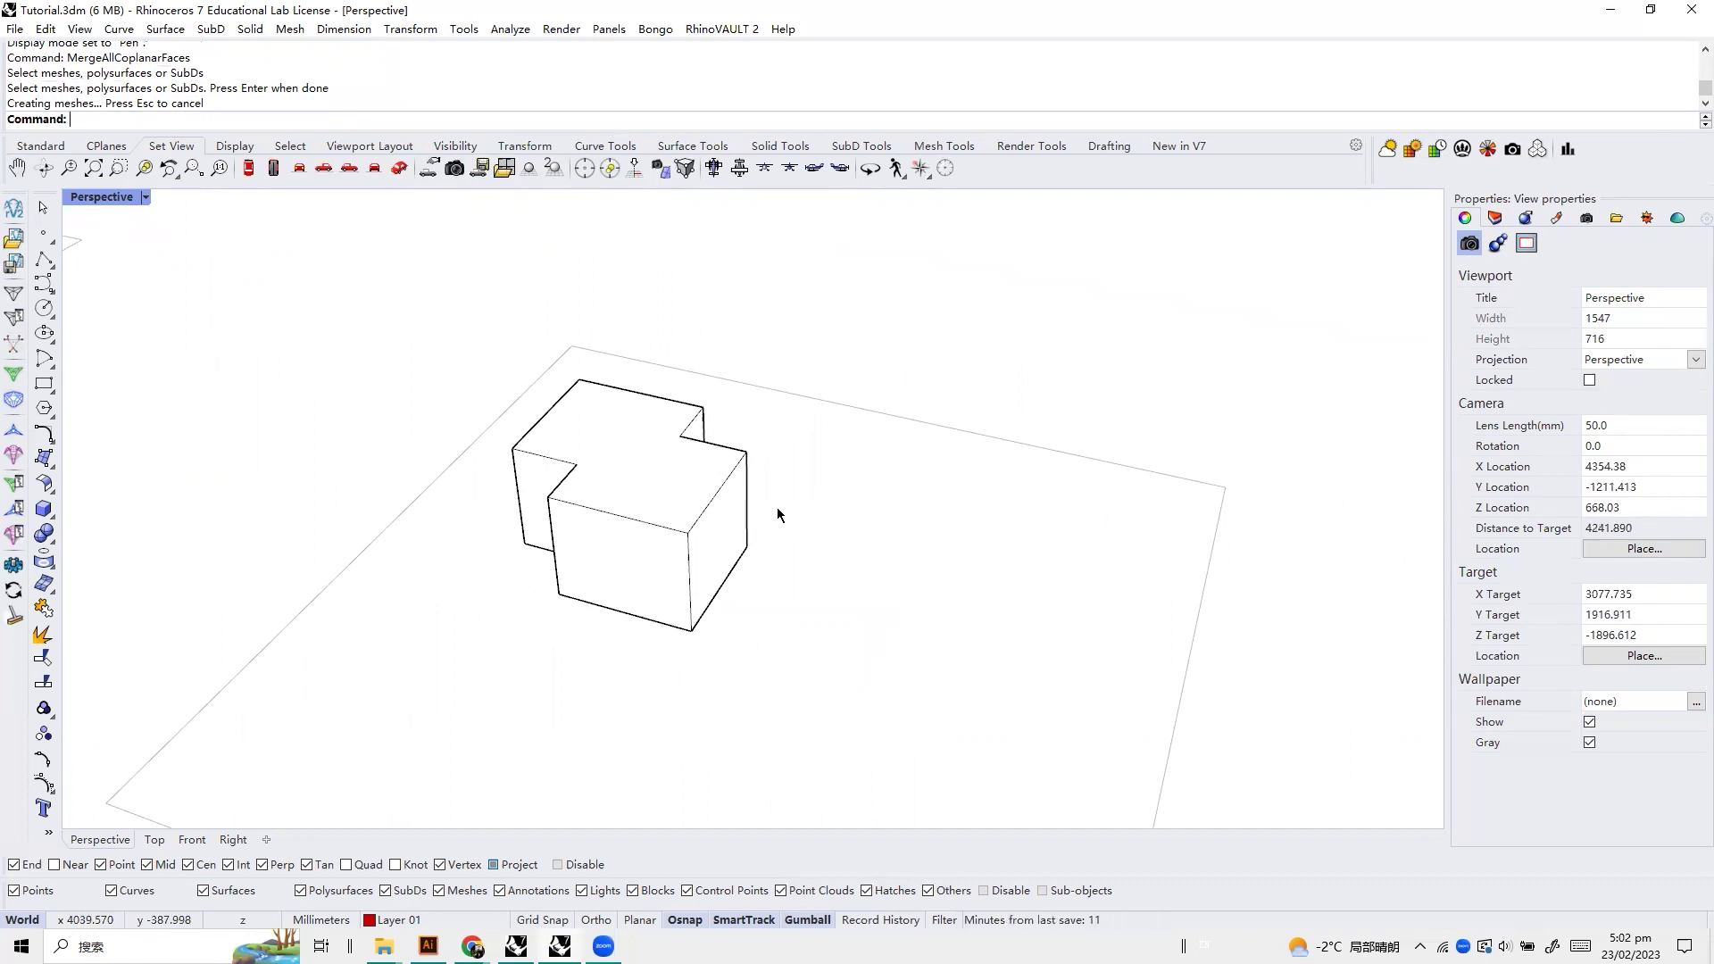
text(E)
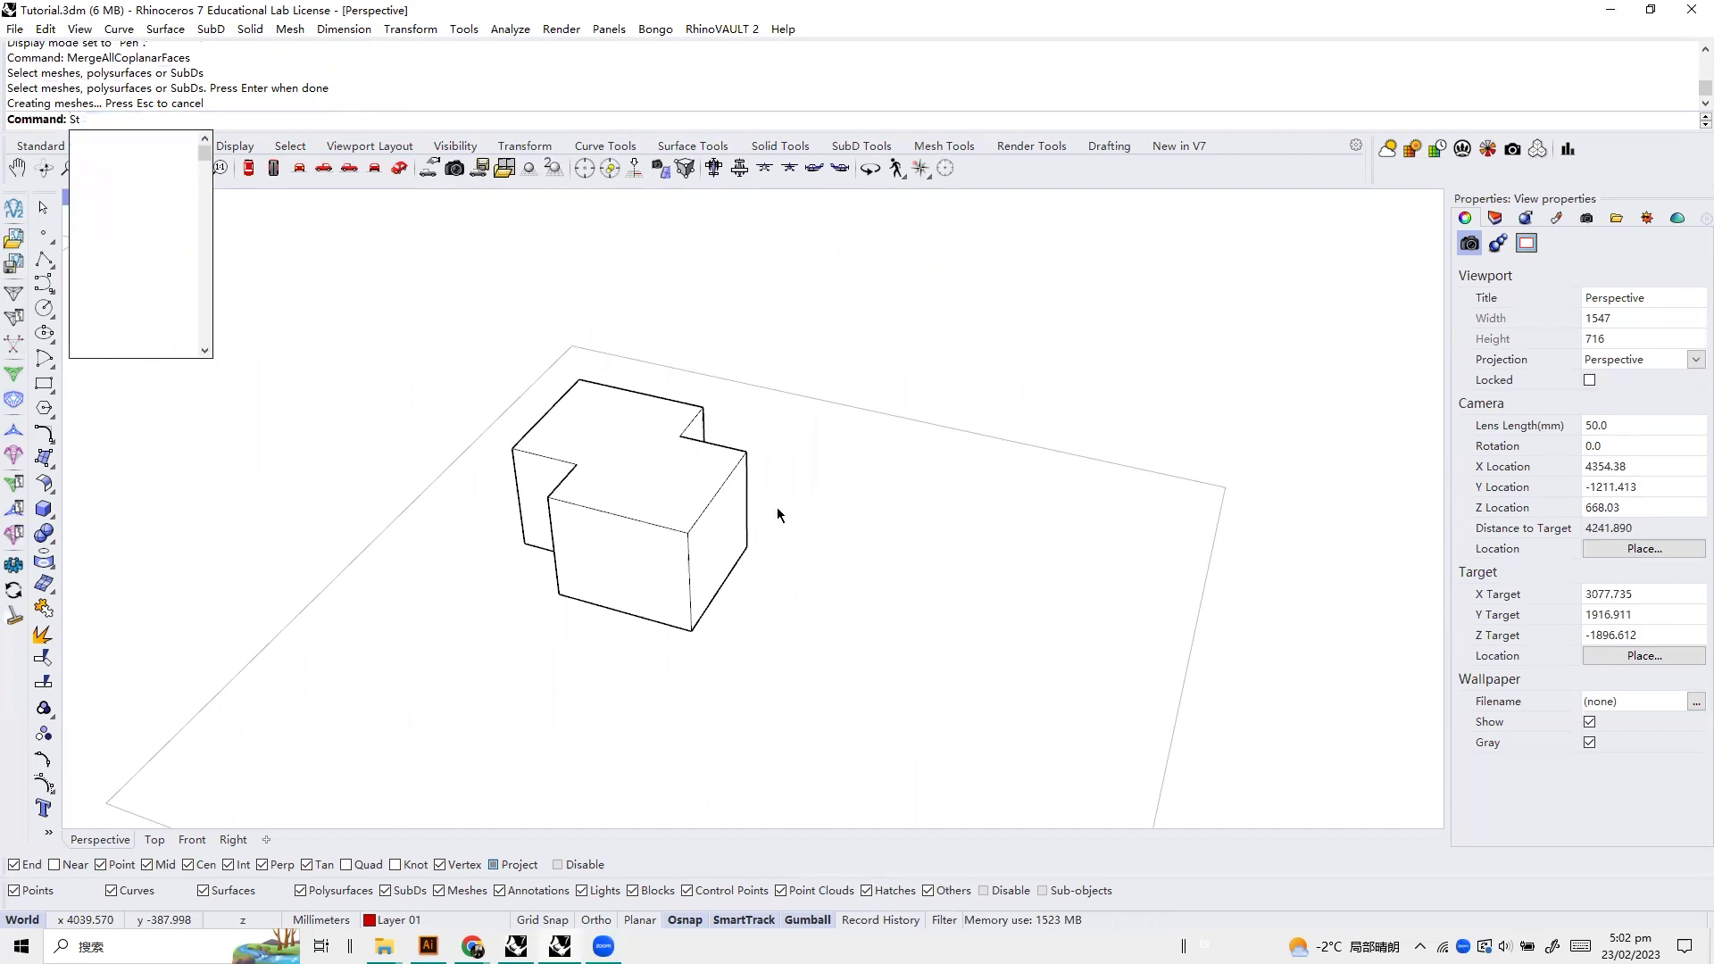
text(XTR)
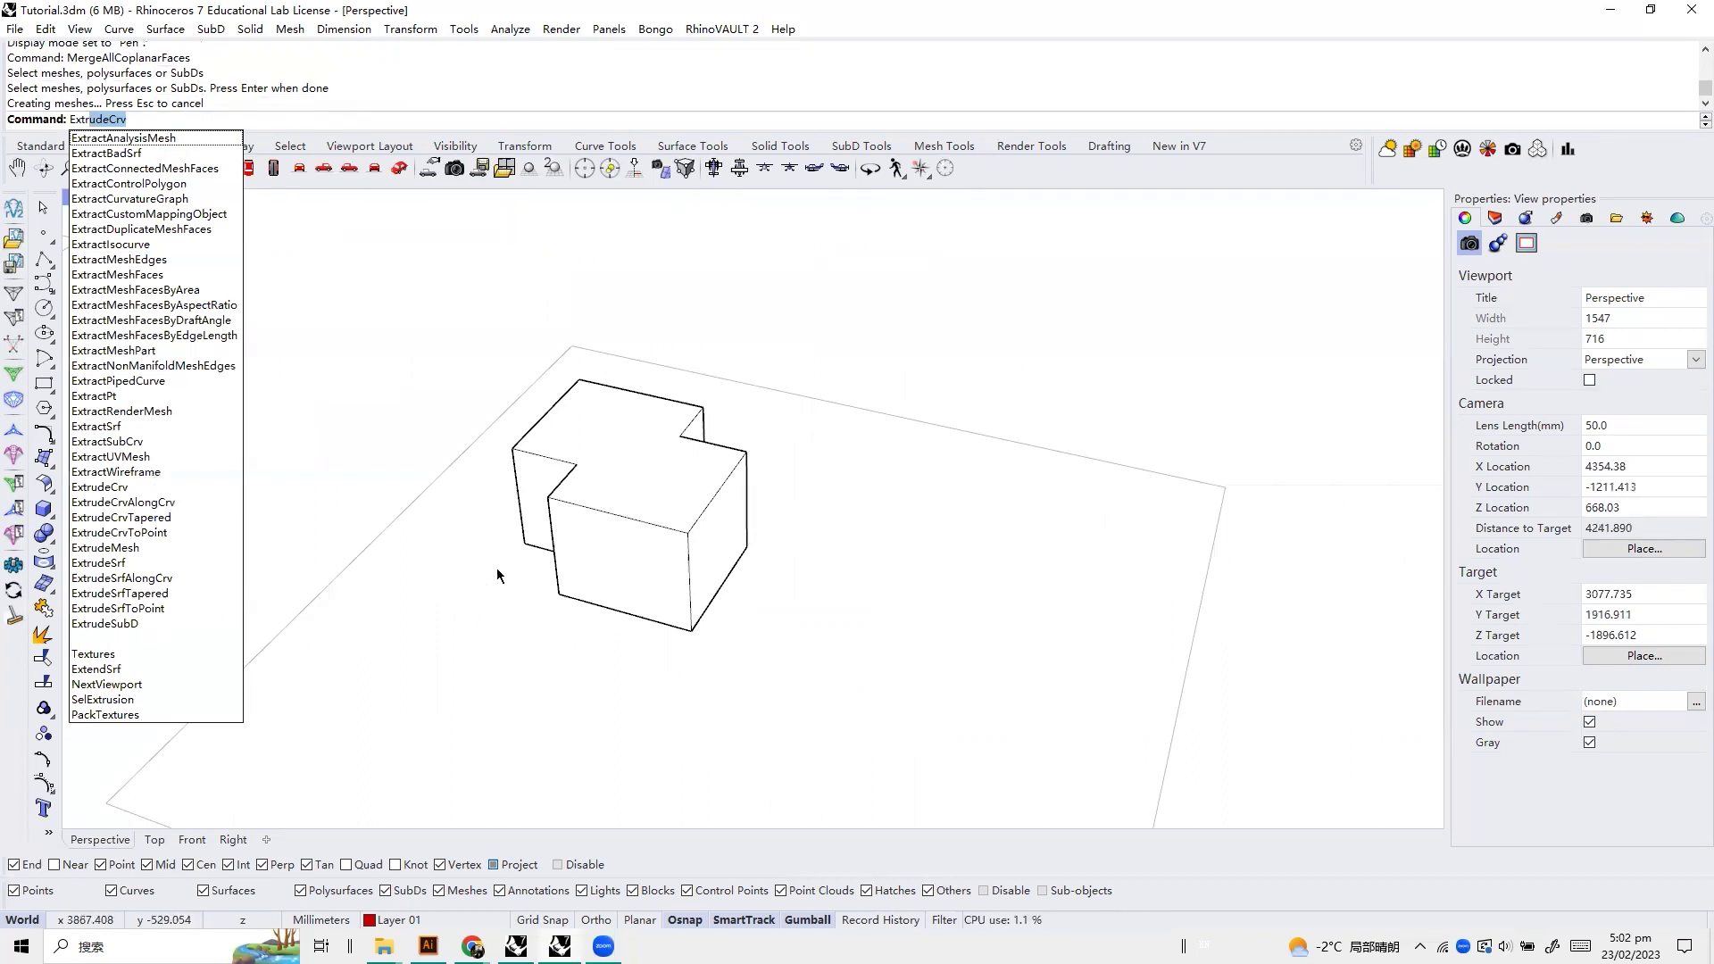
click(179, 472)
click(663, 493)
key(Return)
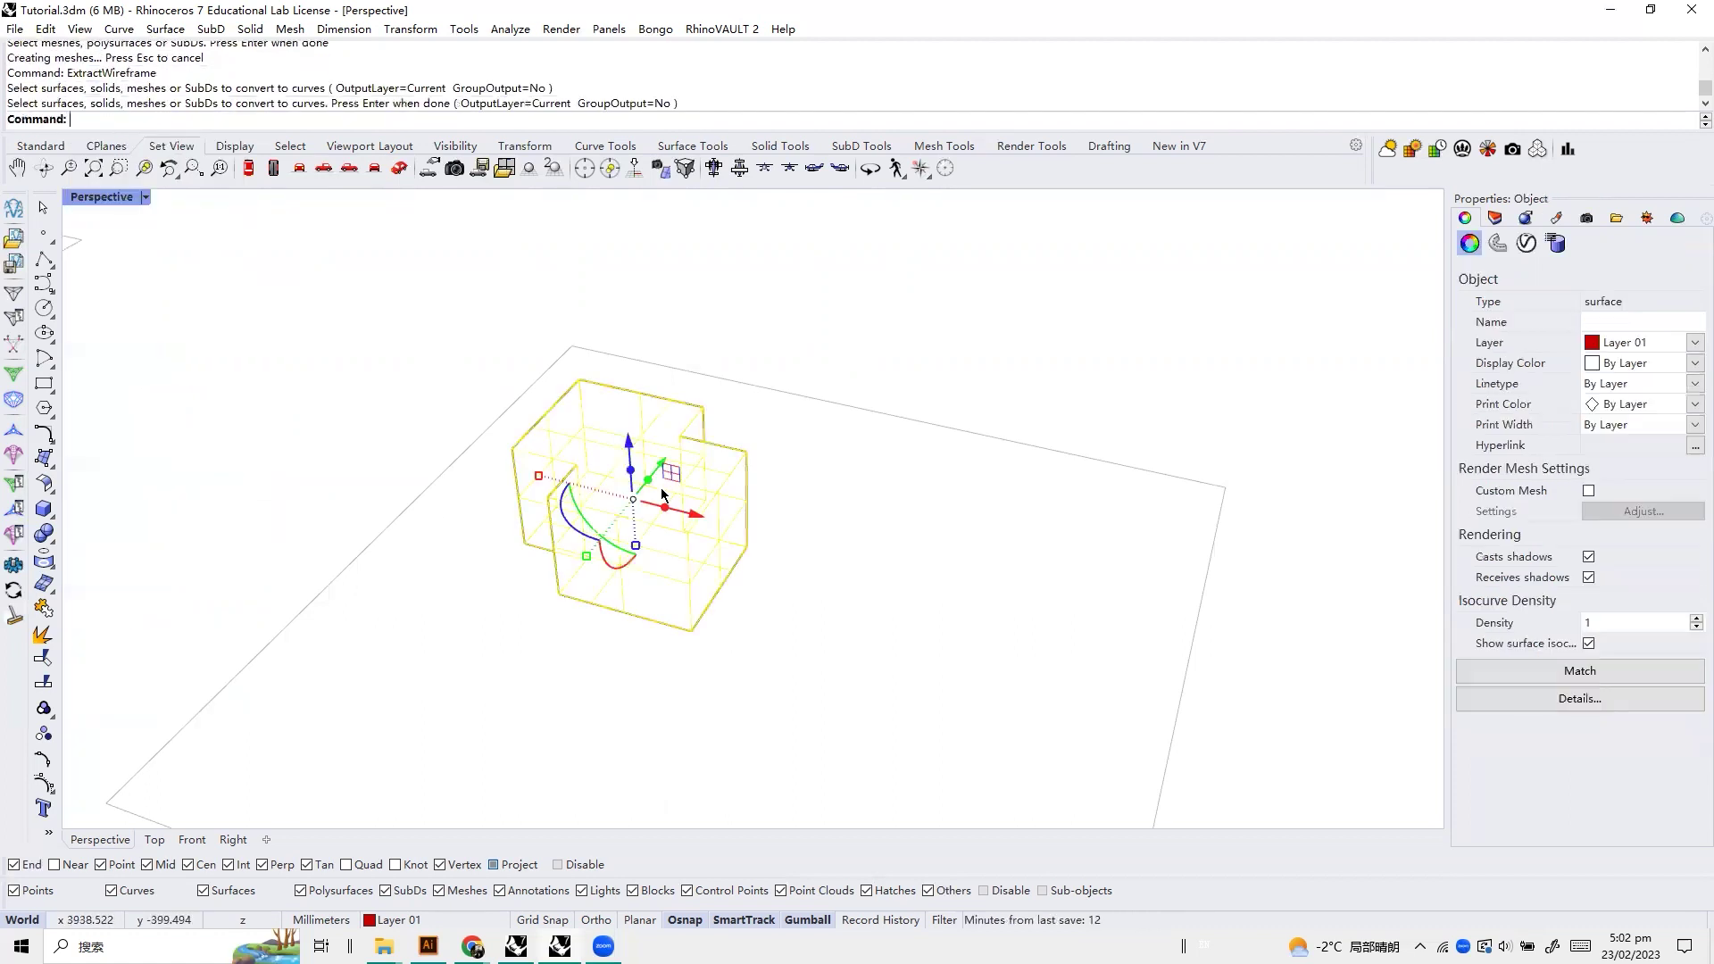
Move the extracted wireframe about 220 mm along the X axis beside the solid, and select individual curves to inspect them
mouse_move(699, 521)
mouse_down()
mouse_move(873, 689)
mouse_move(945, 700)
mouse_up()
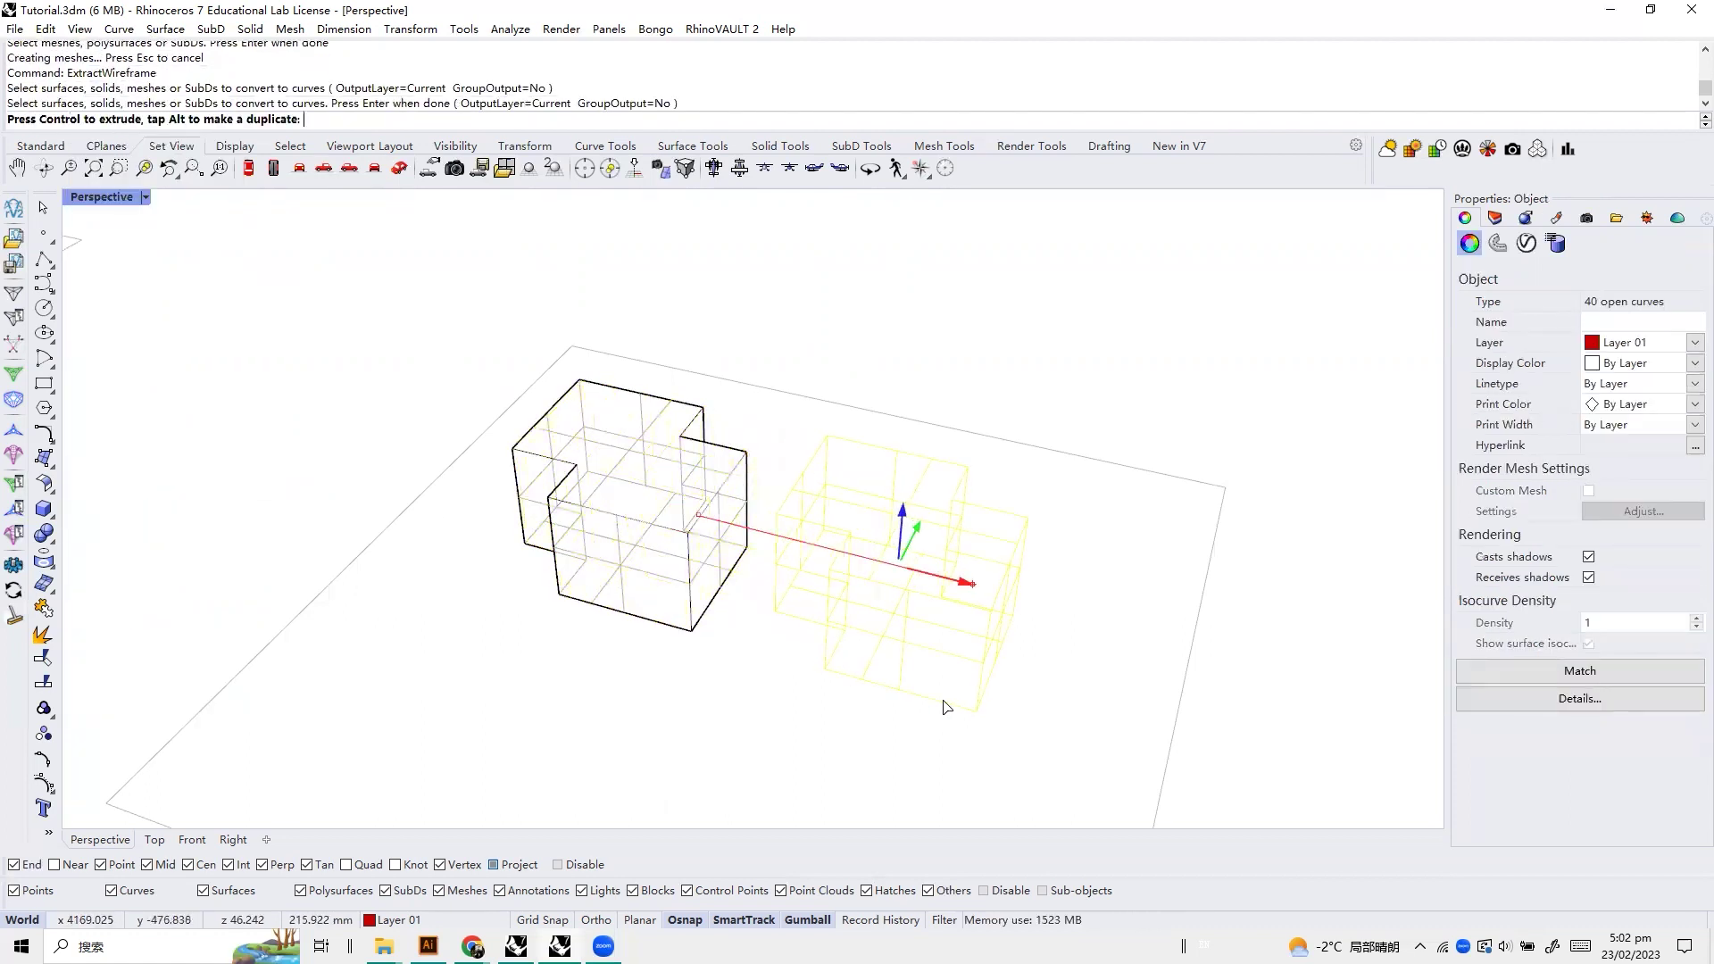
key(Escape)
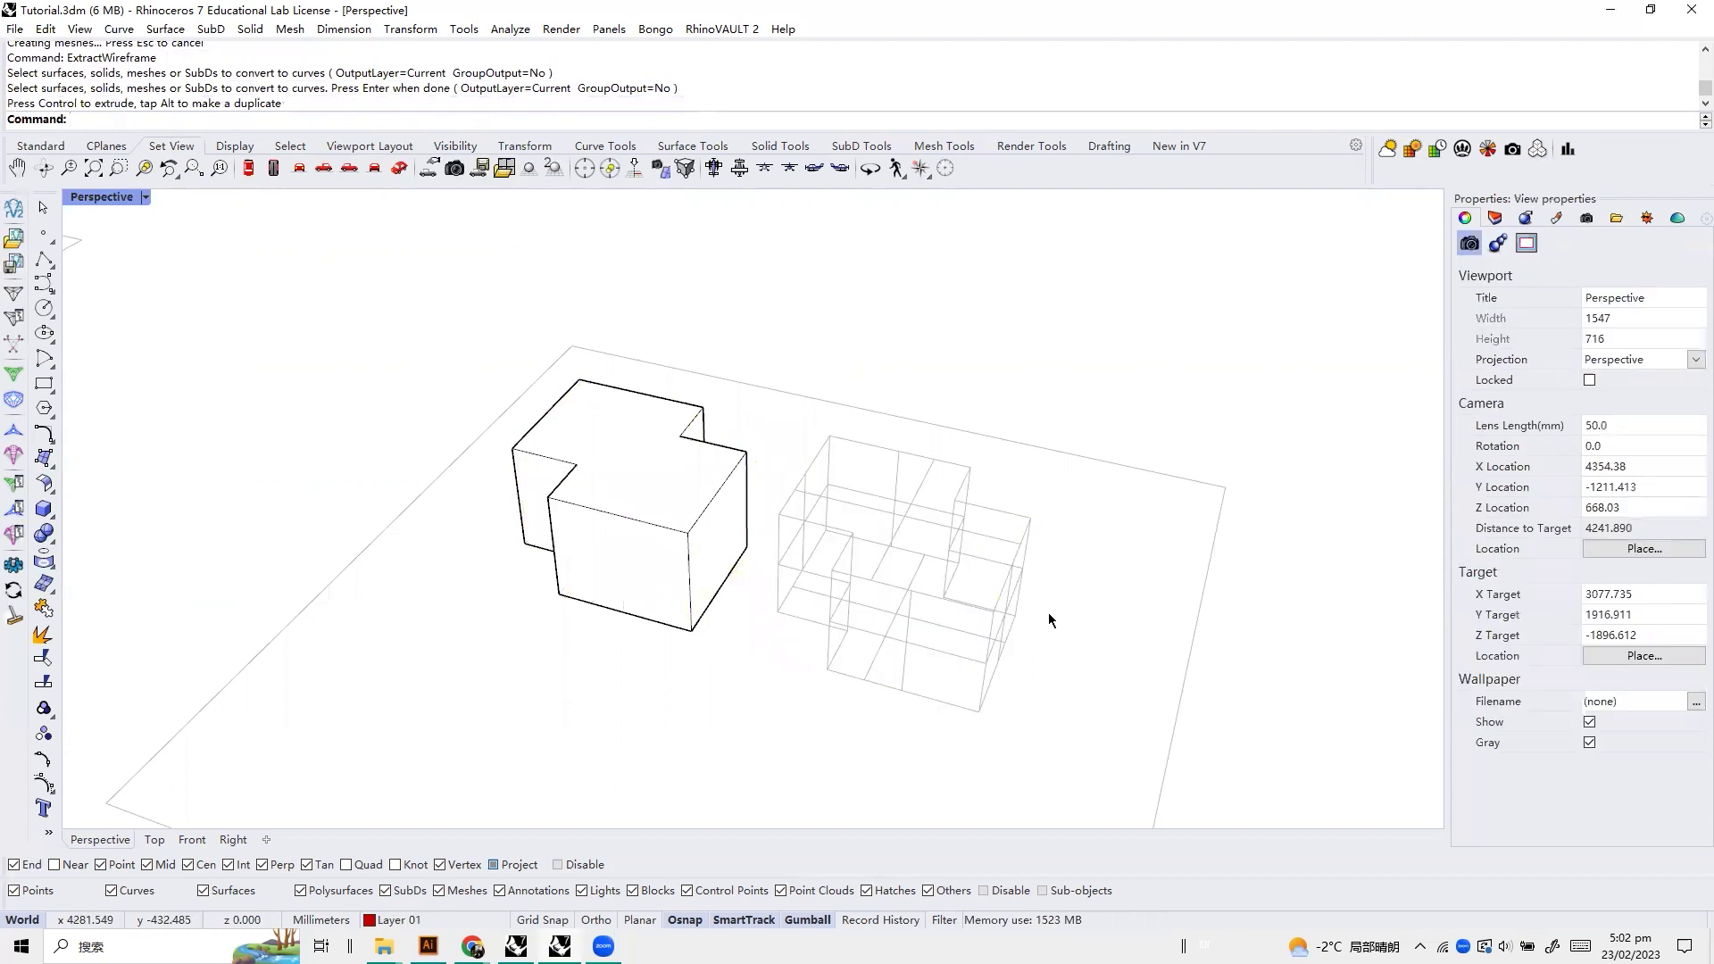
click(823, 452)
click(909, 449)
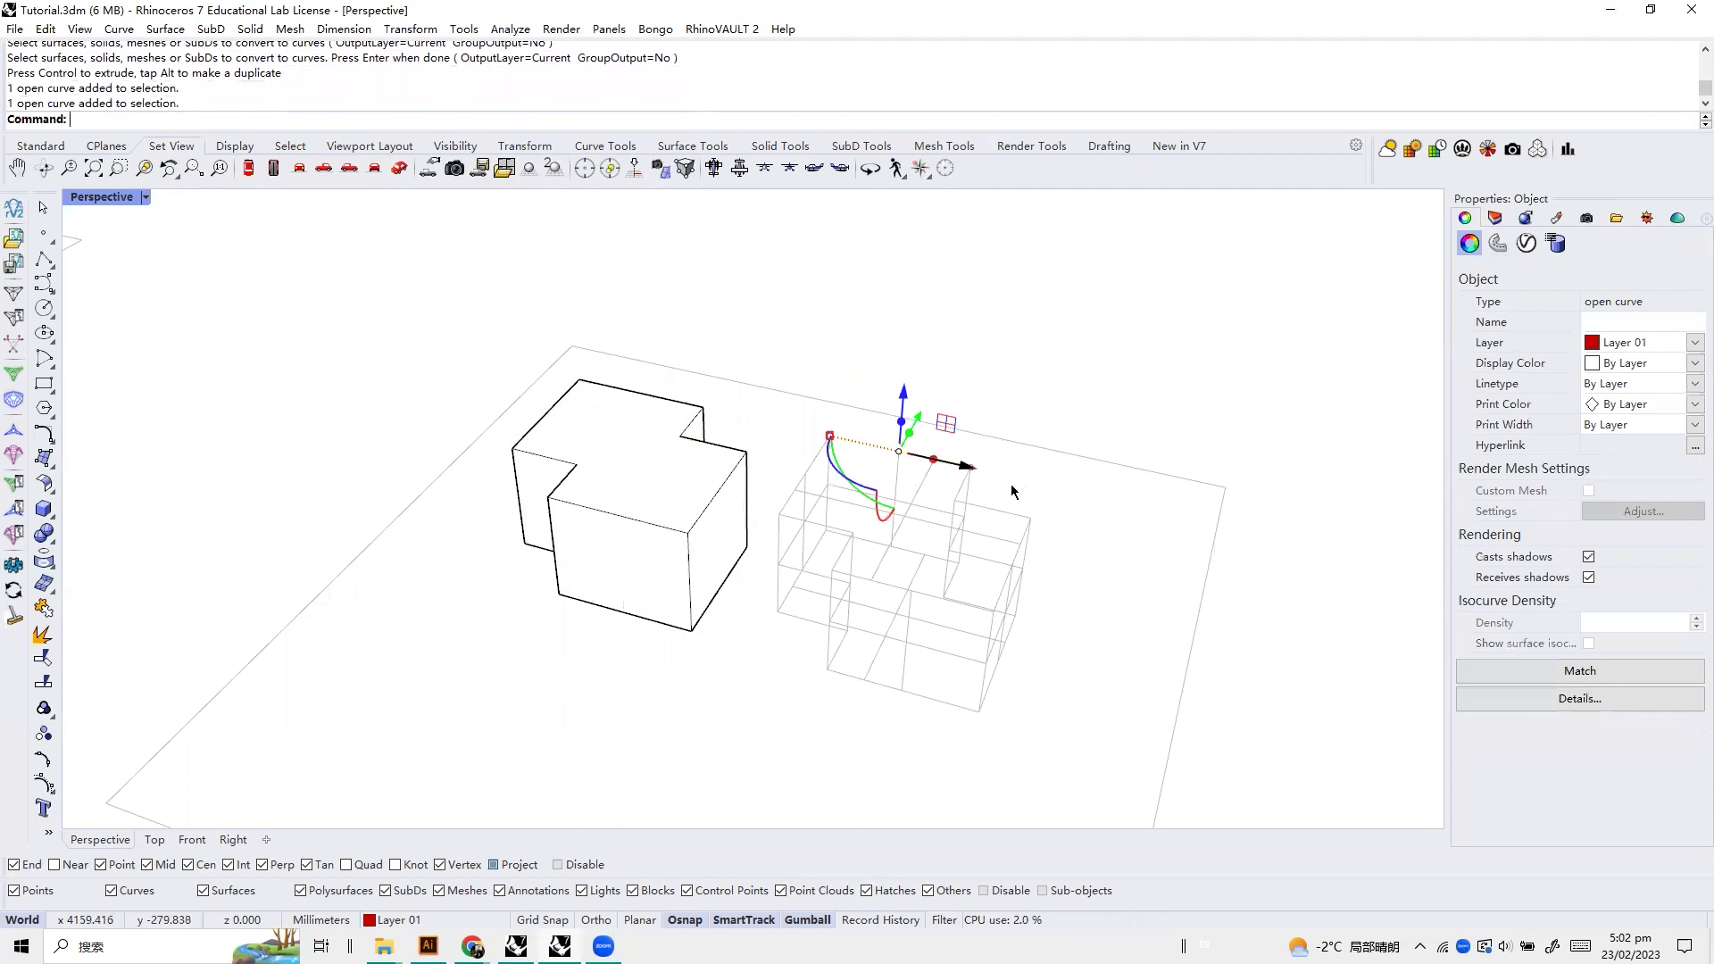
click(958, 490)
click(1073, 543)
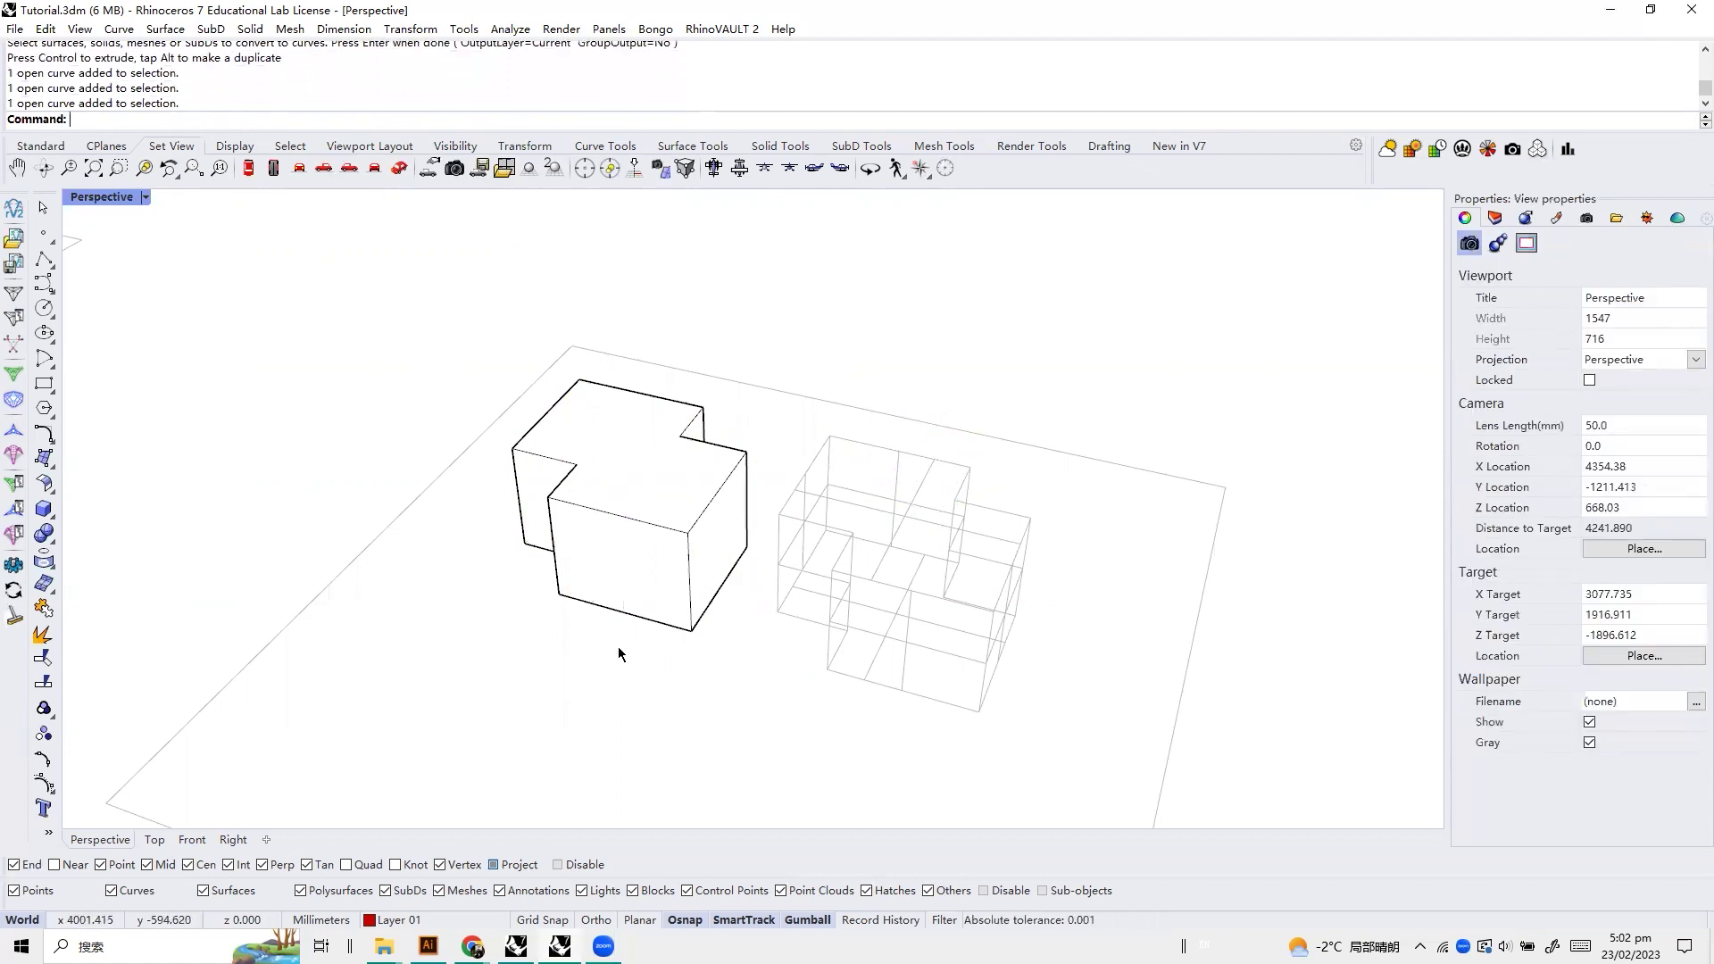
Duplicate the borders of all the solid's faces with DupFaceBorder and move the closed curves in front of the solid
text(DupFaceBorder)
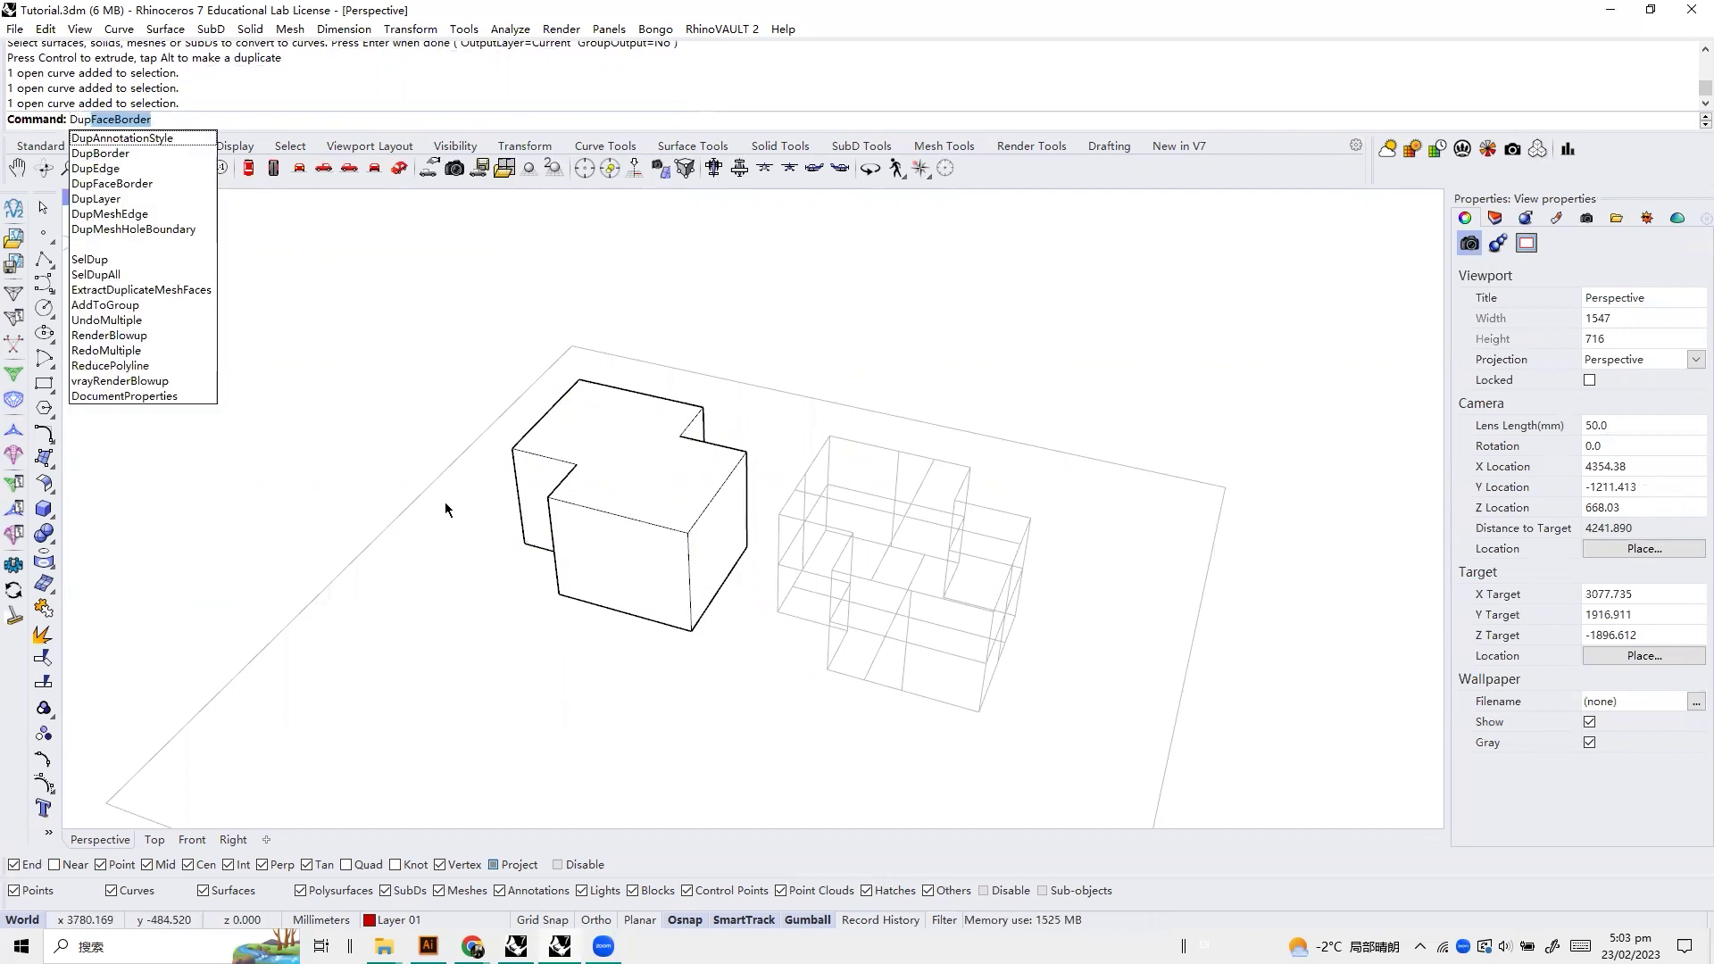
key(Return)
drag(754, 430, 527, 653)
key(Return)
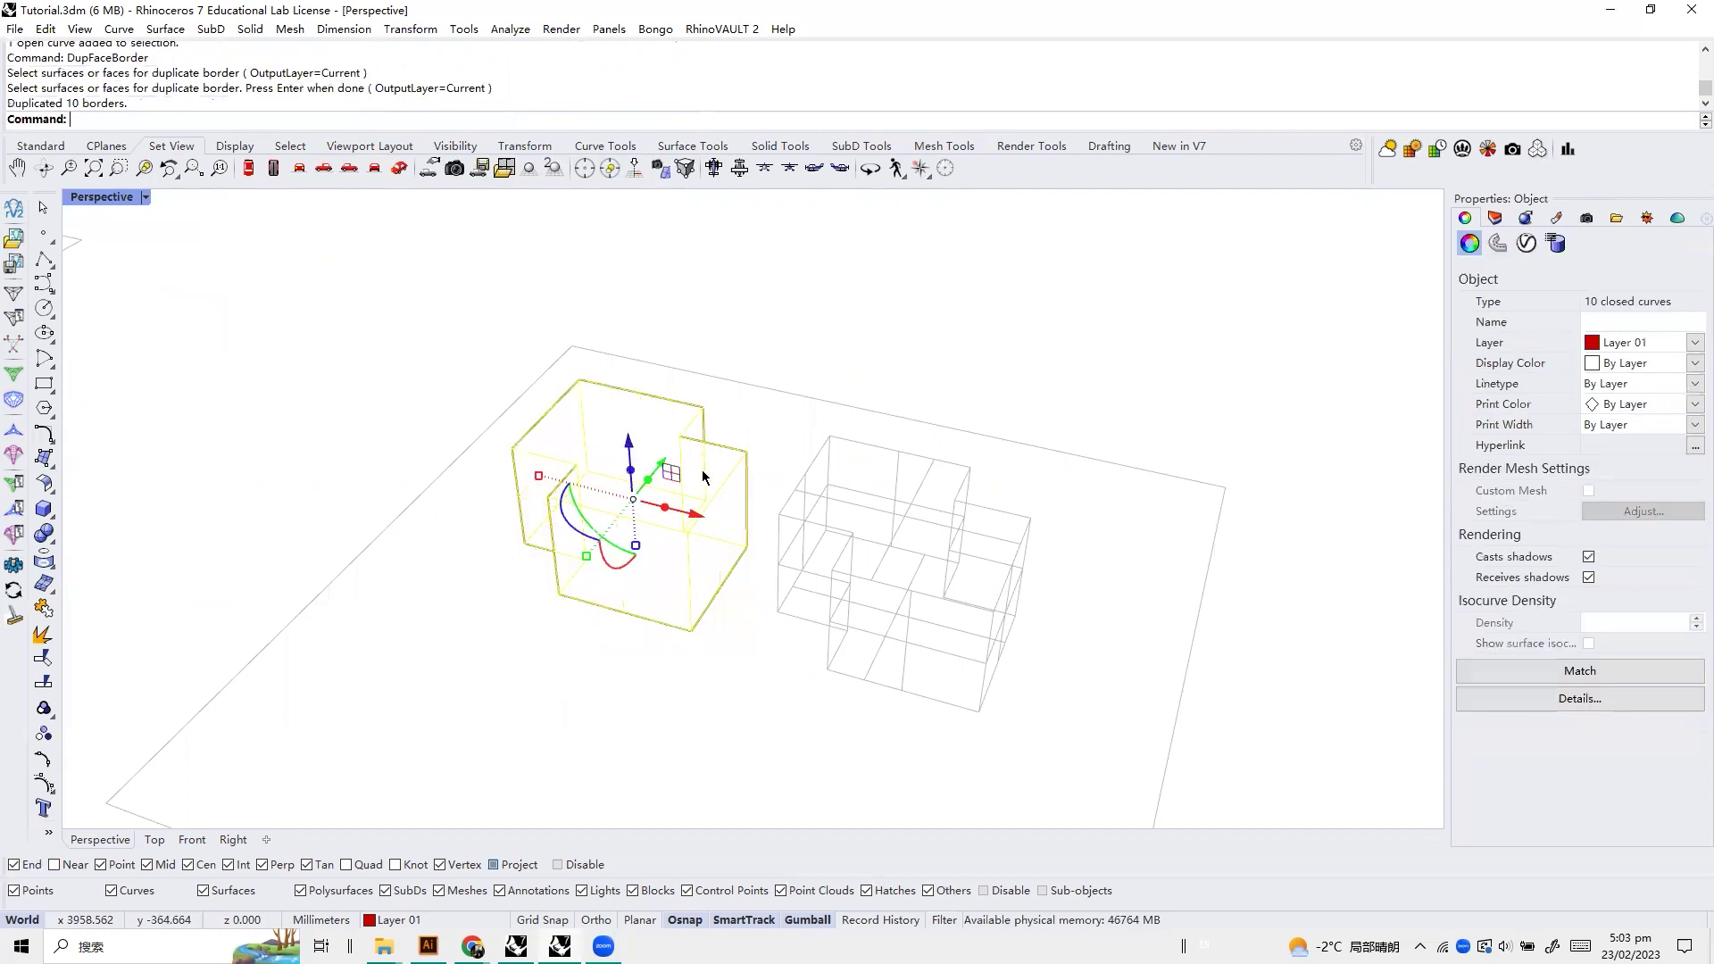
drag(661, 466, 513, 640)
click(707, 675)
Fill the top closed border curve of the duplicated set with a Solid hatch
shift+right_drag(522, 667, 482, 544)
click(430, 593)
click(482, 632)
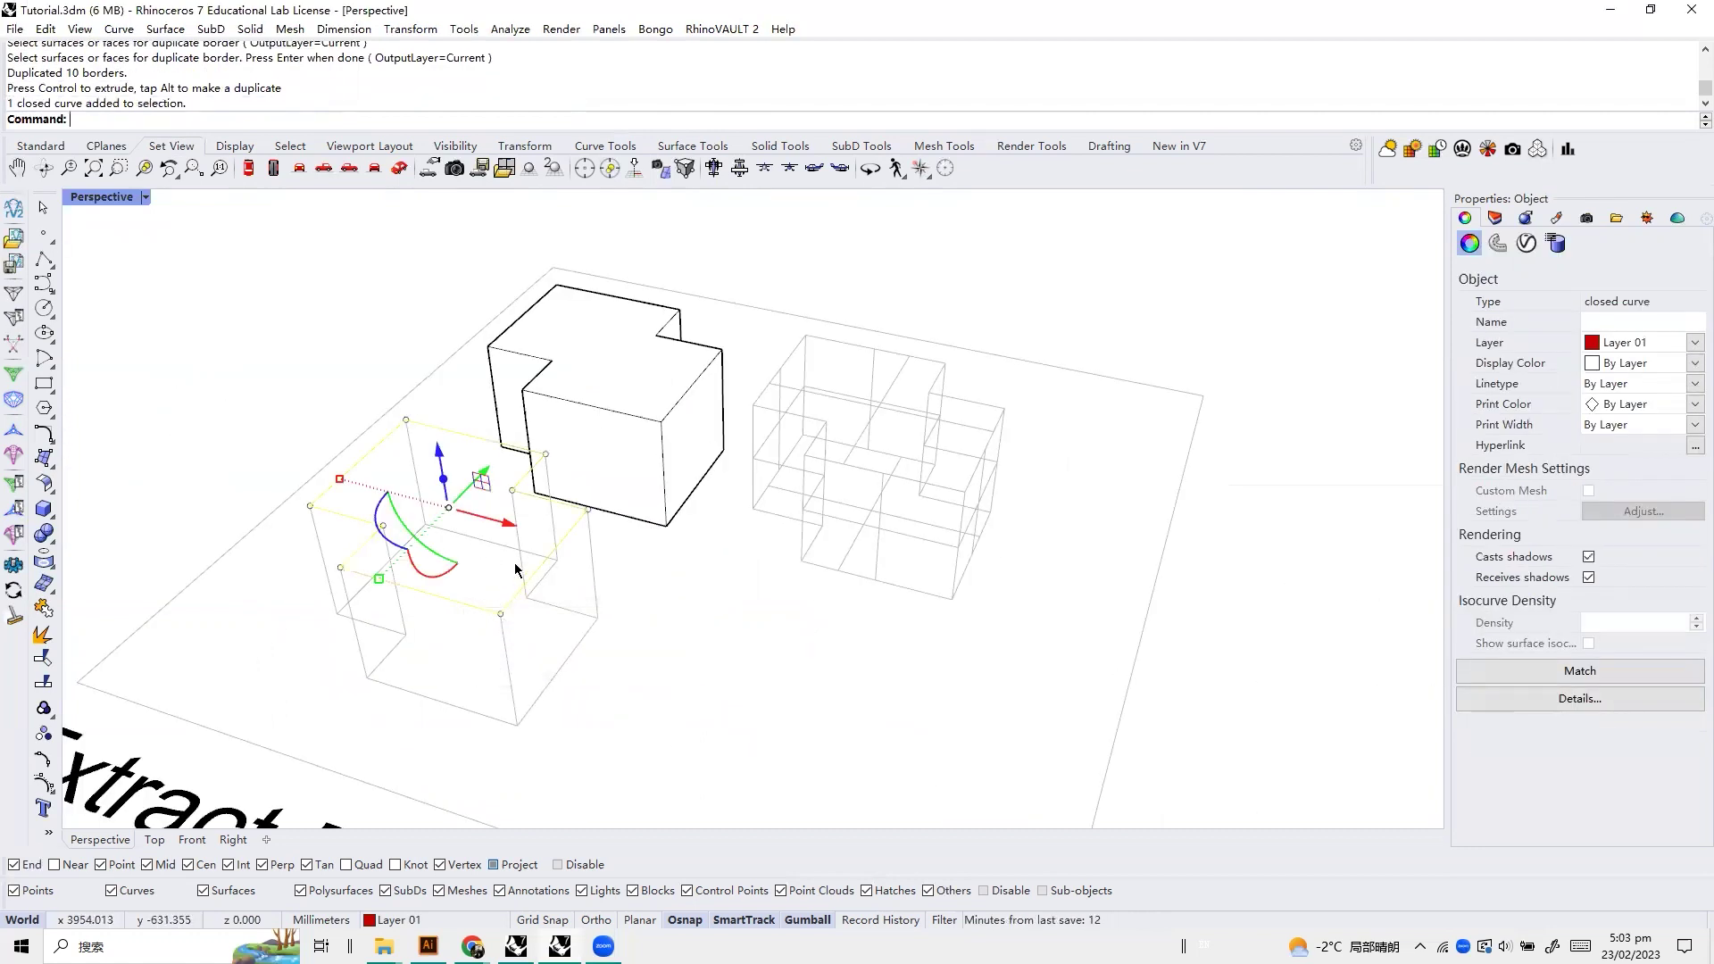
text(H)
key(Return)
click(375, 732)
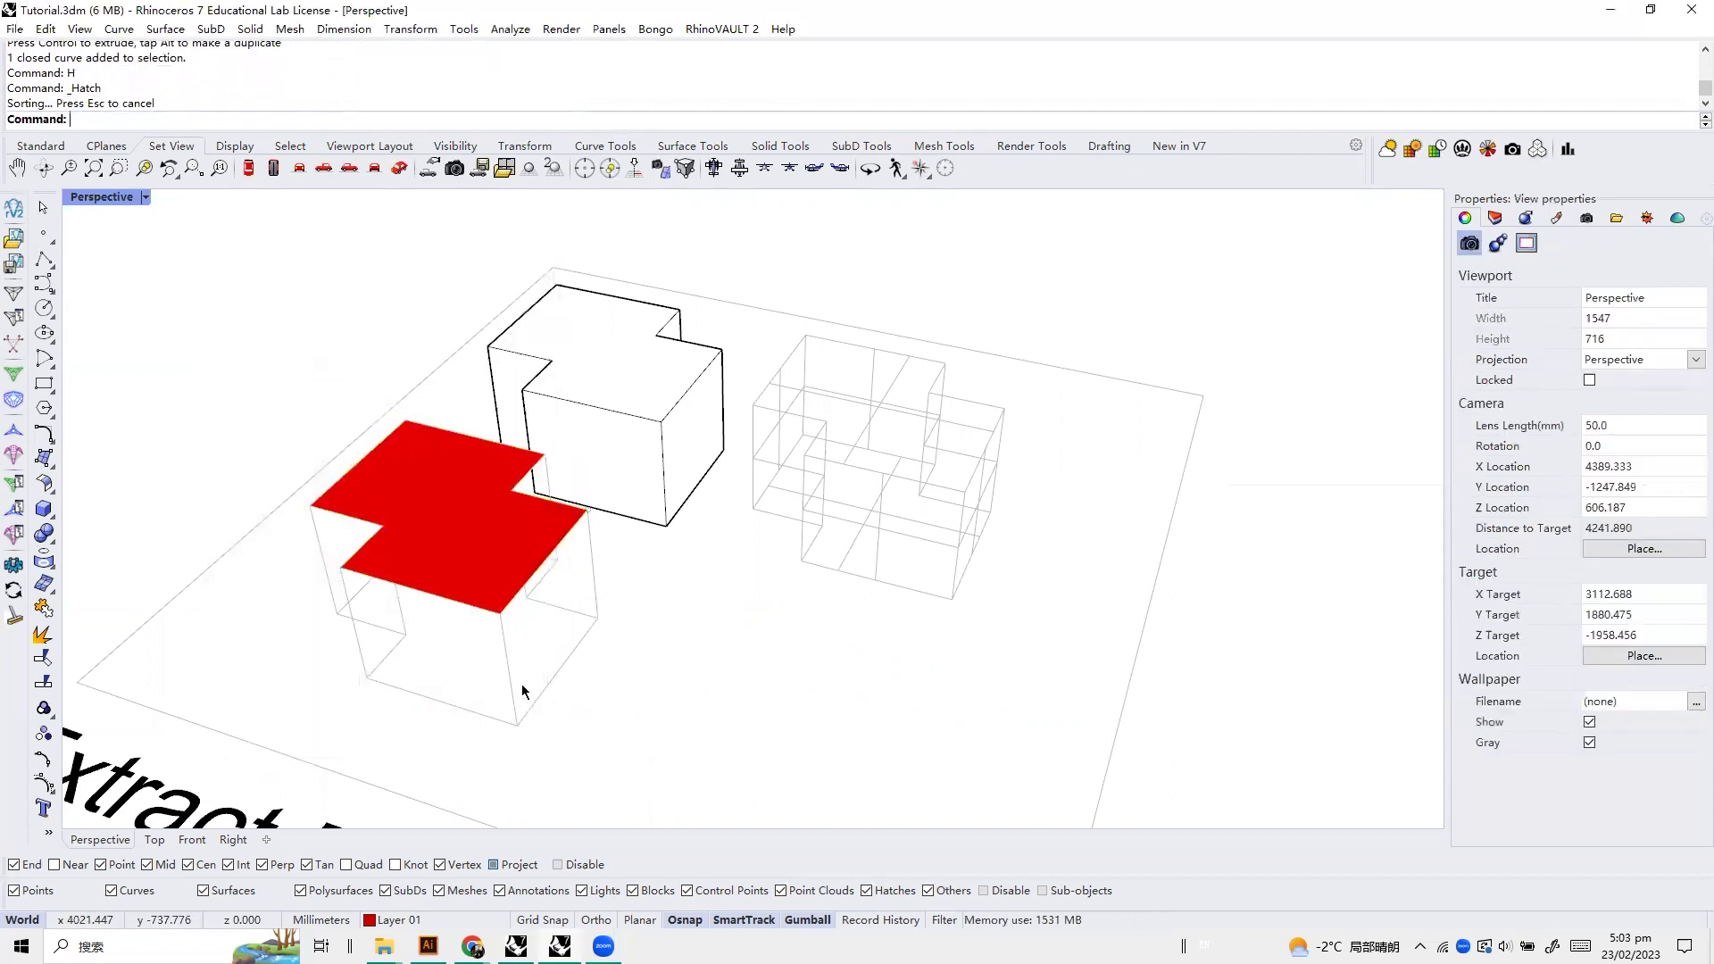
Apply a solid-filled hatch to the side face border adjoining the hatched top
click(545, 717)
click(574, 750)
key(Return)
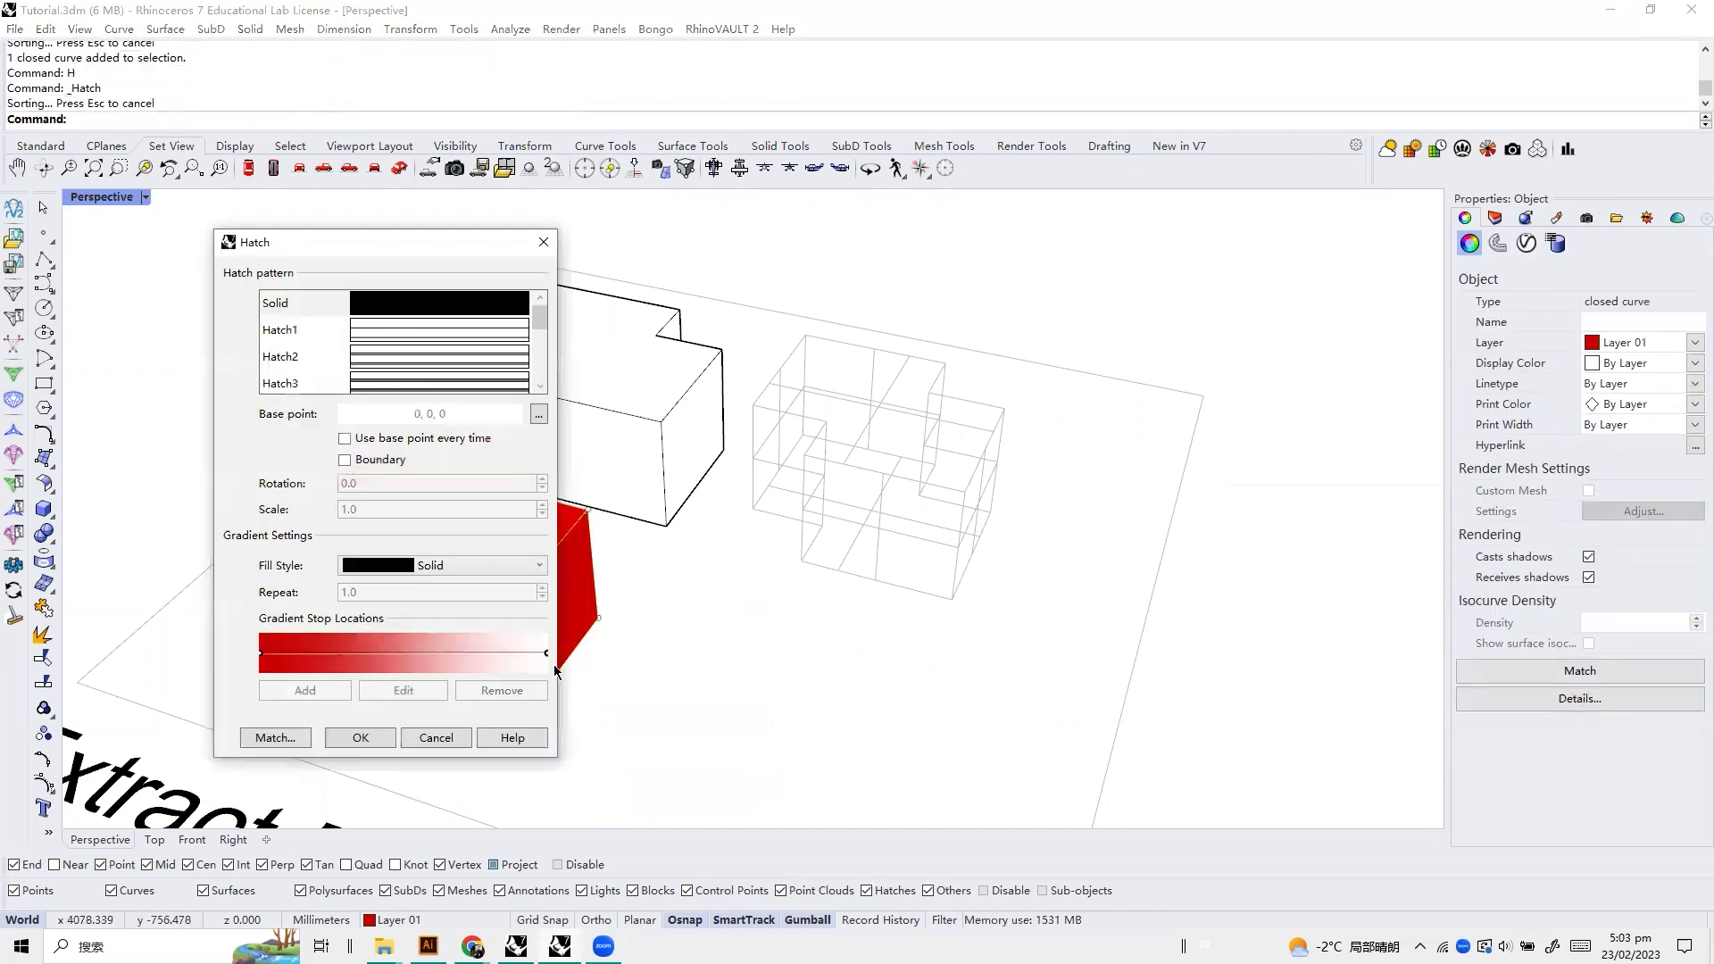
click(438, 330)
click(361, 737)
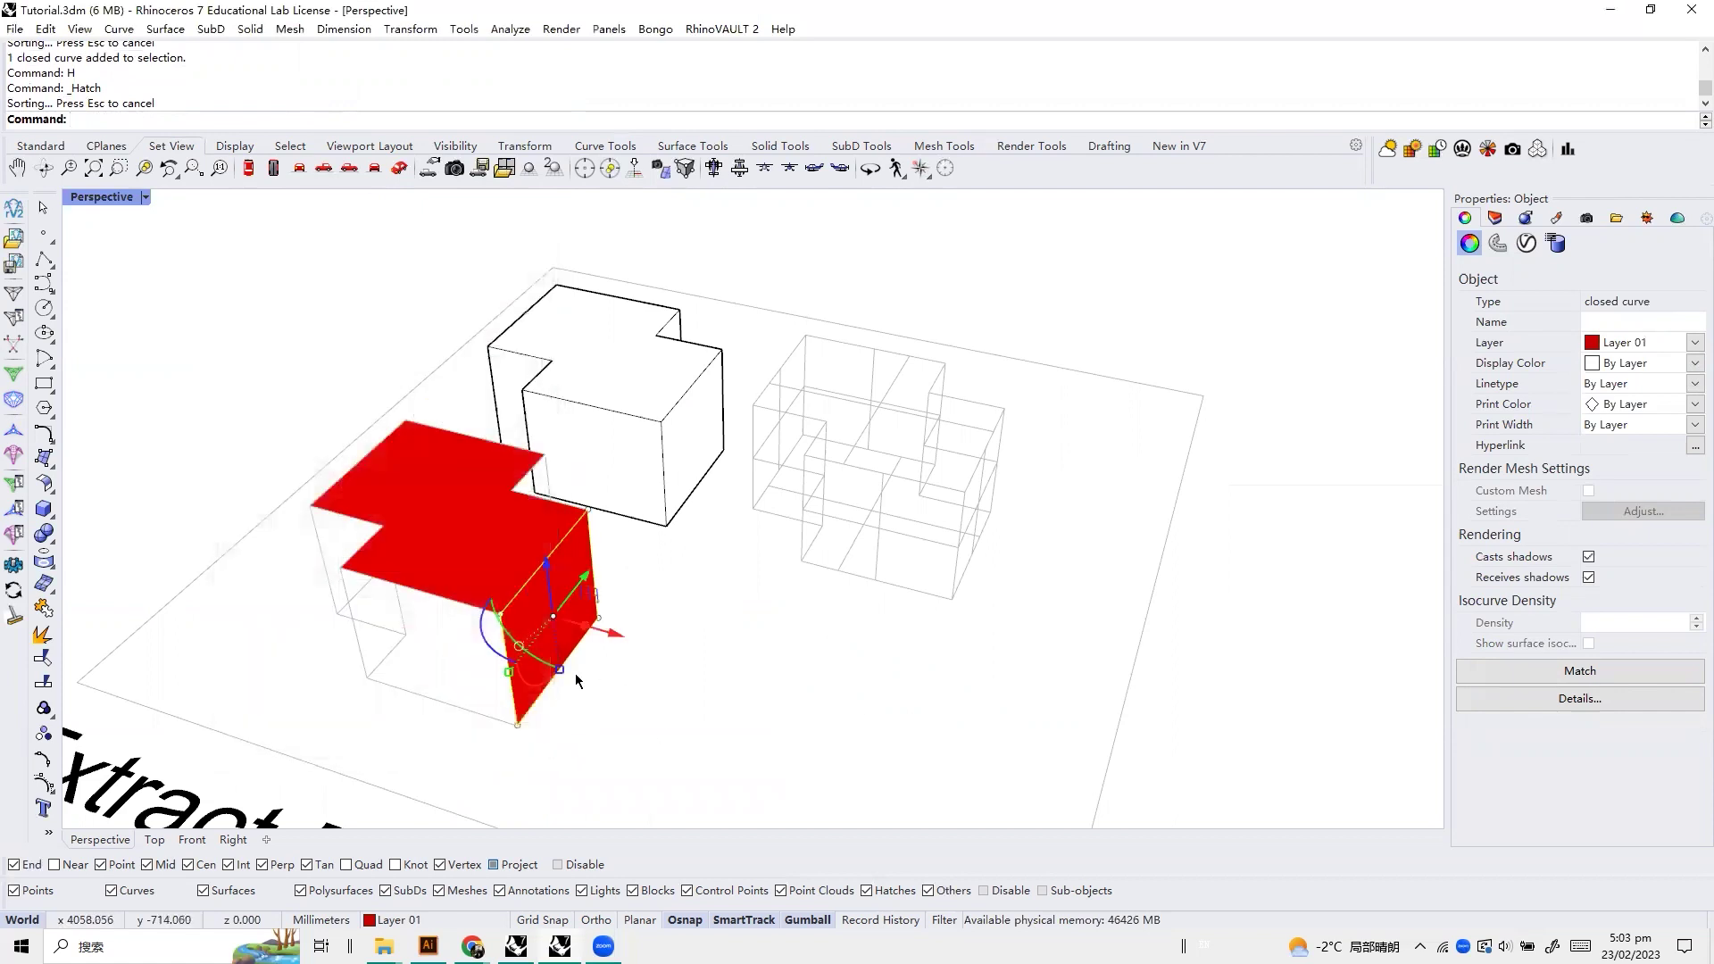
Bring the Selectionfilter frame's sample objects into view and set the perspective viewport to the Shaded display mode
scroll(482, 571, down, 5)
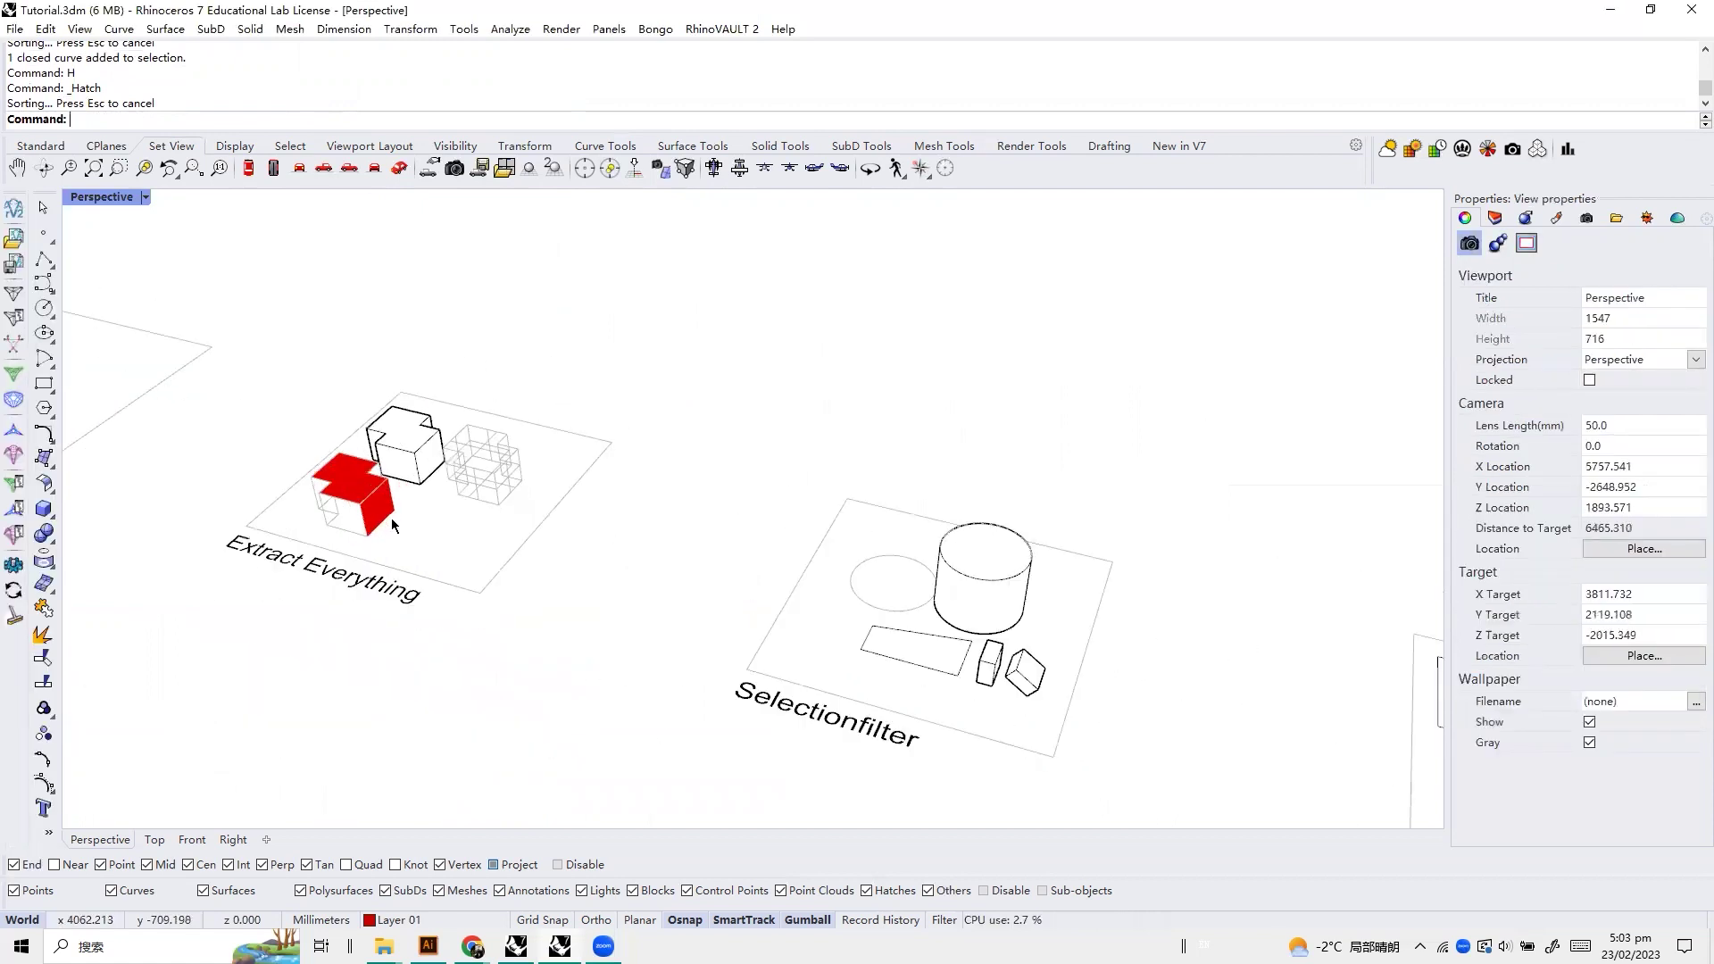
scroll(397, 509, up, 2)
scroll(340, 363, down, 2)
shift+right_drag(982, 581, 839, 522)
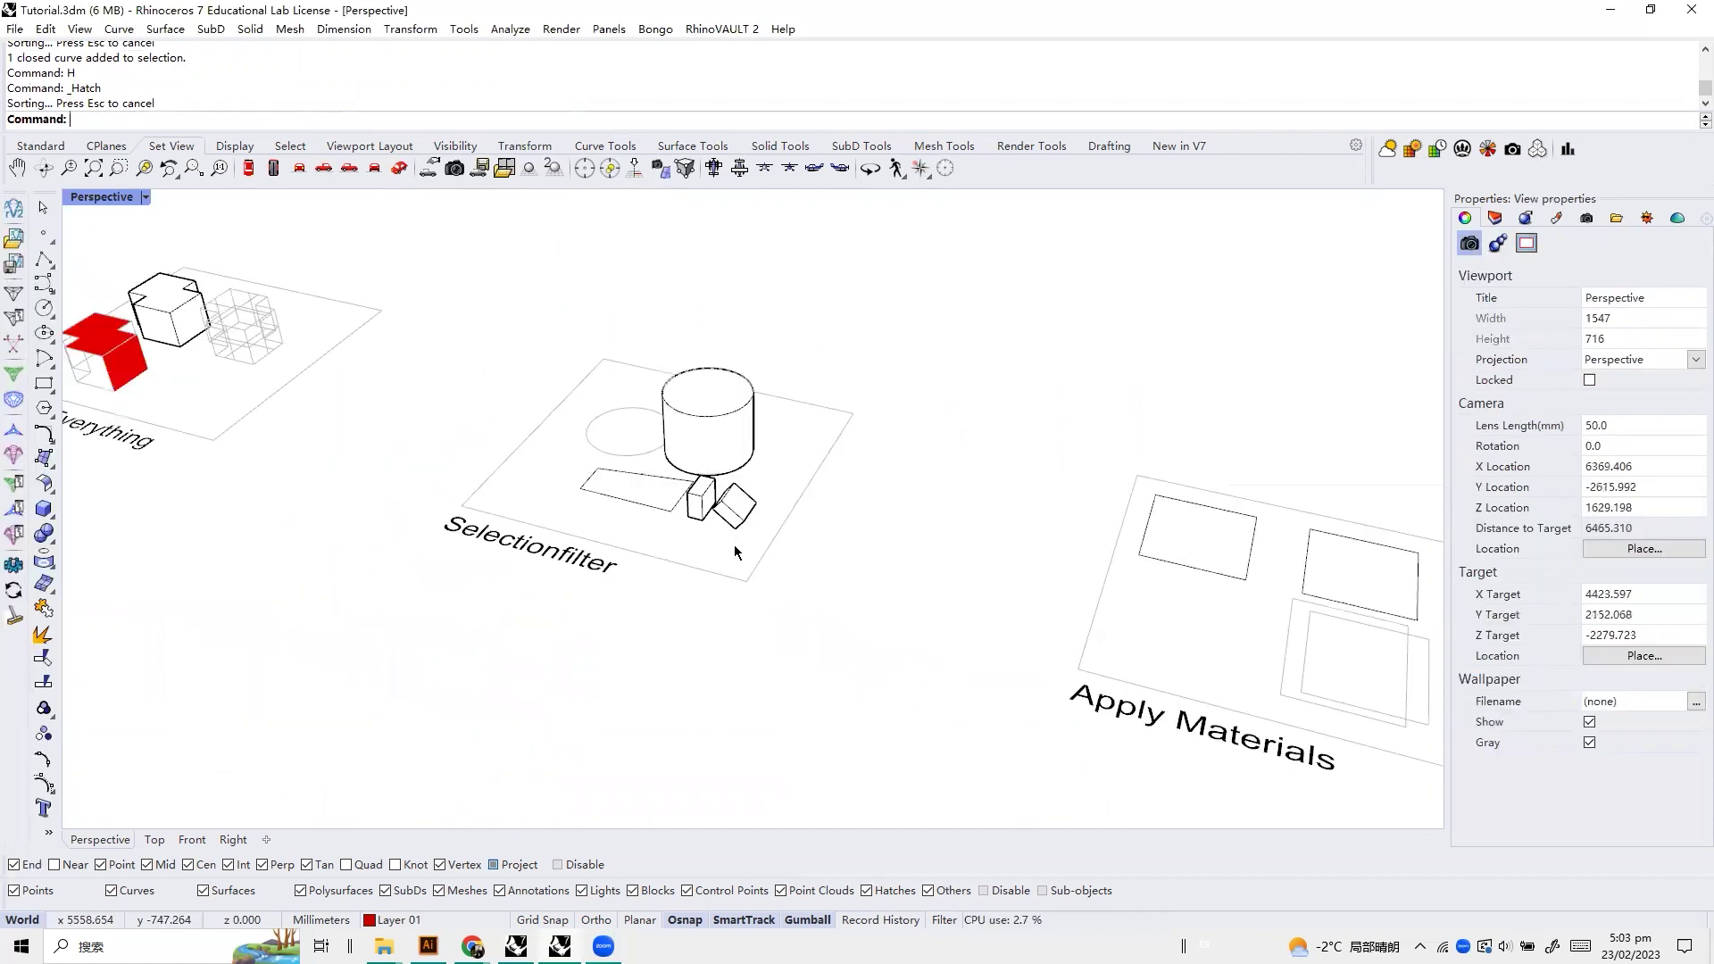
right_drag(735, 549, 884, 693)
scroll(884, 694, up, 2)
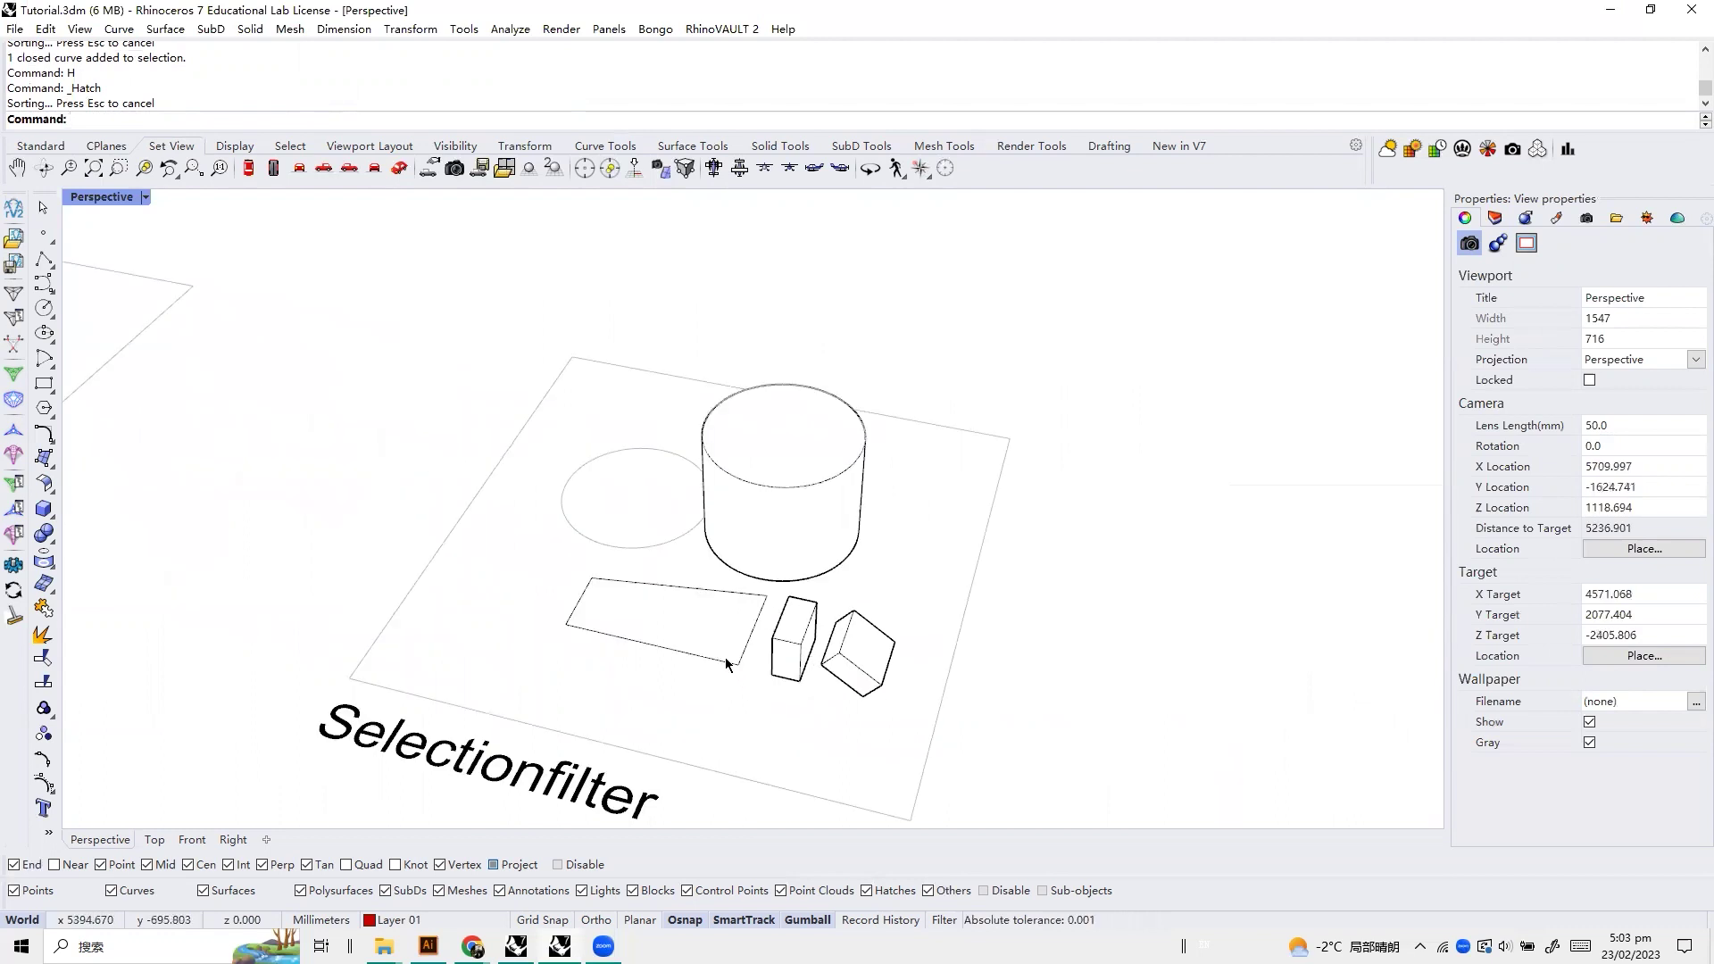
right_drag(728, 666, 692, 644)
click(109, 204)
click(215, 256)
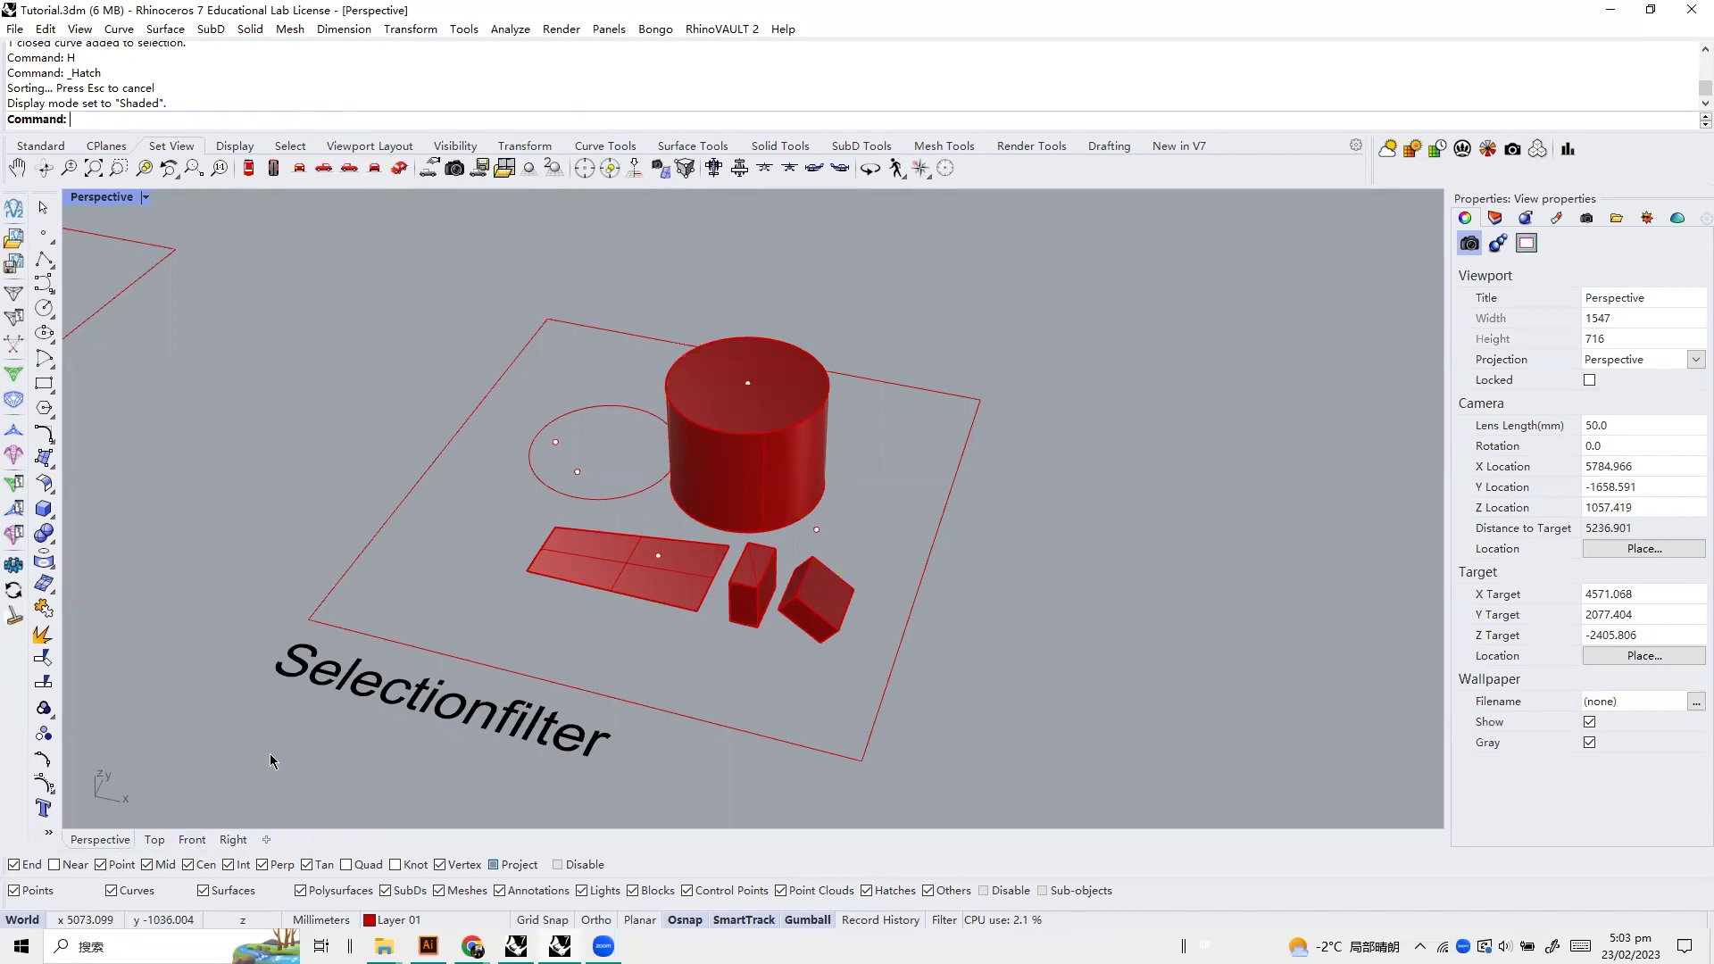
Undock the Selection Filter beside the sample objects, and toggle it off and on with the SelectionFilter command
drag(12, 890, 1066, 739)
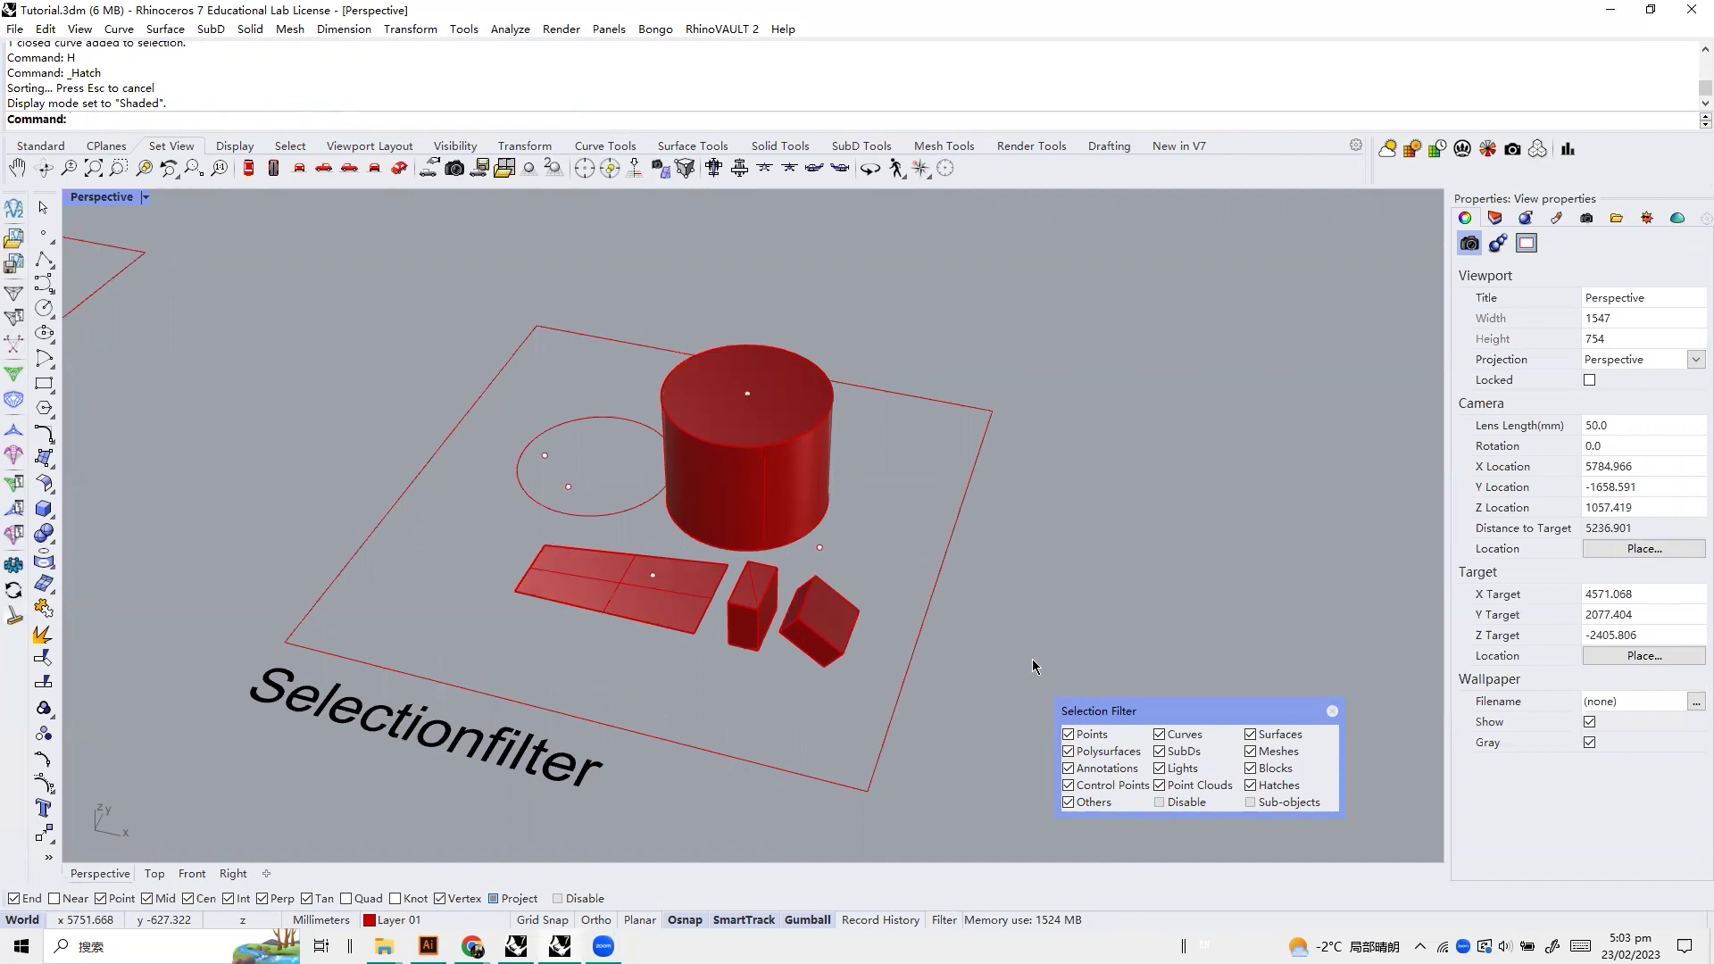
text(SelectionFilter)
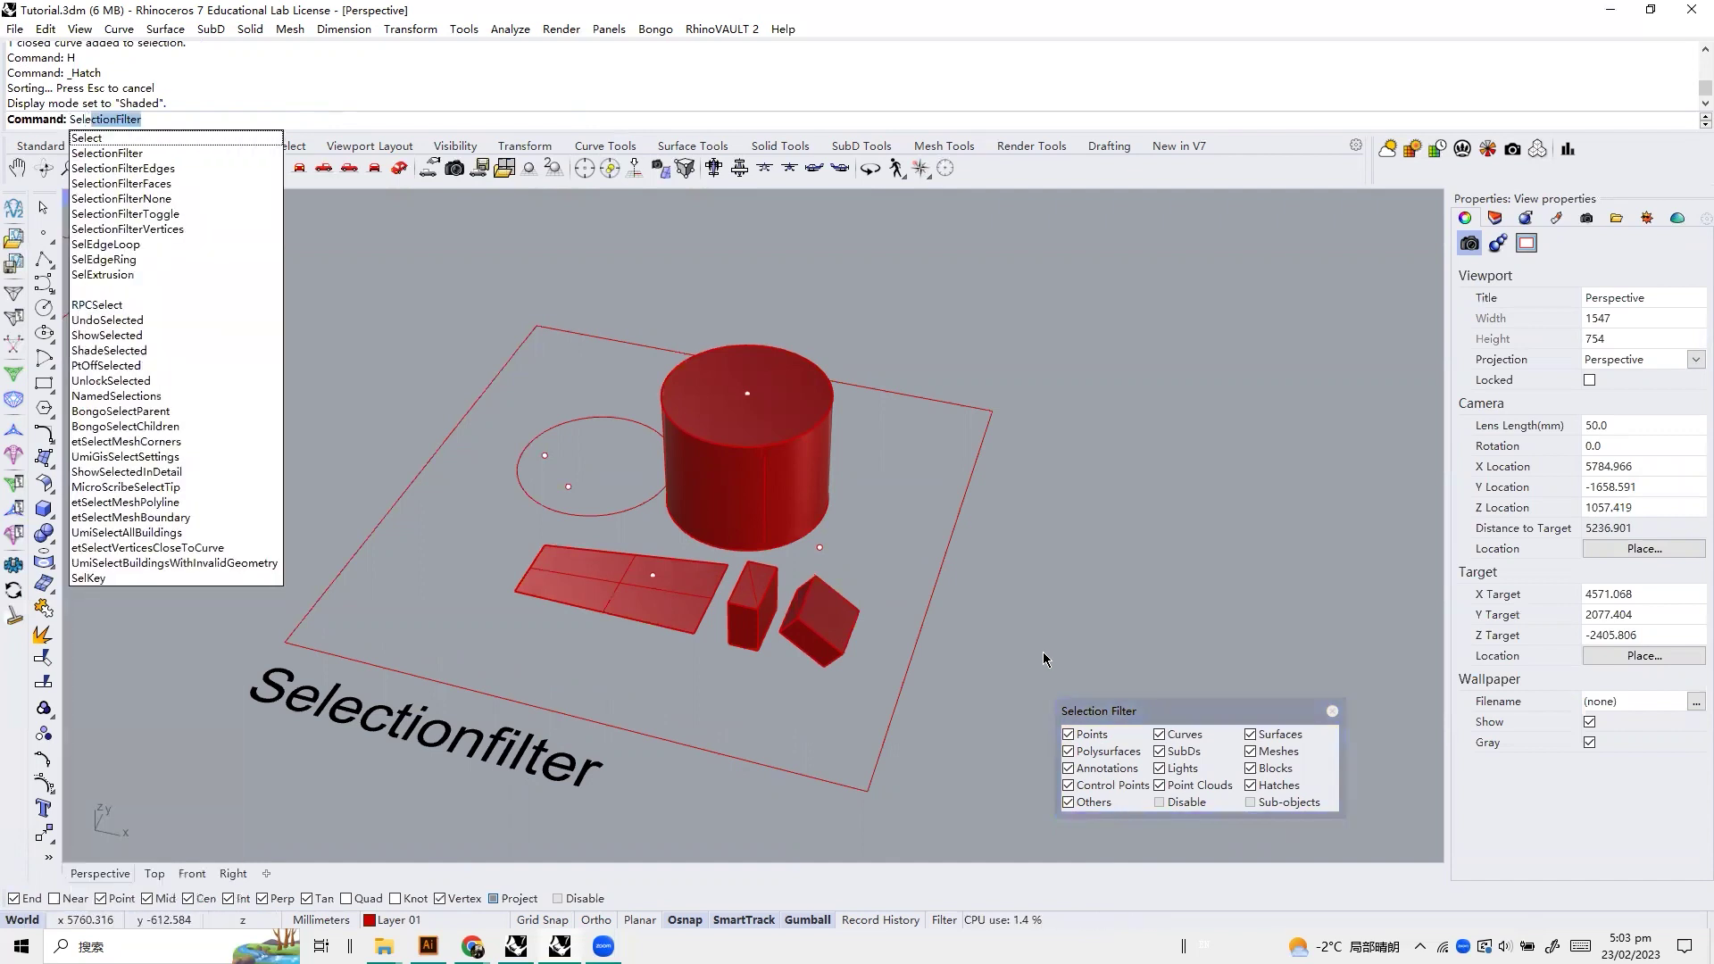
key(Return)
key(Return)
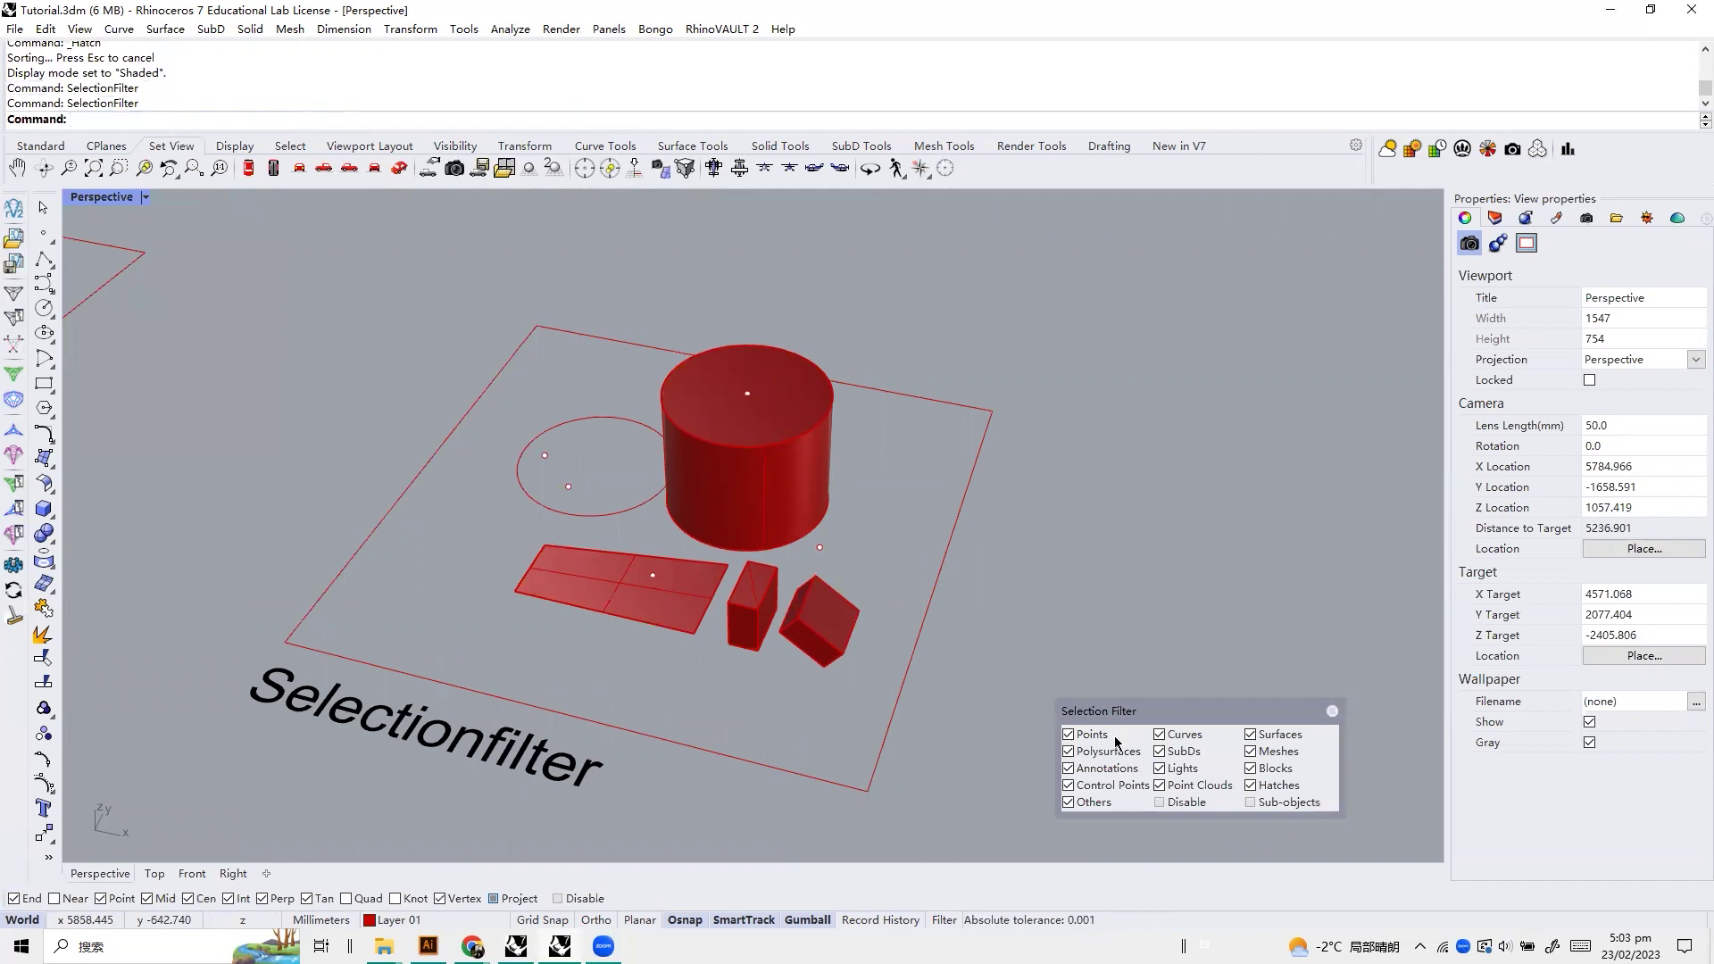
Restrict the selection filter to Points only, window-select the sample objects, re-enable every object type, and clear the selection
right_click(1070, 735)
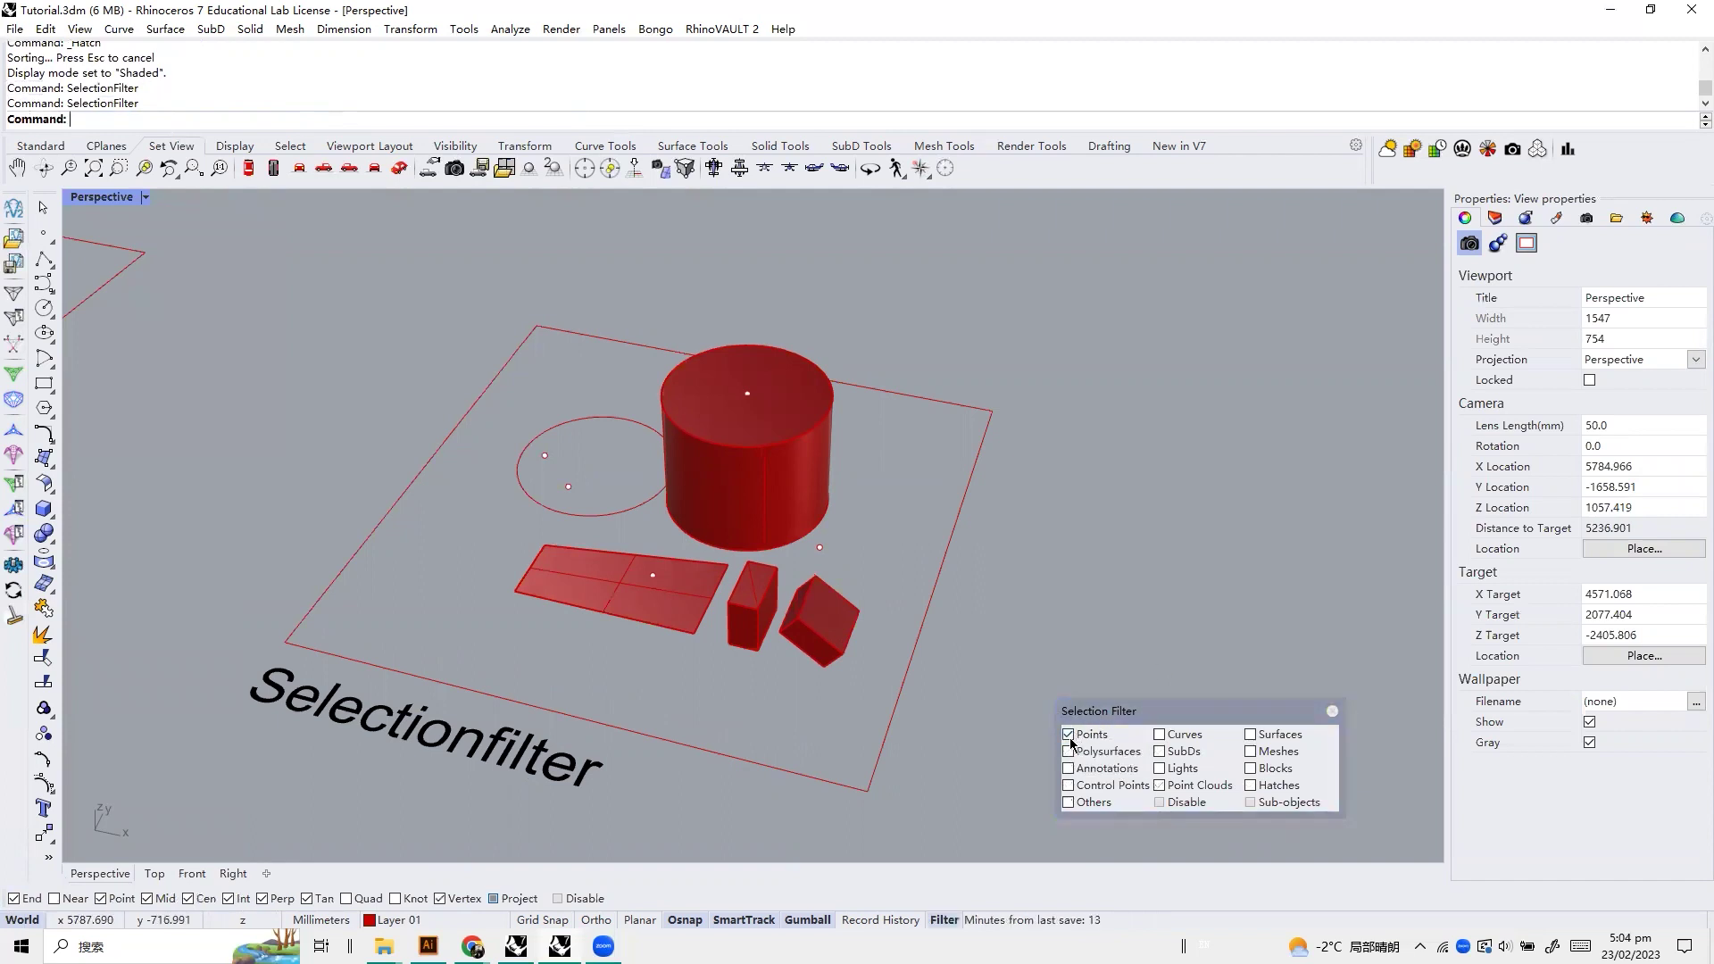
drag(930, 360, 327, 734)
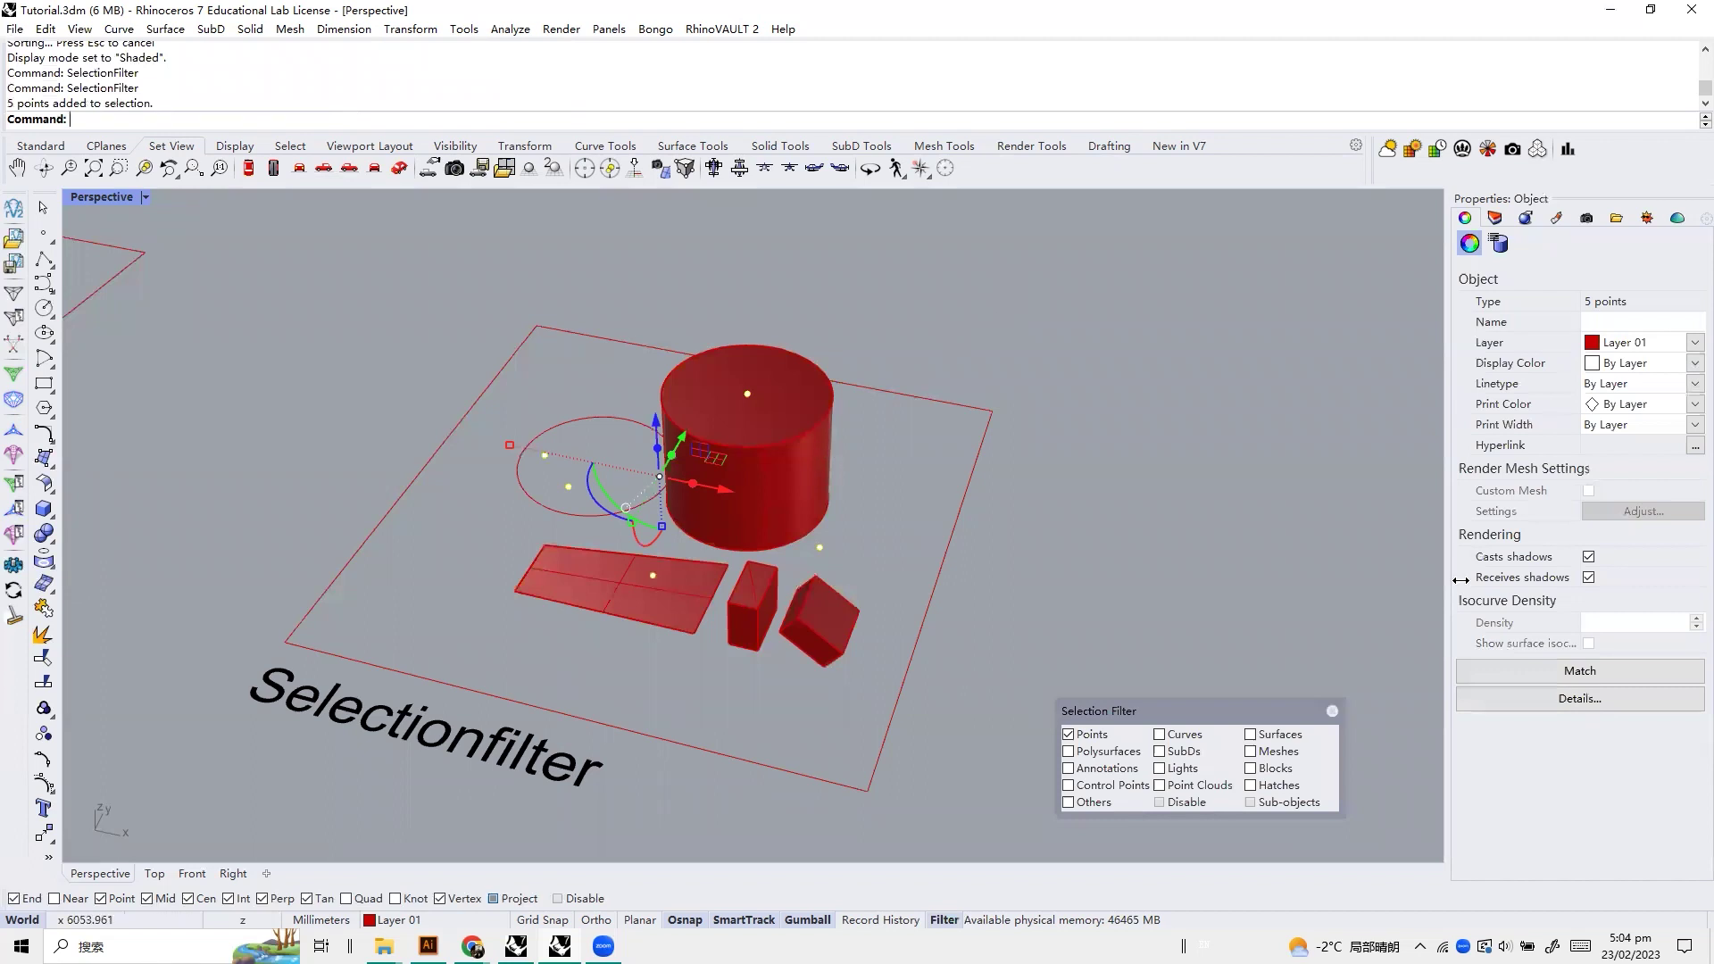
click(1072, 737)
right_click(1070, 737)
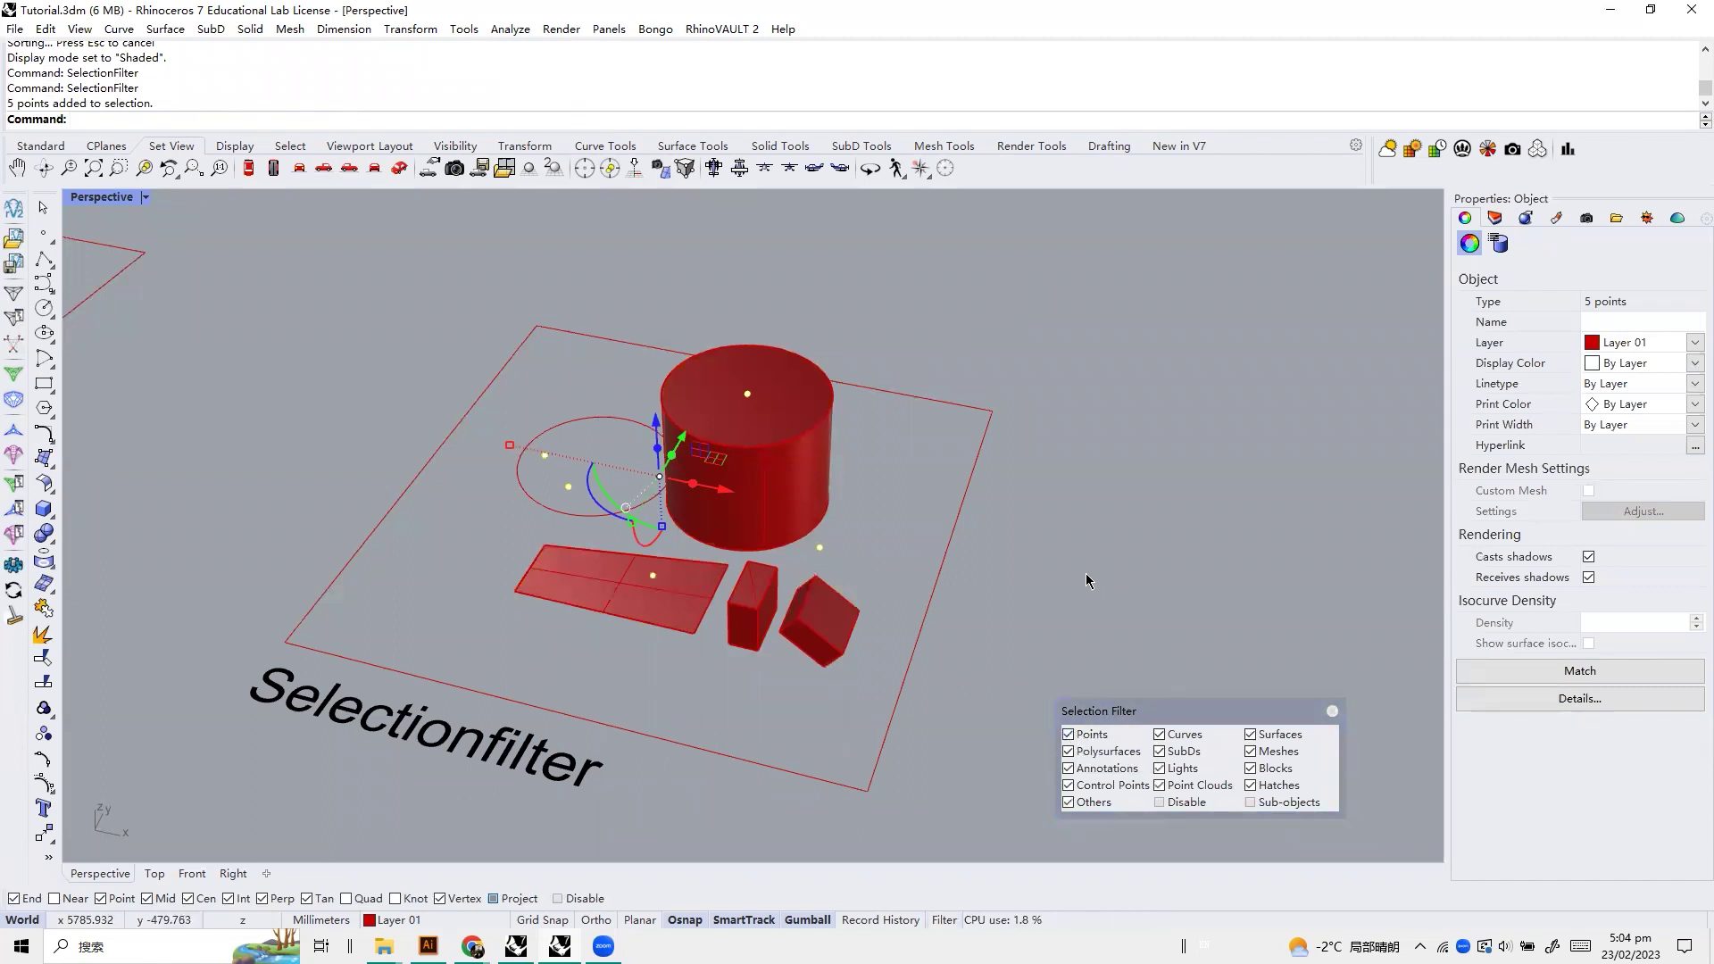
click(987, 487)
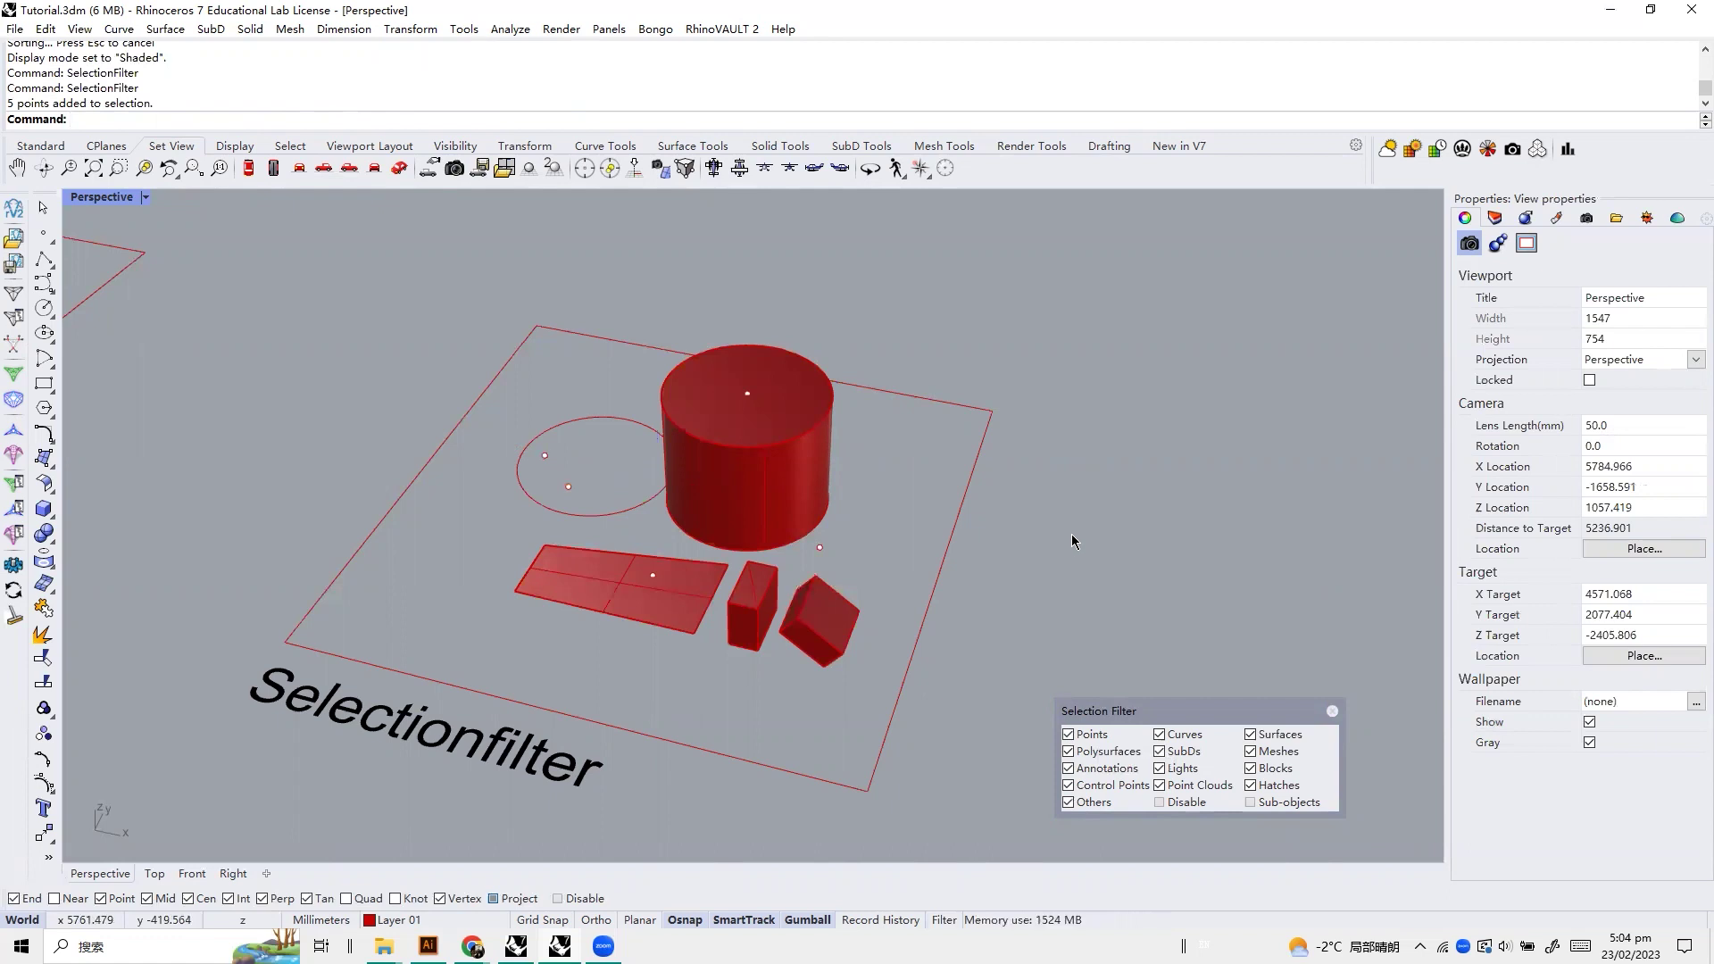
Exclude Points from the selection filter, select the sample objects across the Selectionfilter frame, and clear the selection
click(1096, 739)
click(1096, 740)
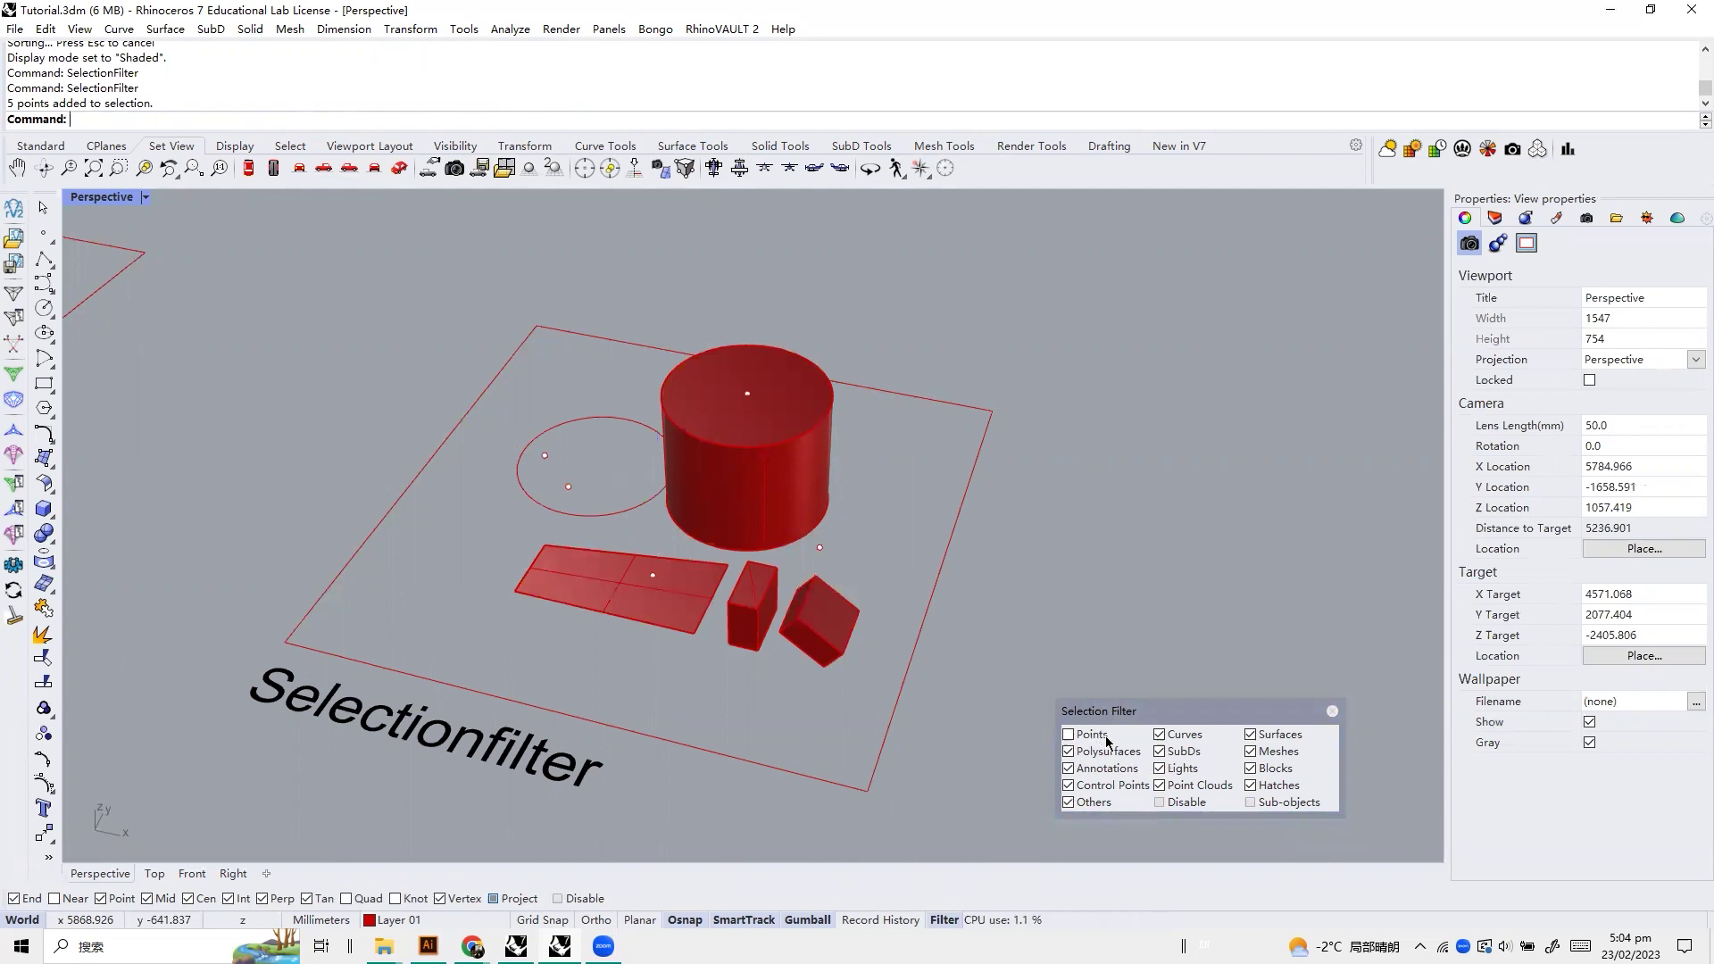
drag(918, 351, 452, 811)
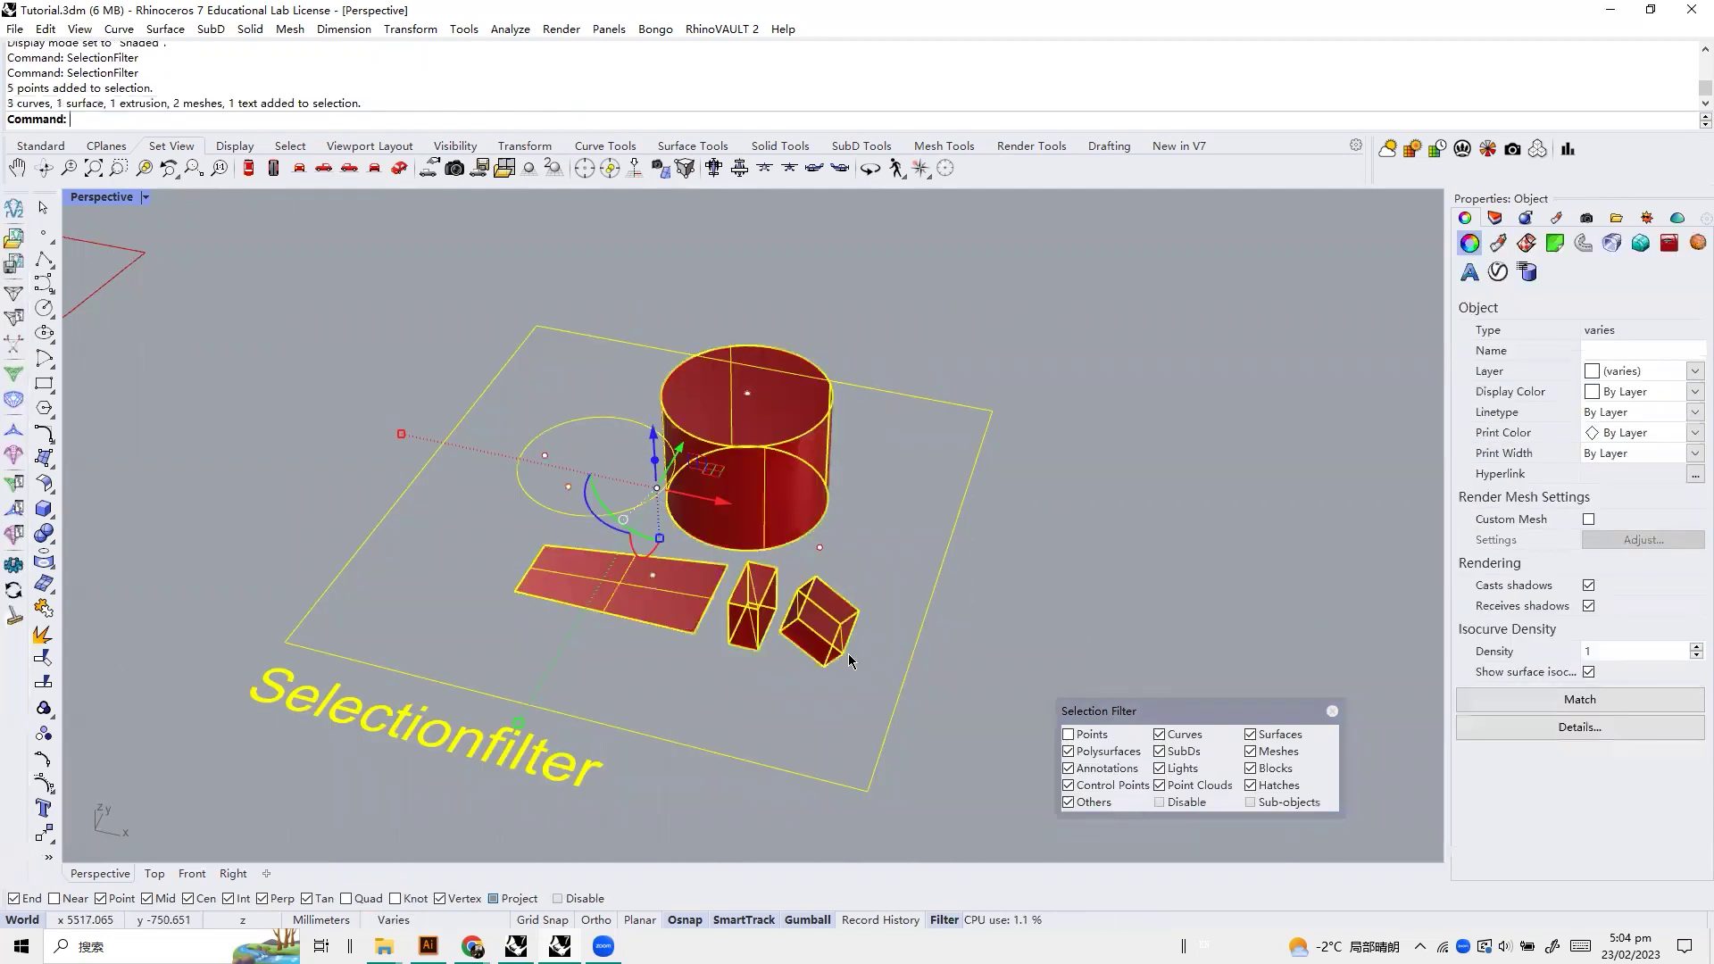
click(1063, 548)
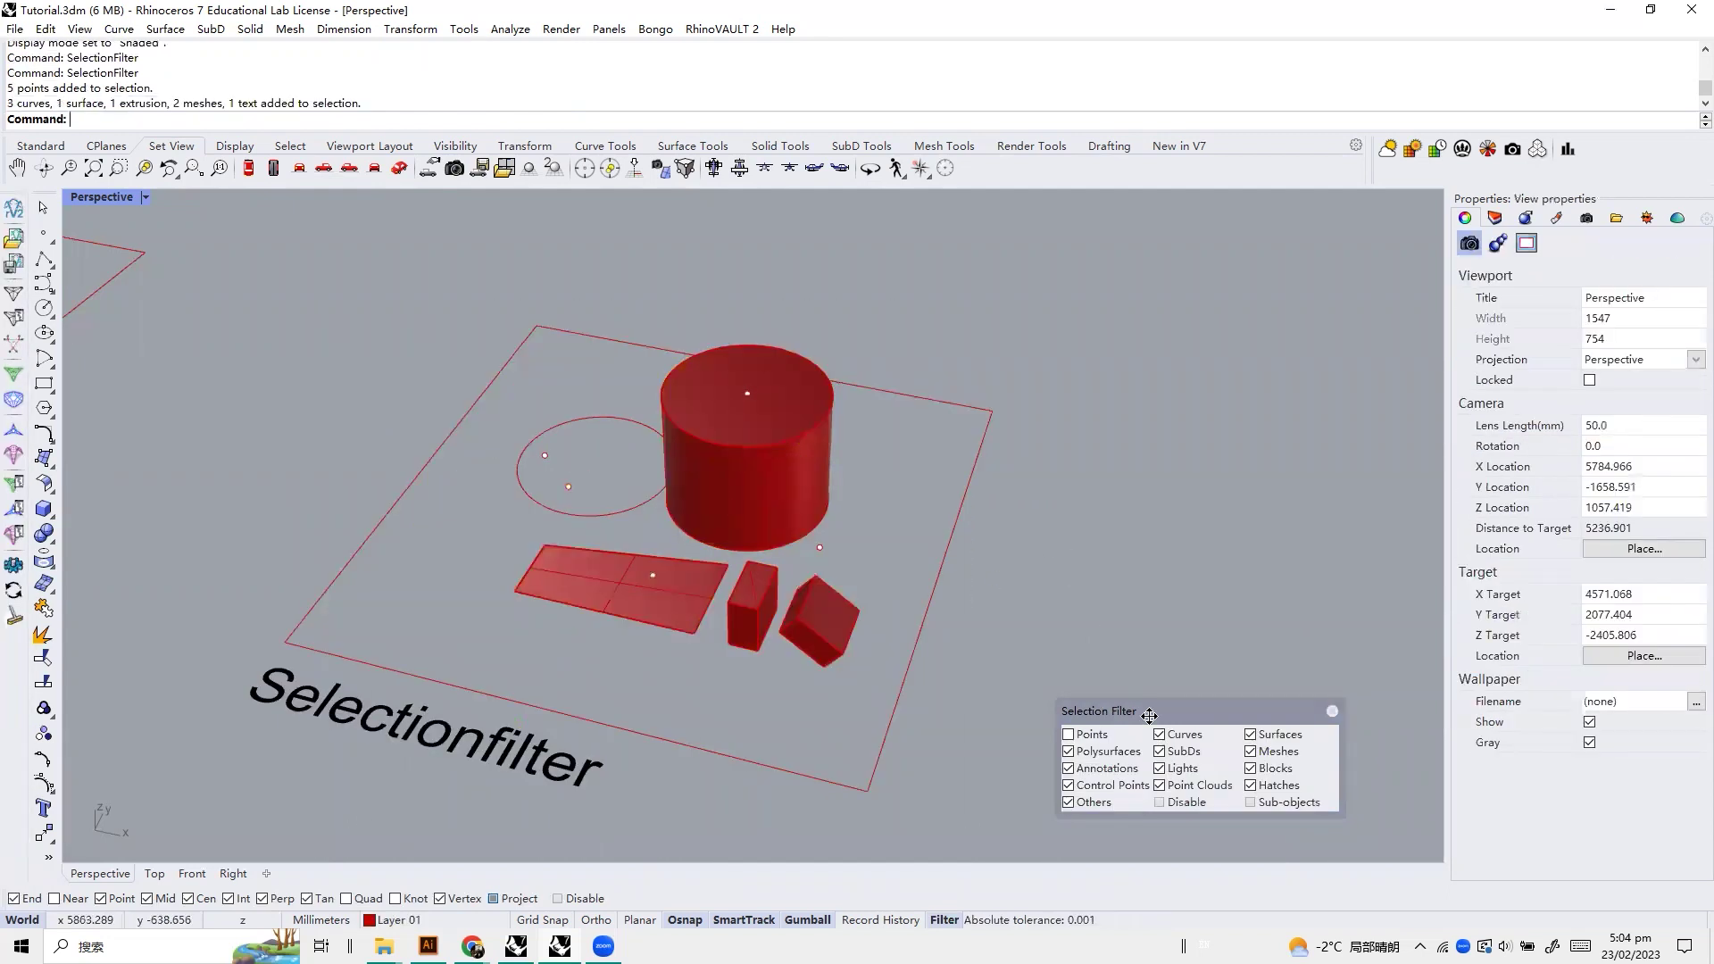
Select only the point objects with a Points-only filter, invert the filter, and re-enable all object types
right_click(1070, 738)
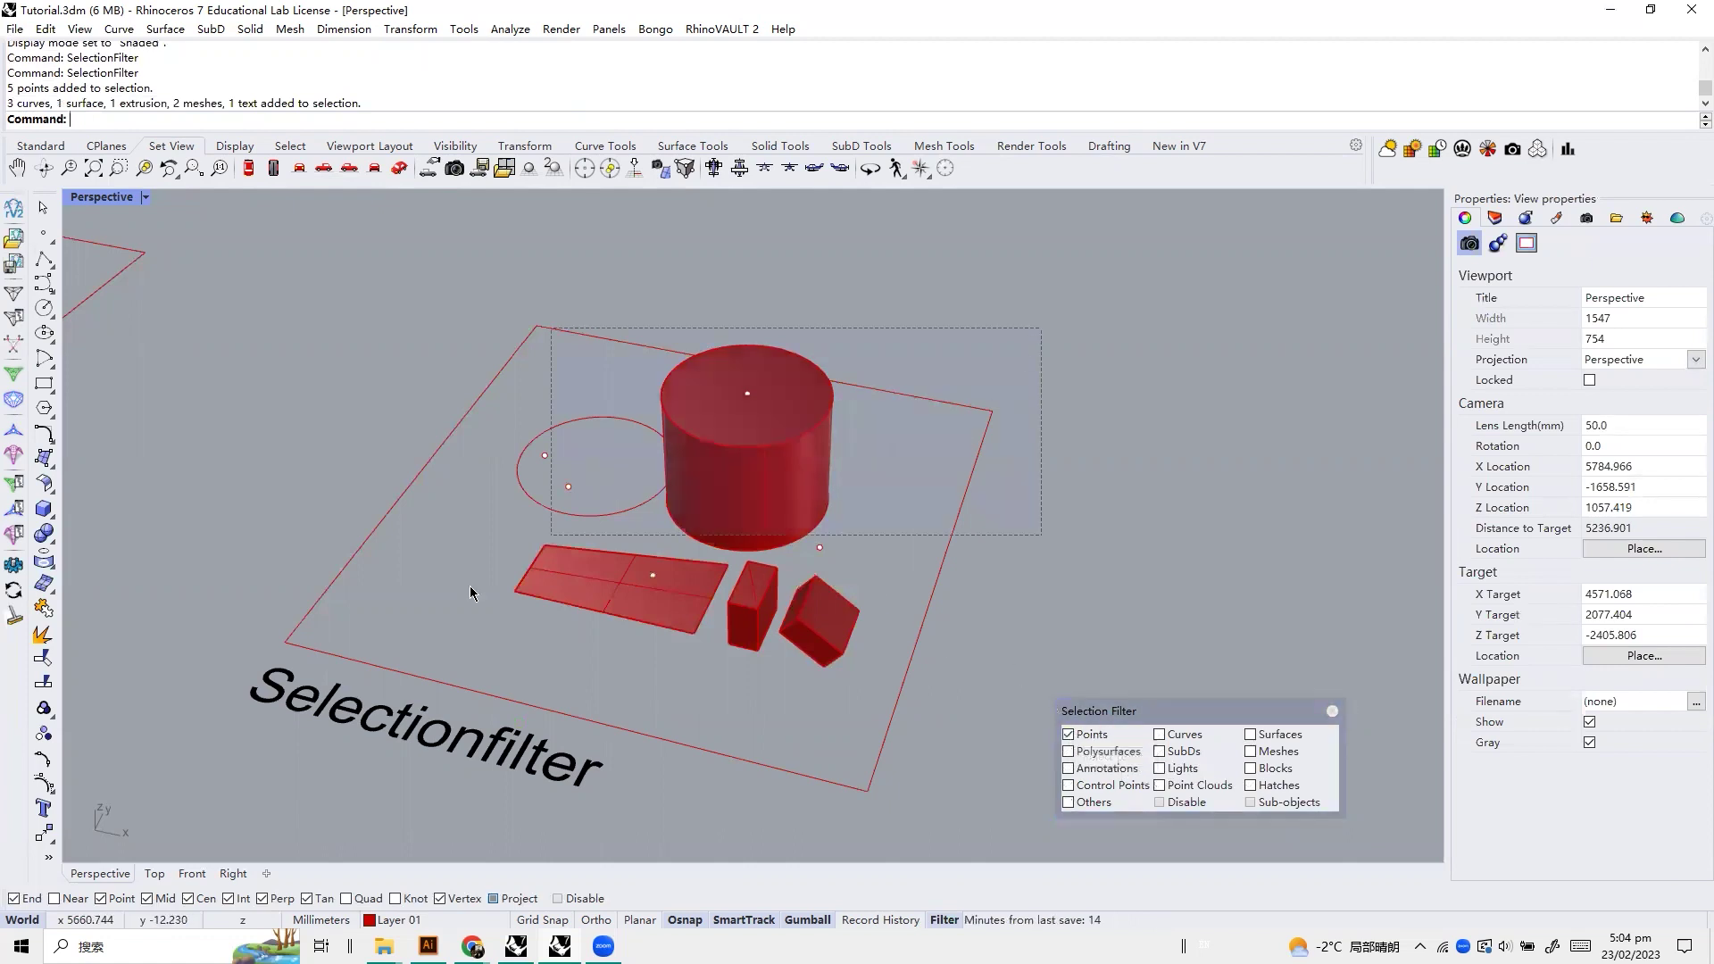
key(ctrl+a)
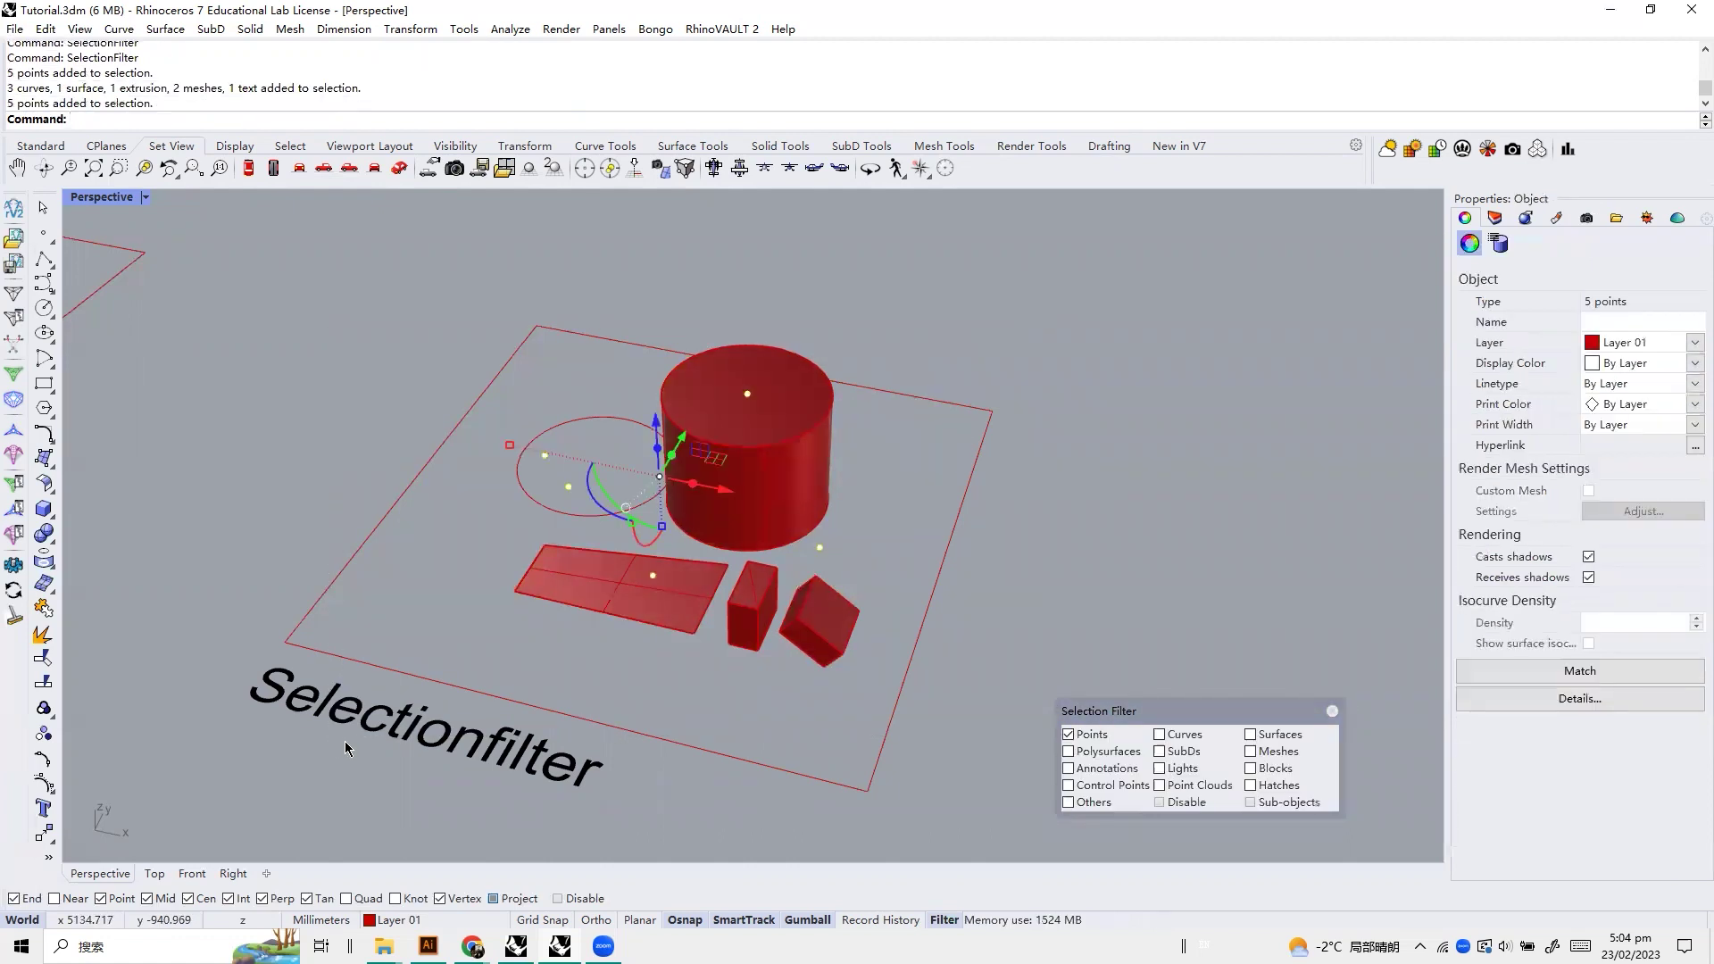
right_click(1091, 734)
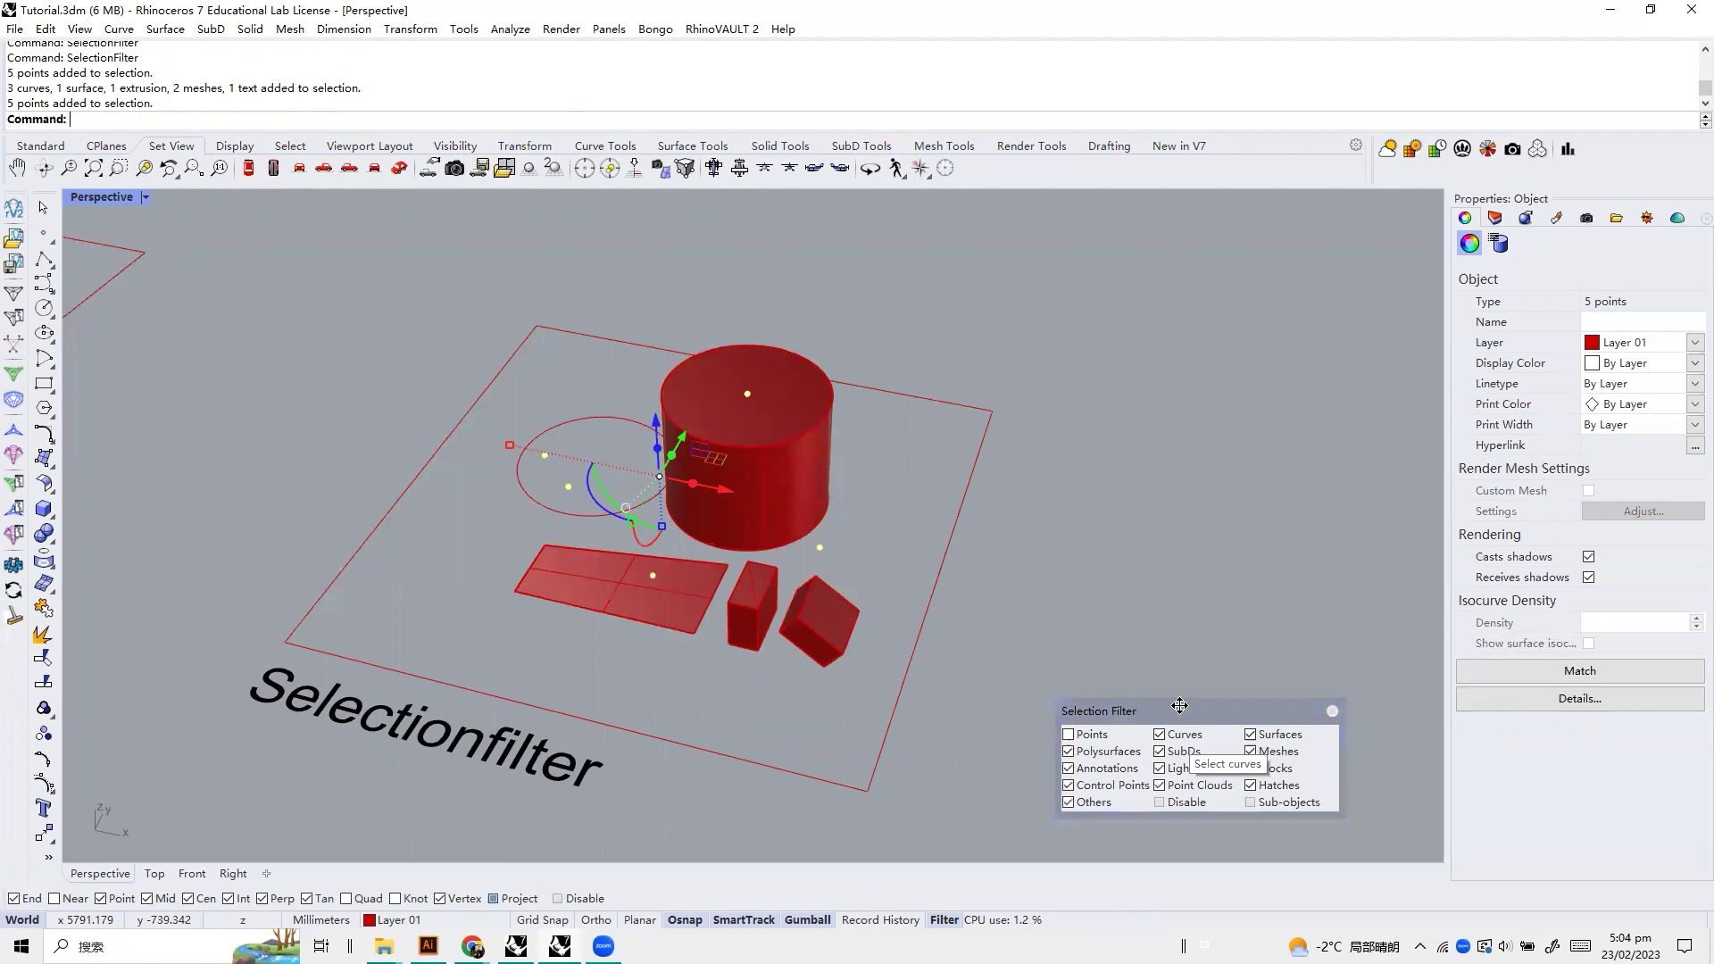
click(1089, 738)
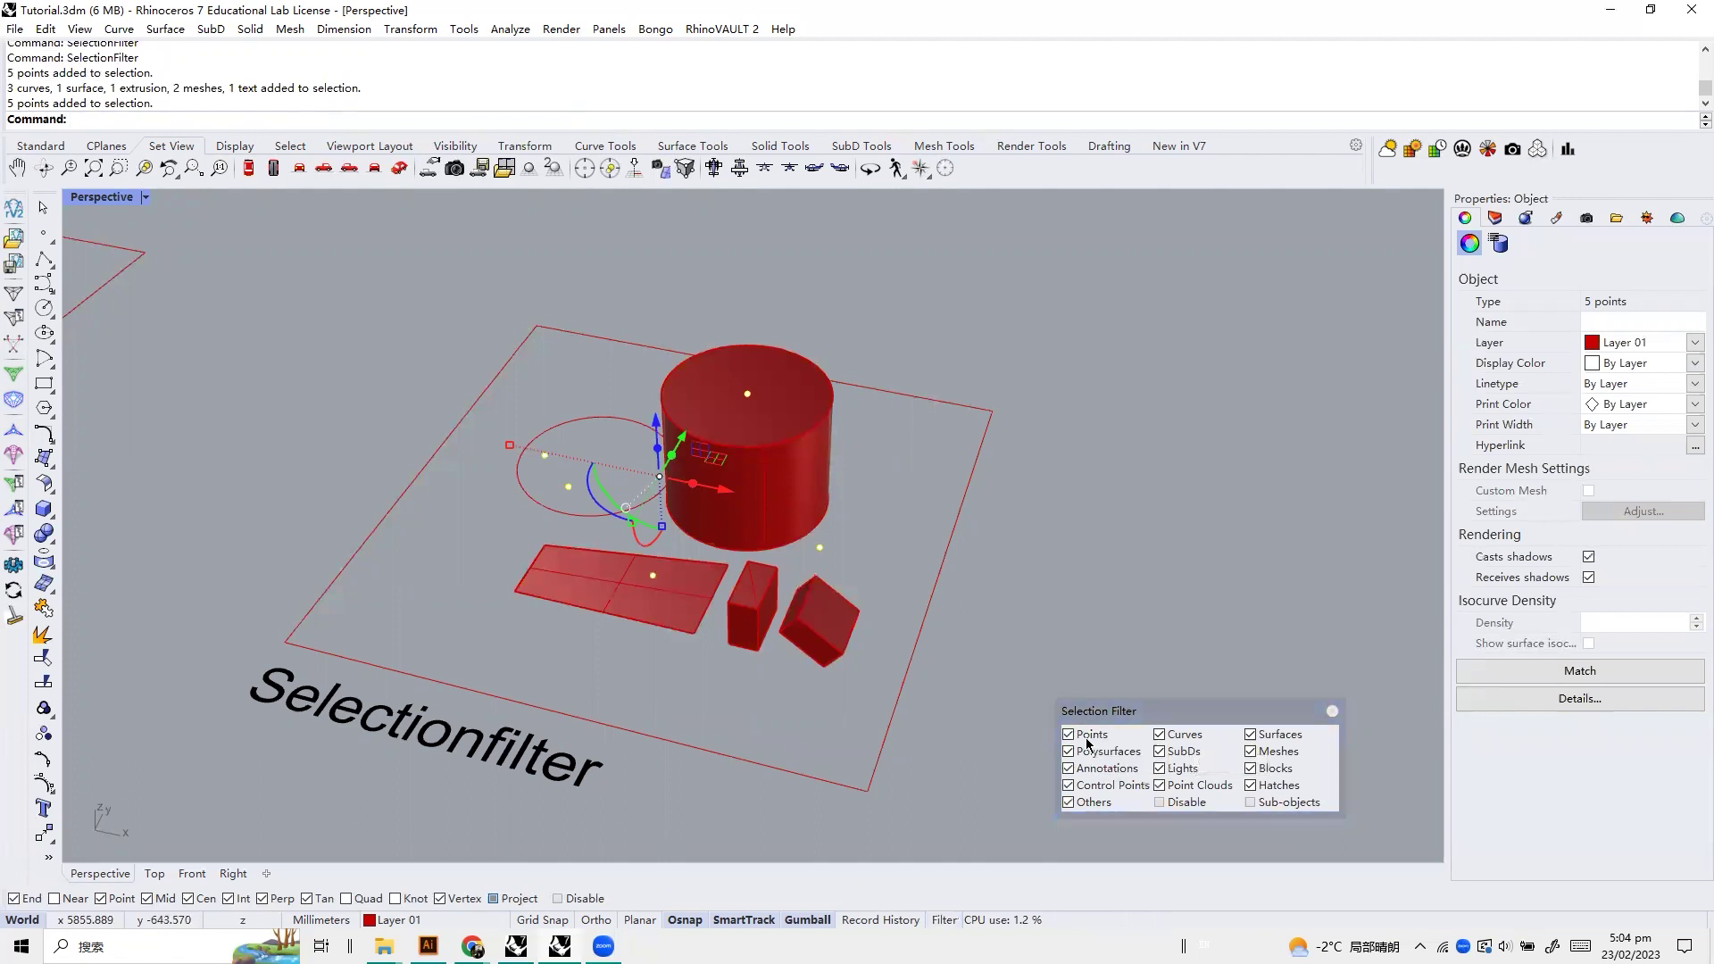
Clear the point selection and set the perspective viewport to the Rendered display mode at the Apply Materials frame
scroll(540, 571, down, 12)
click(550, 627)
scroll(756, 590, up, 6)
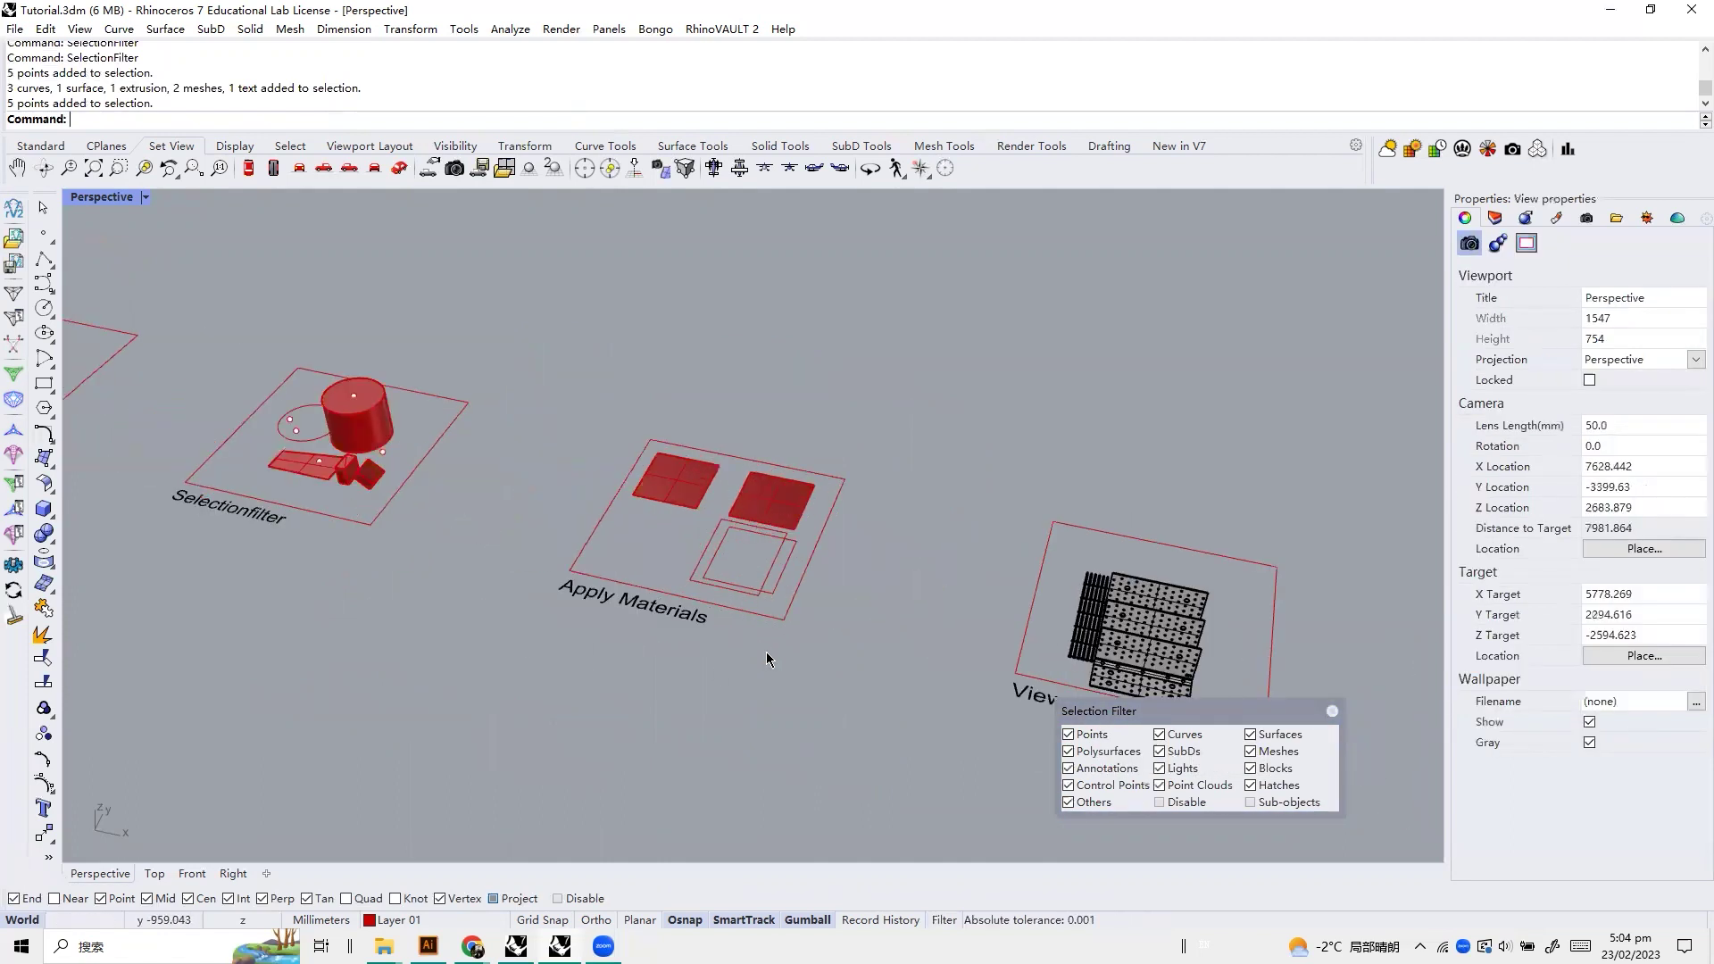
scroll(805, 513, up, 2)
right_drag(800, 607, 882, 616)
scroll(236, 550, down, 8)
scroll(429, 563, up, 8)
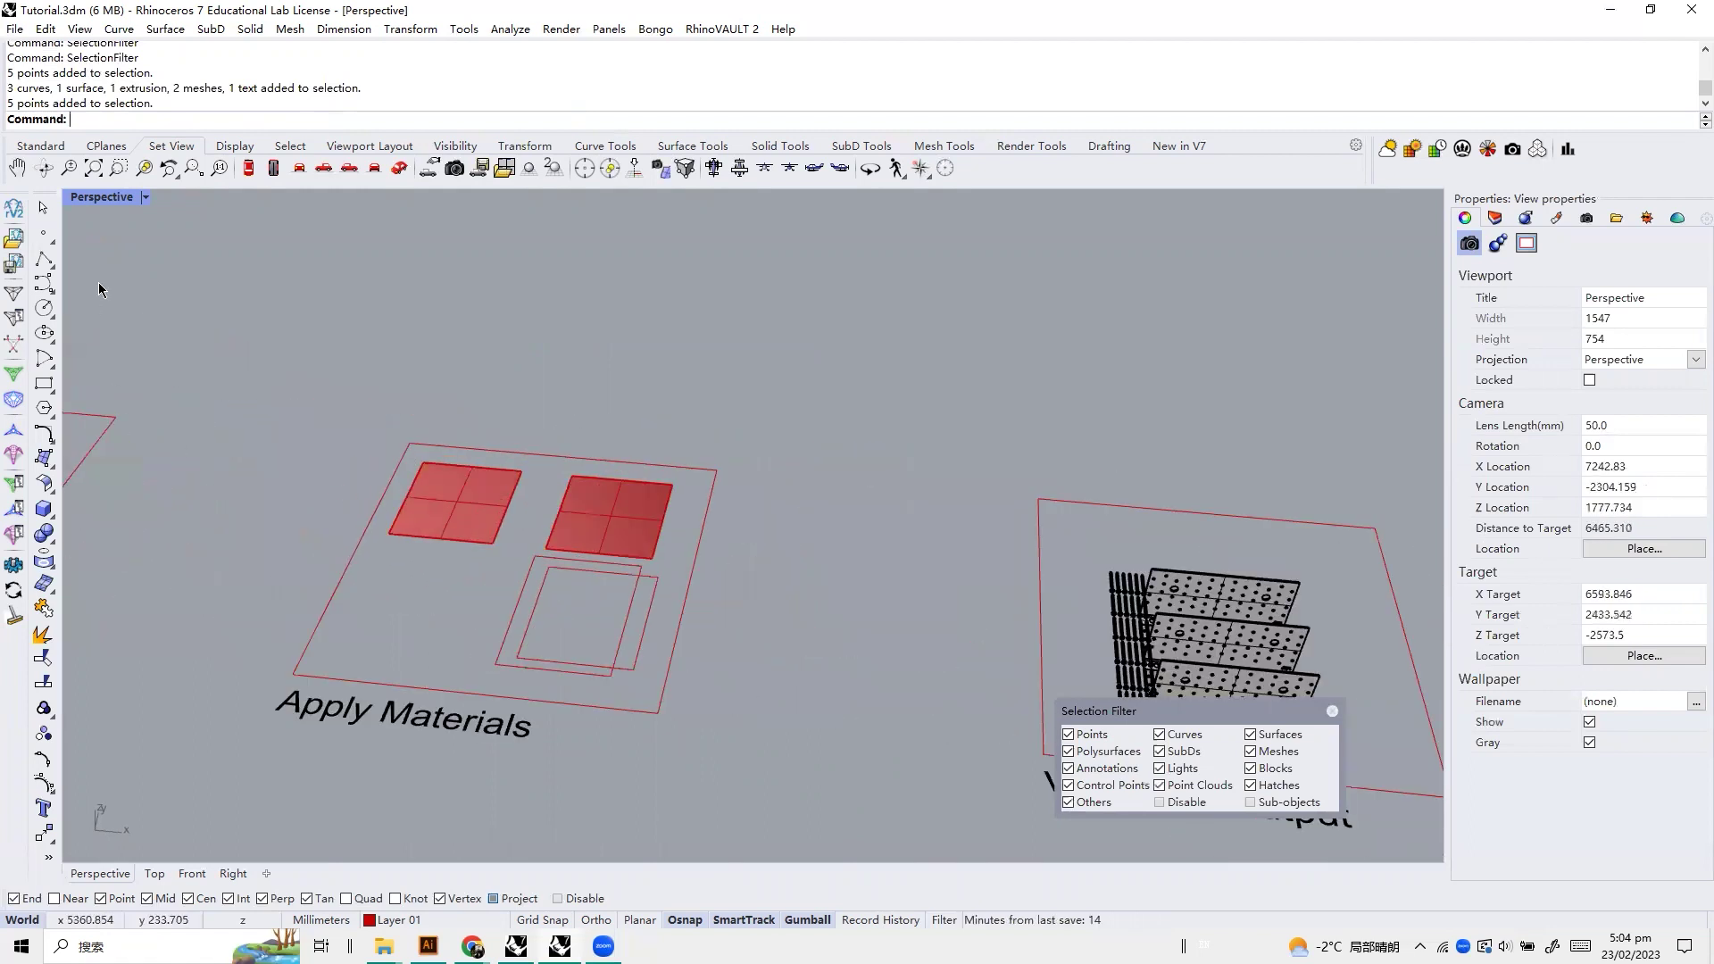
right_click(124, 199)
click(204, 276)
scroll(830, 478, down, 5)
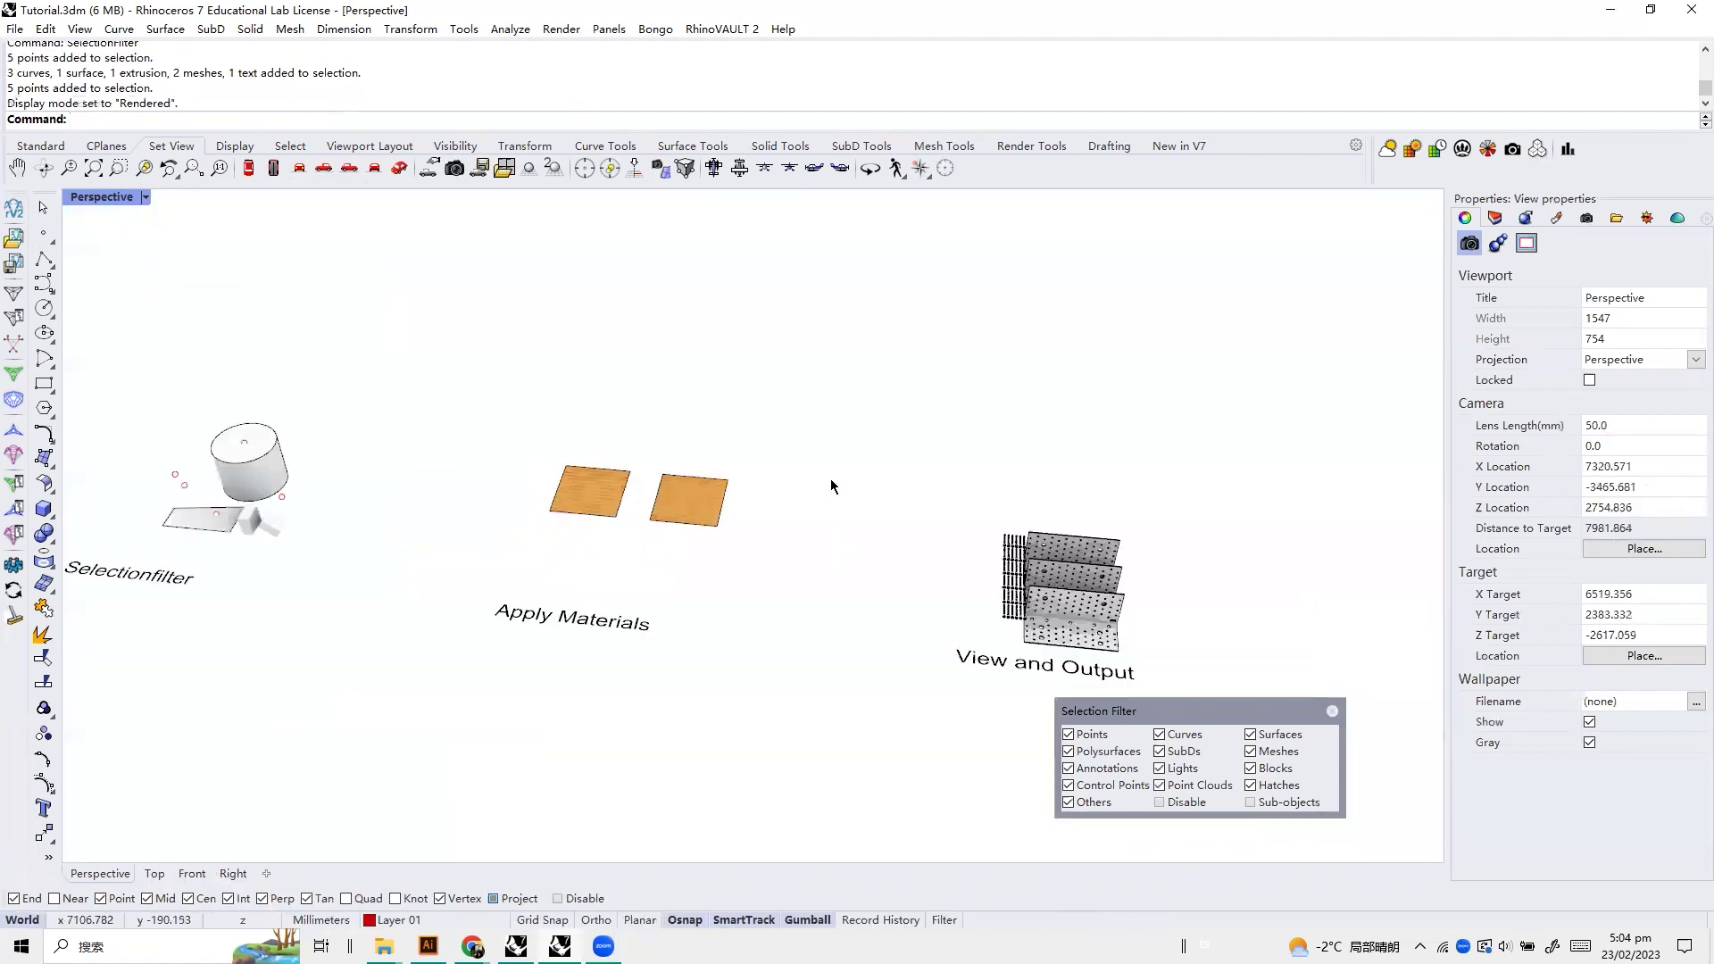
Switch to the Top view at the Apply Materials frame and set its display mode to Rendered
click(163, 872)
scroll(171, 659, down, 6)
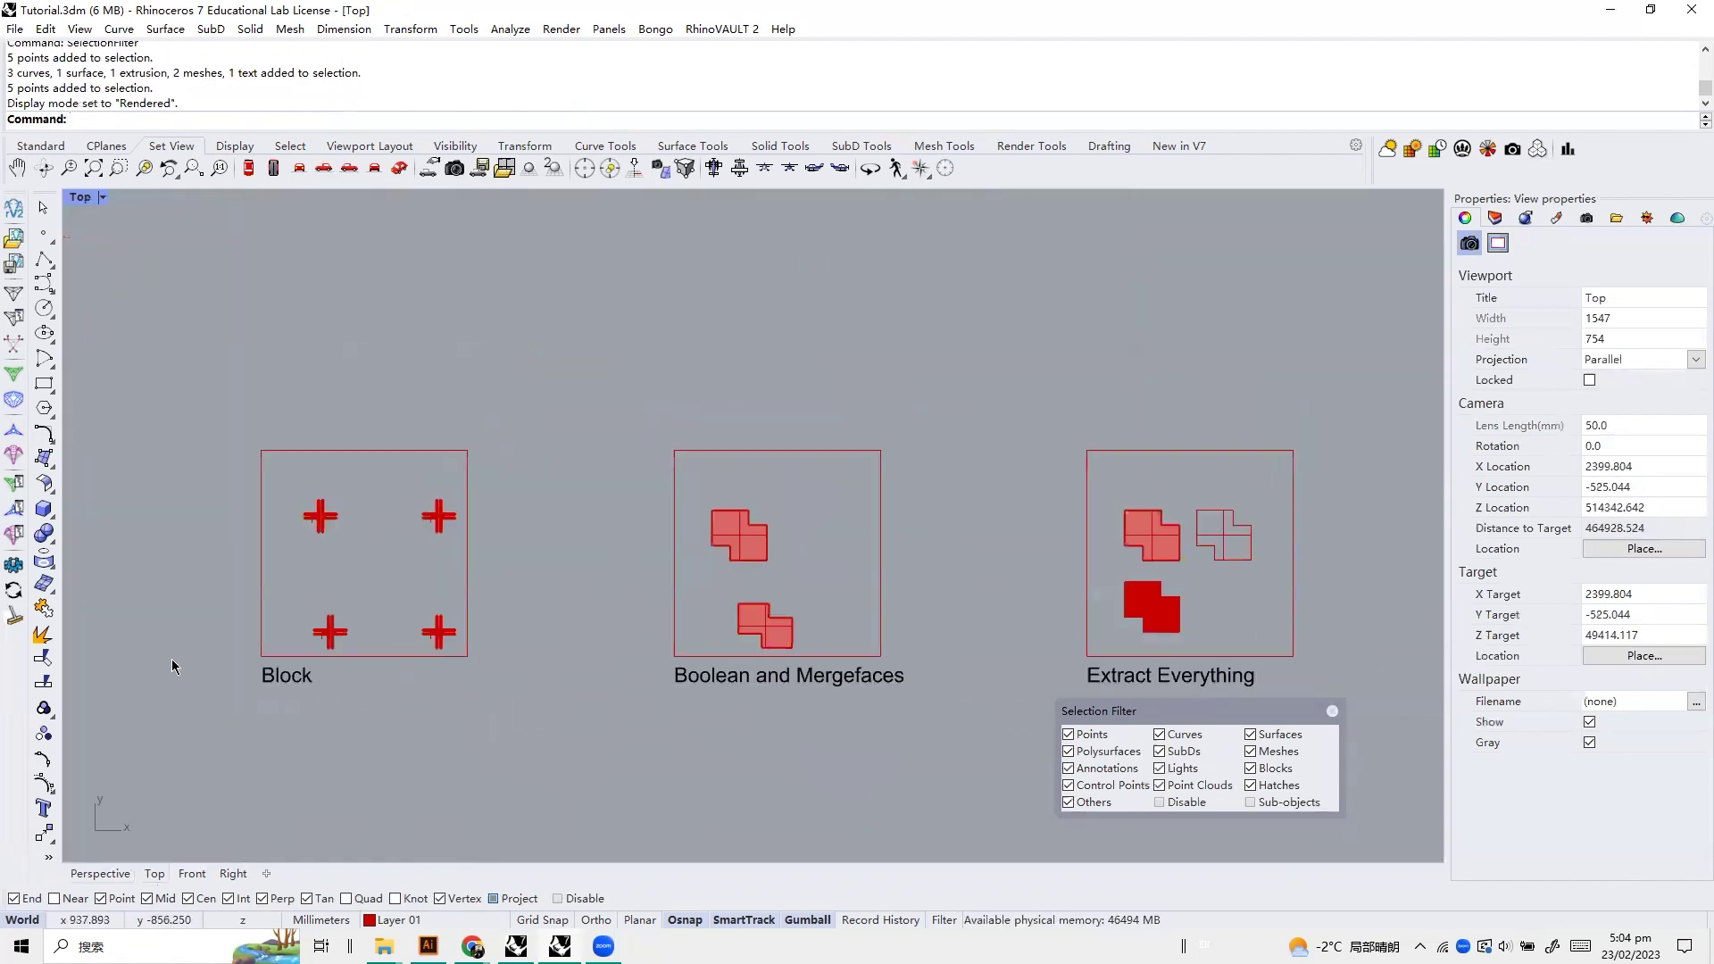
scroll(794, 551, up, 4)
scroll(795, 550, up, 3)
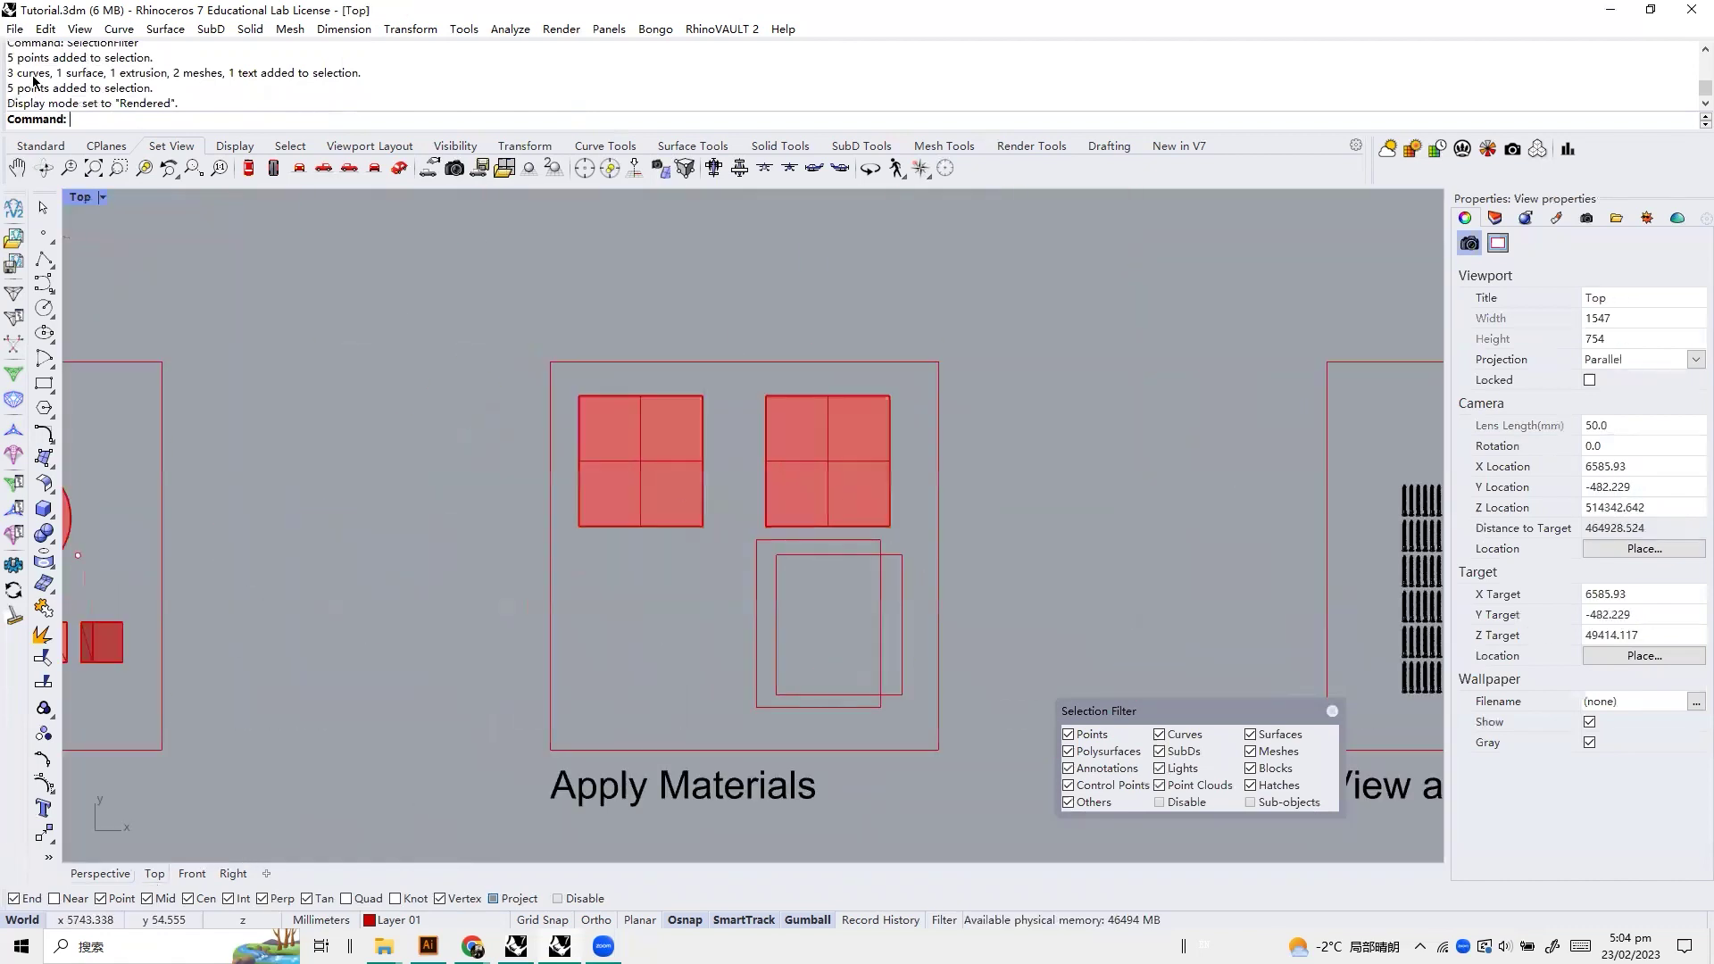
click(100, 197)
click(164, 277)
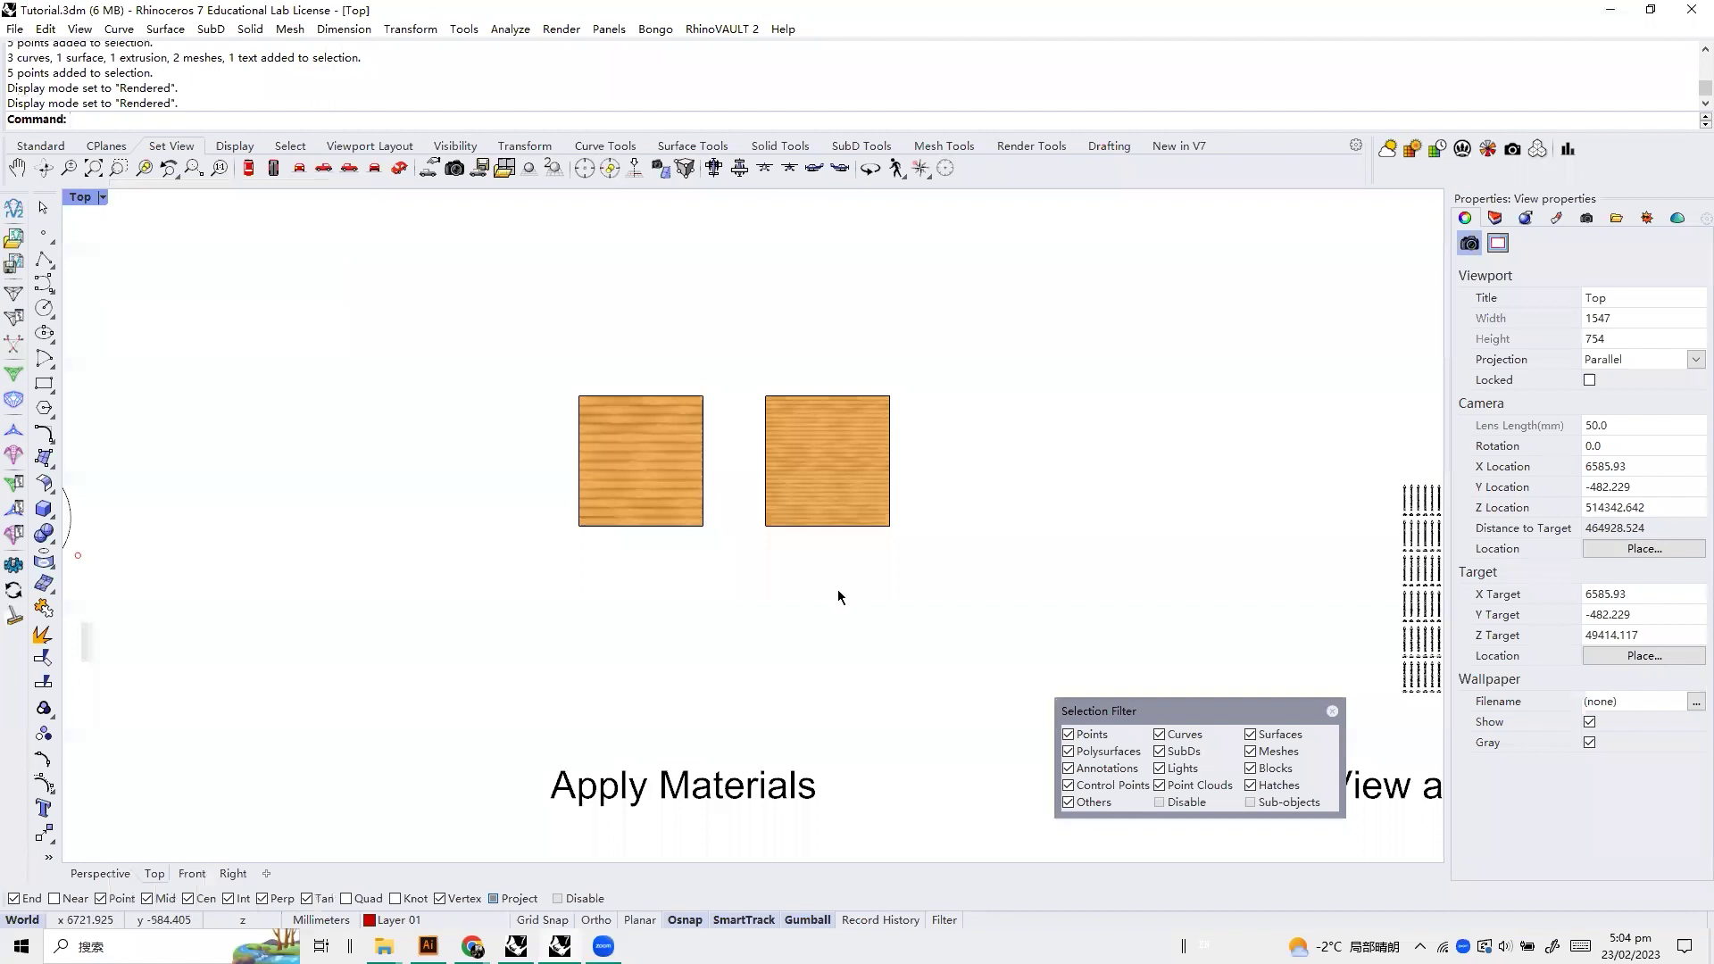
Open the material properties of the two wood-textured squares, and place a copy of the left square directly below it
drag(904, 576, 616, 517)
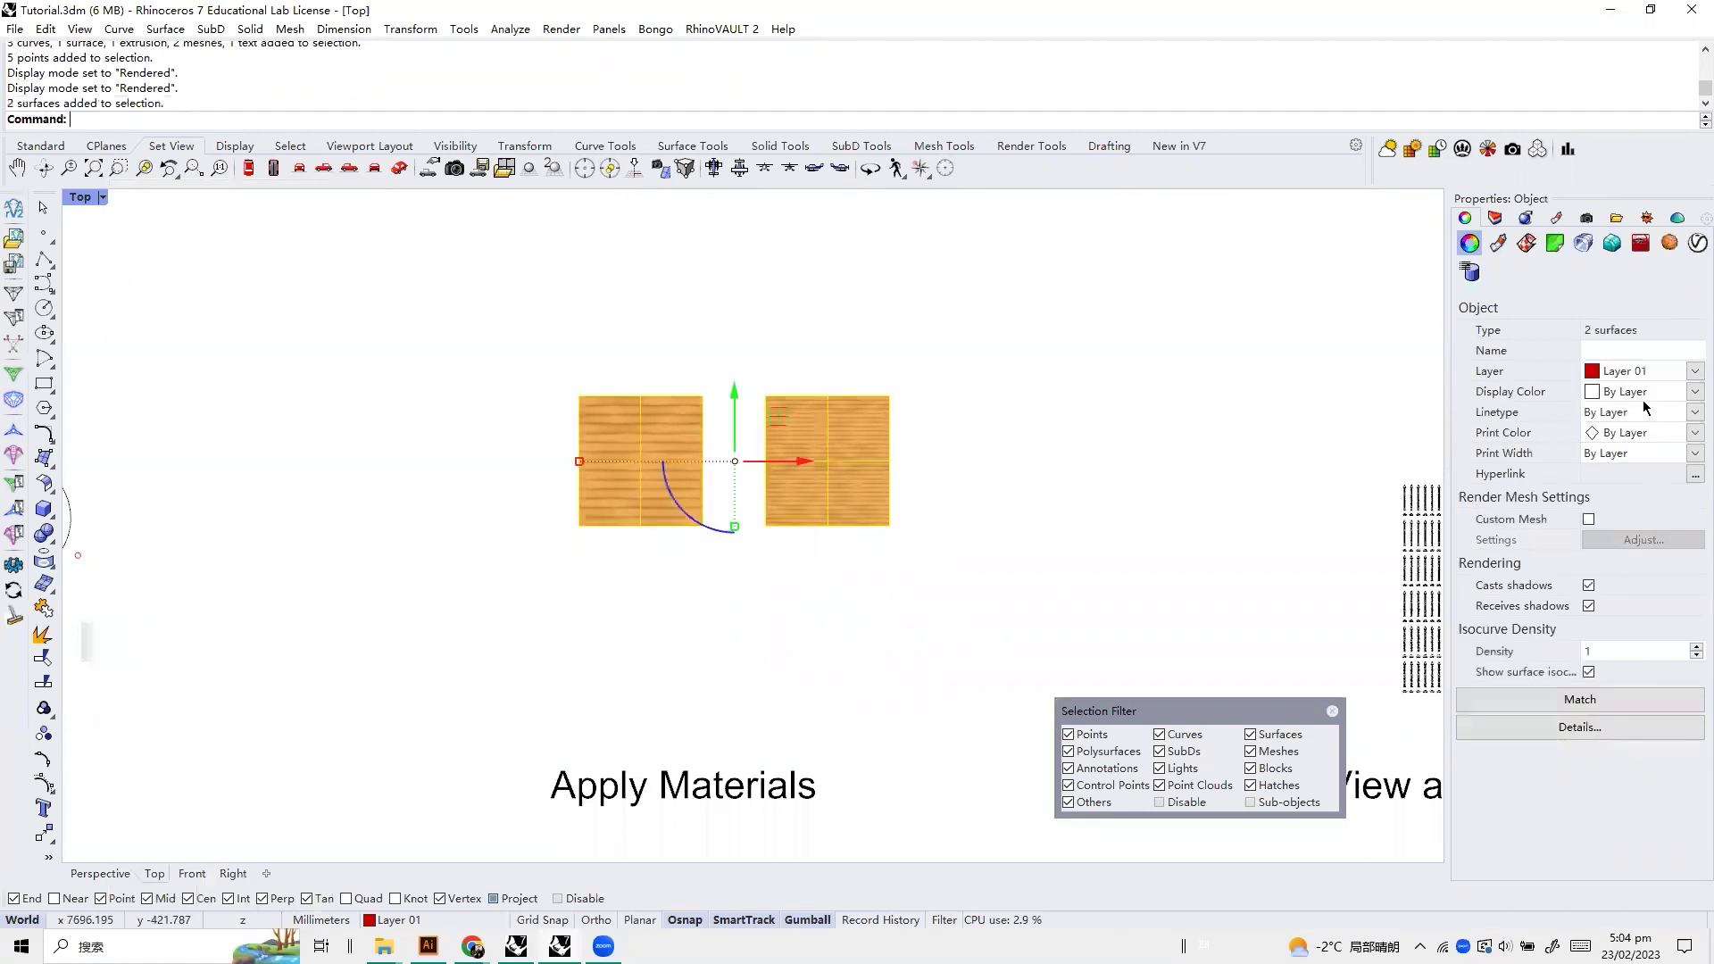
click(1503, 244)
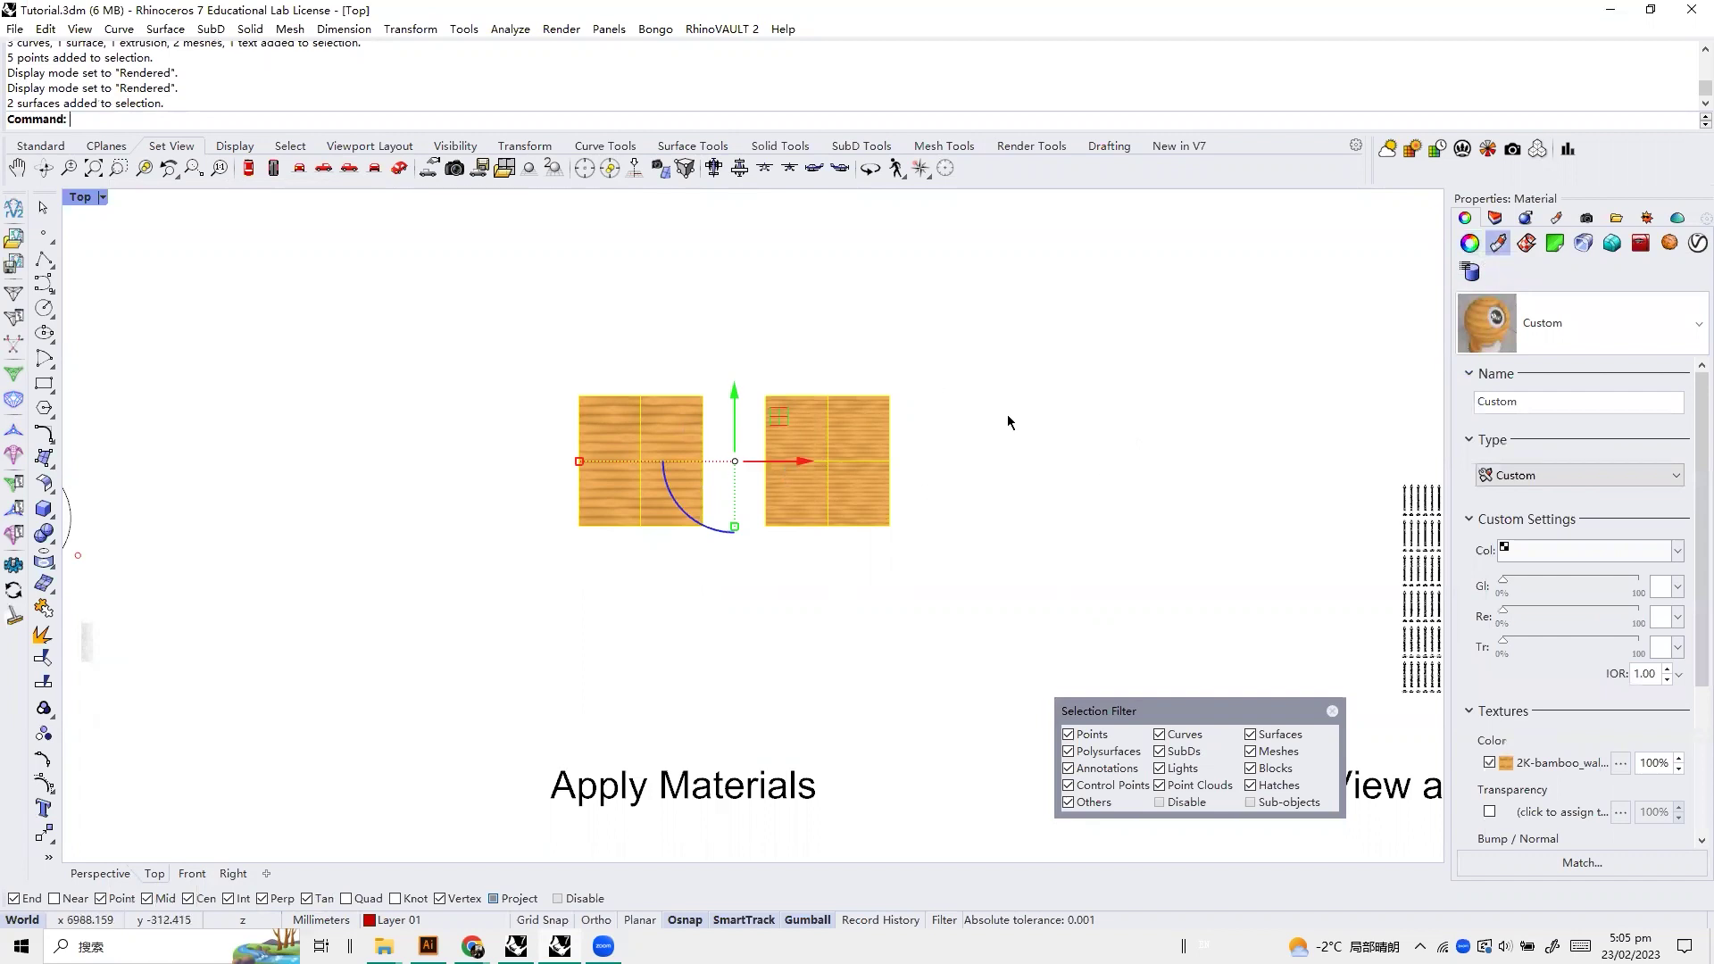
click(639, 539)
click(650, 410)
drag(642, 406, 625, 557)
click(891, 605)
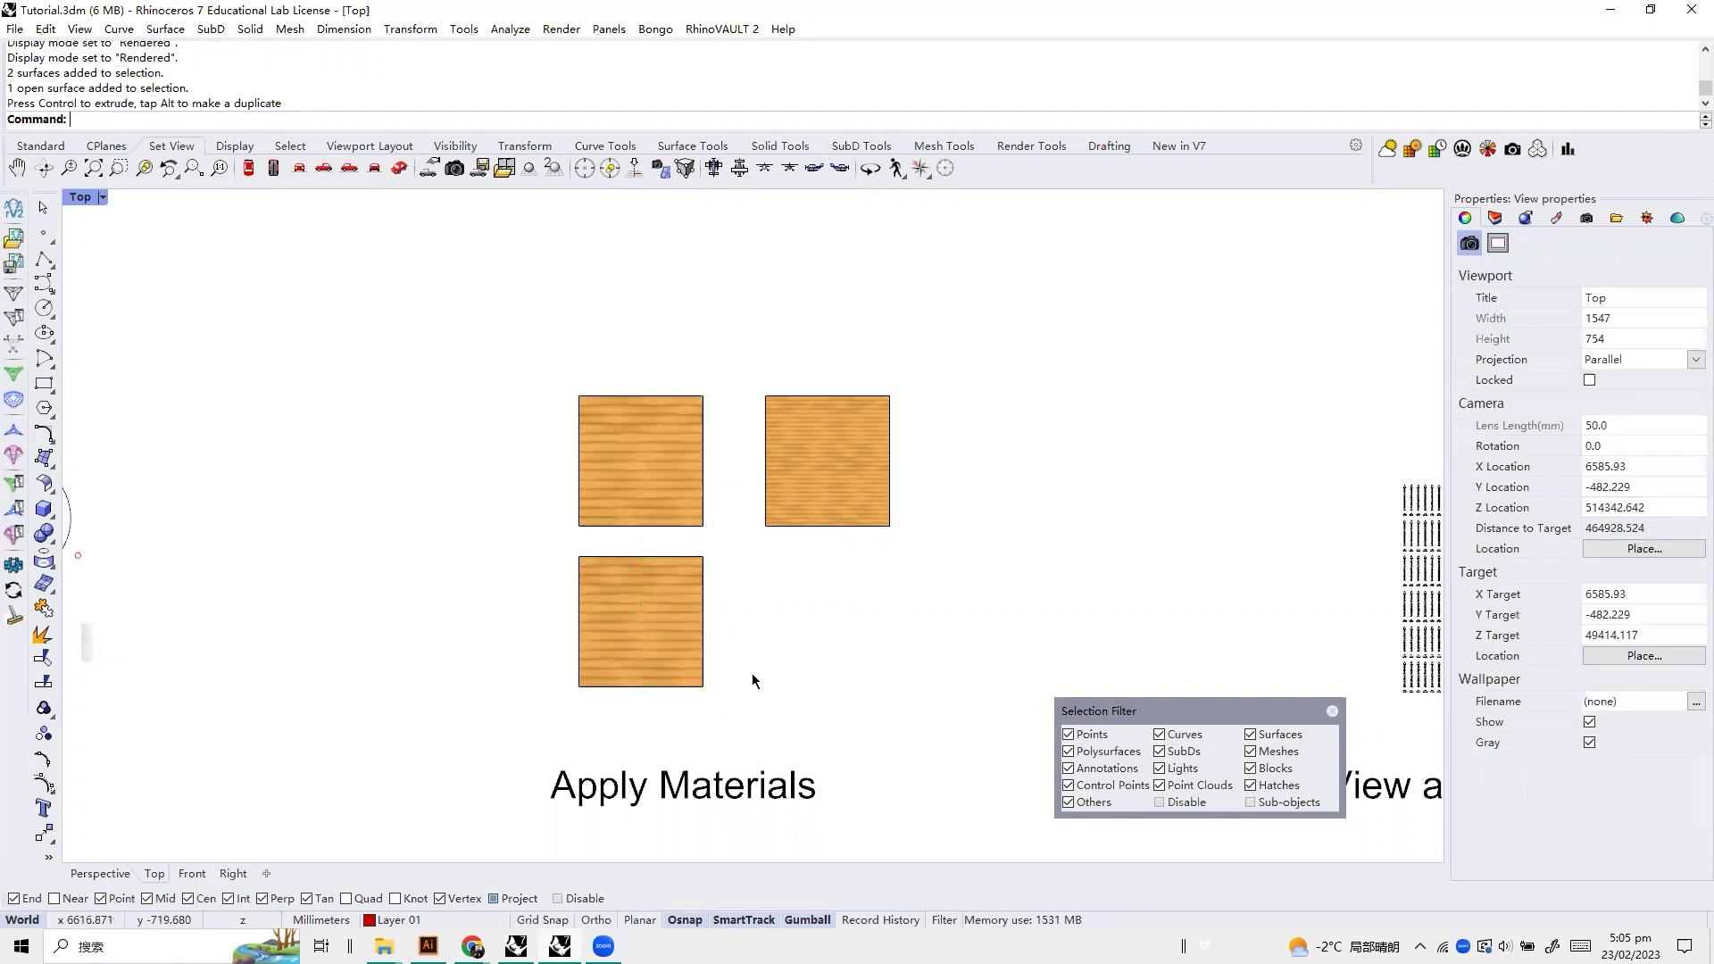
Select the copied wood-textured square and open its texture mapping properties
click(697, 645)
click(804, 681)
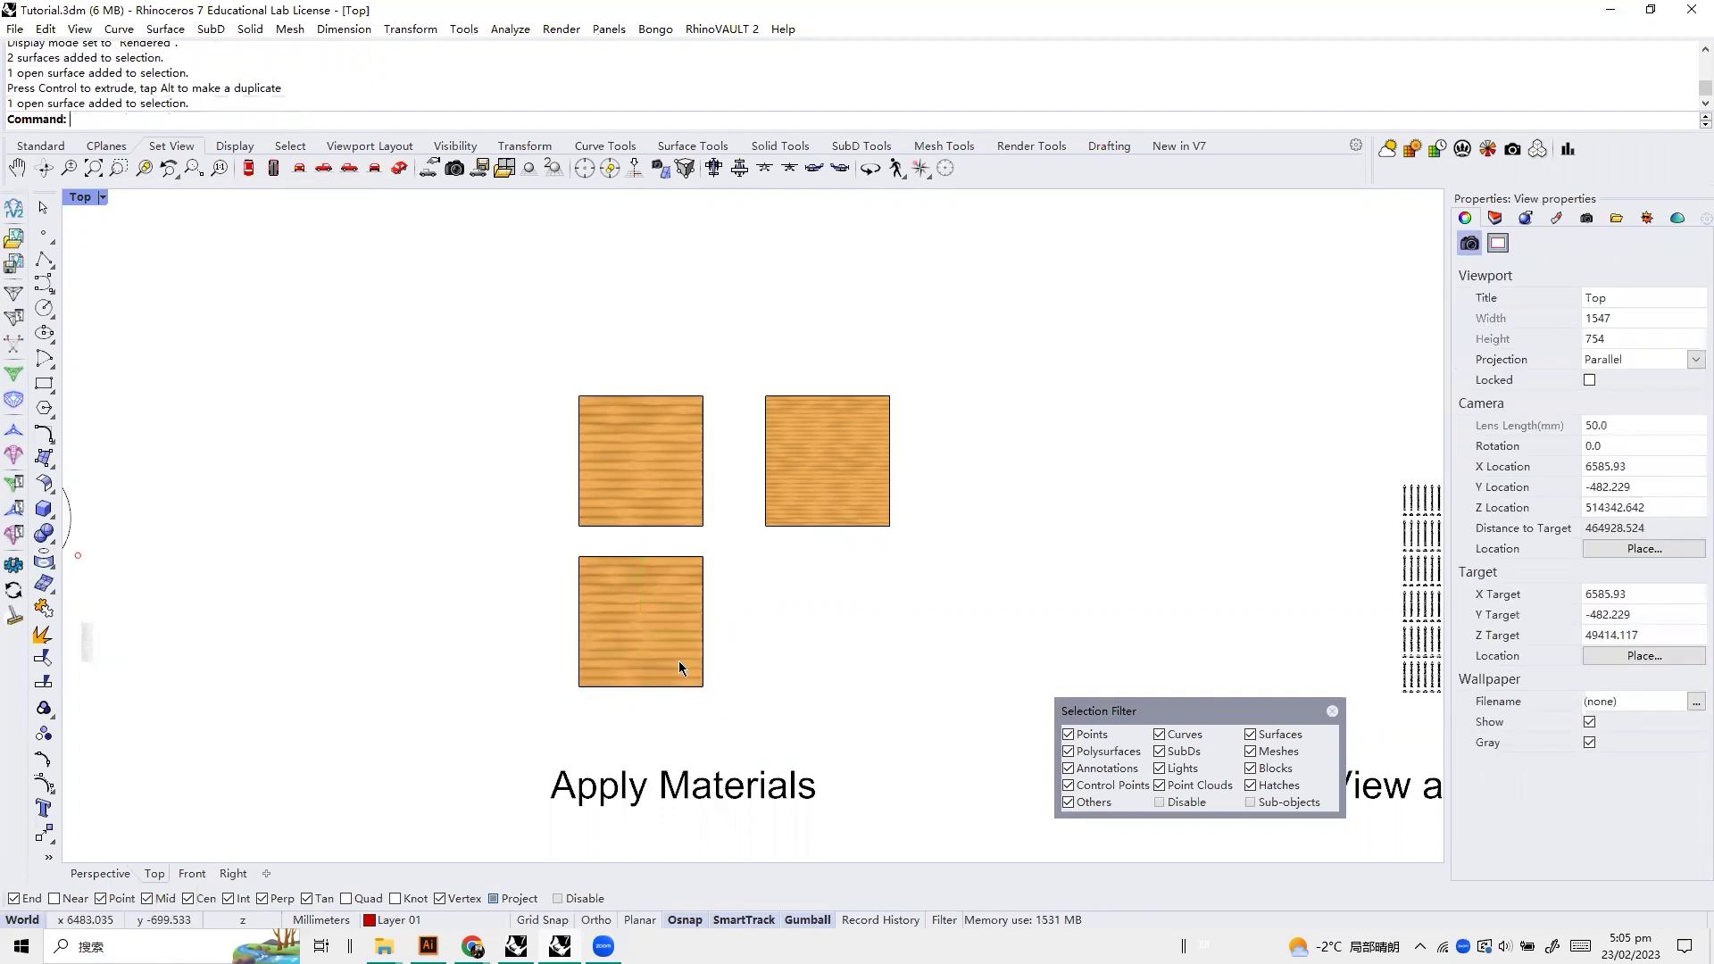
click(670, 658)
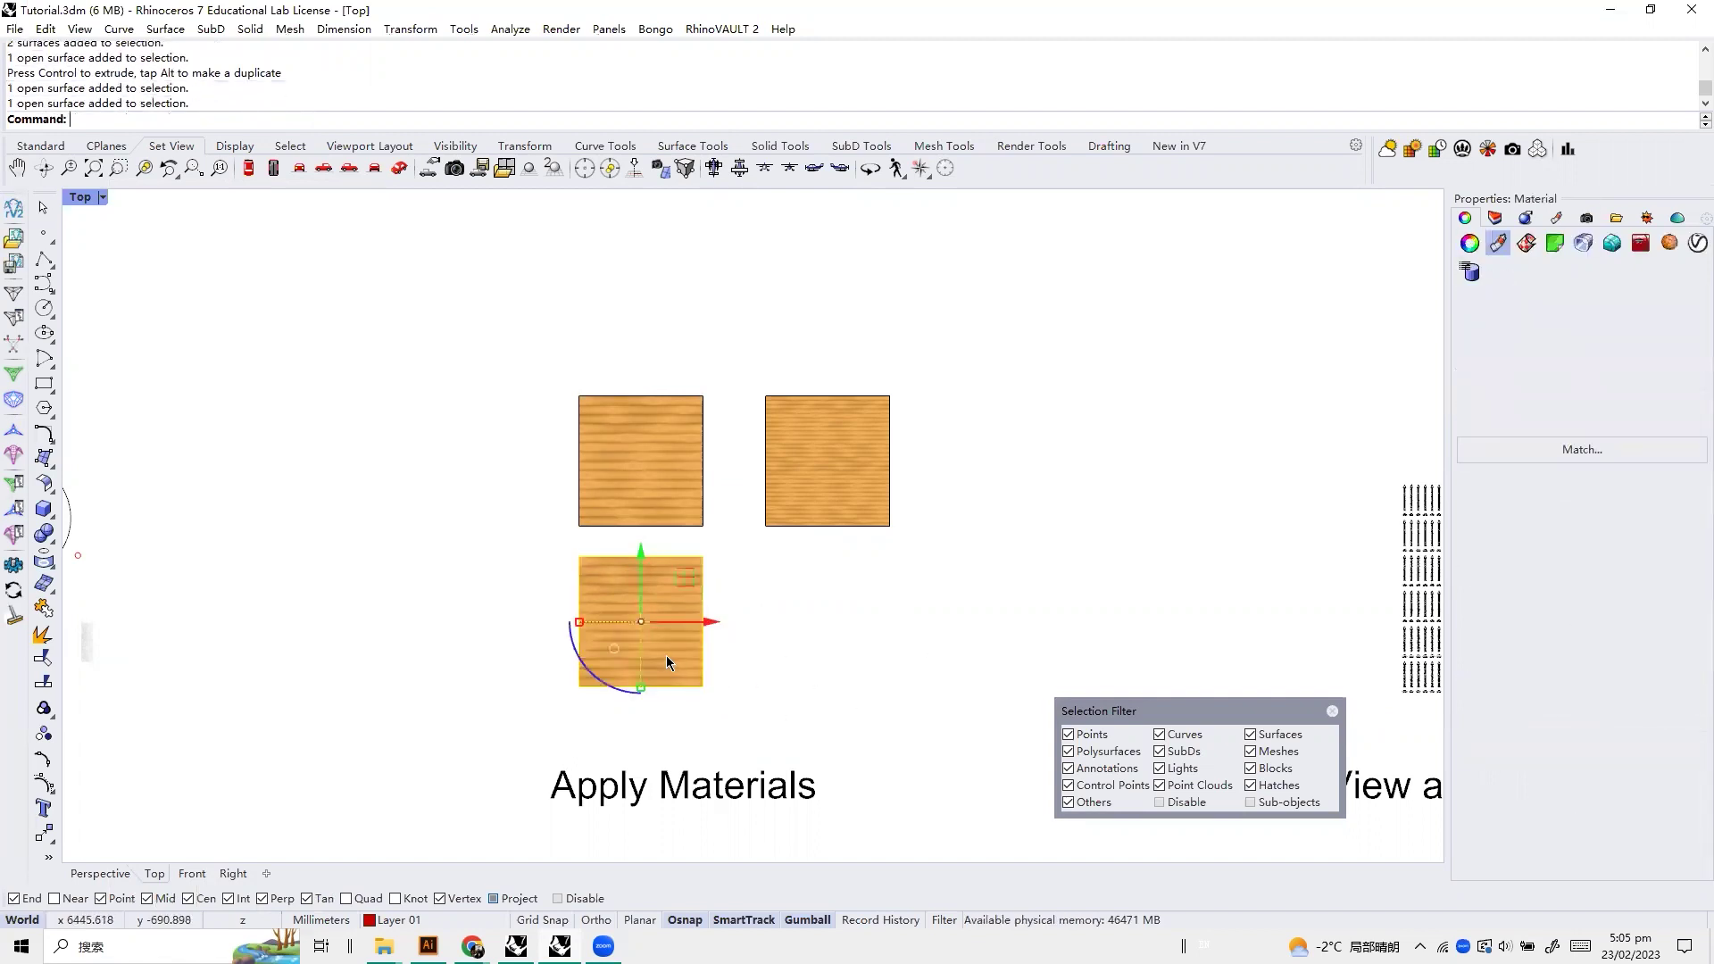
click(1528, 247)
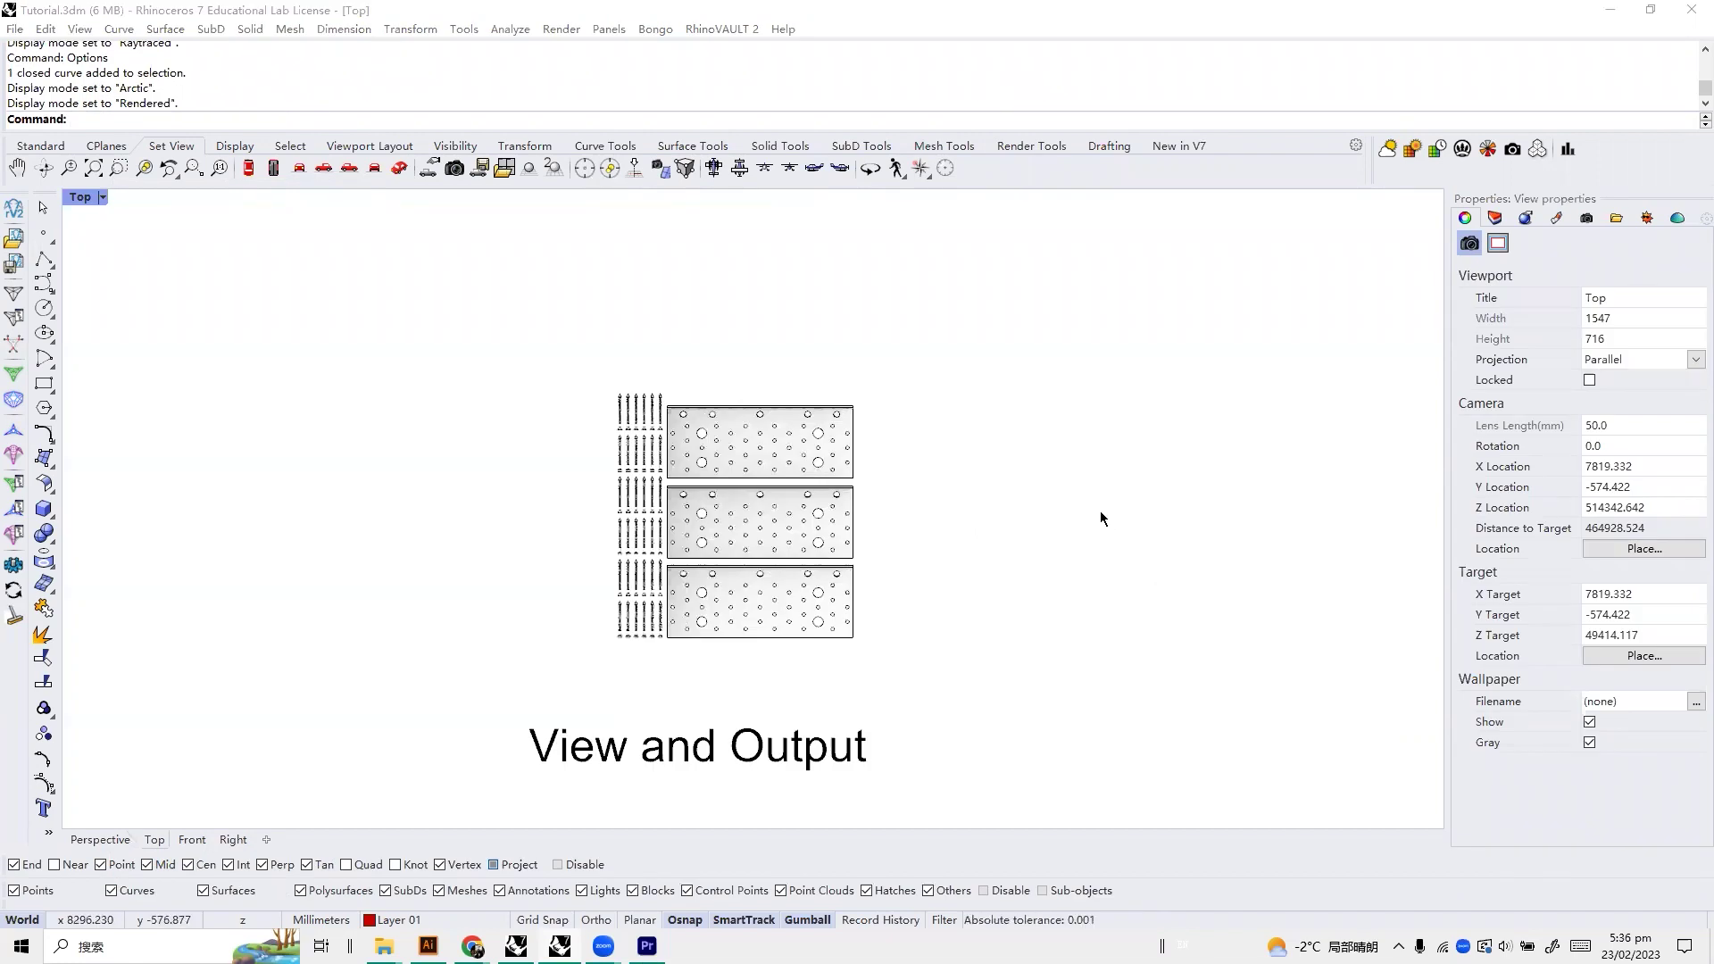
Set the Top viewport at the View and Output frame to the Raytraced display mode
click(82, 197)
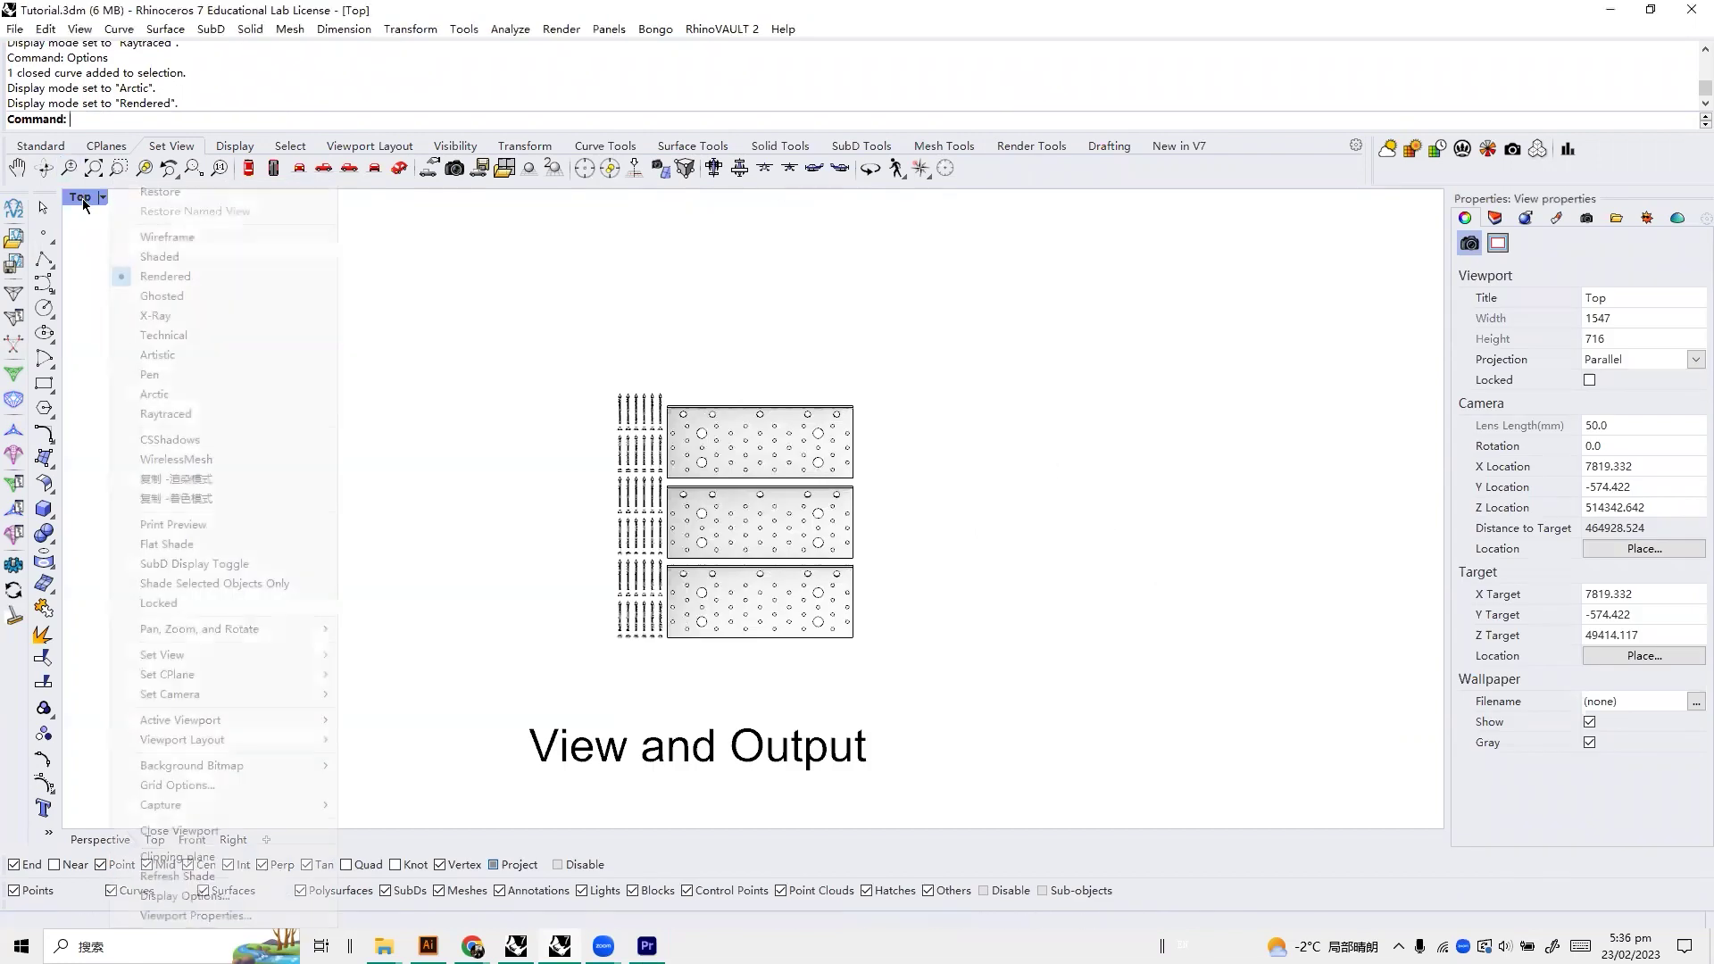
click(200, 416)
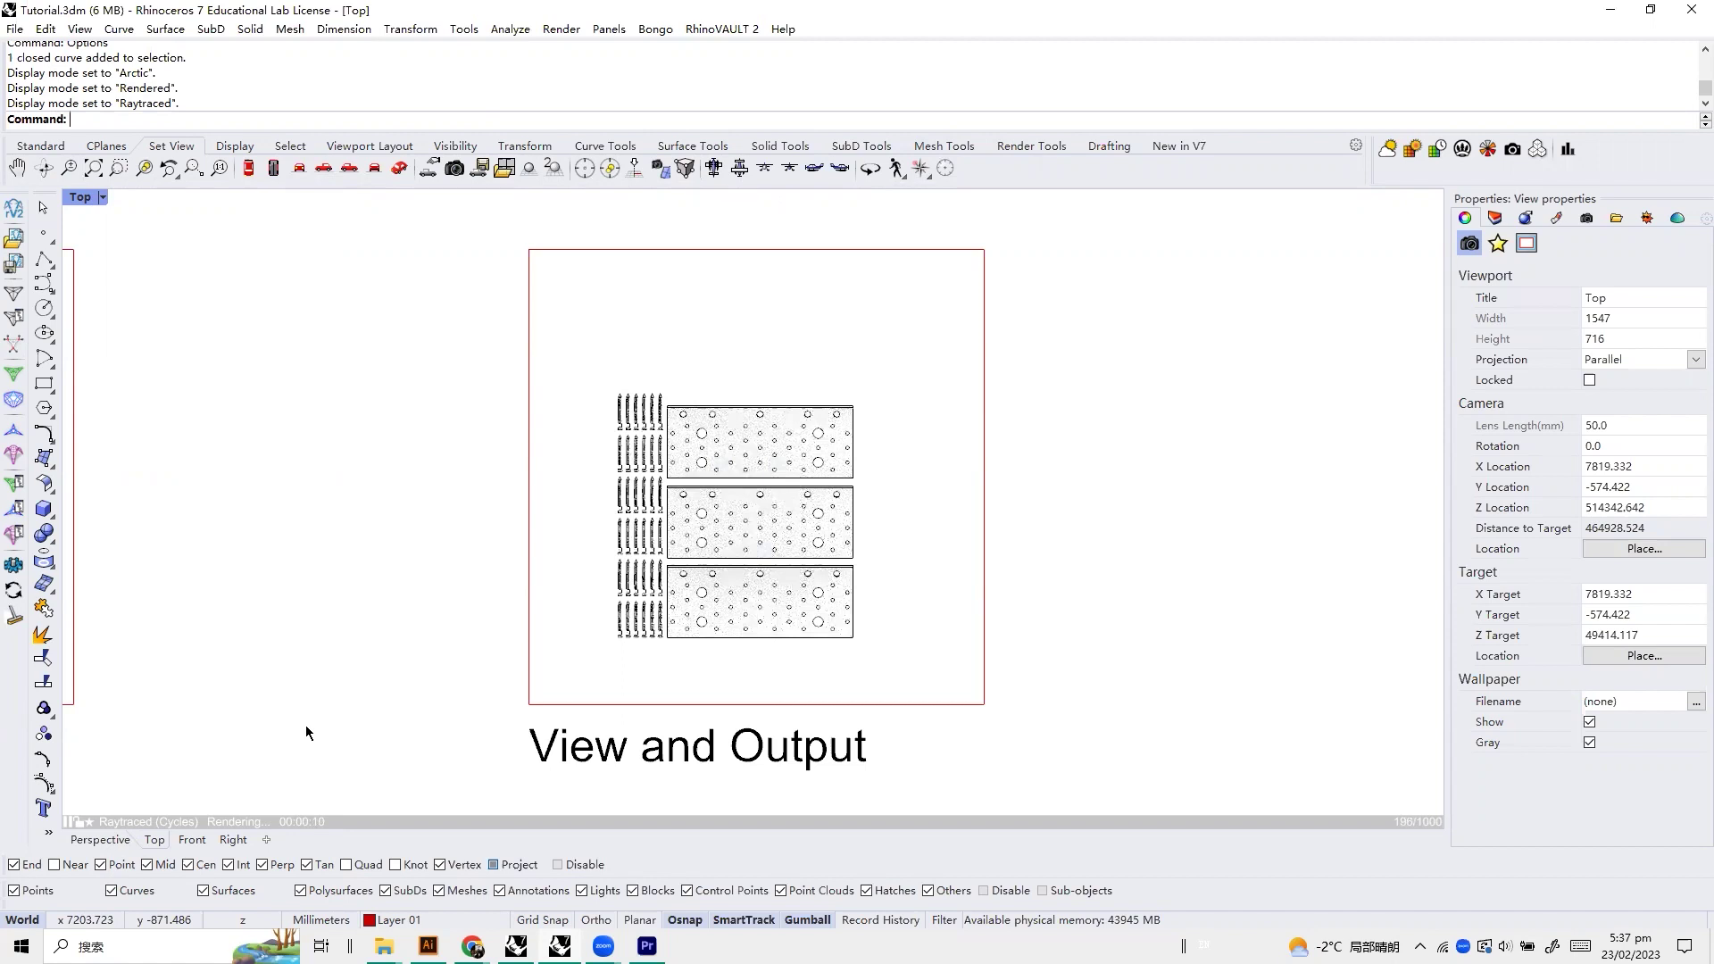
click(95, 203)
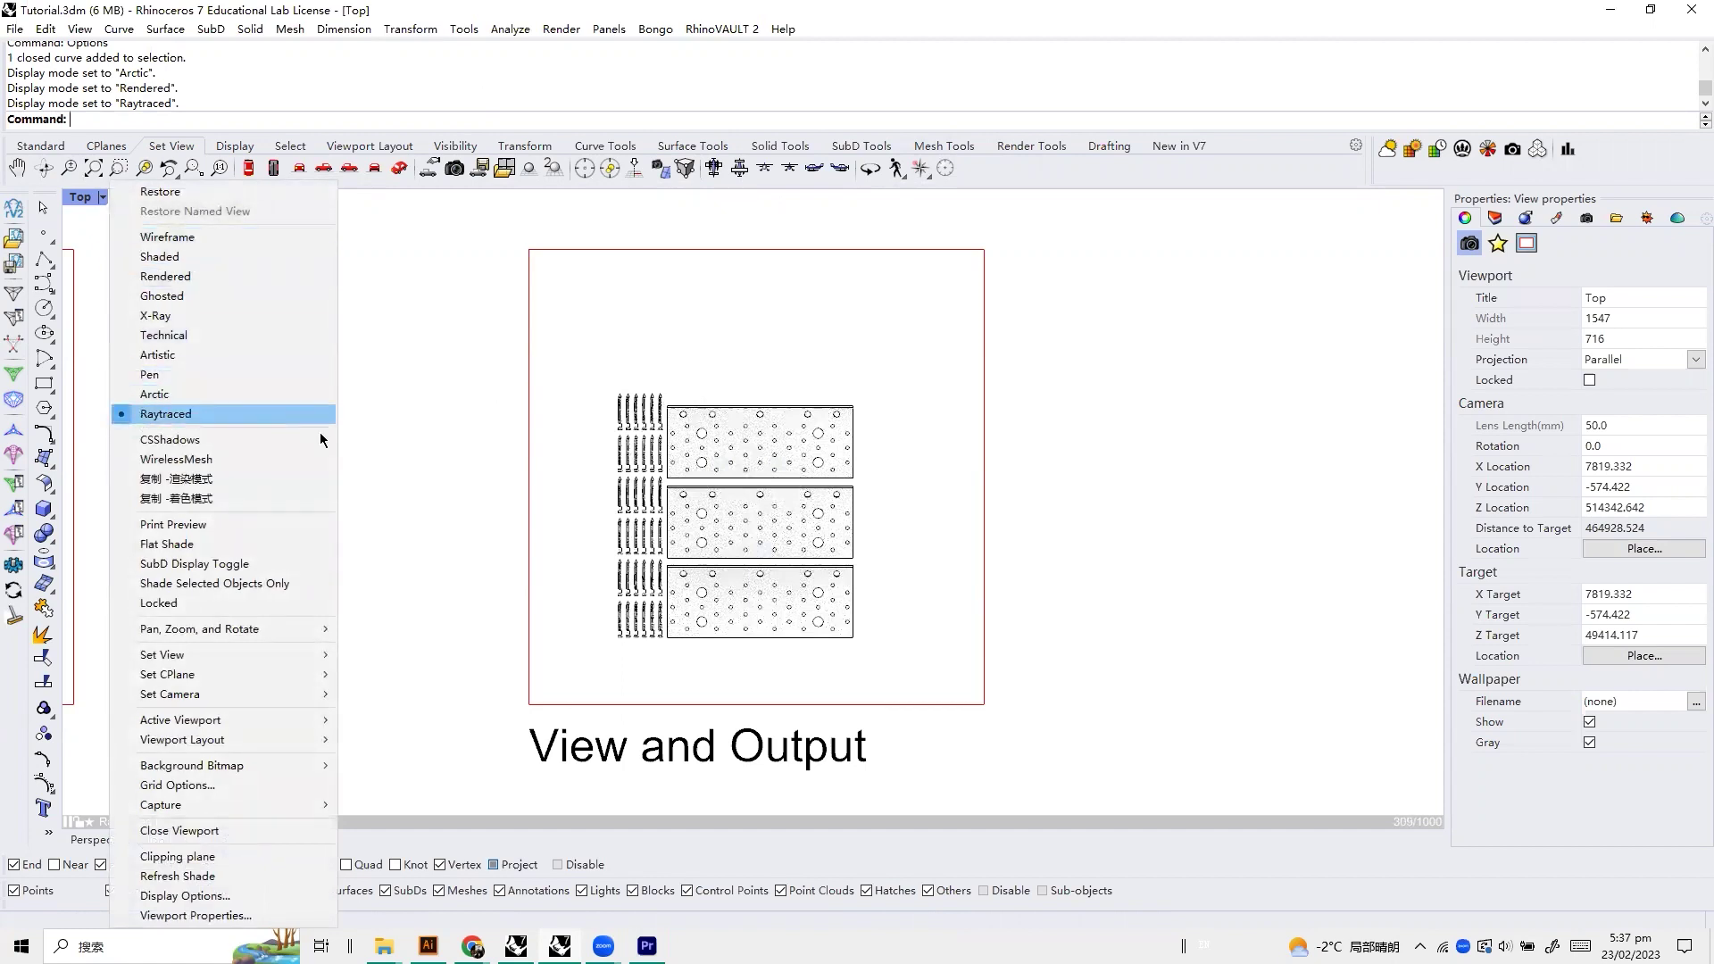
click(443, 486)
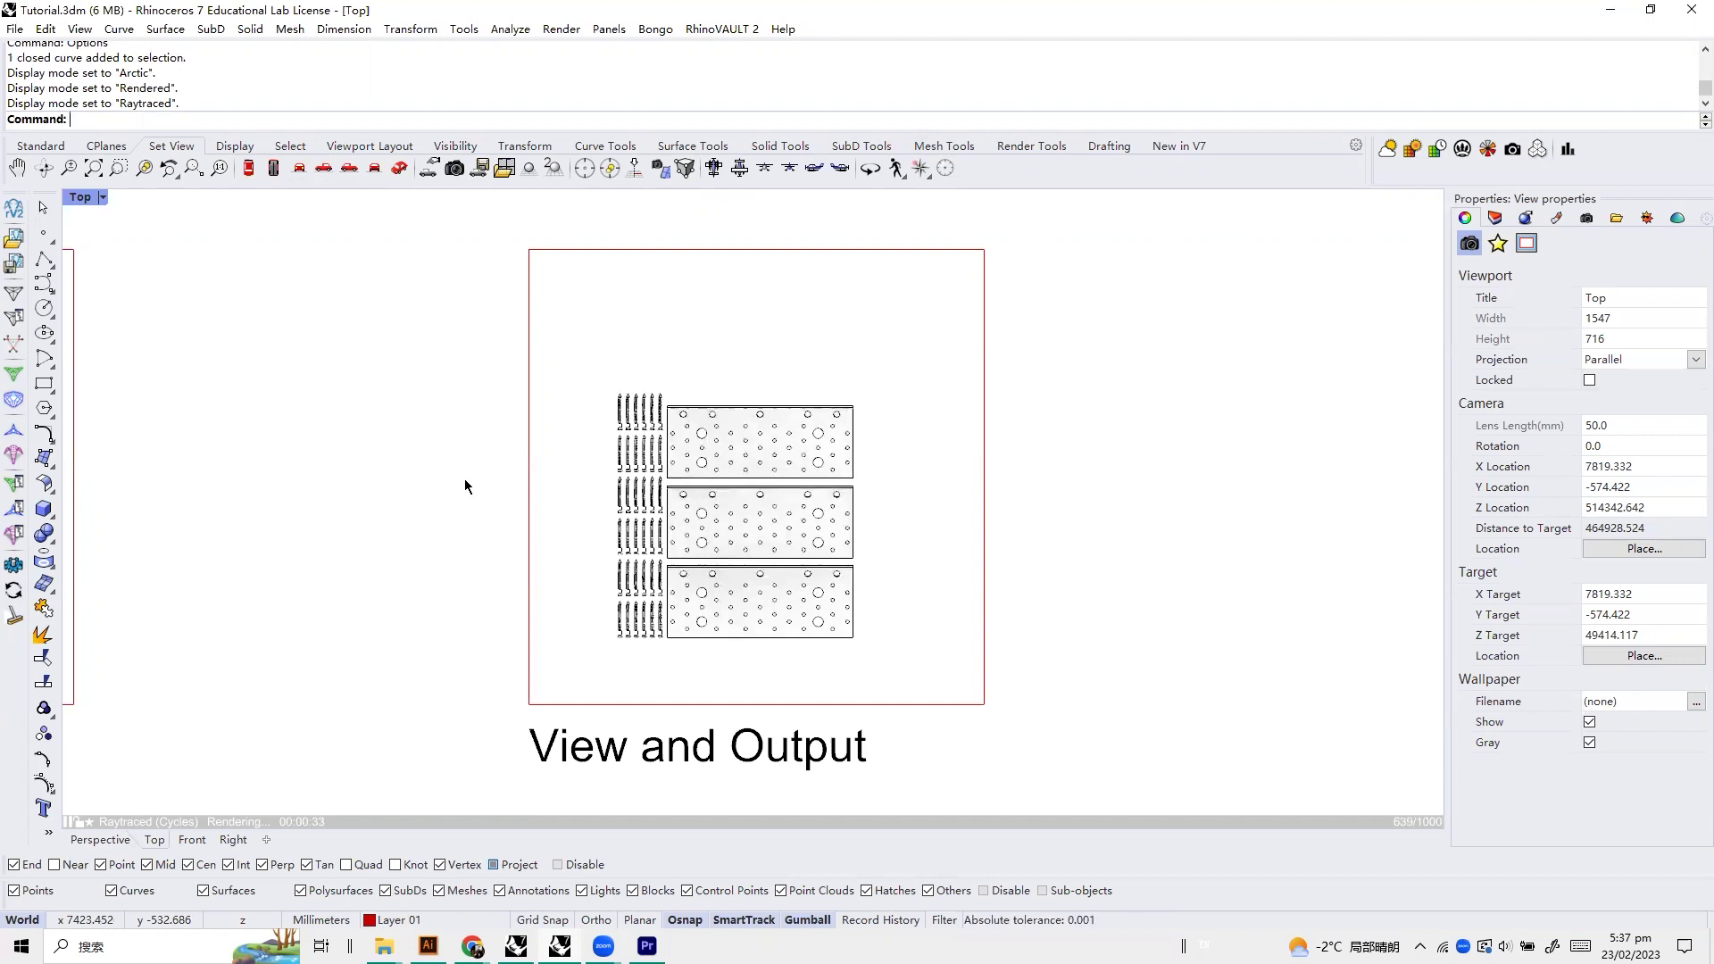
In Rhino Options, set the Raytraced display mode's lighting method to Default lighting and apply the change
text(Options)
key(Return)
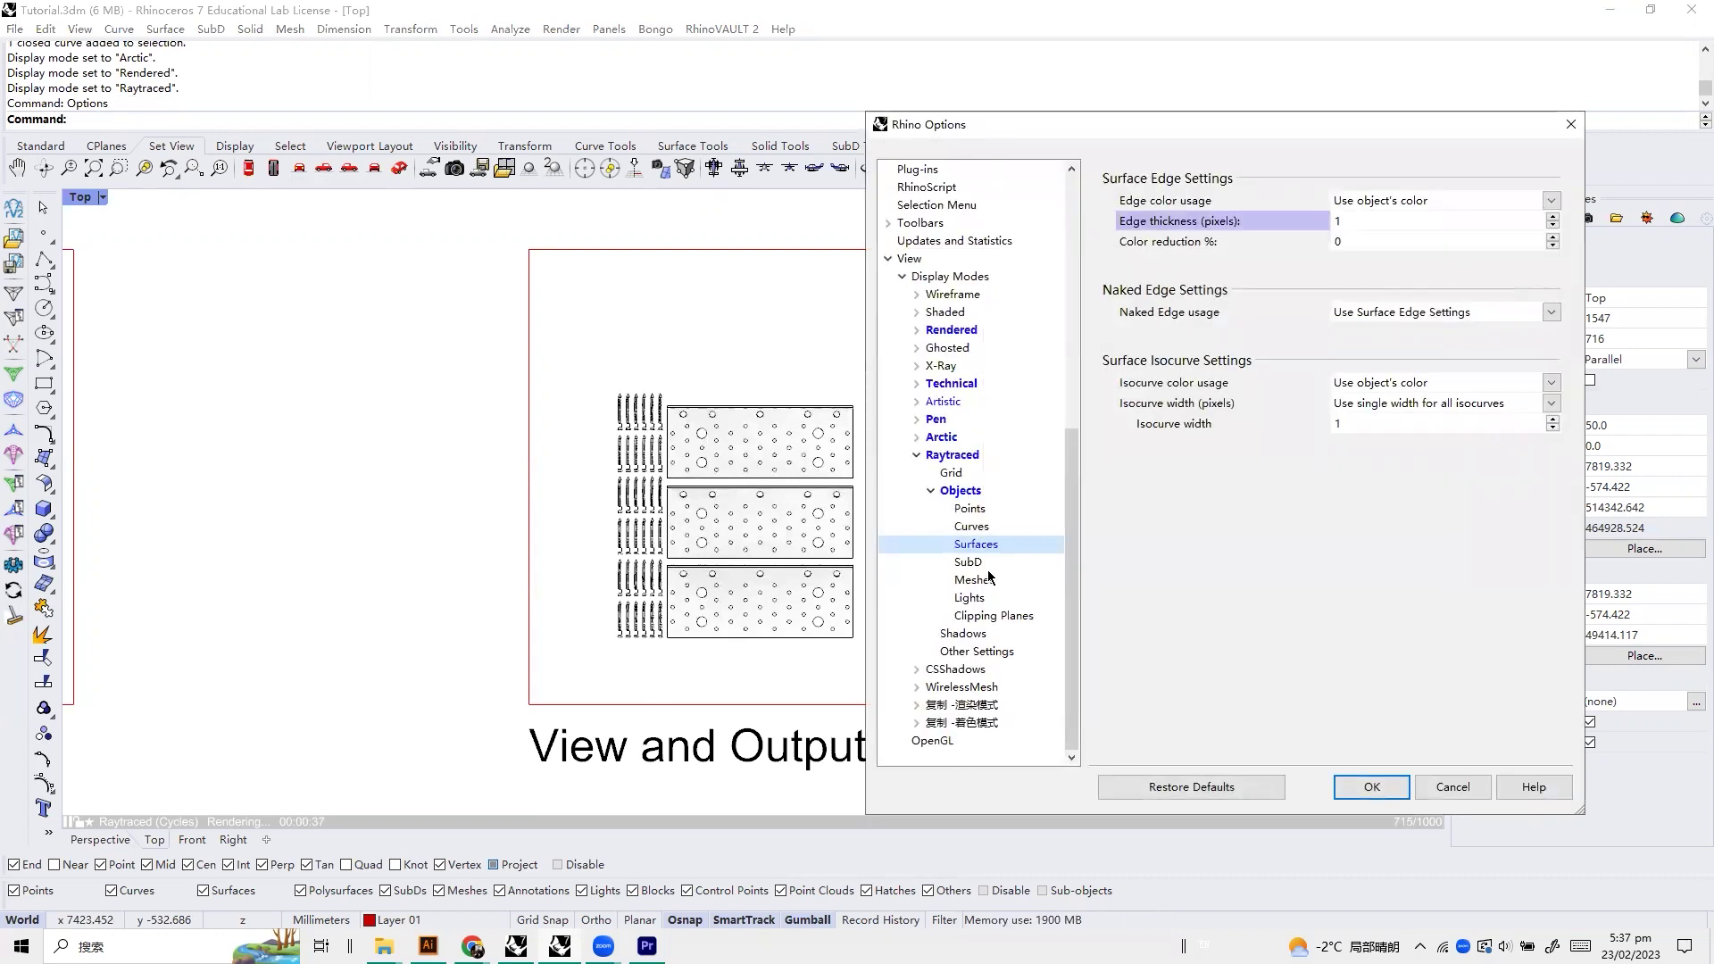
click(955, 455)
drag(1555, 536, 1555, 665)
click(1424, 681)
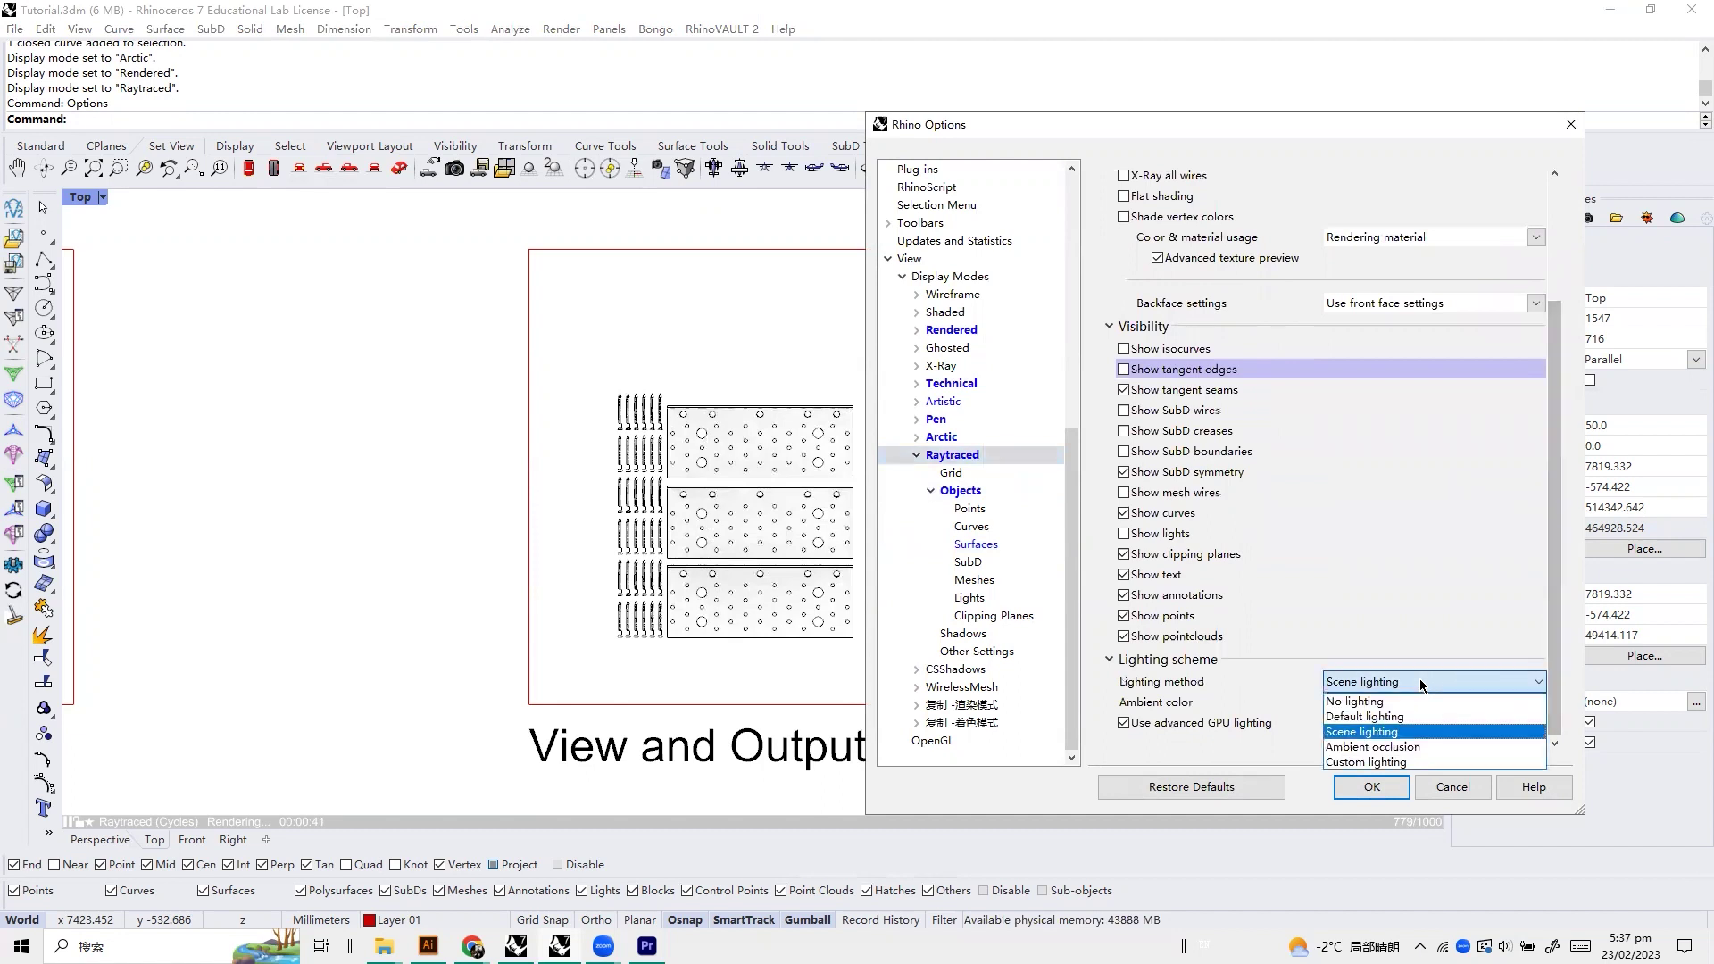
click(1354, 718)
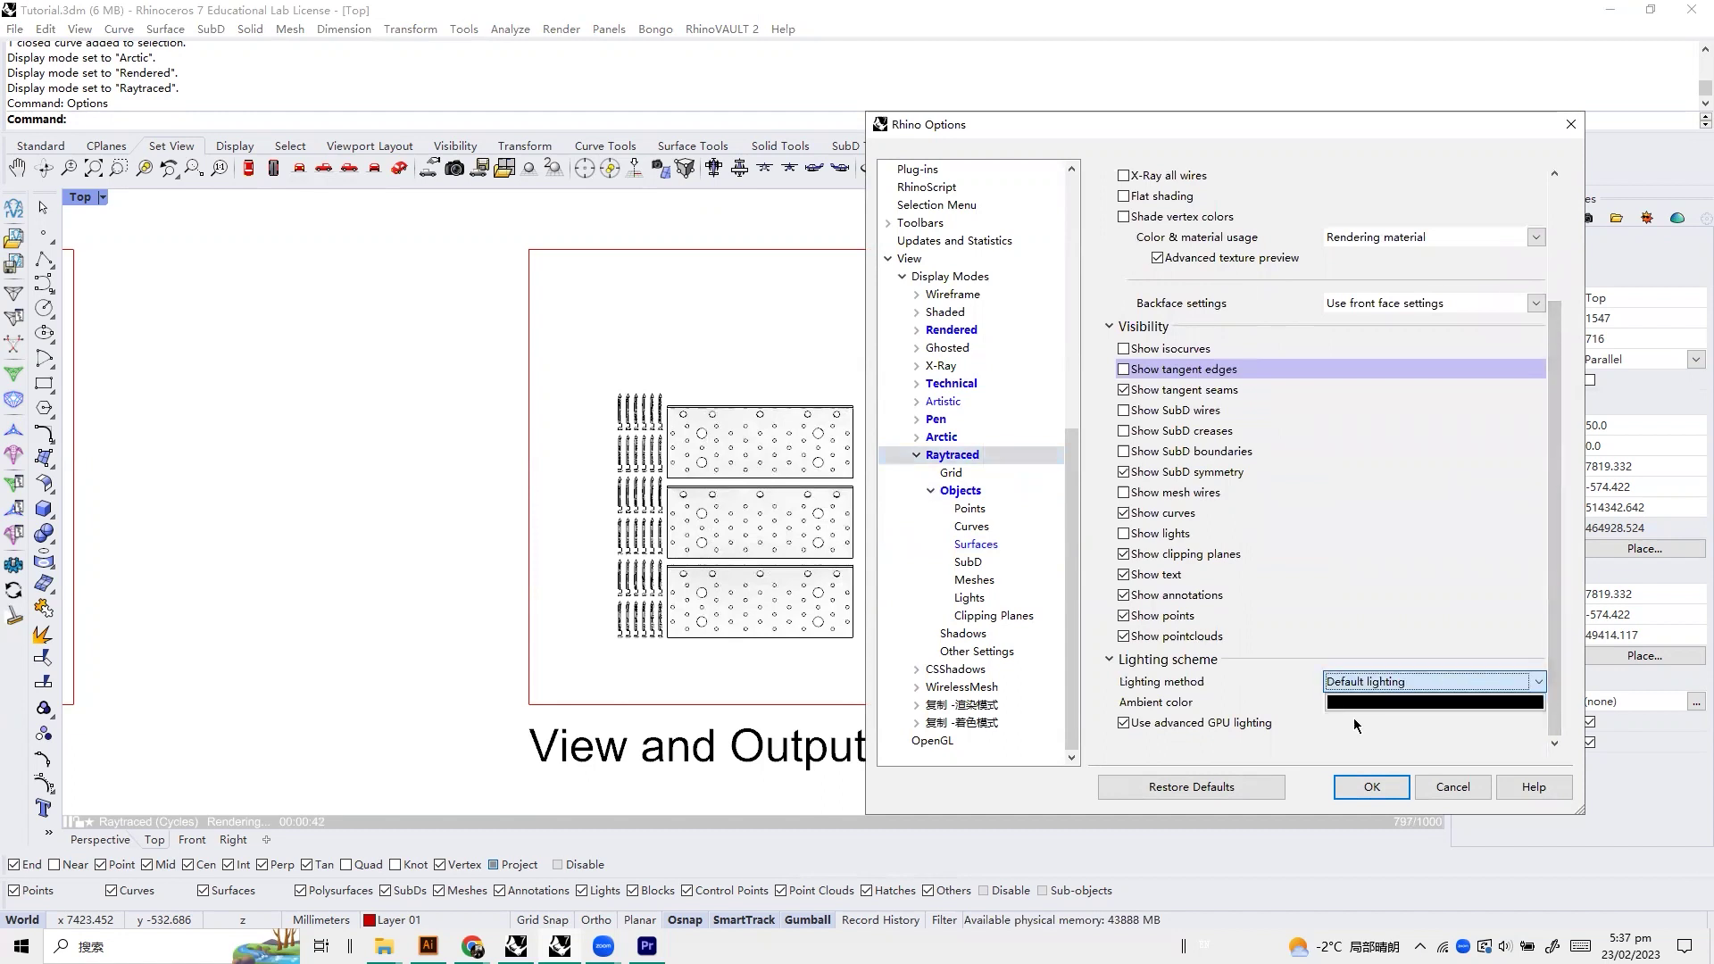
click(1372, 788)
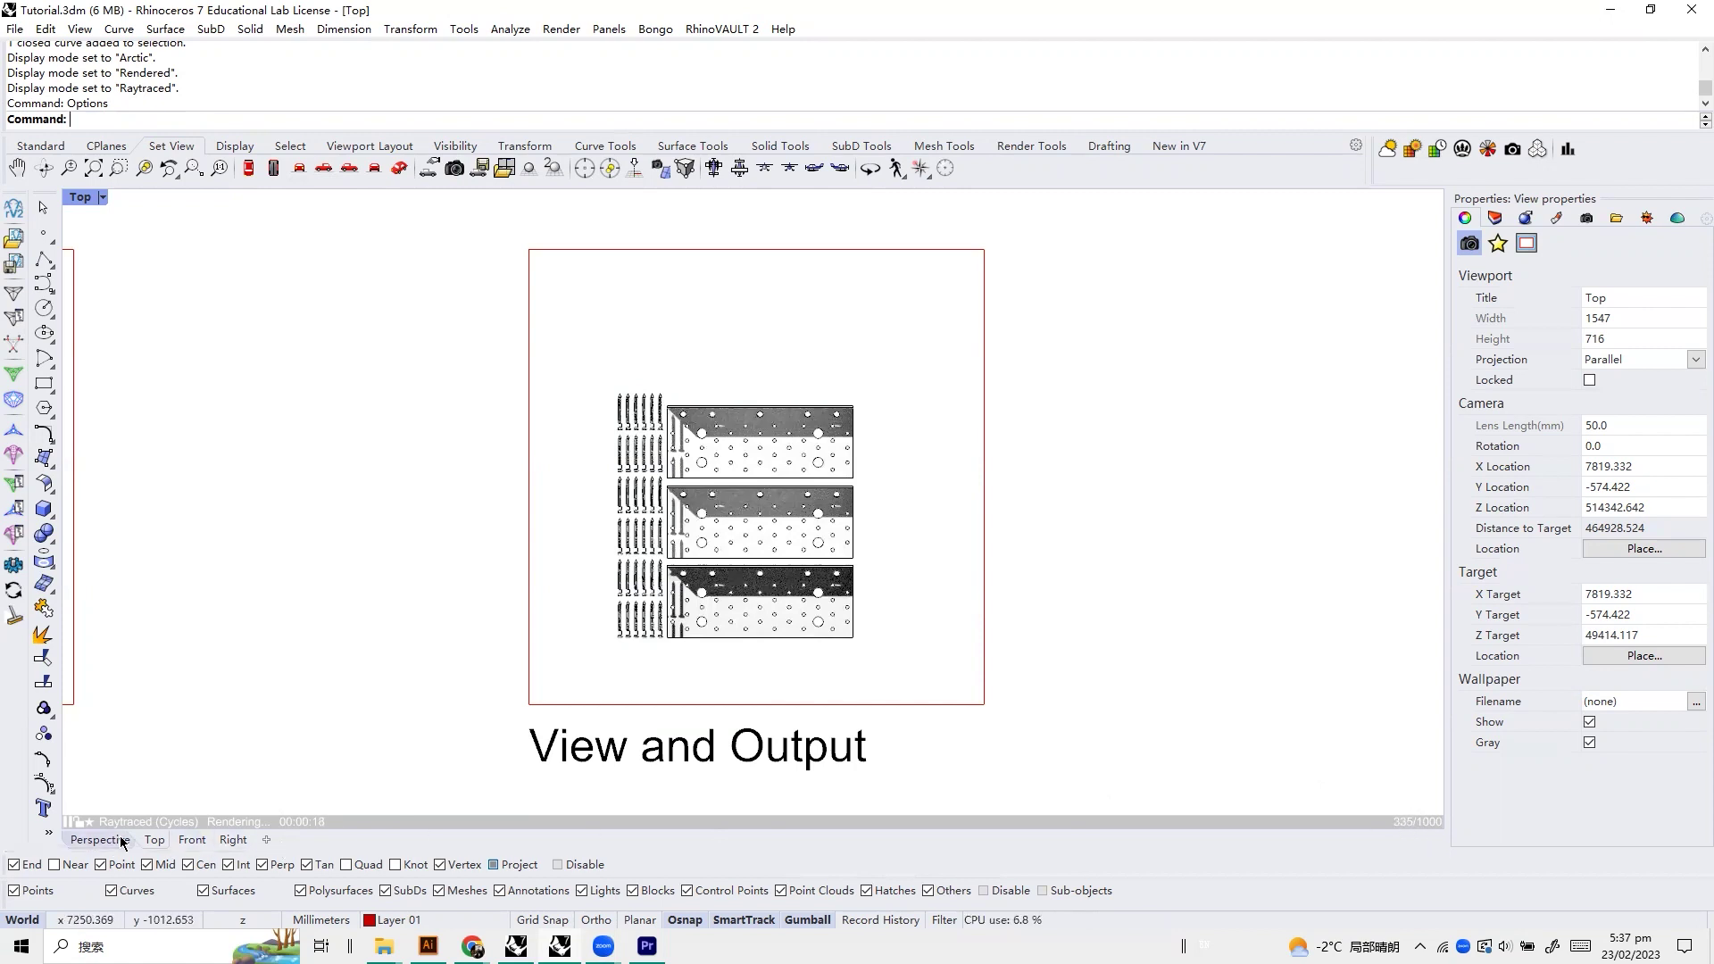
Pause the raytraced rendering of the Top viewport and open the settings for capturing the view to a file
click(73, 822)
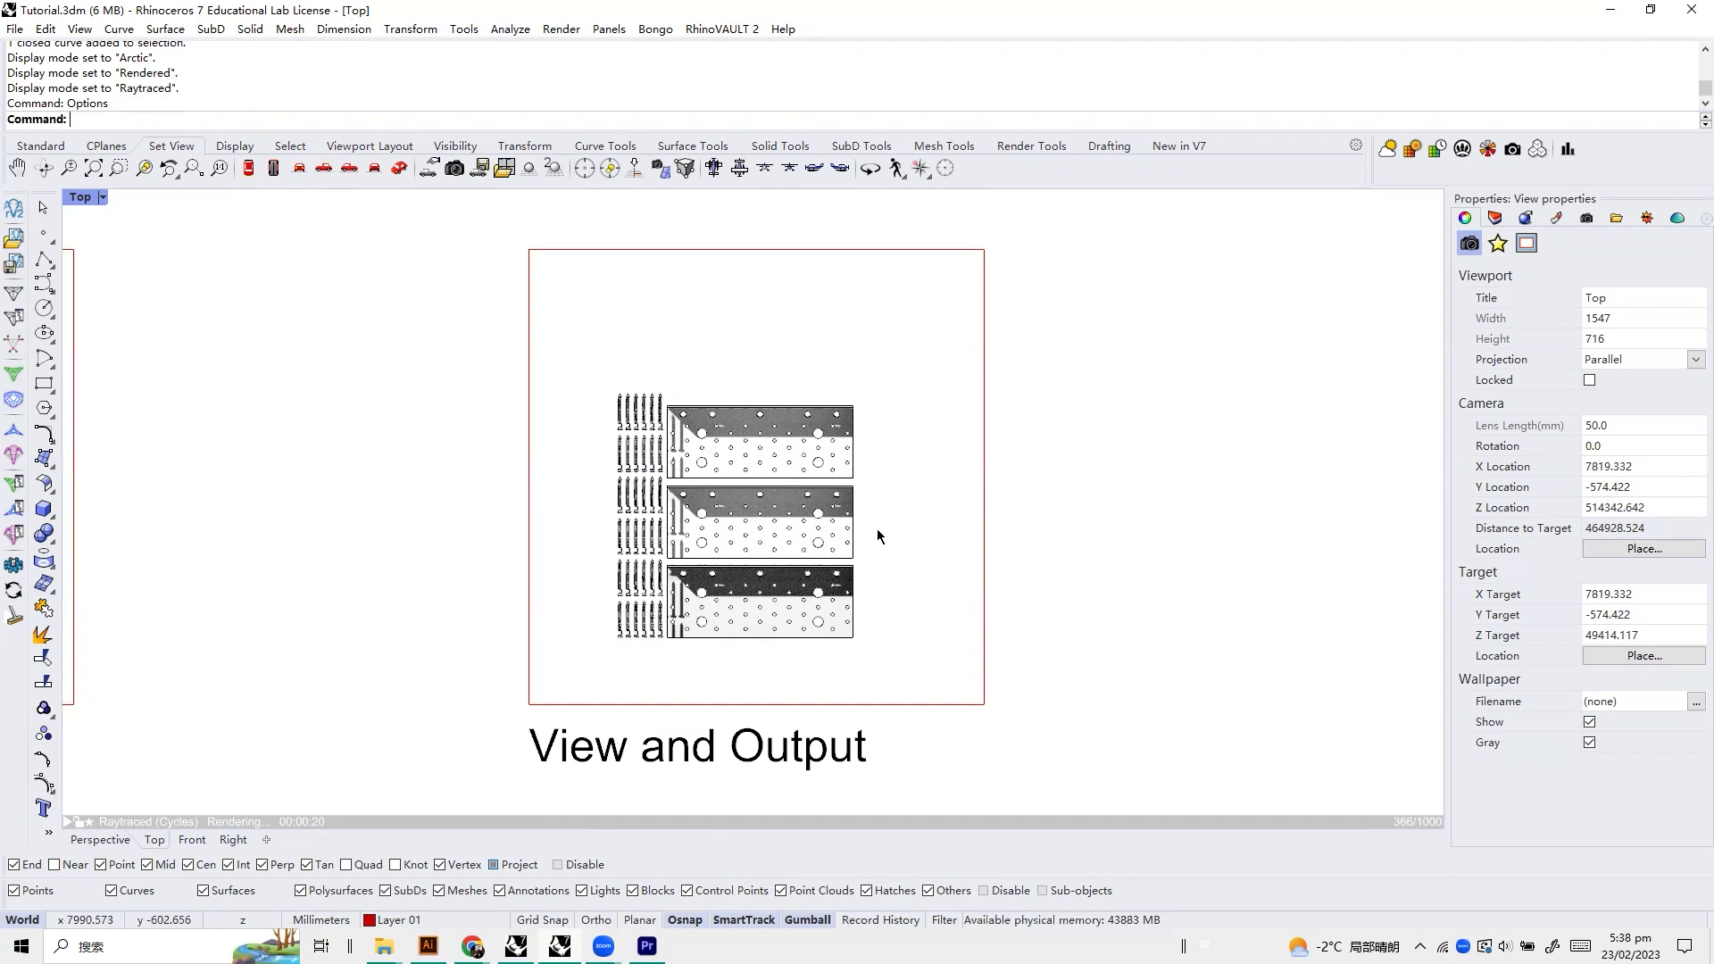
text(View)
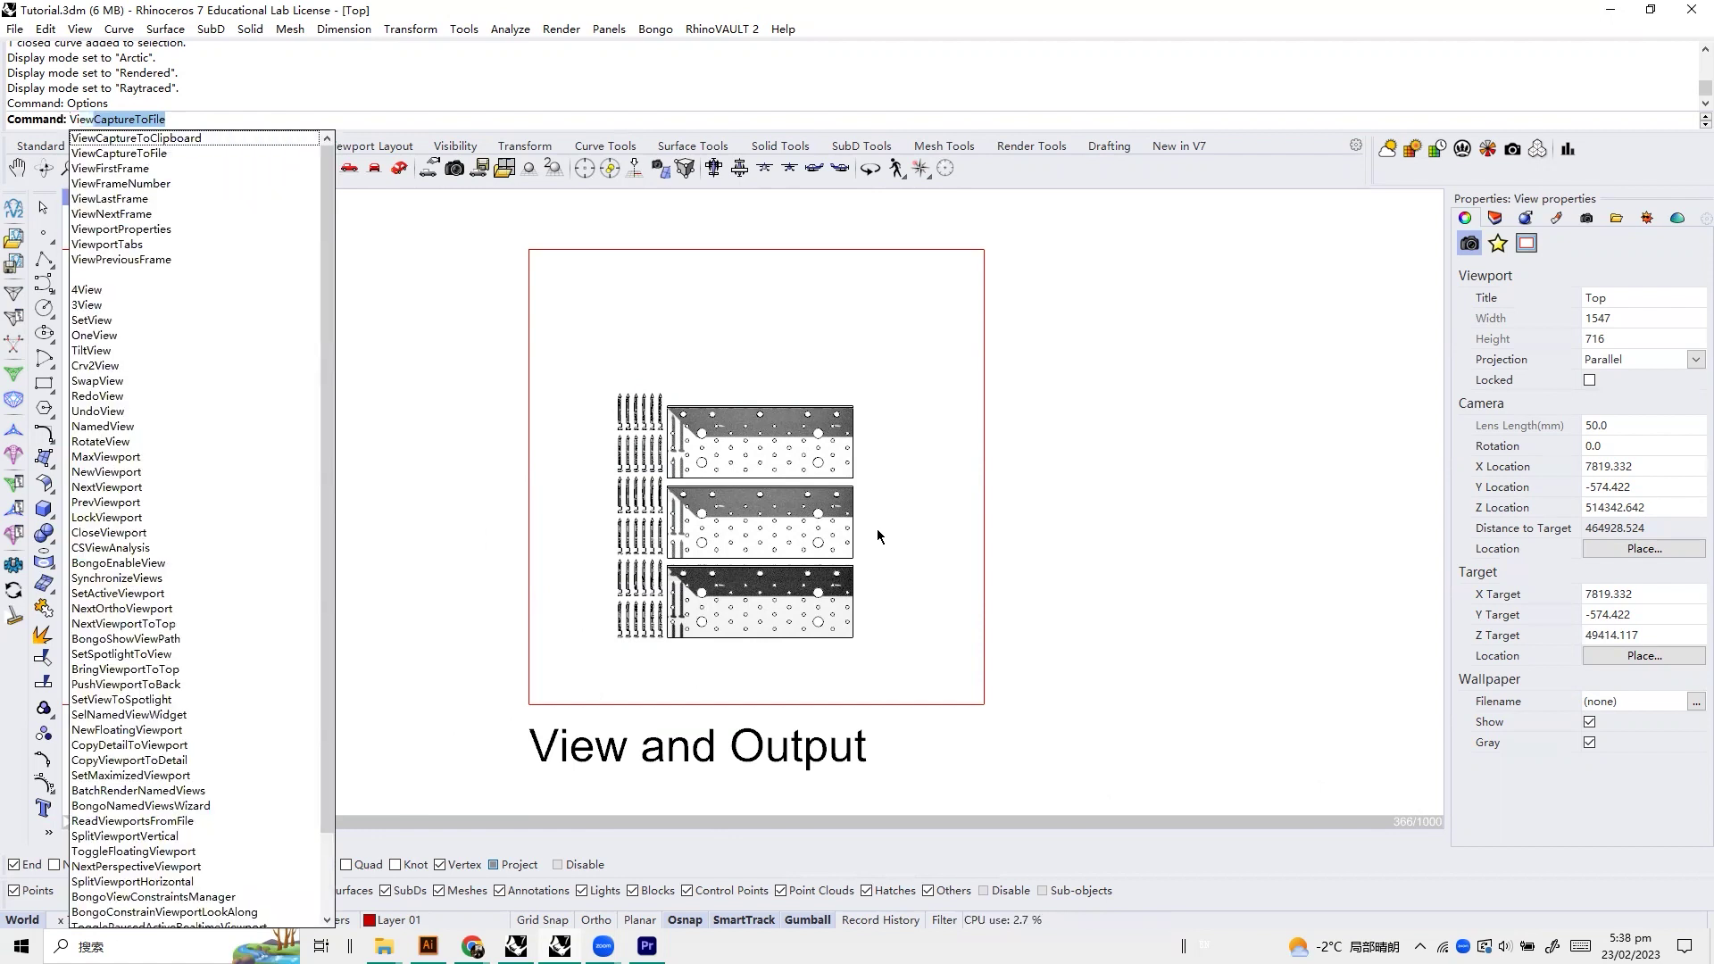
key(Return)
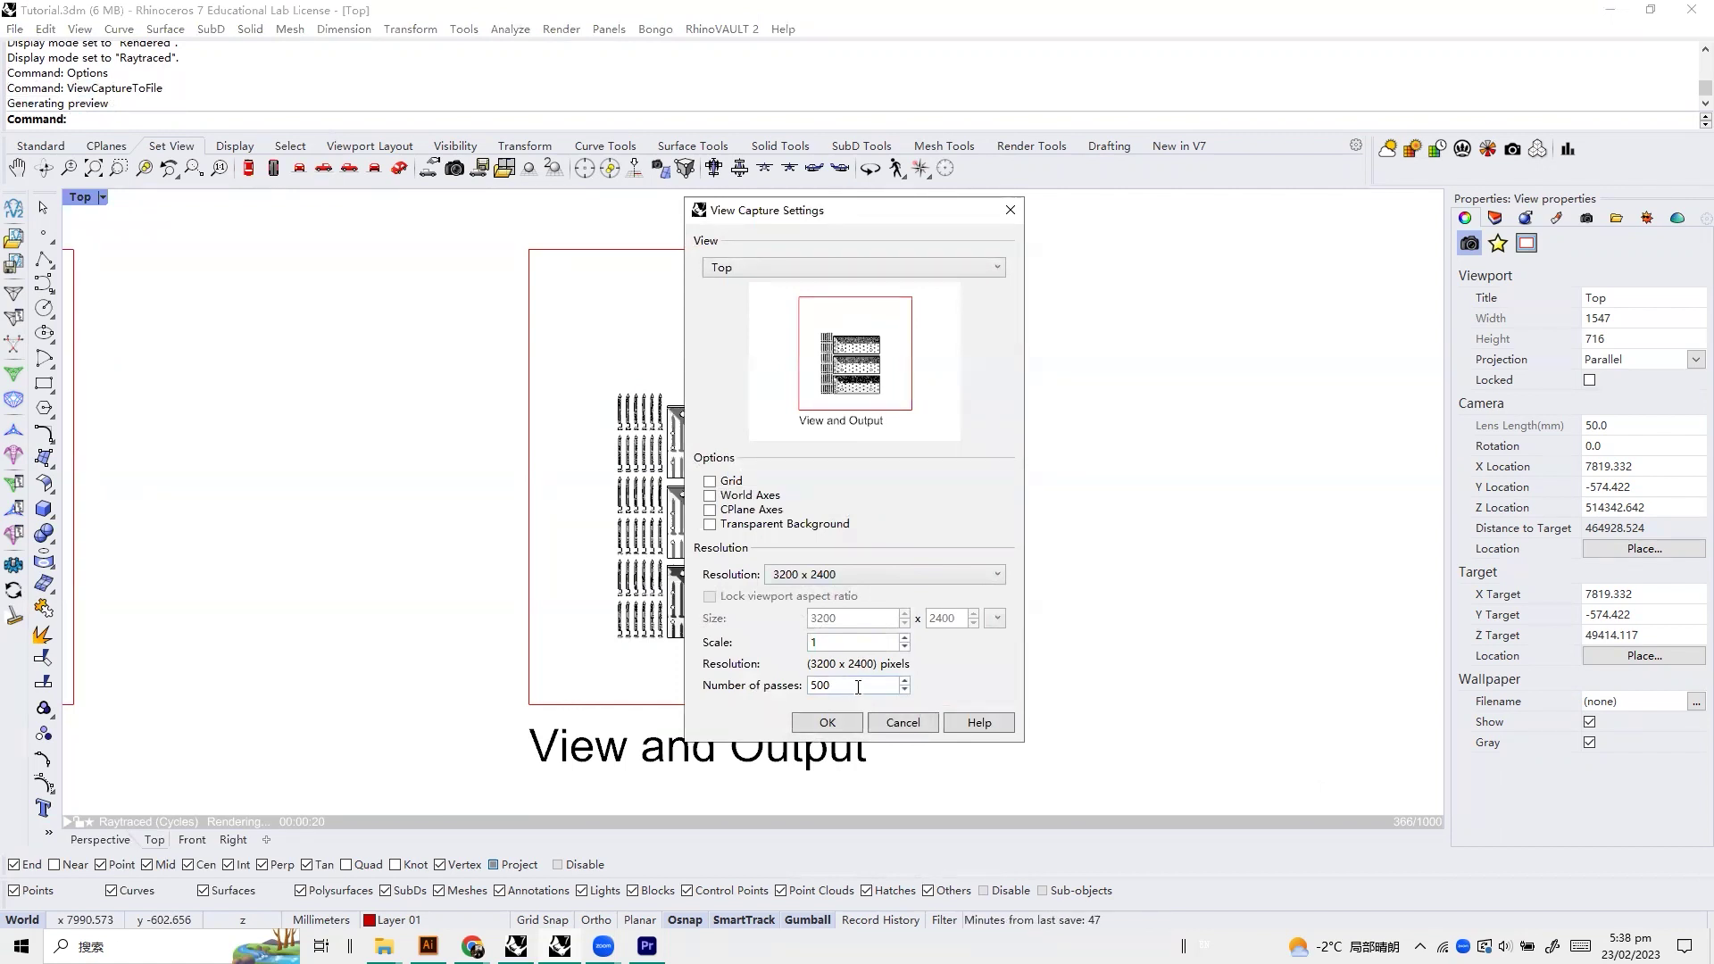
Set the view capture's number of passes to 1000 and cancel the capture
double_click(856, 686)
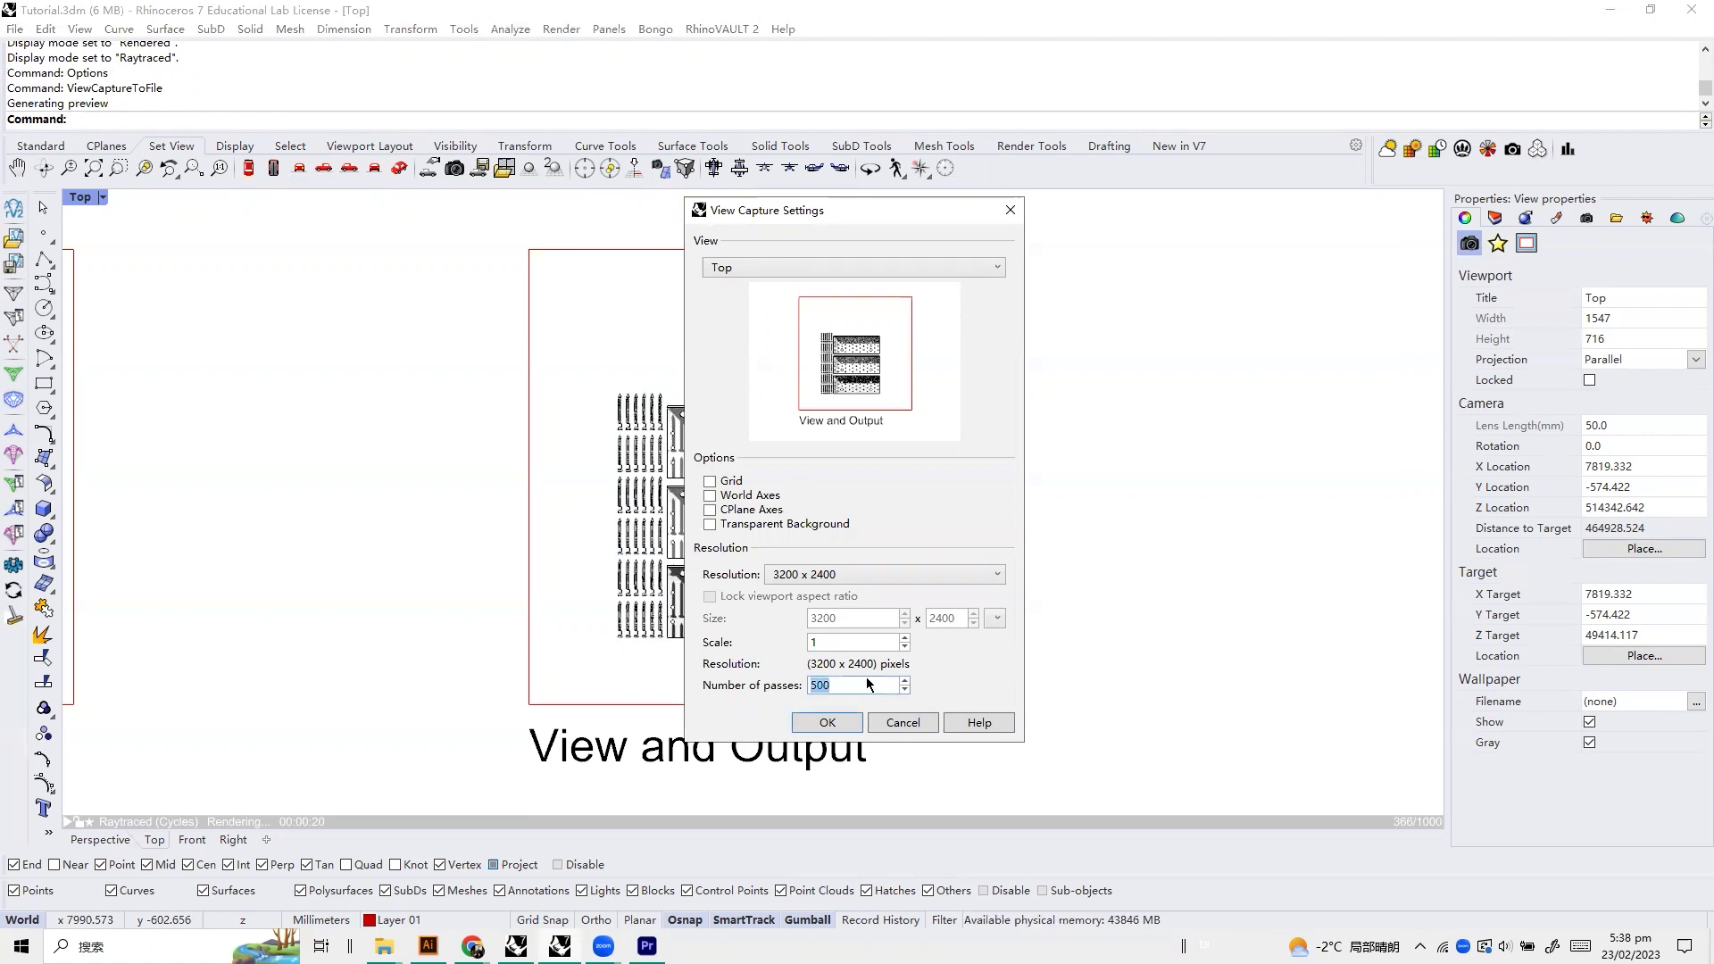
text(1000)
click(889, 721)
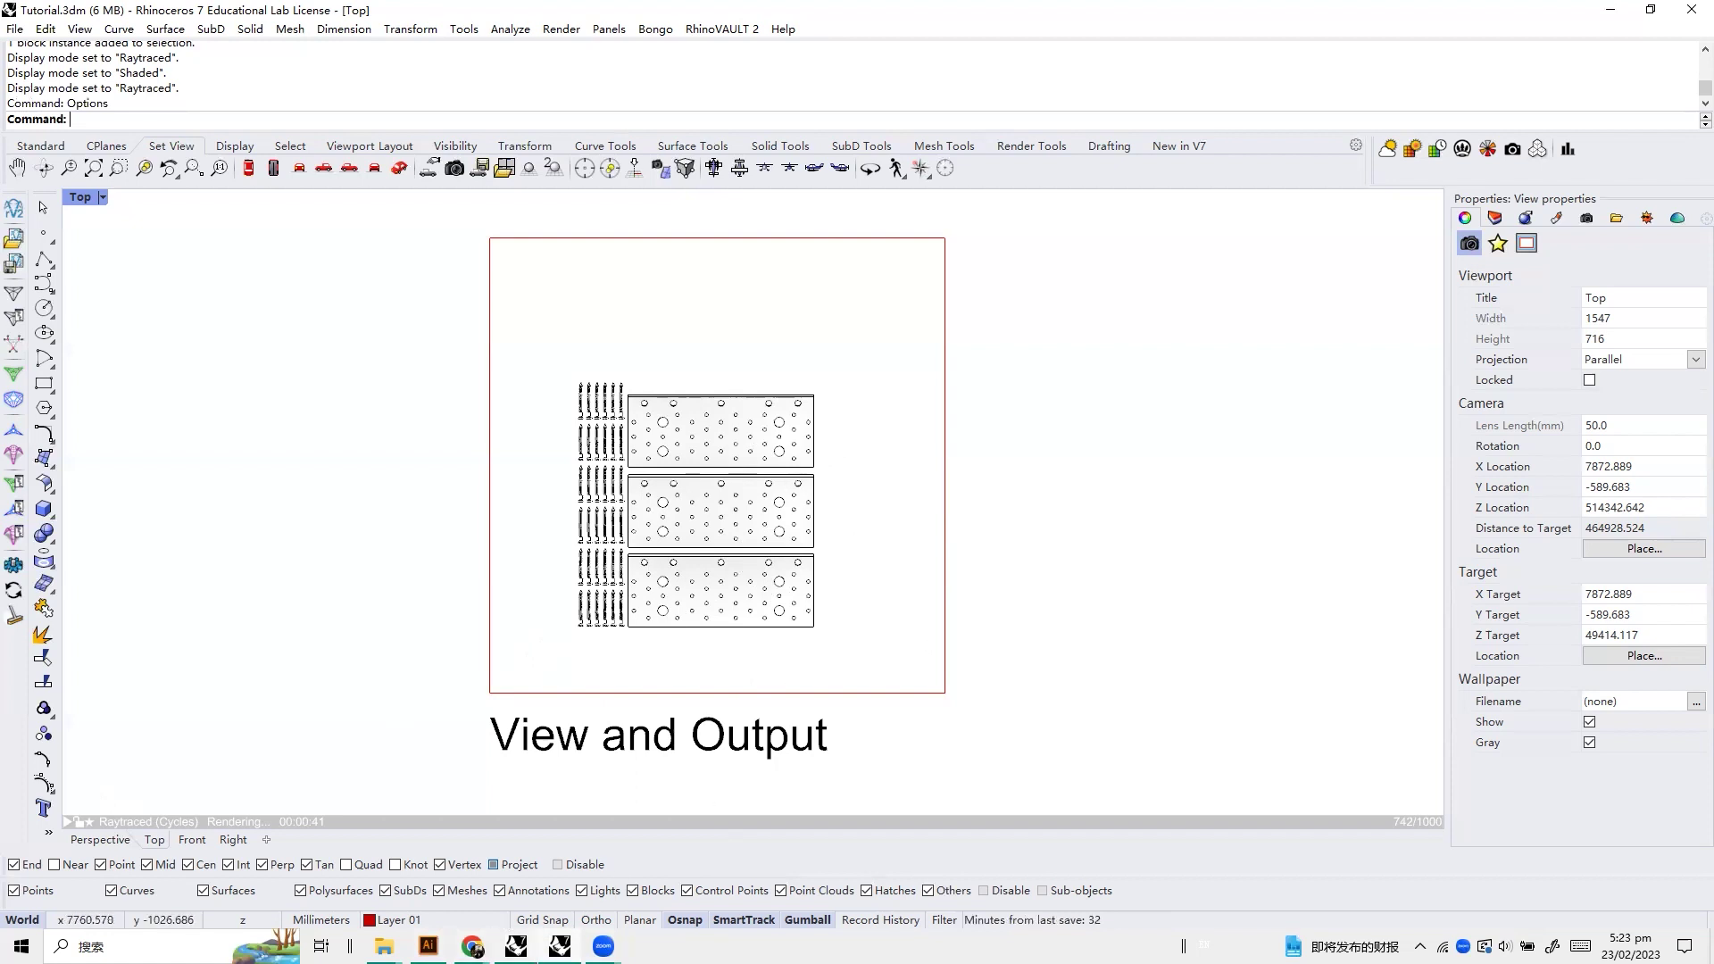
Switch to the Simpson Strong-Tie CAD Library page in Chrome and examine its offered file formats and download links
mouse_move(472, 947)
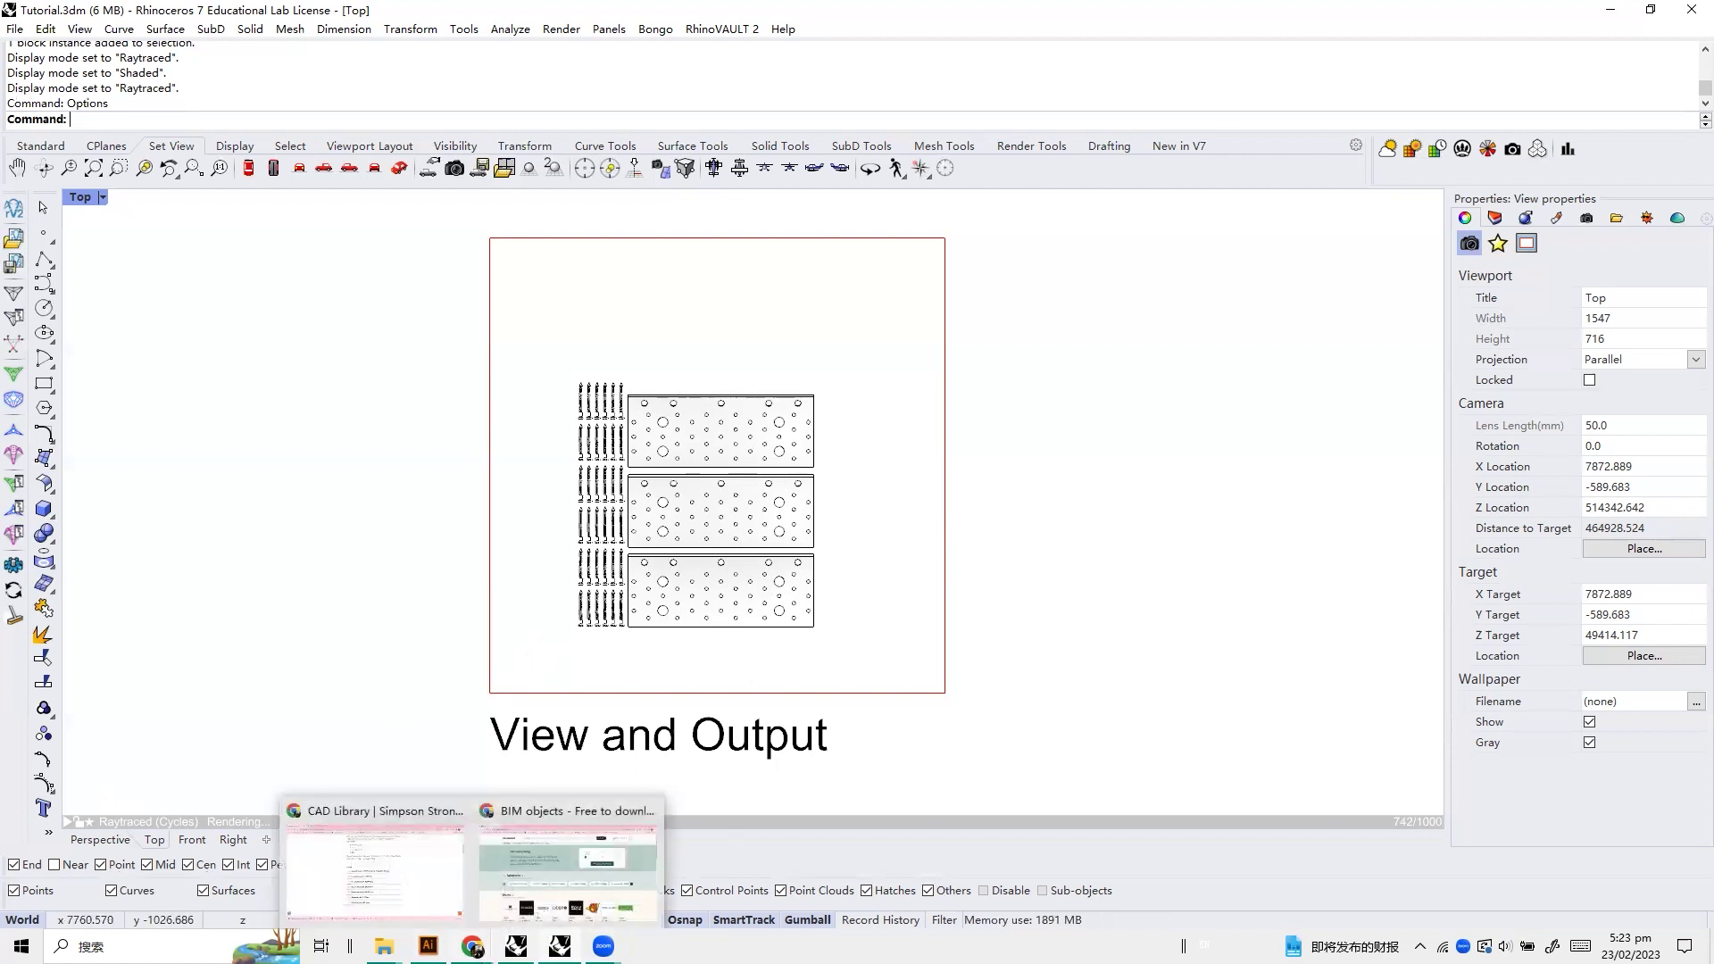
click(361, 857)
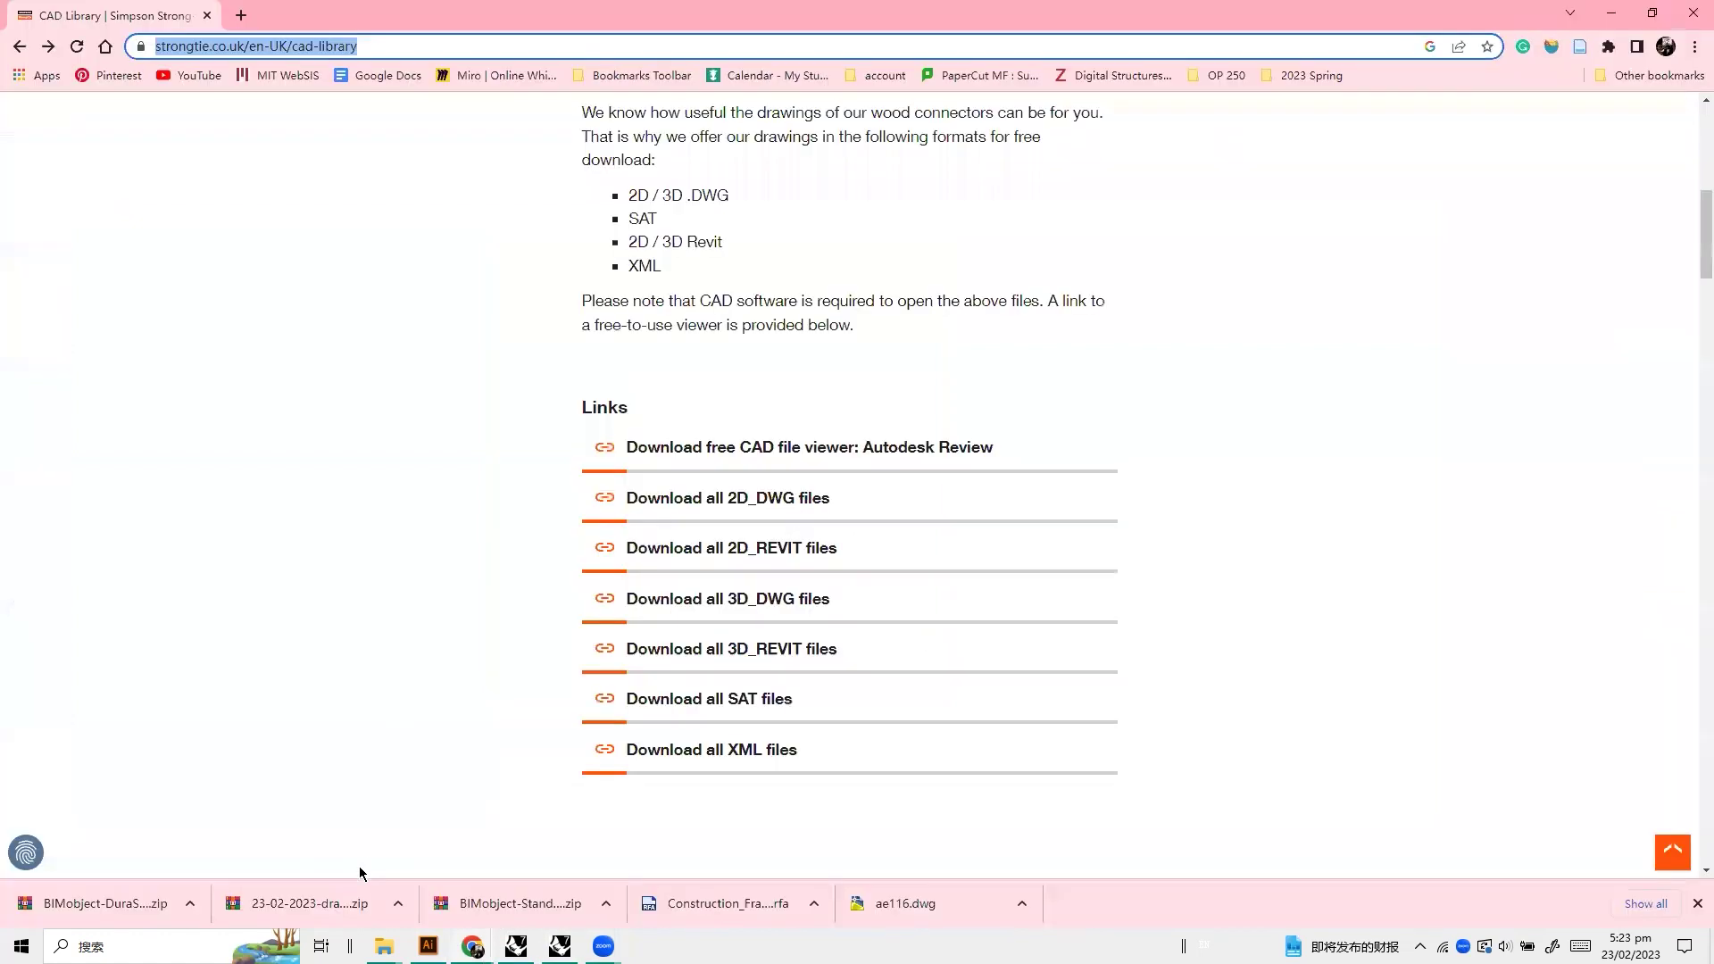
click(326, 641)
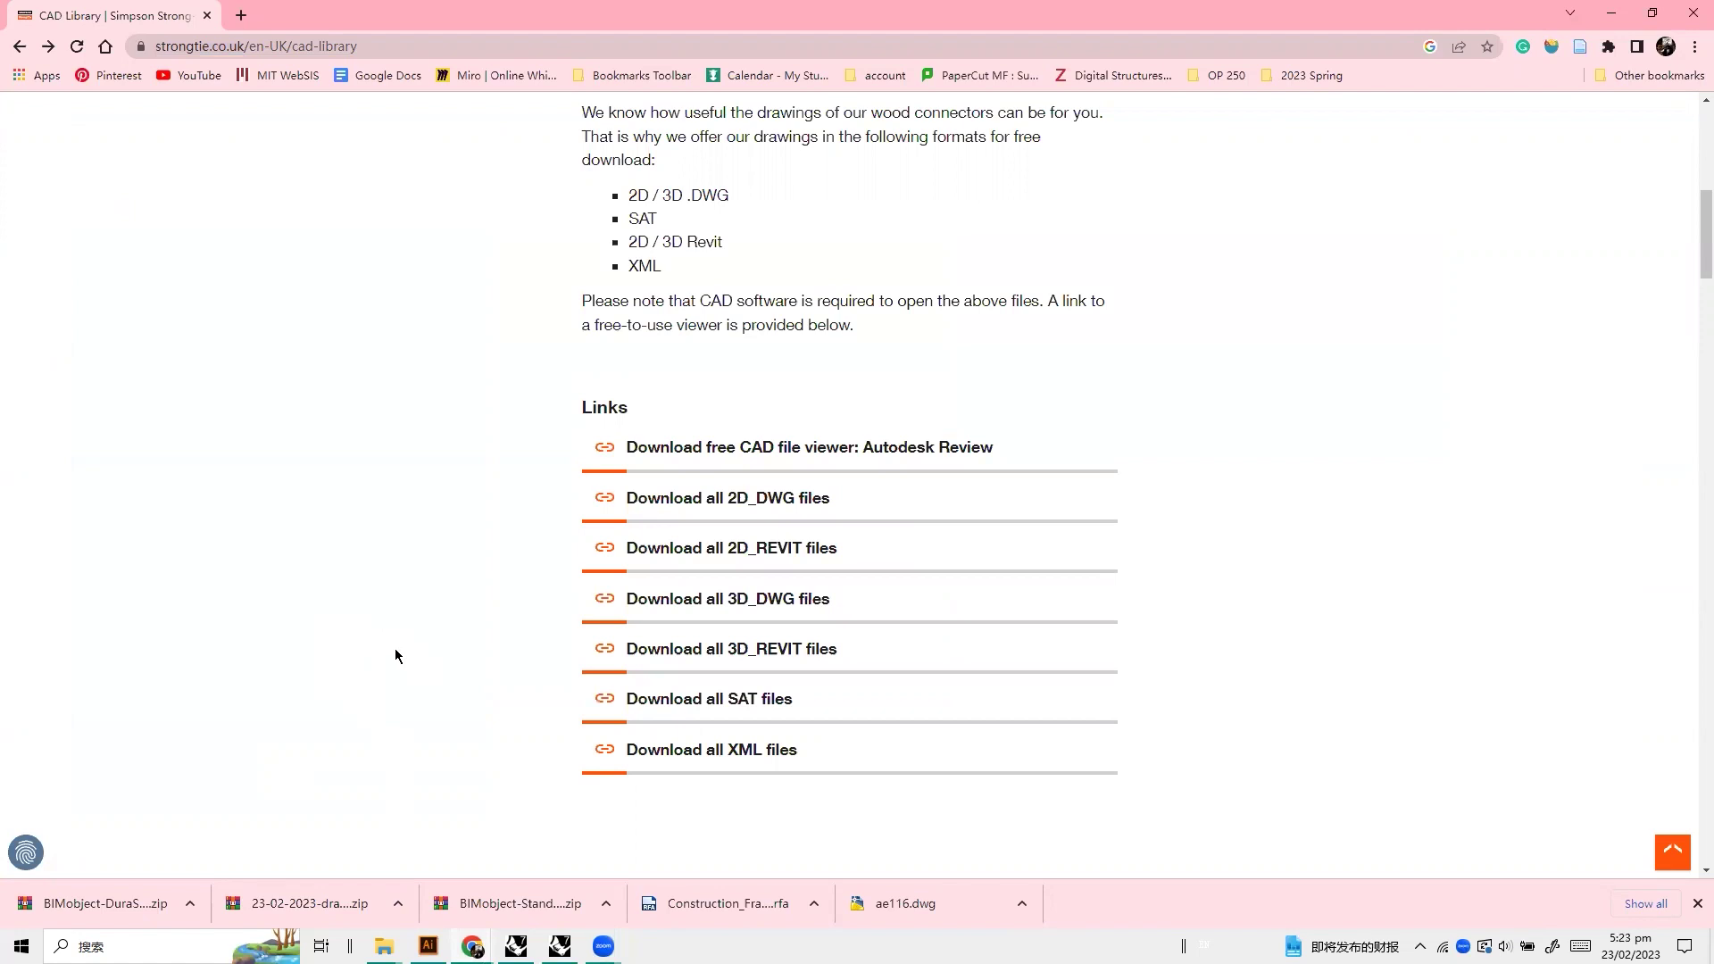
scroll(384, 639, up, 3)
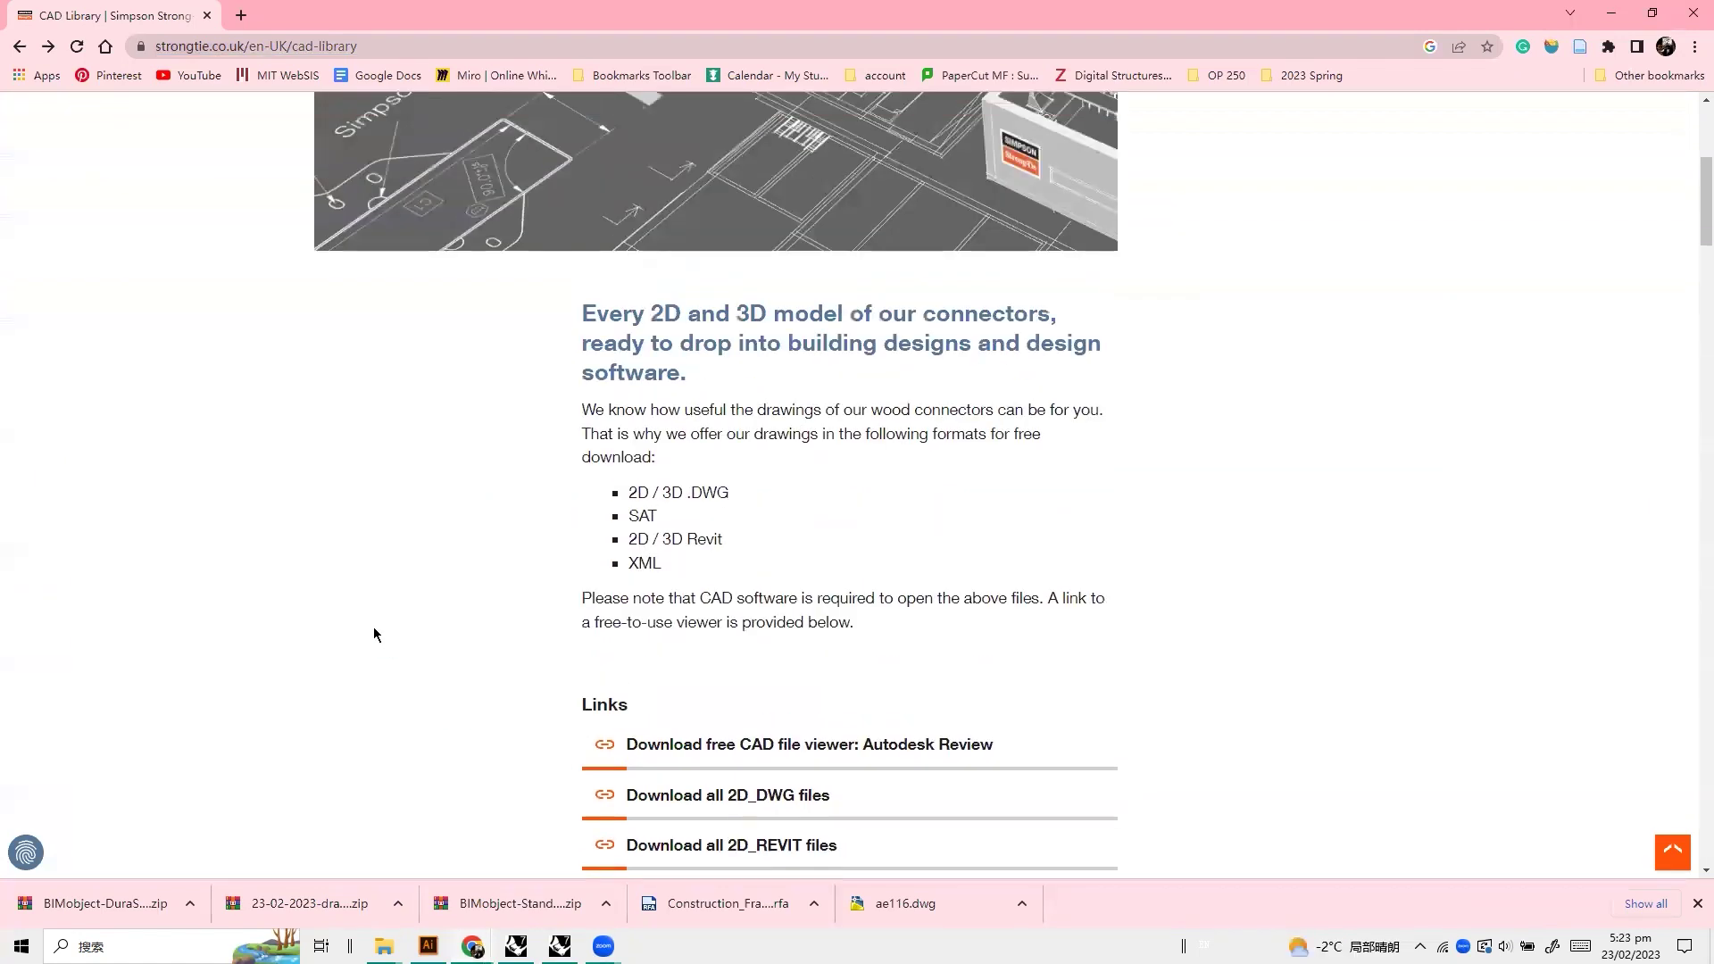
scroll(375, 634, up, 5)
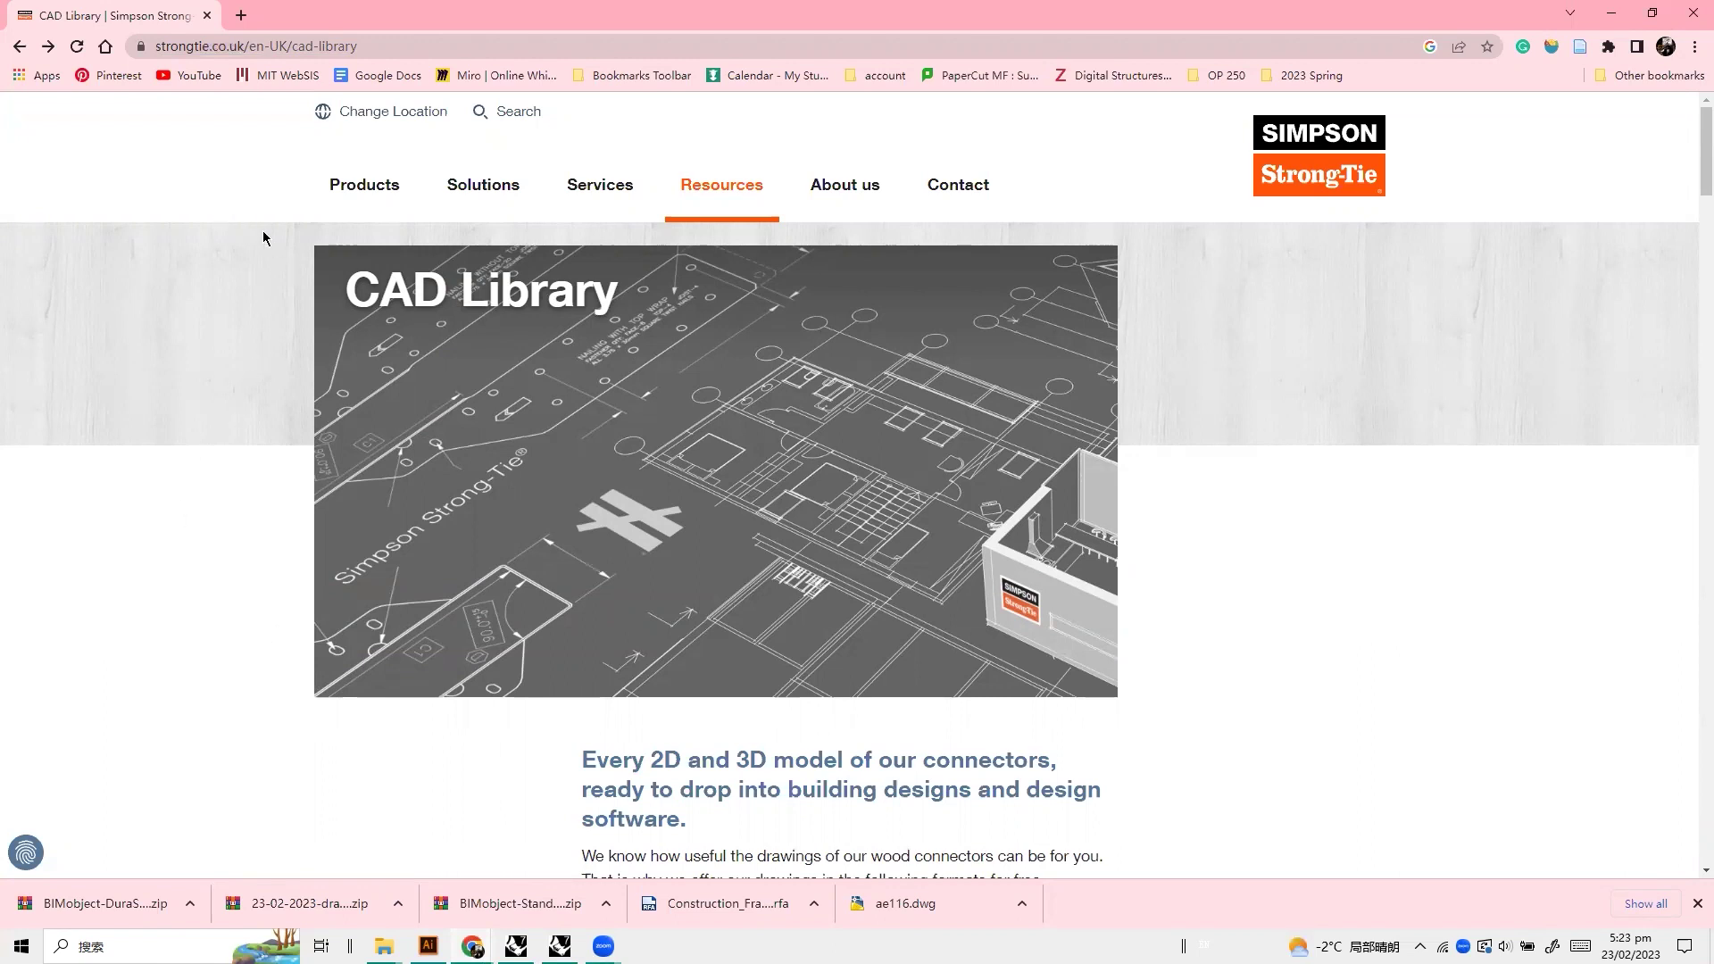
scroll(260, 238, down, 6)
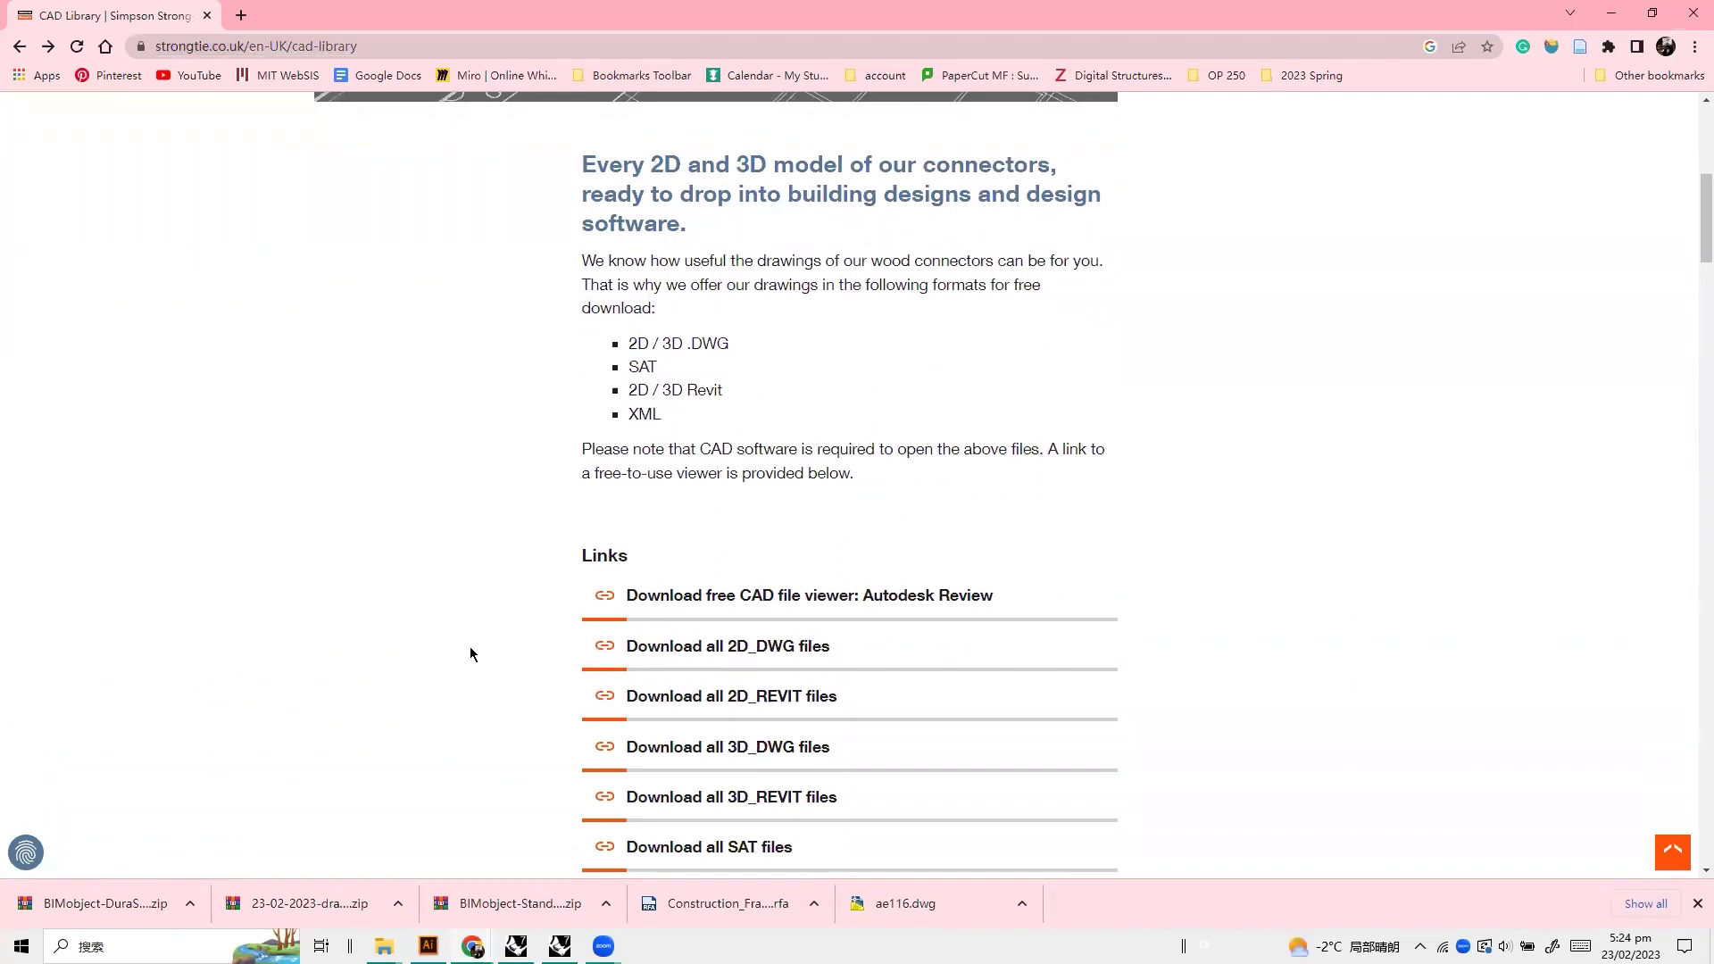
scroll(465, 659, down, 2)
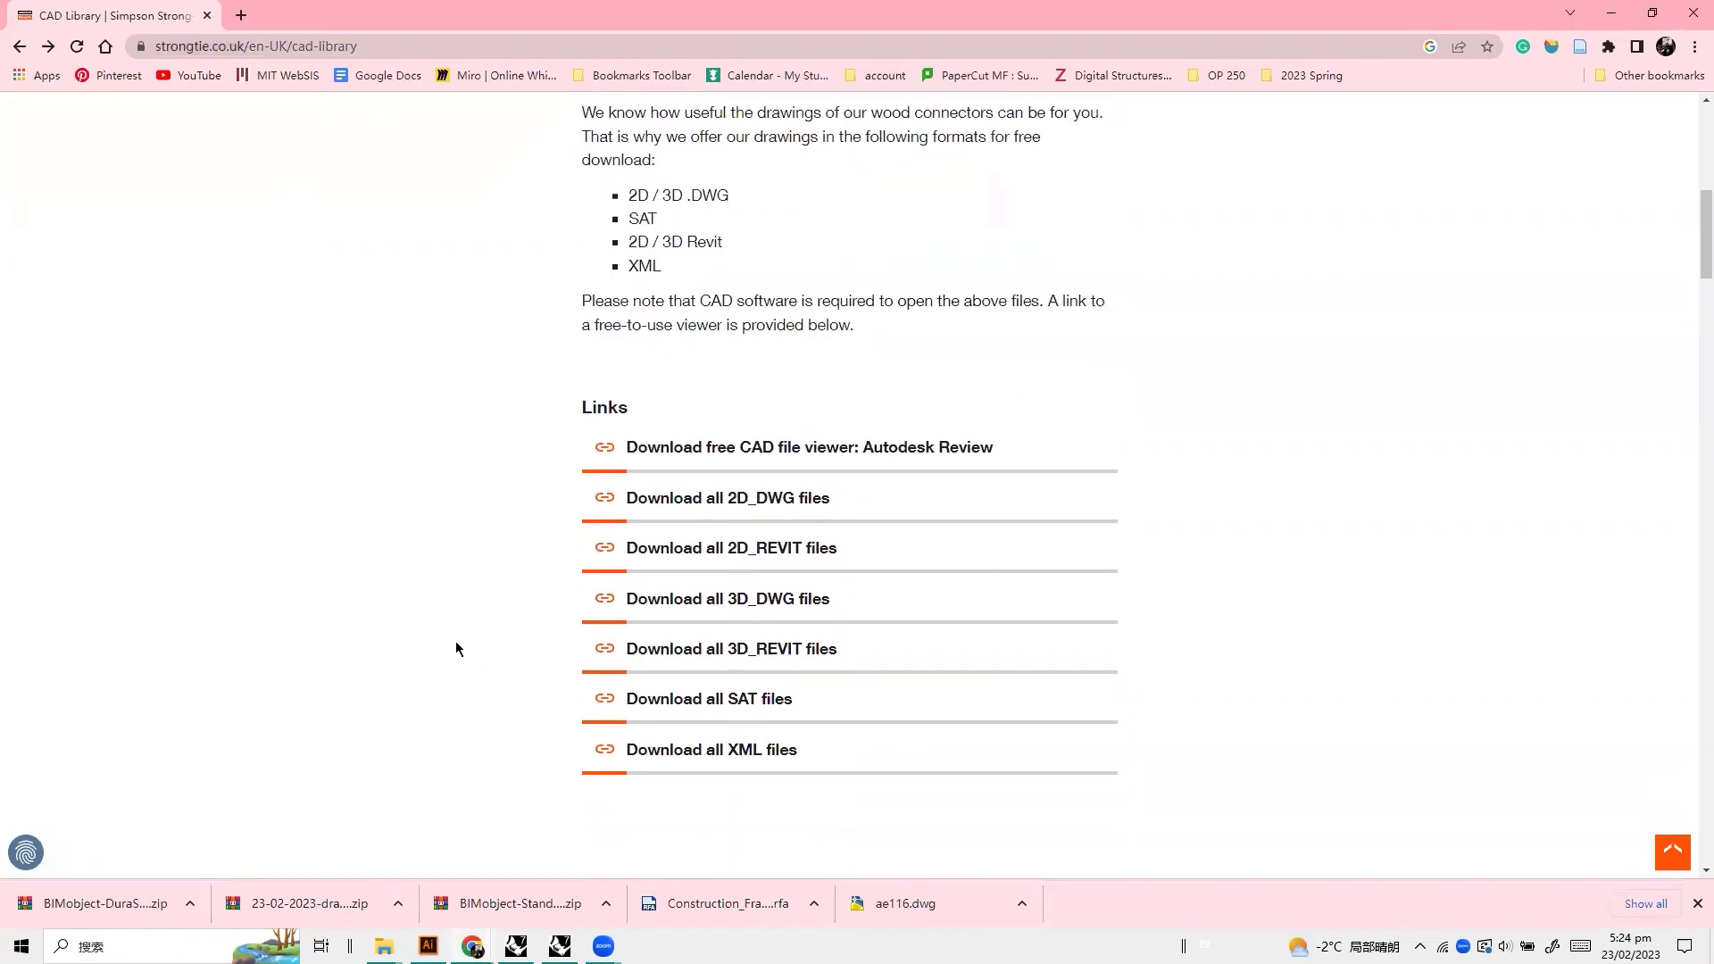
Switch to the BIMobject browser window and open the Plumbing product category
mouse_move(472, 947)
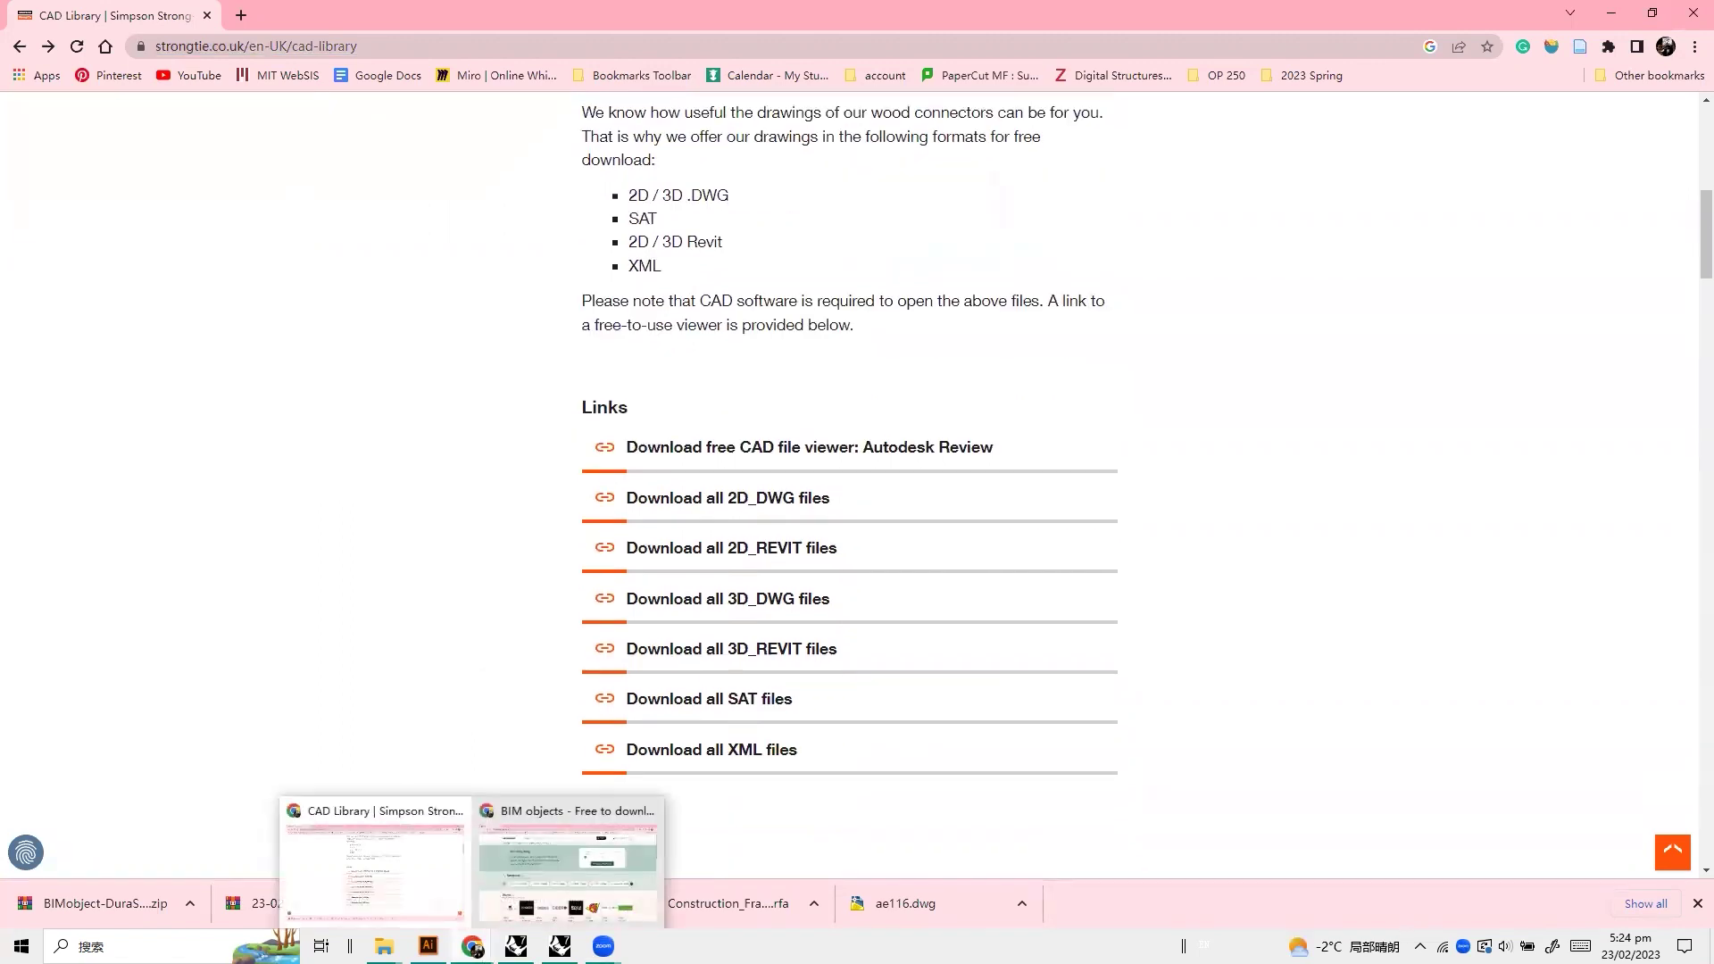
click(563, 827)
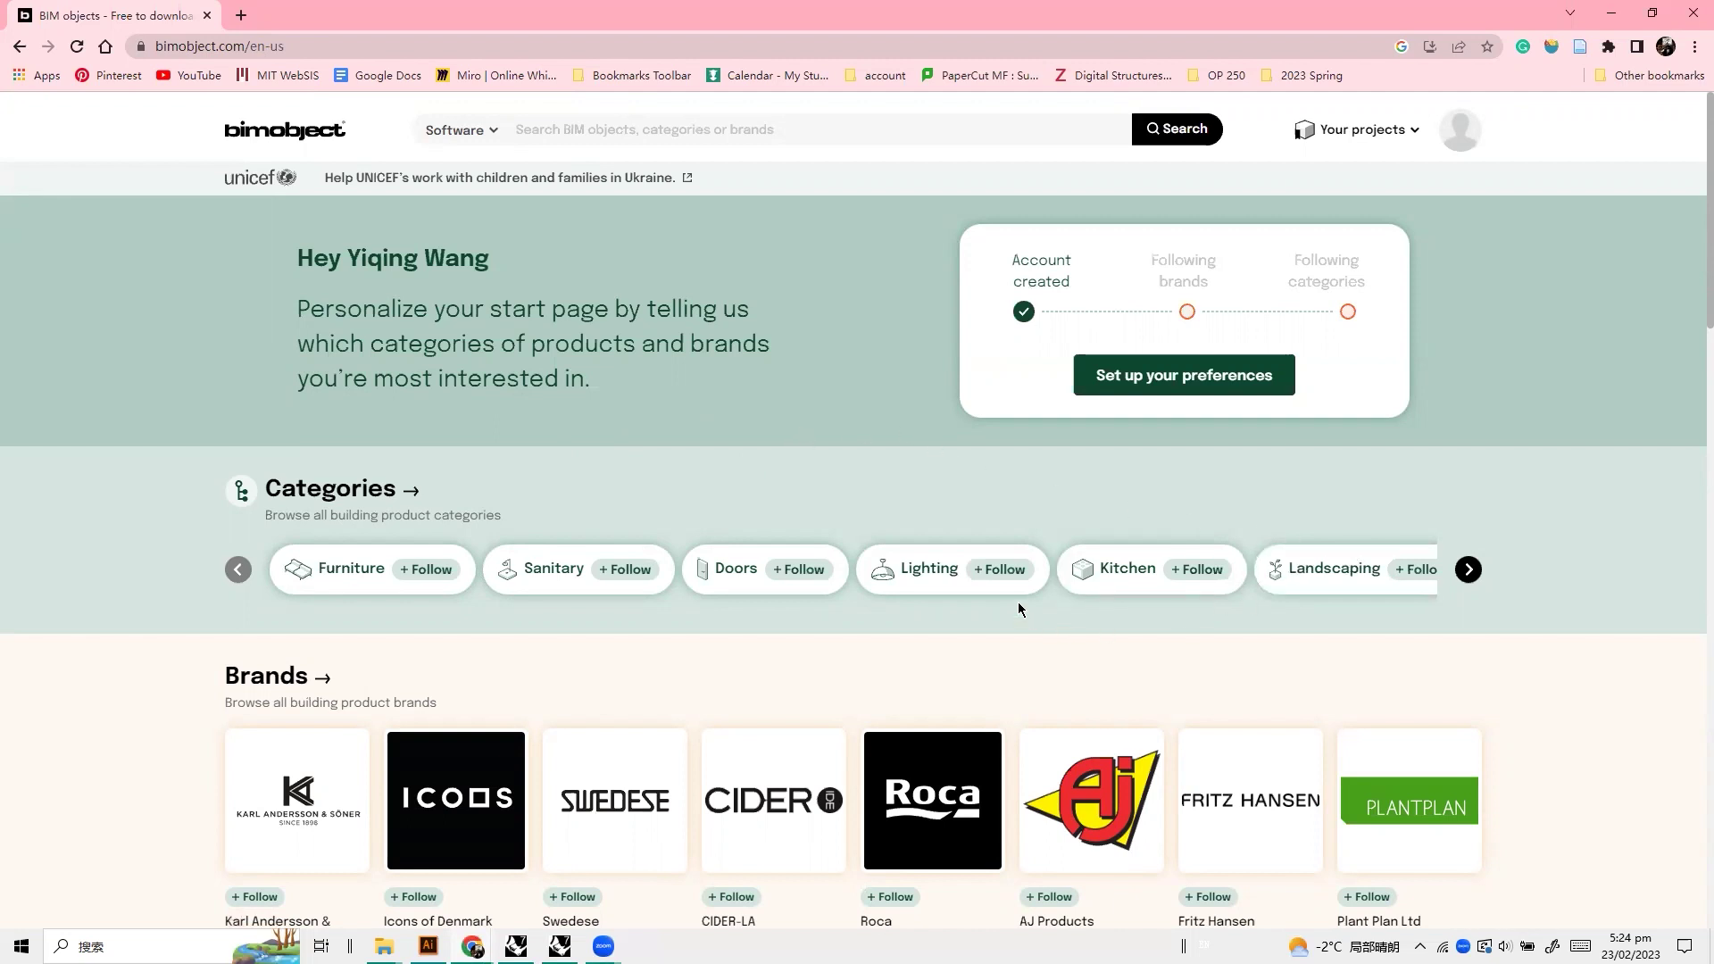
scroll(907, 509, down, 2)
click(1469, 420)
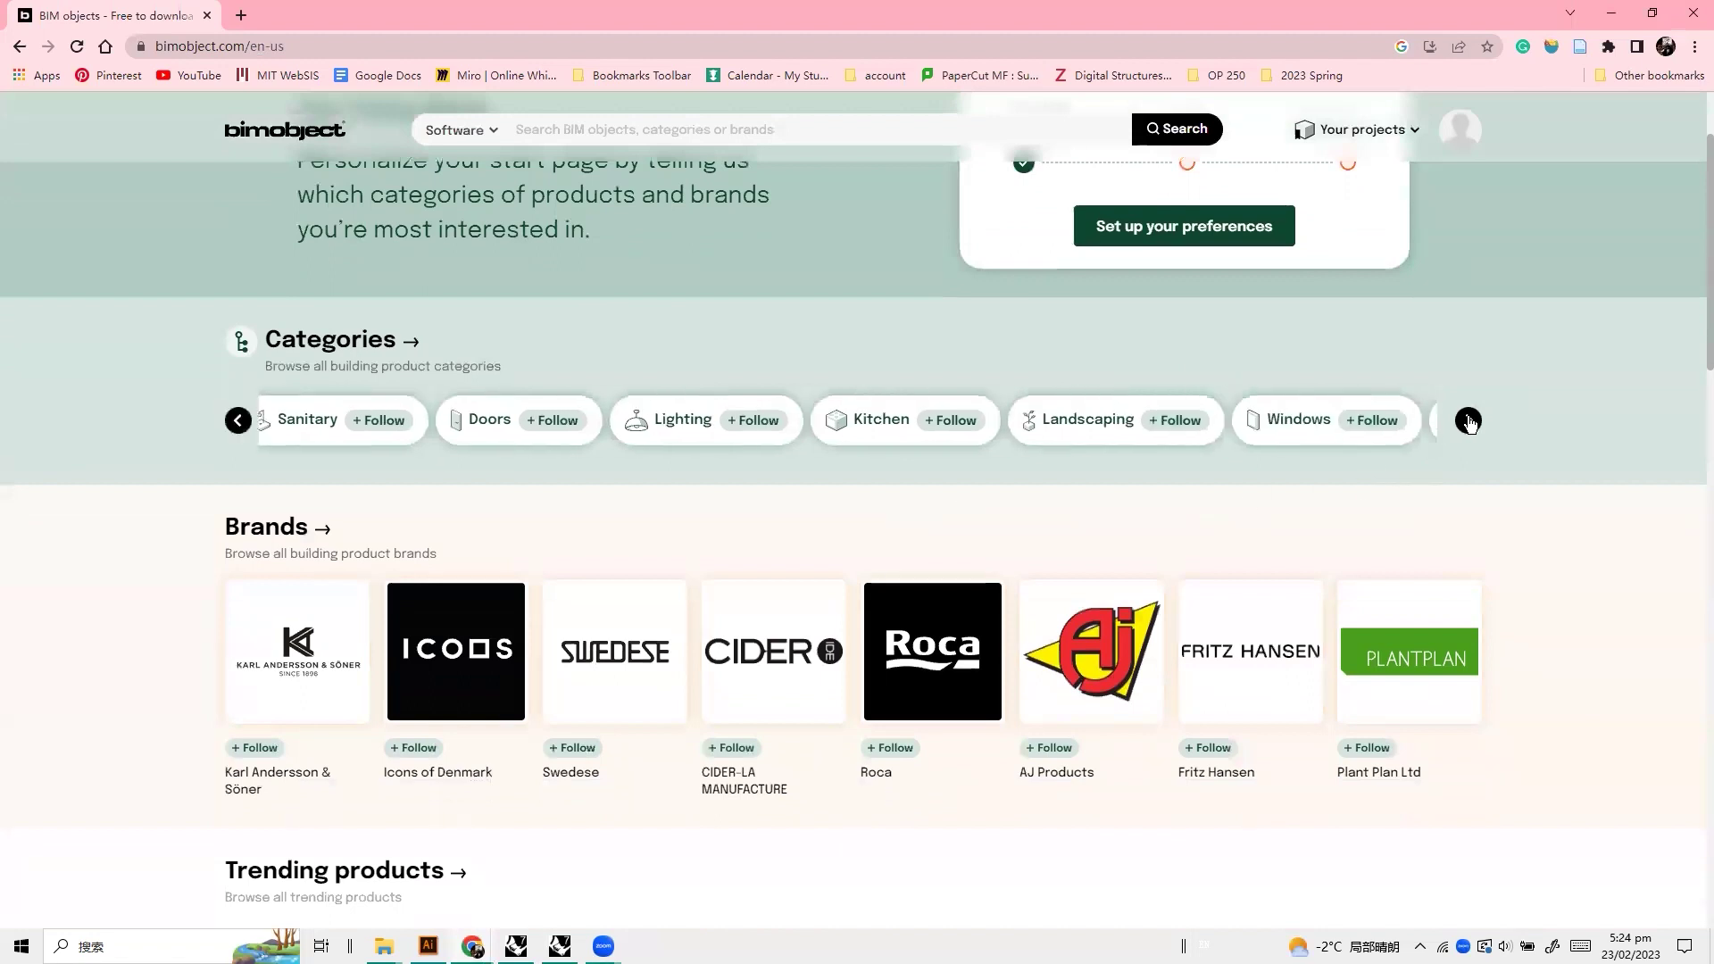
click(683, 425)
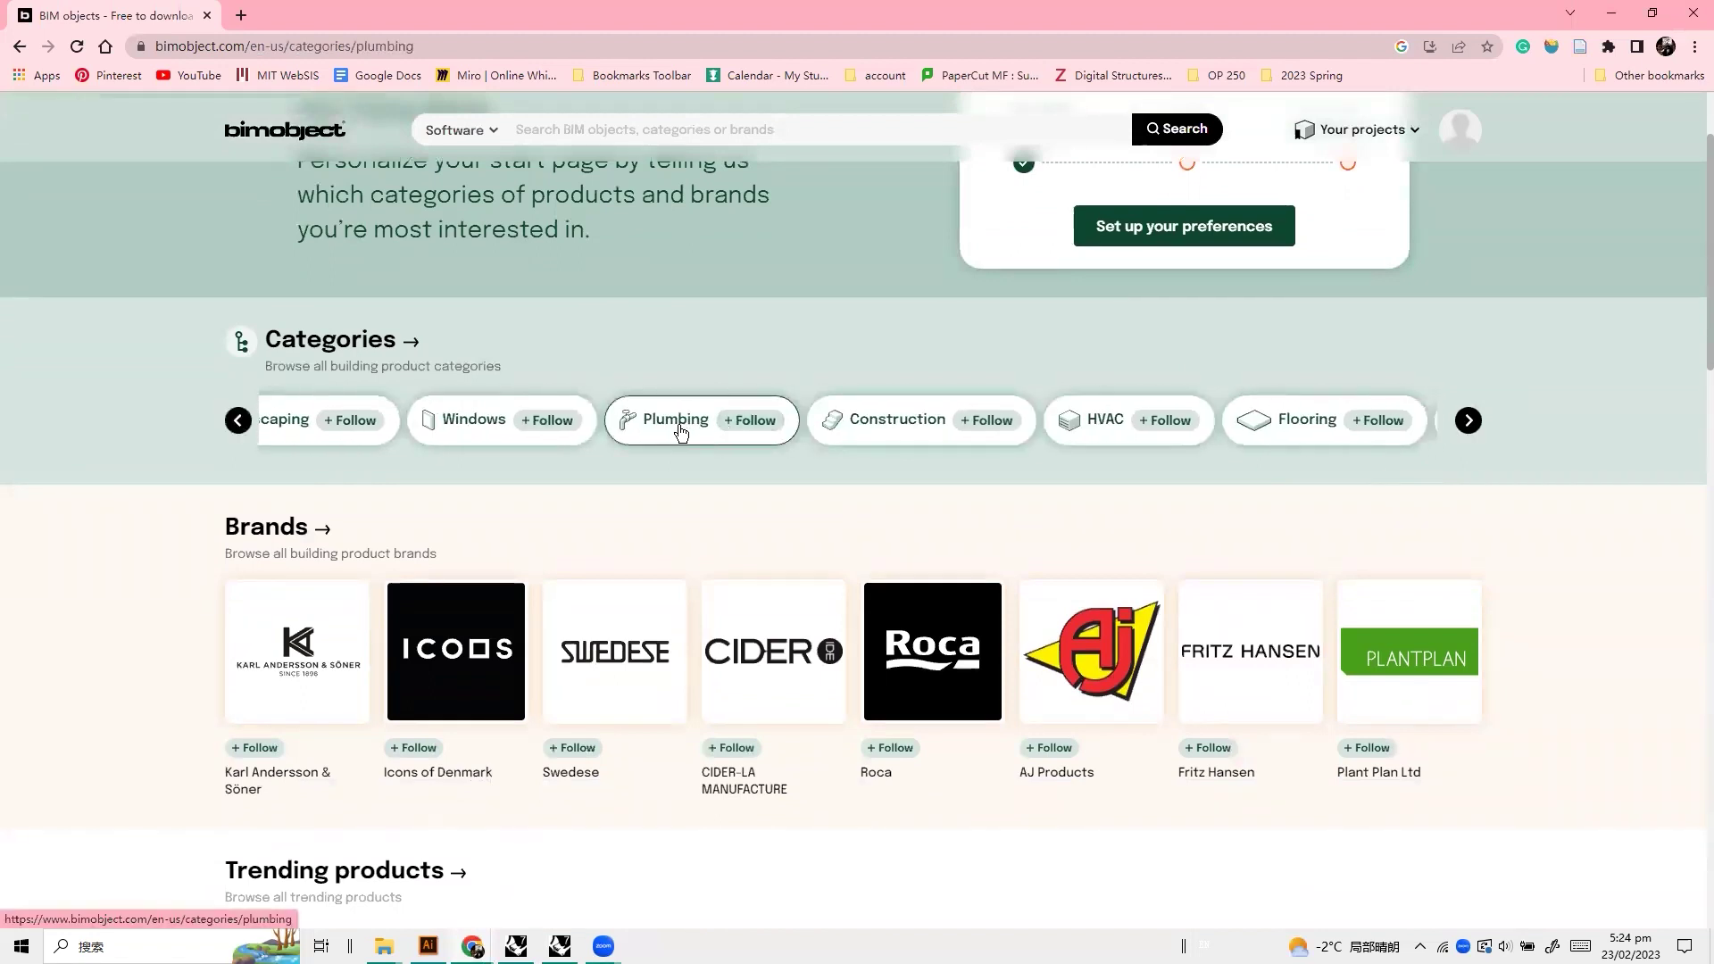
Filter the plumbing products by the AutoCAD and DWF file types
scroll(1076, 585, down, 5)
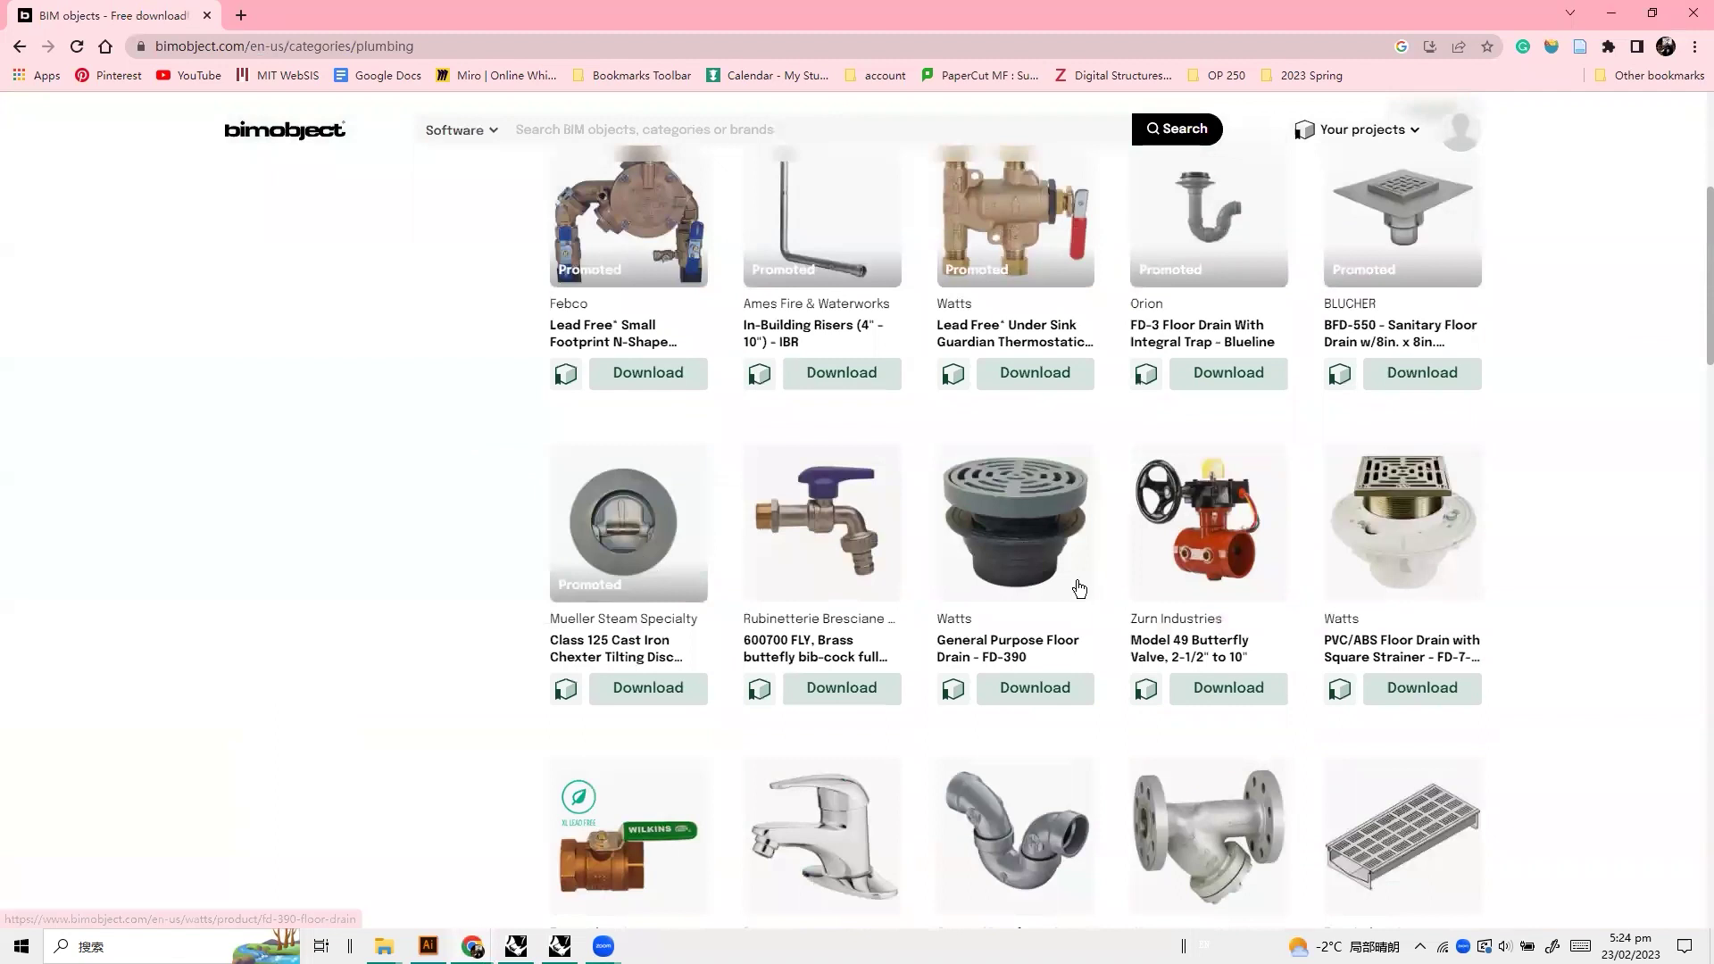
scroll(893, 616, up, 5)
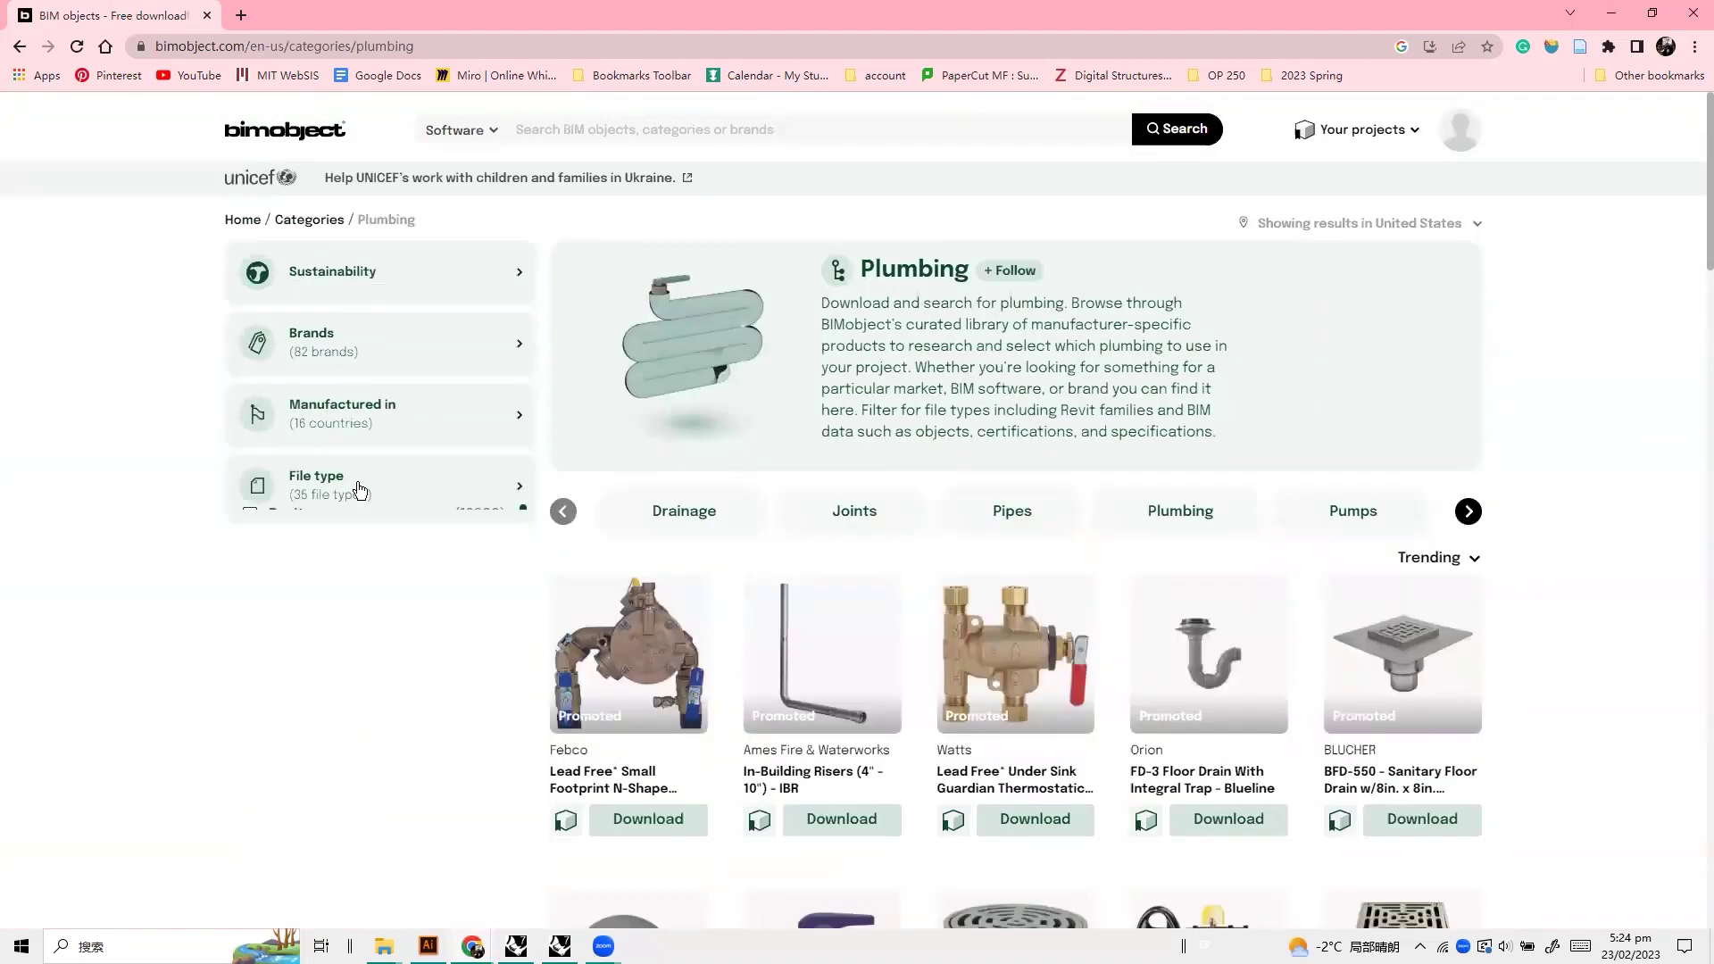
click(353, 487)
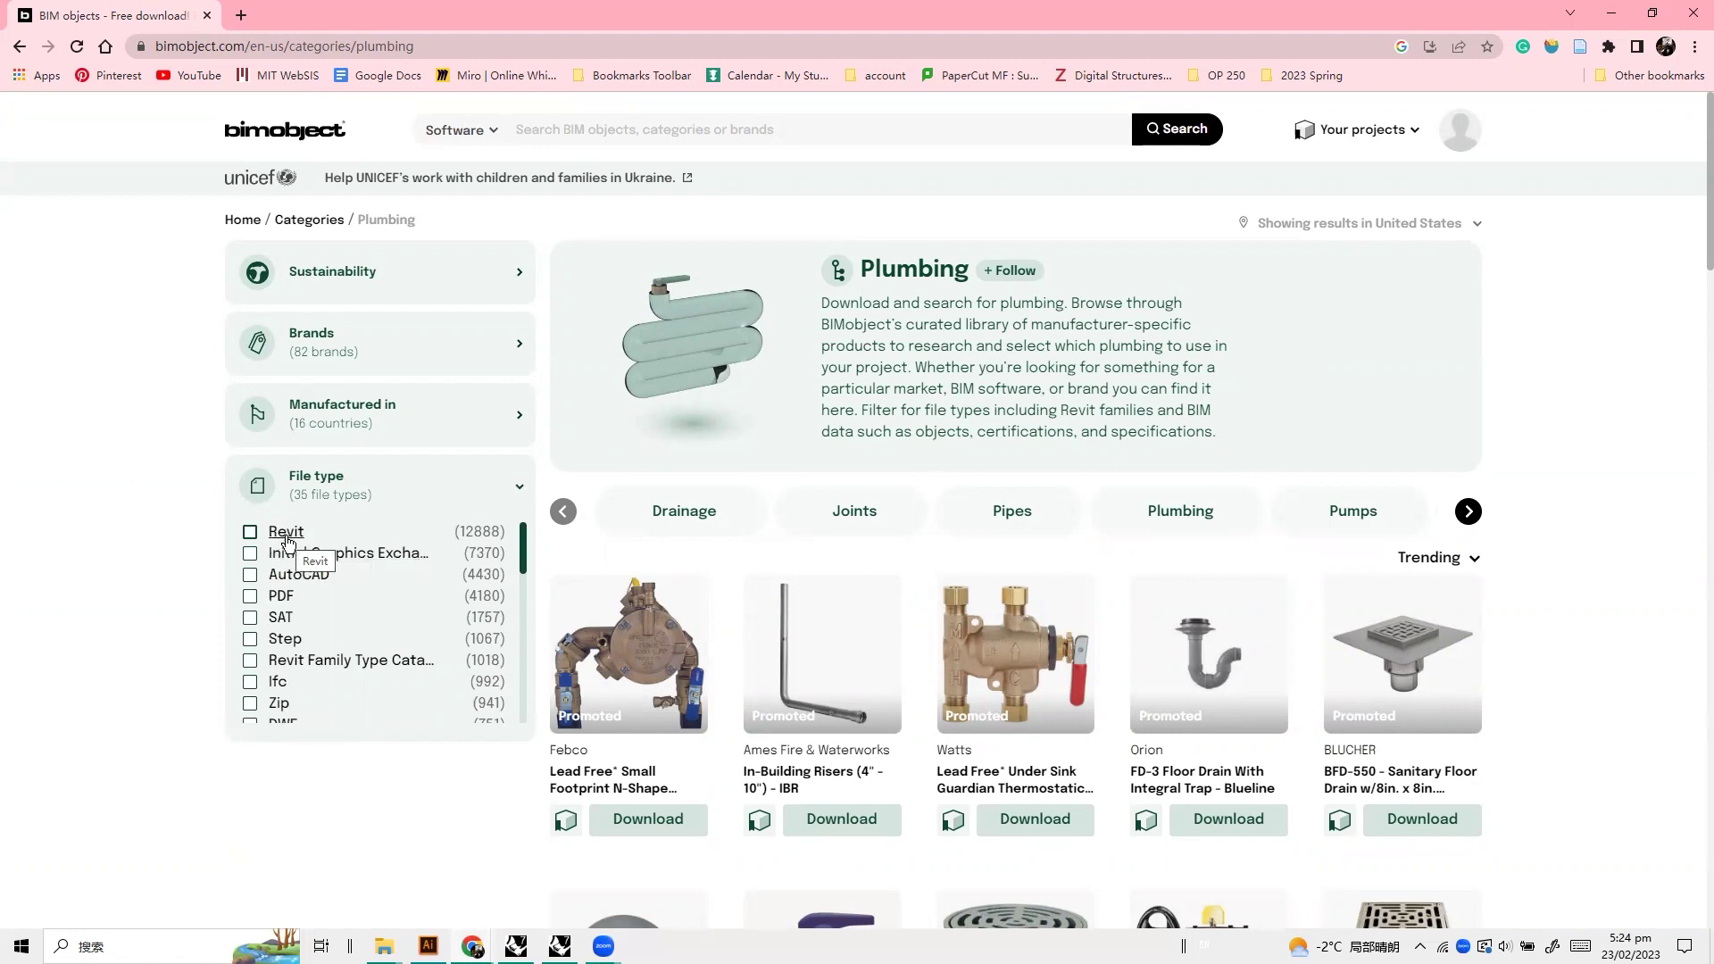
click(250, 574)
scroll(250, 607, down, 2)
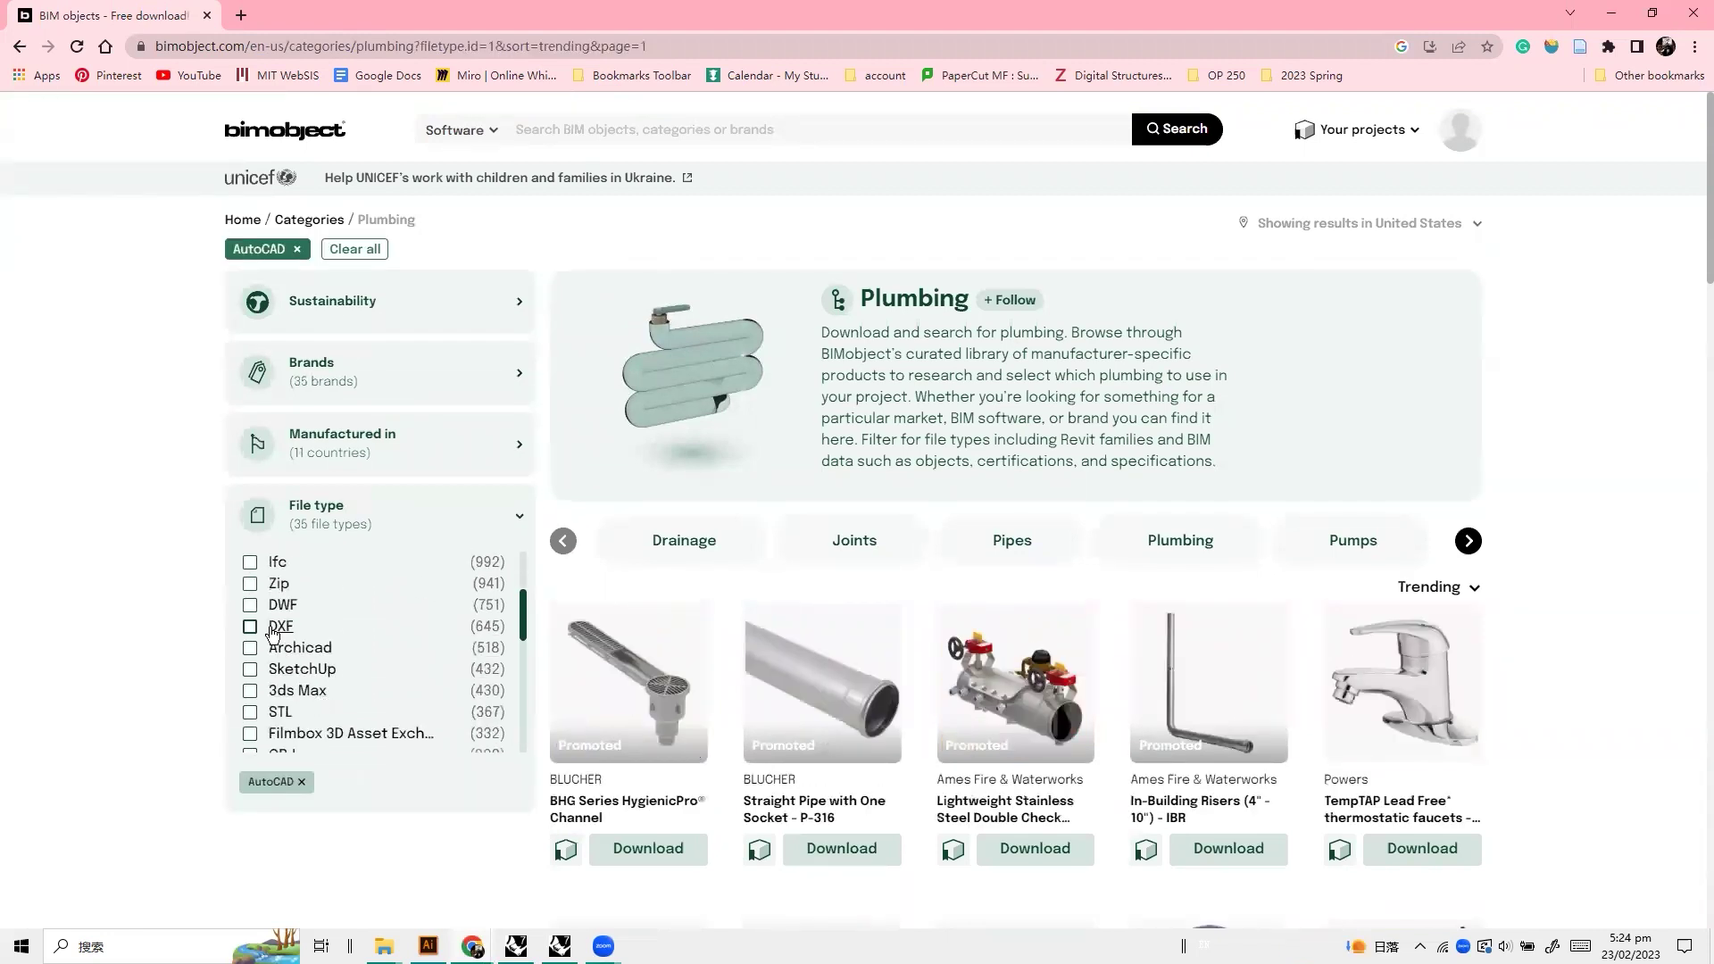
scroll(253, 605, down, 3)
scroll(256, 605, up, 3)
click(258, 605)
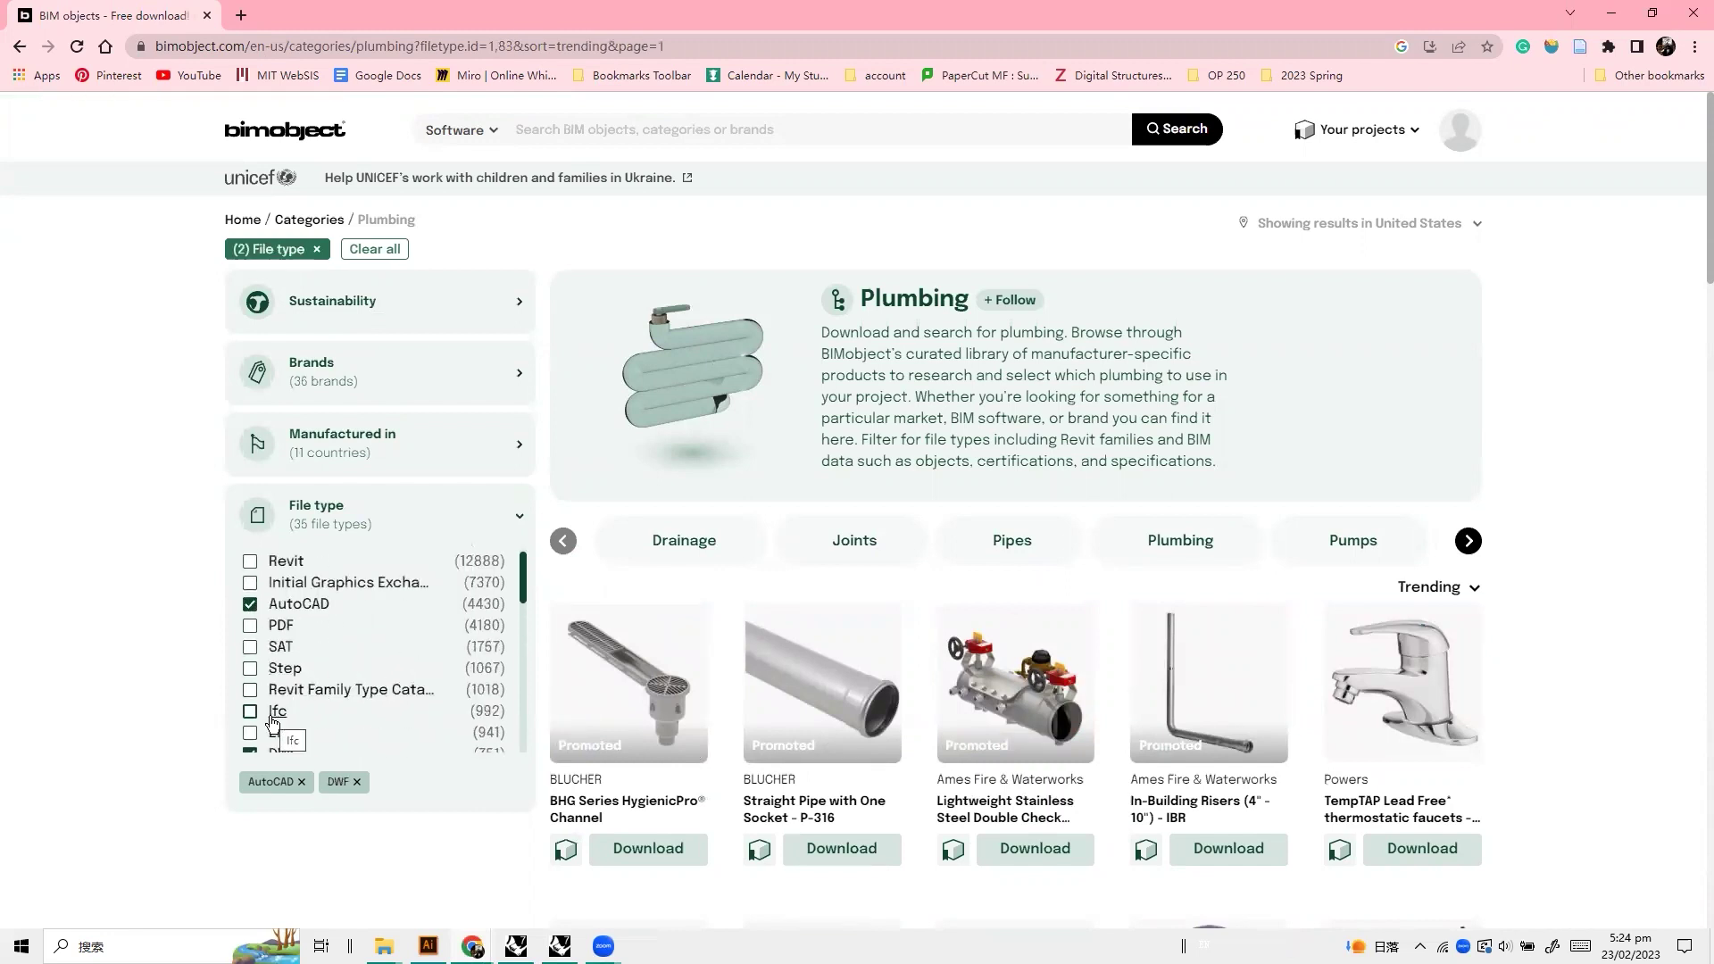
Add the OBJ file type to the plumbing filter, look over the products, and return to the previous filter selection
scroll(279, 689, down, 5)
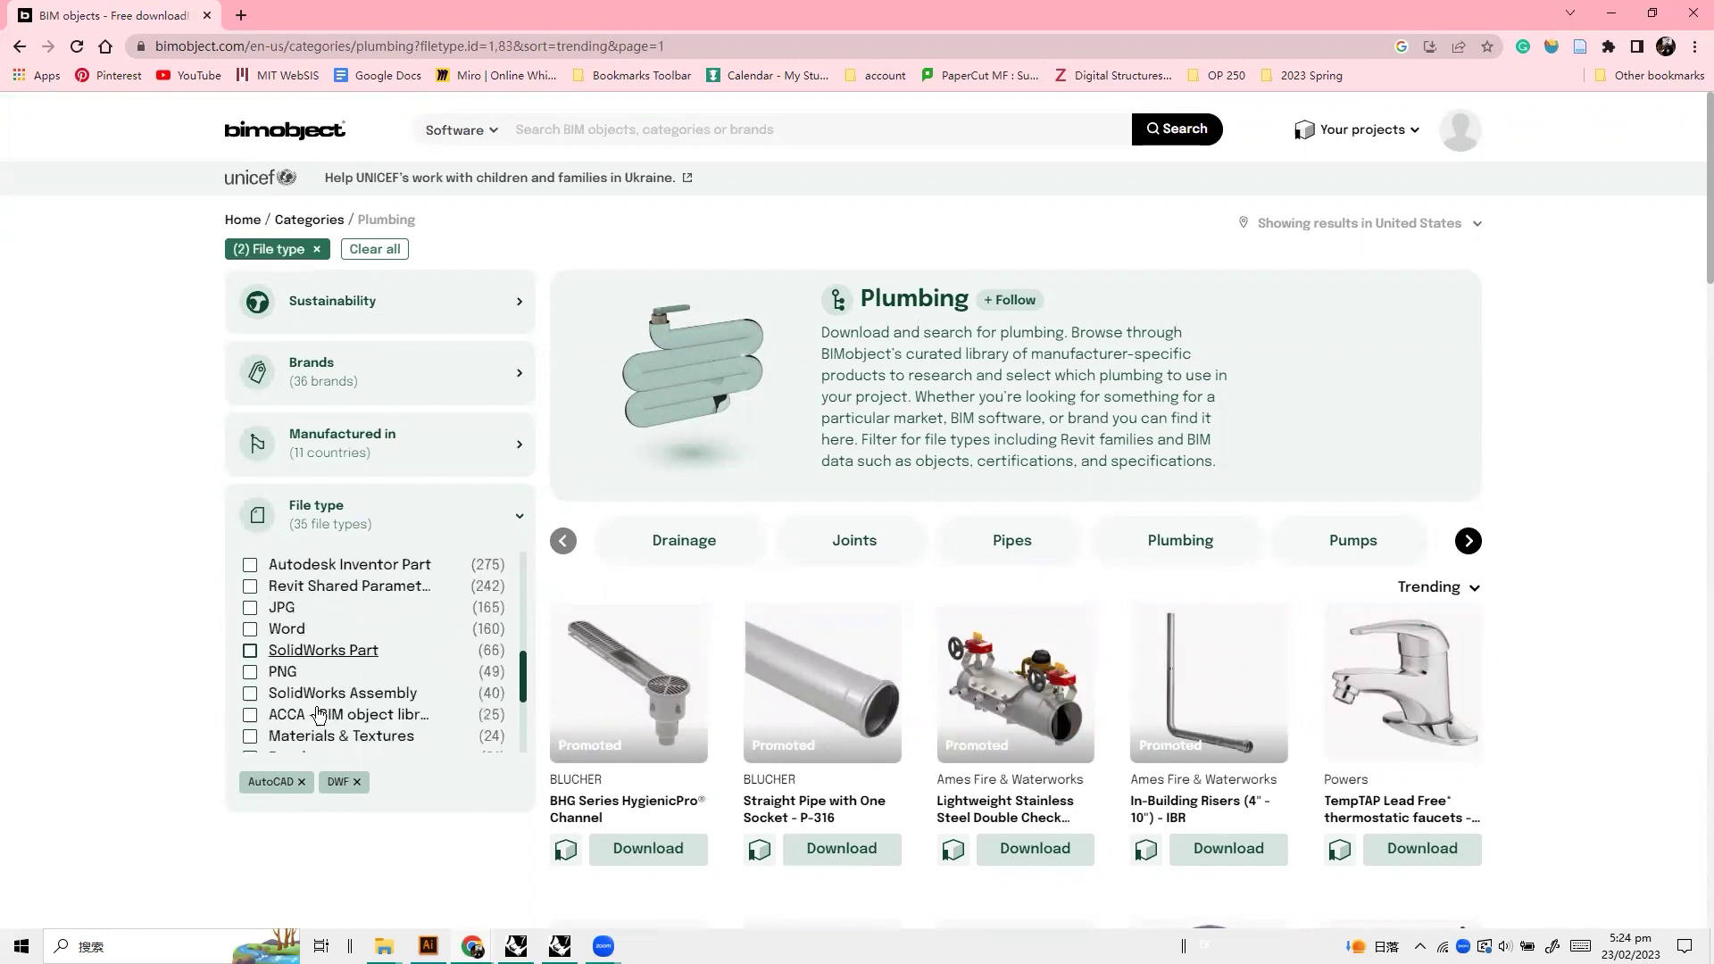
scroll(303, 701, down, 5)
scroll(290, 674, up, 8)
scroll(290, 679, up, 3)
scroll(285, 687, down, 3)
click(282, 625)
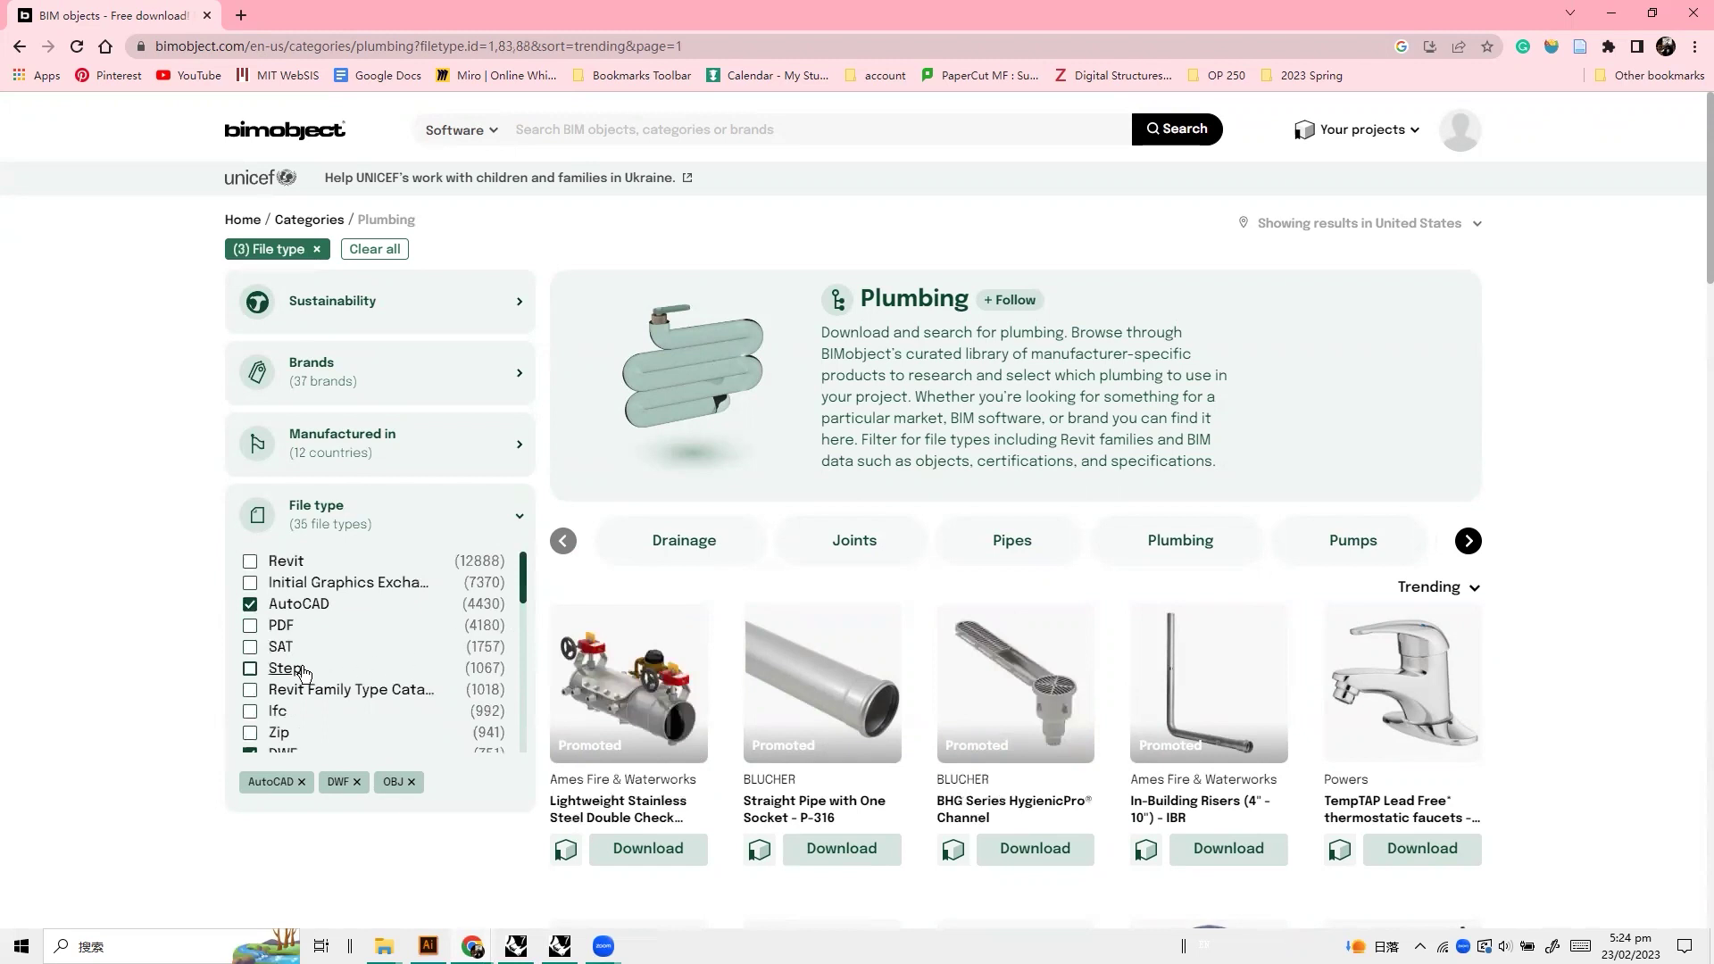
scroll(846, 595, down, 3)
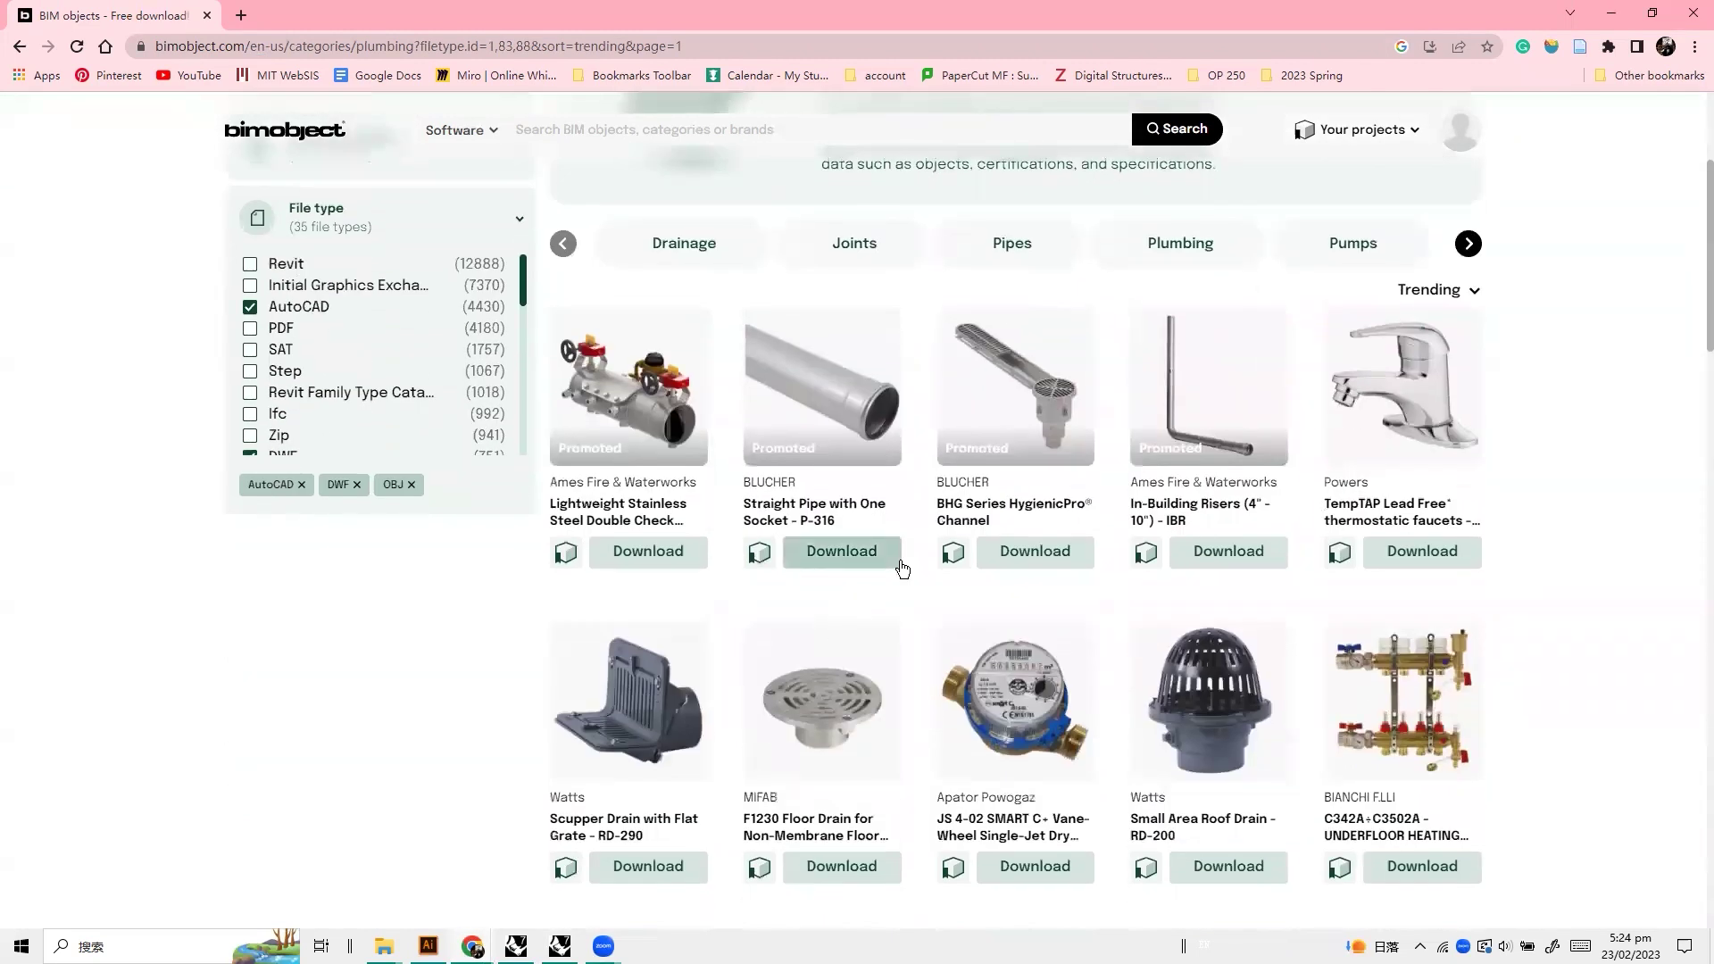
key(alt+Left)
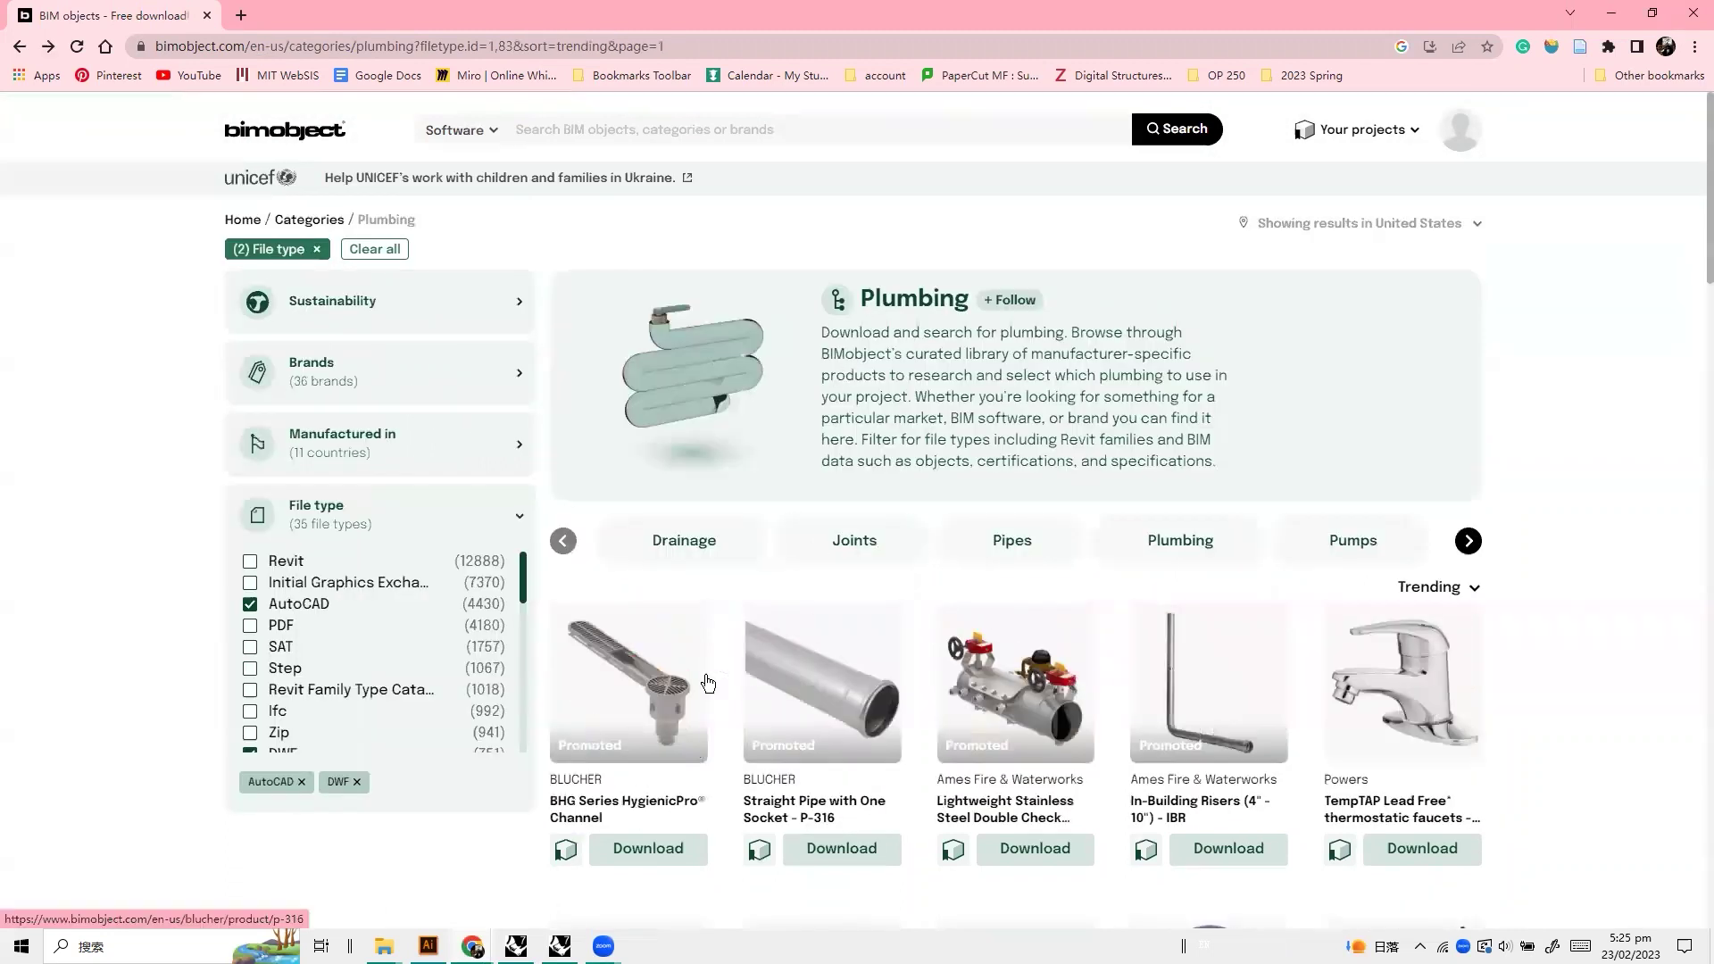
Open the BLUCHER product Straight Pipe with One Socket - P-316 and choose the AutoCAD files in its download options
click(811, 676)
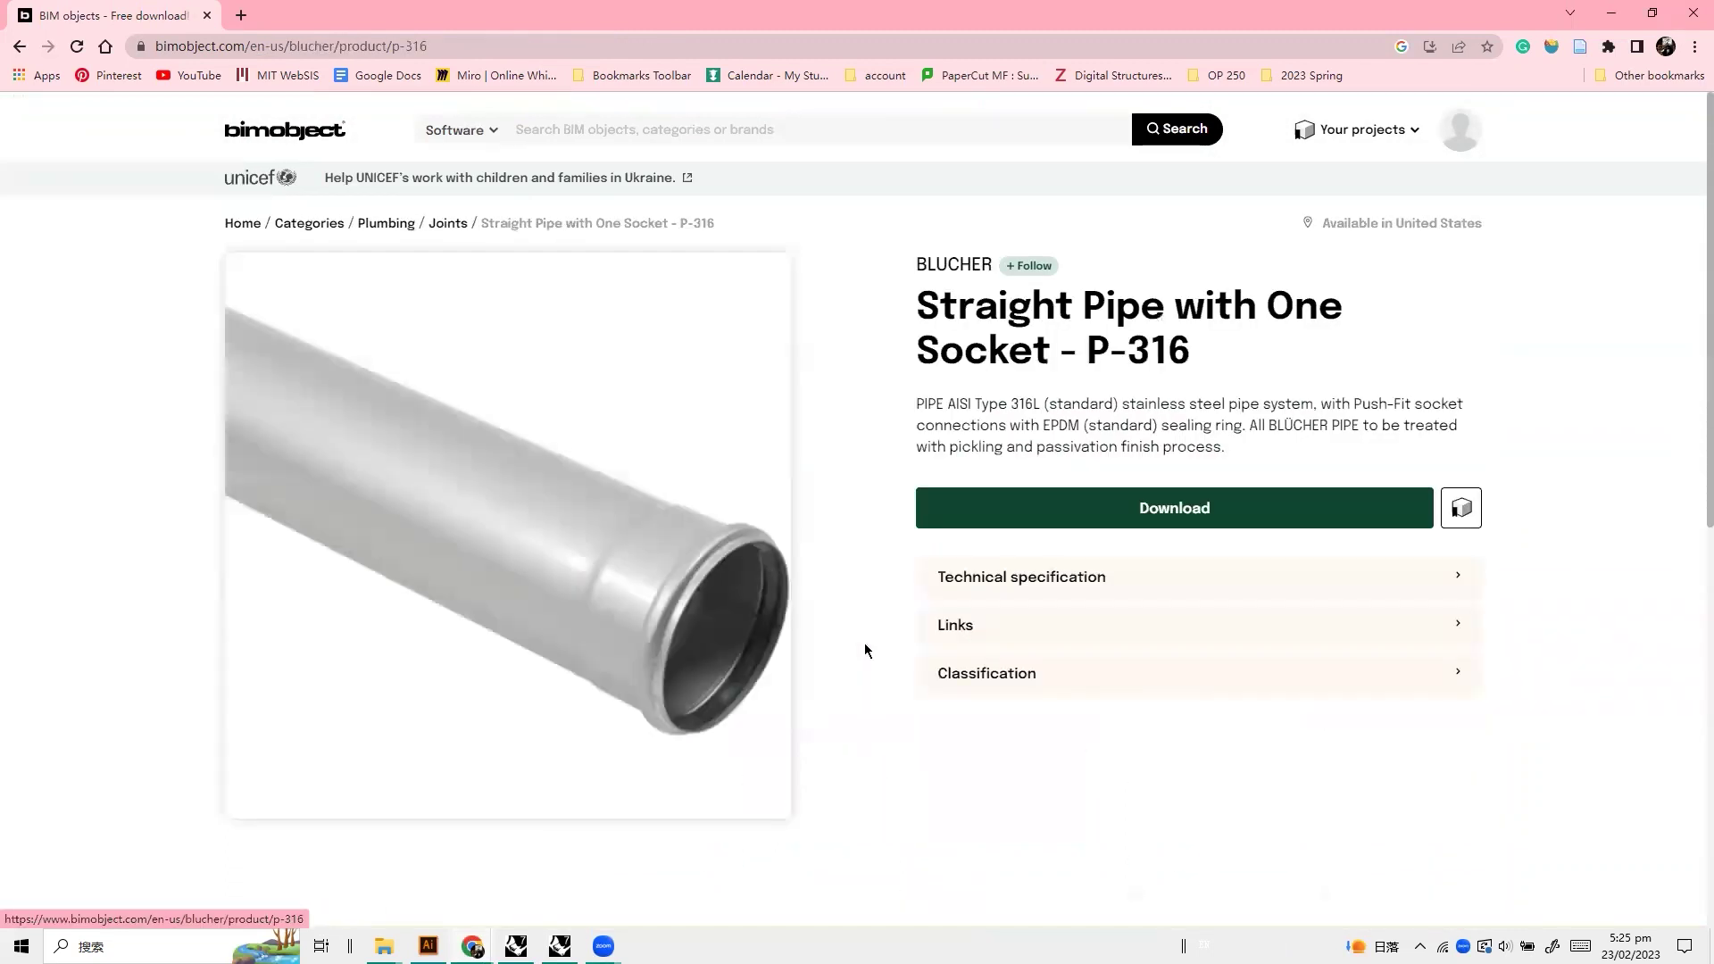
click(1216, 513)
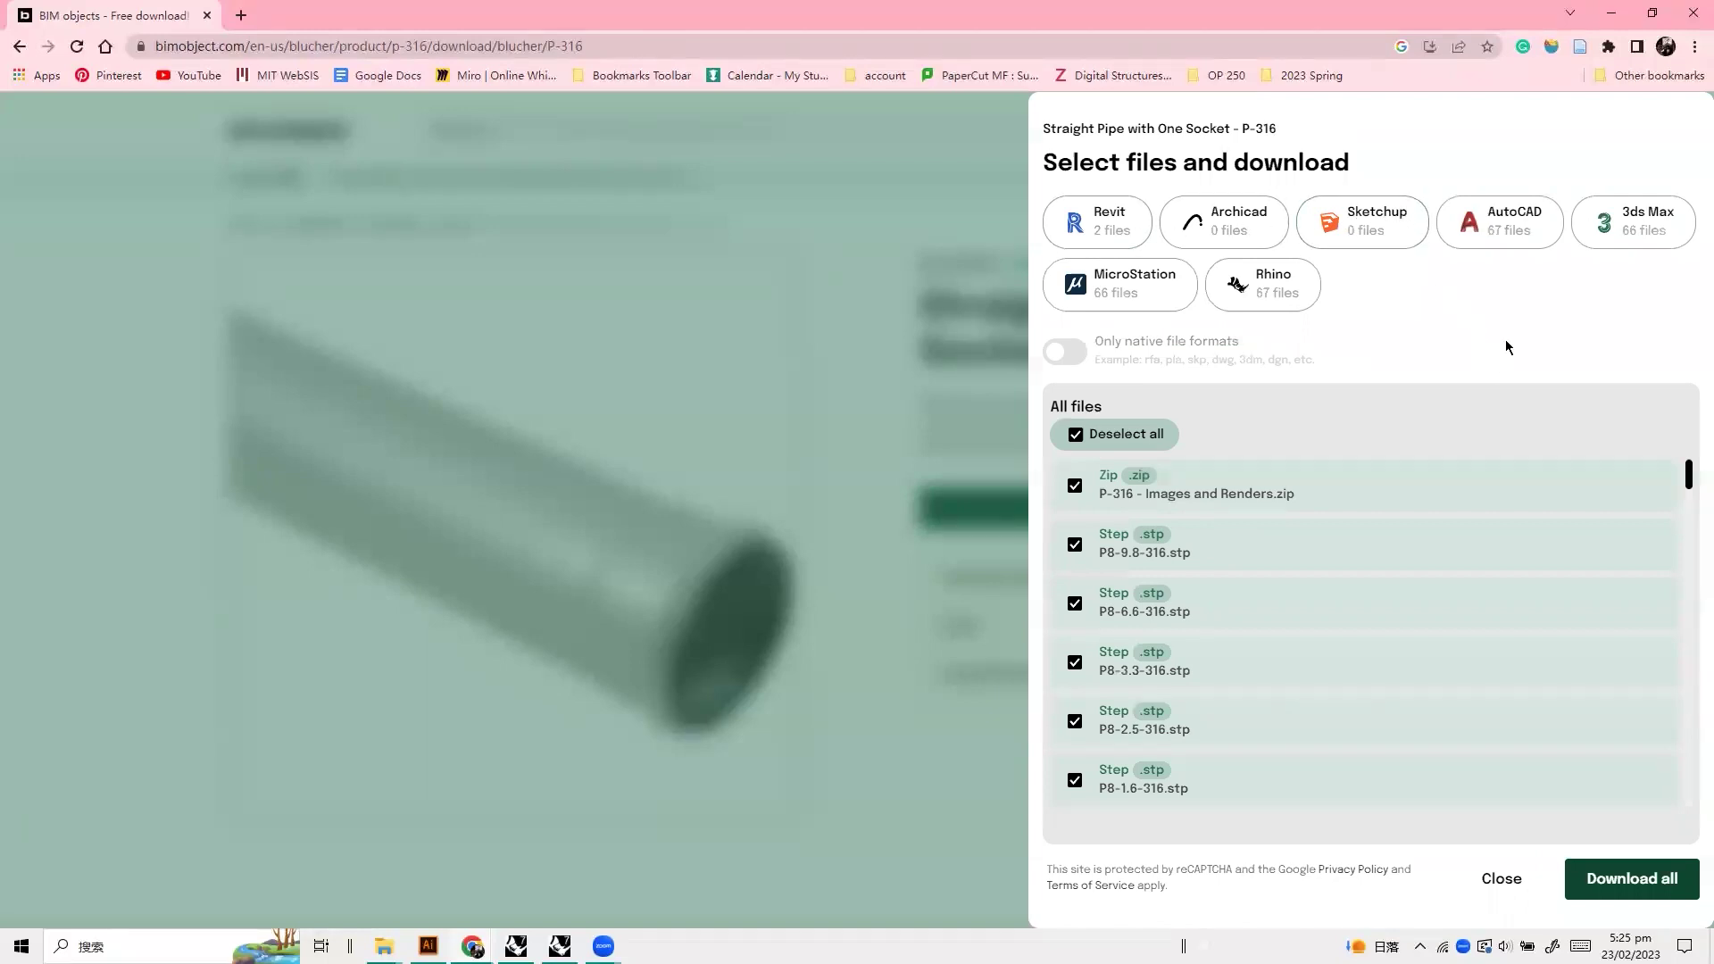
click(1520, 230)
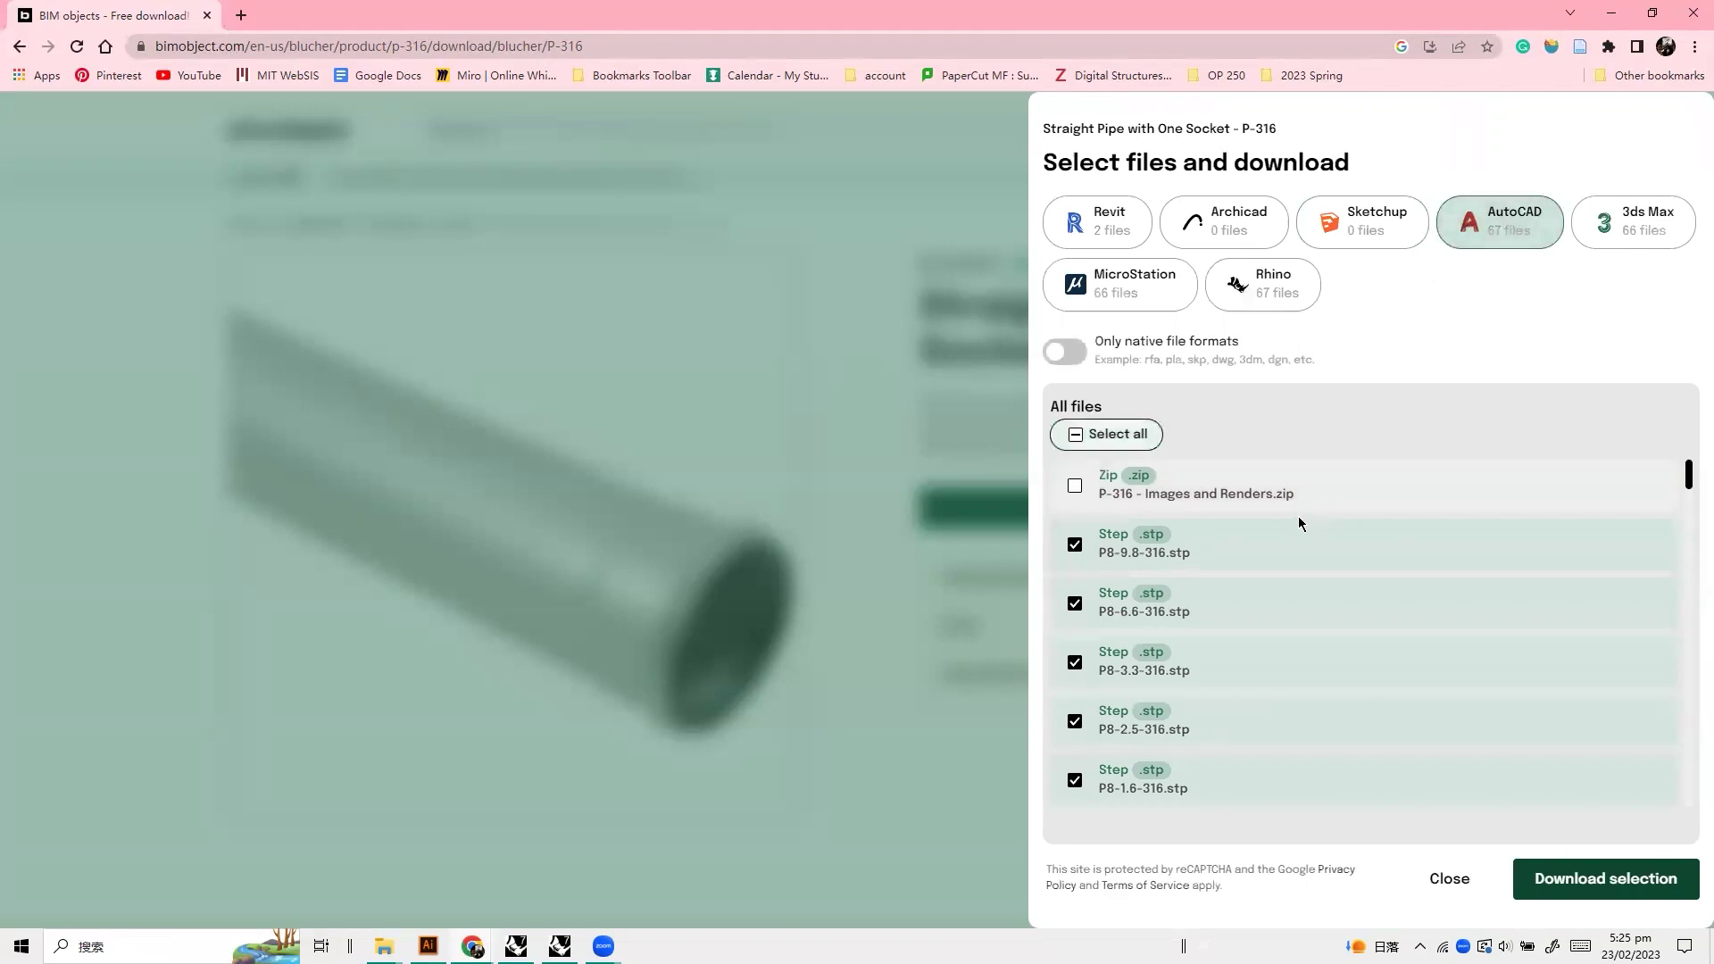
Look through the AutoCAD-compatible files offered for the straight pipe and close the download options without downloading
scroll(1203, 705, down, 5)
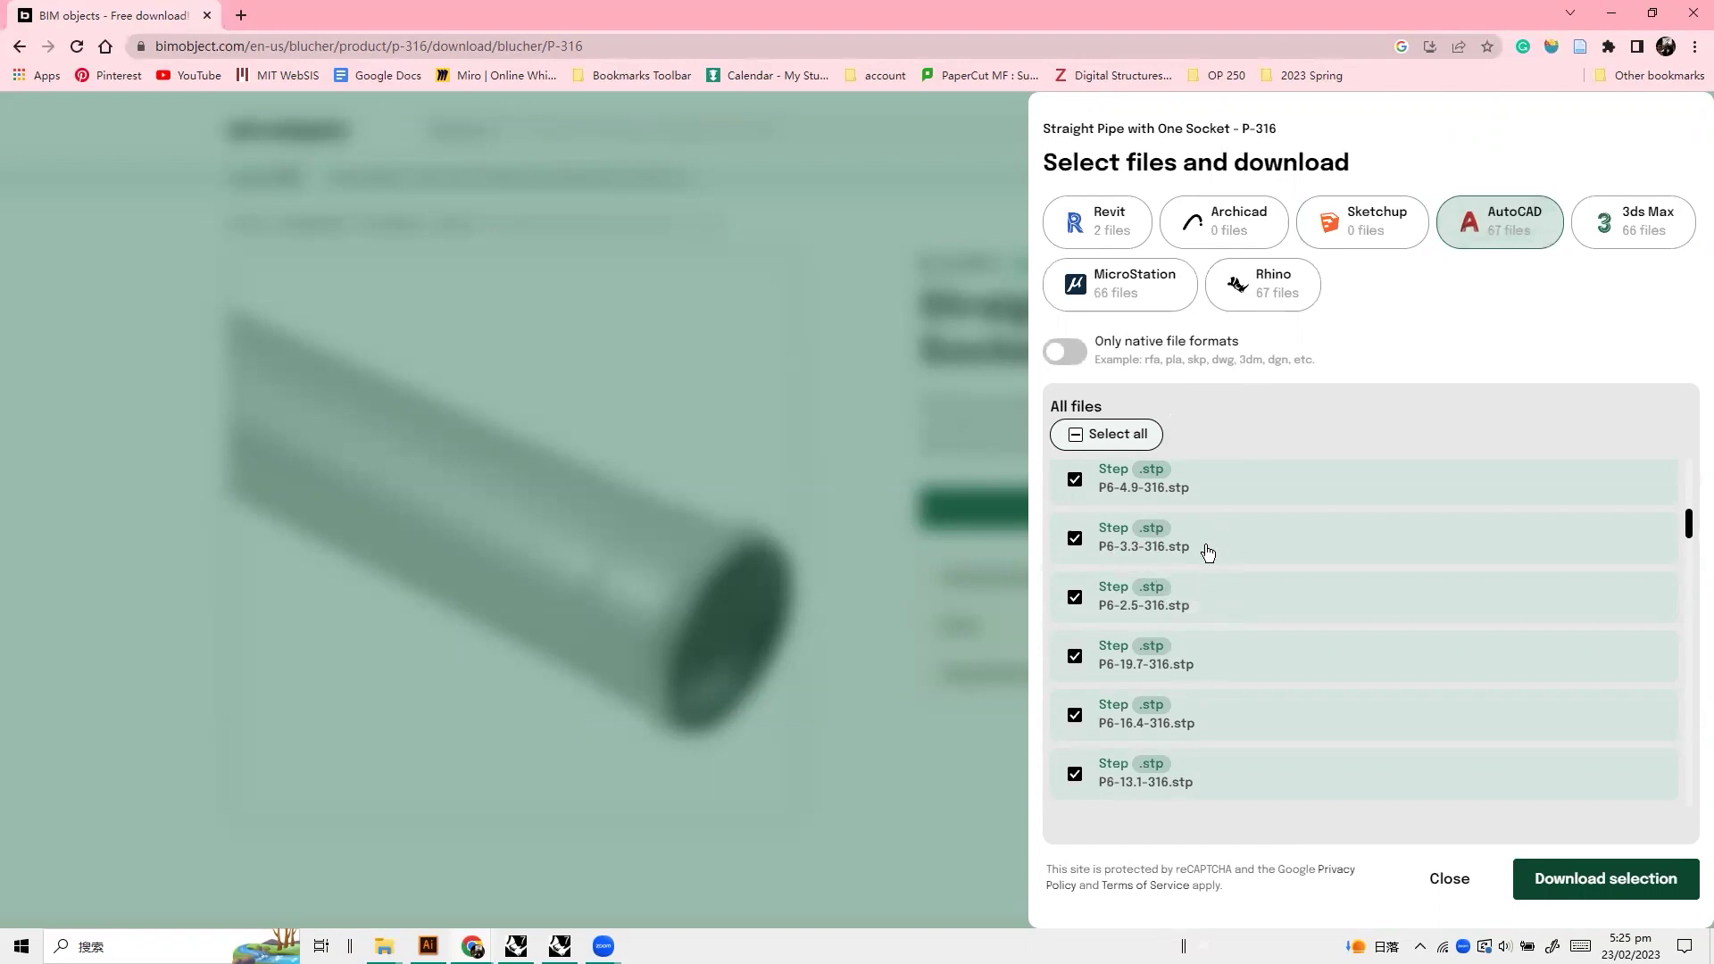
scroll(1219, 653, down, 3)
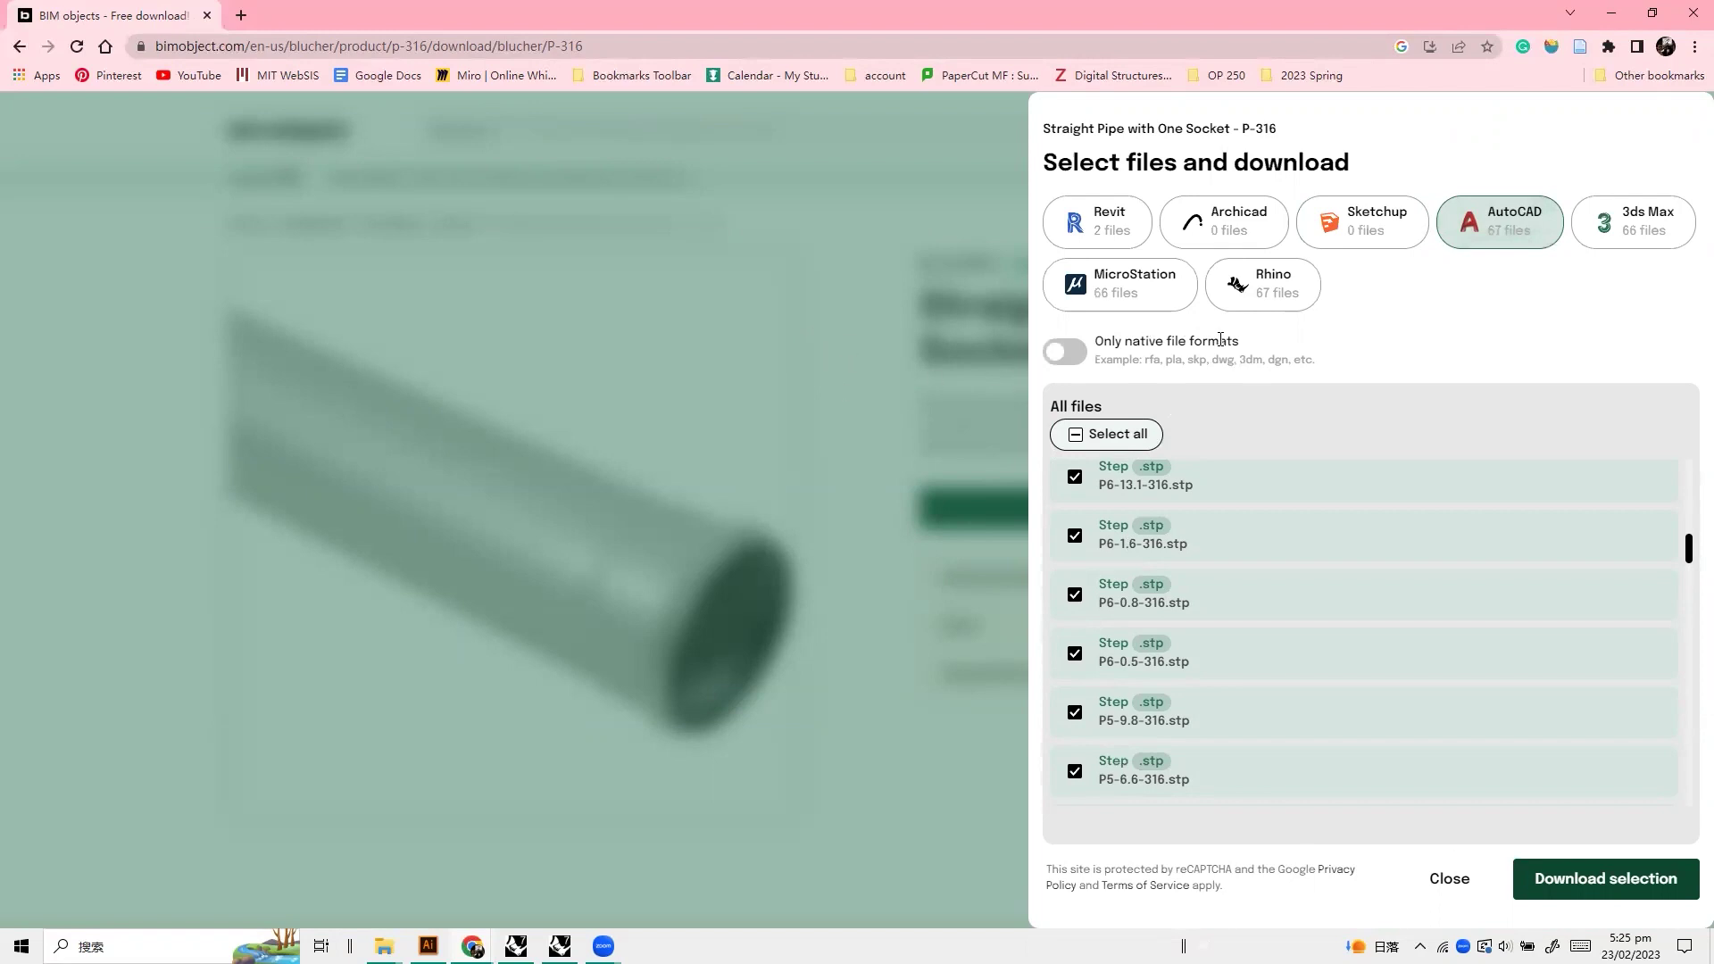
click(881, 368)
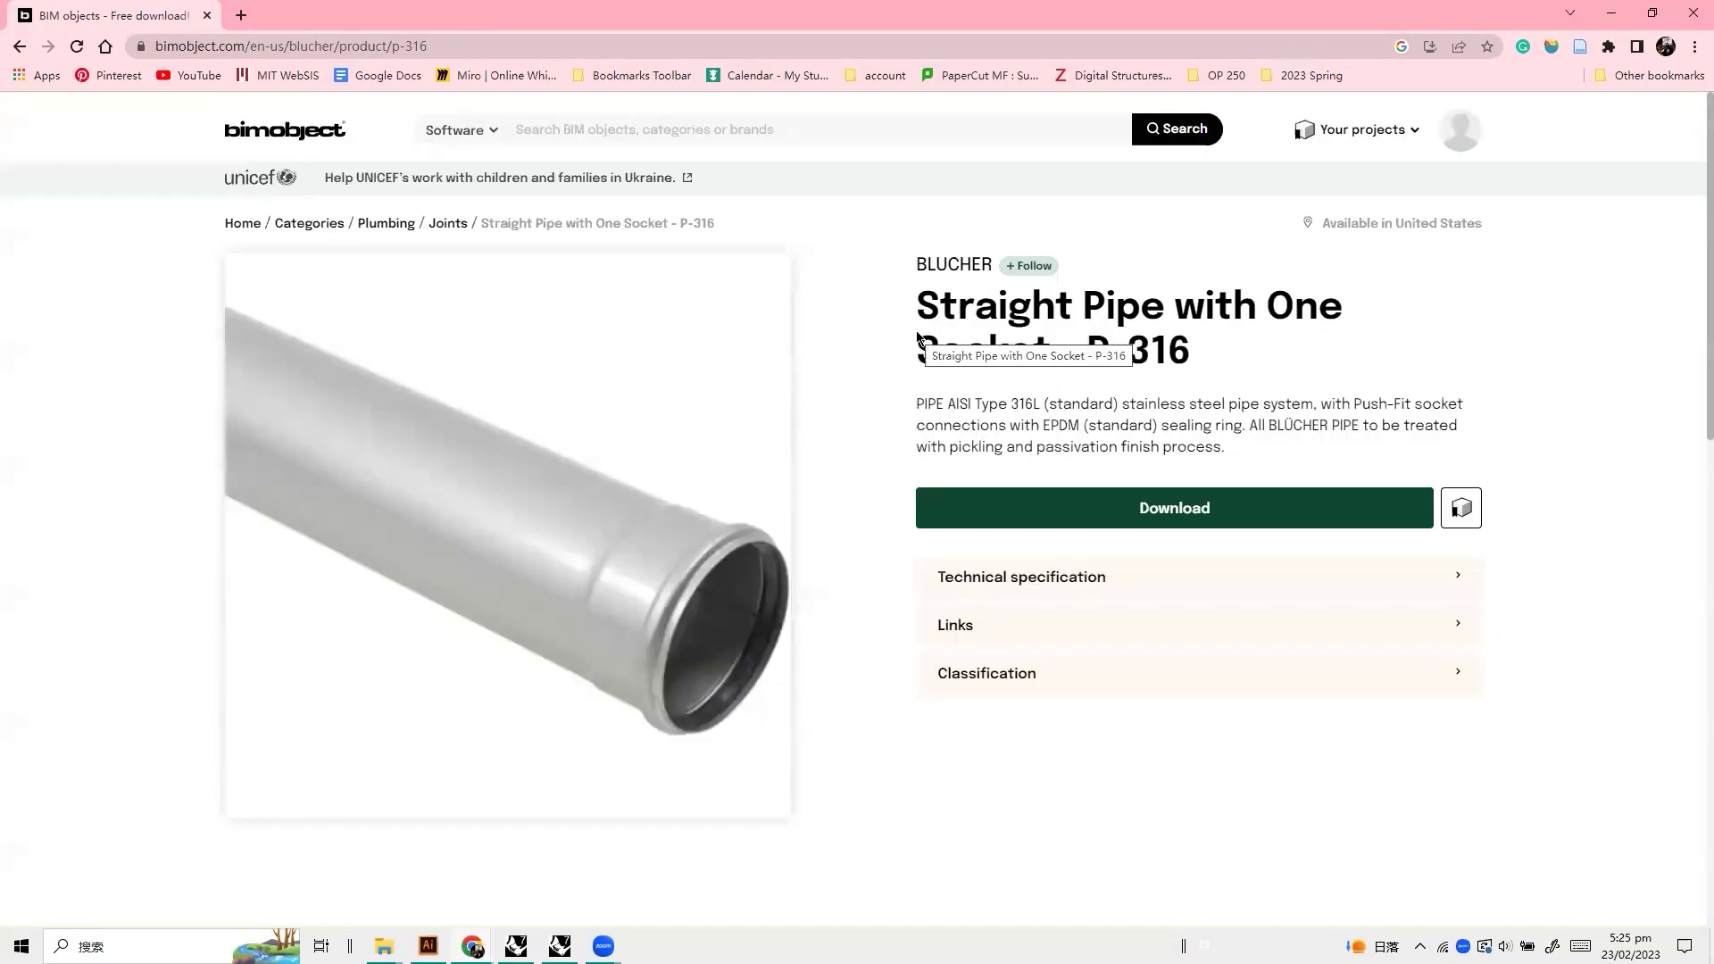